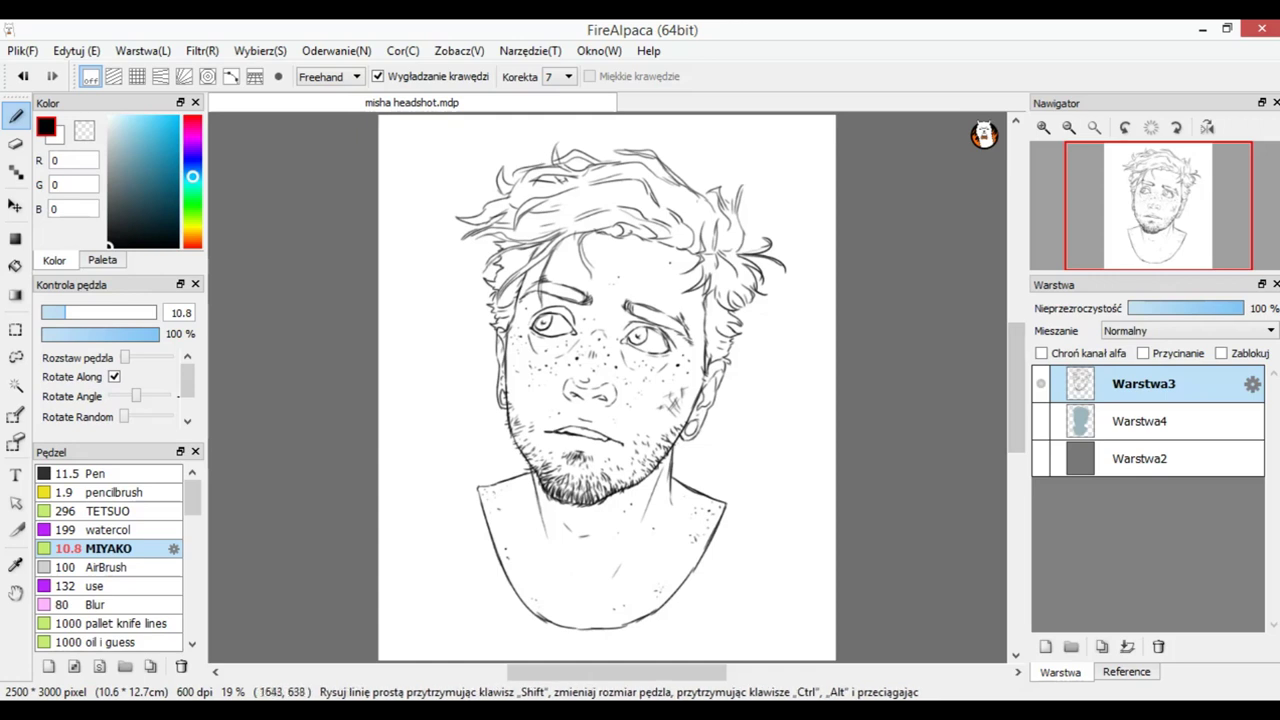
Step: Show the grey background layer Warstwa2 and make the flat-colour layer Warstwa4 the active layer
mouse_move(1120, 190)
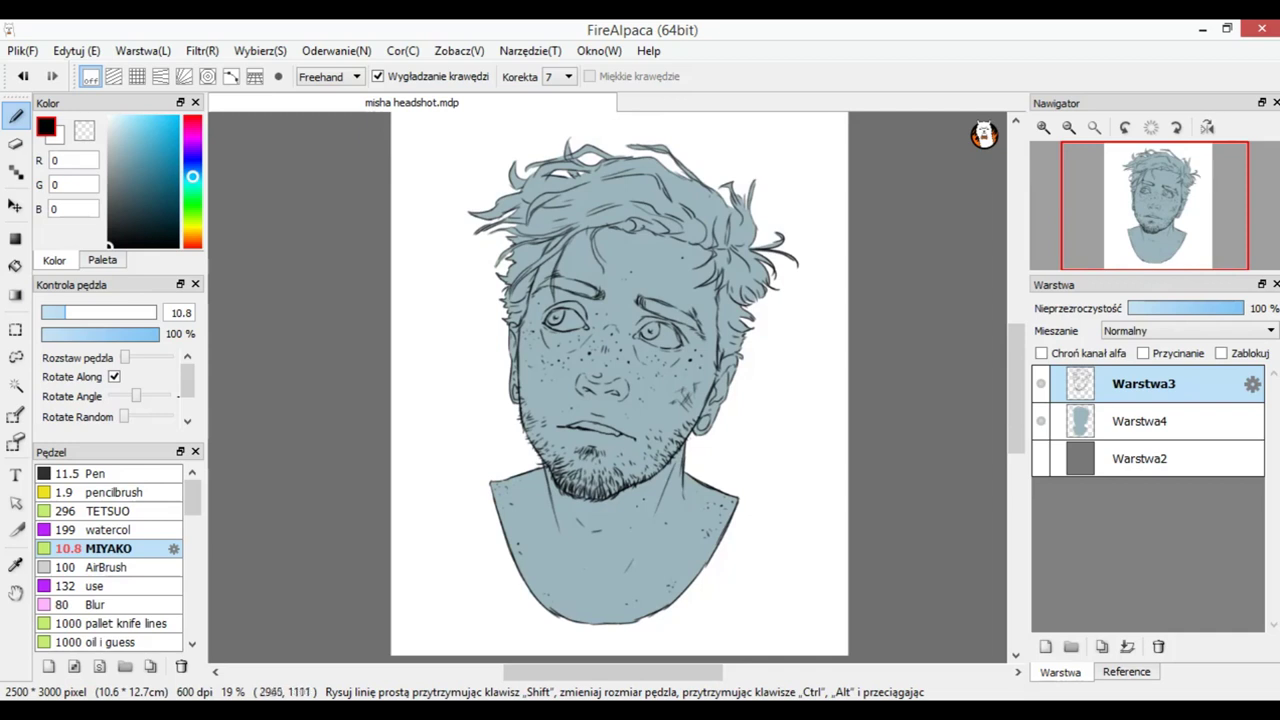
left_click(1041, 459)
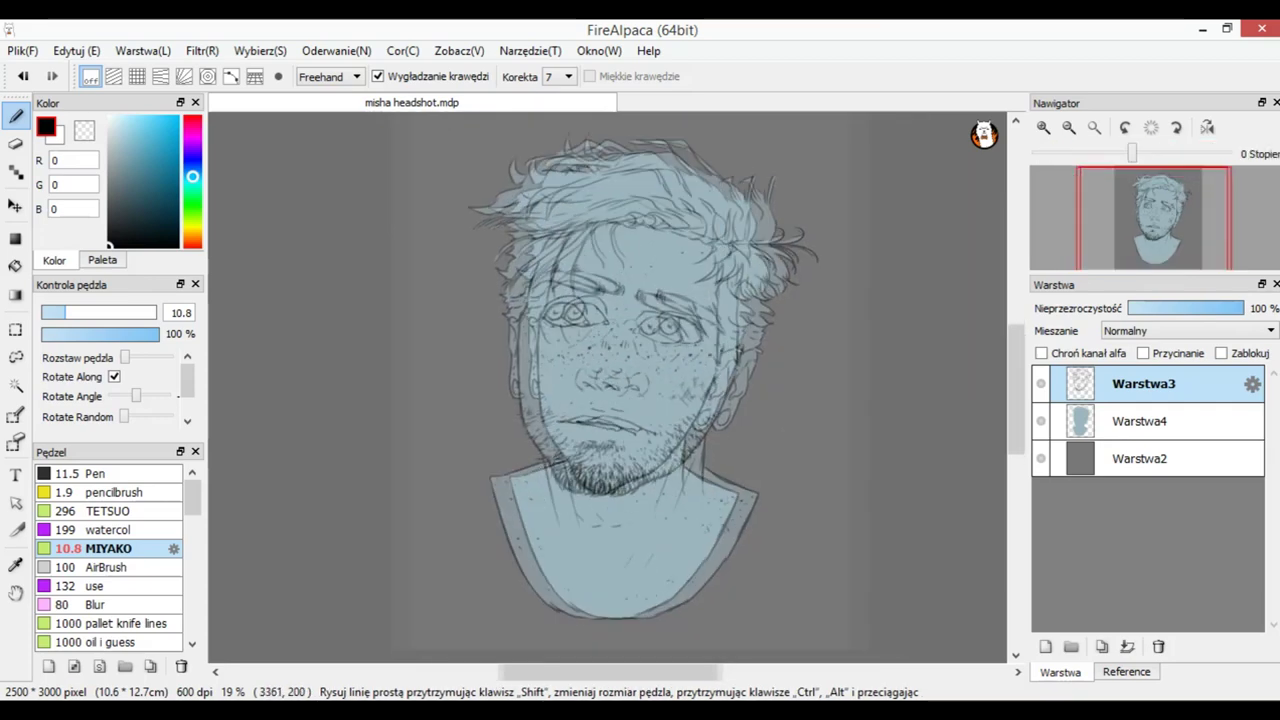
left_click(1140, 421)
Step: Toggle the visibility of Warstwa4 repeatedly to compare the line art with and without its flat base, leaving the layer visible
left_click(1041, 421)
left_click(1041, 421)
left_click(1041, 421)
left_click(1041, 421)
left_click(1041, 421)
left_click(1041, 421)
left_click(1041, 421)
left_click(1041, 421)
left_click(1041, 421)
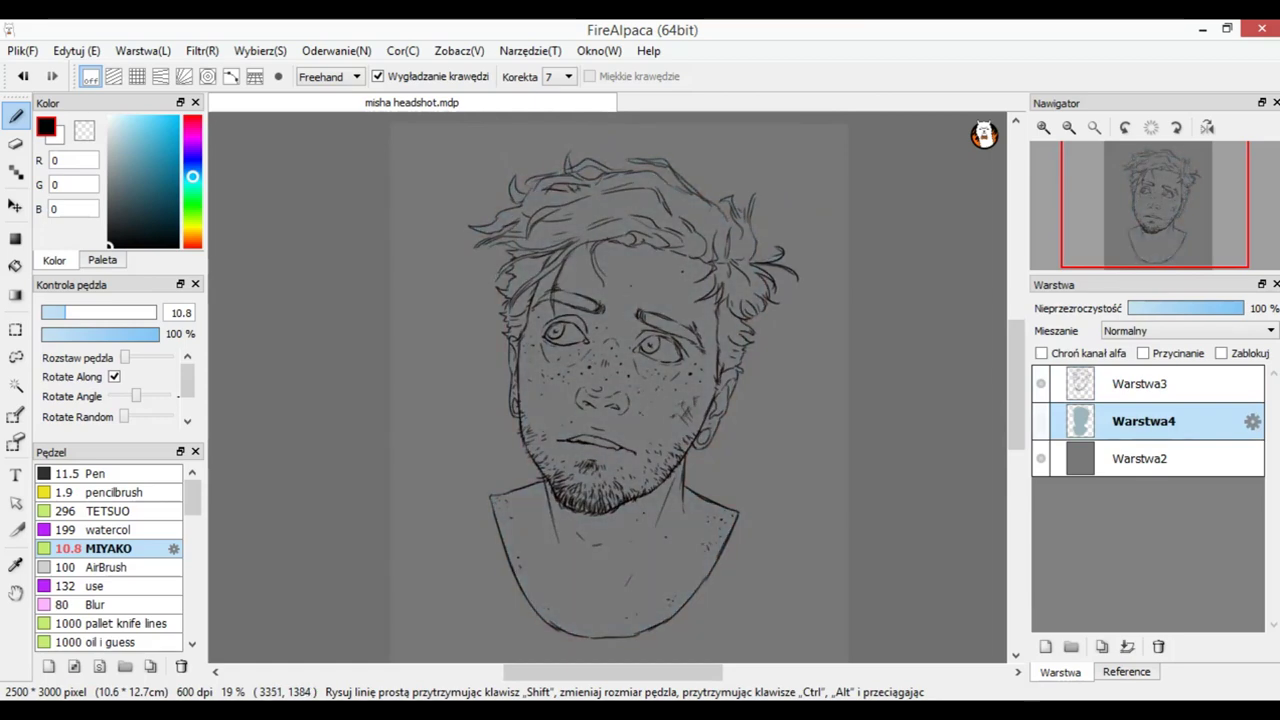
left_click(1041, 421)
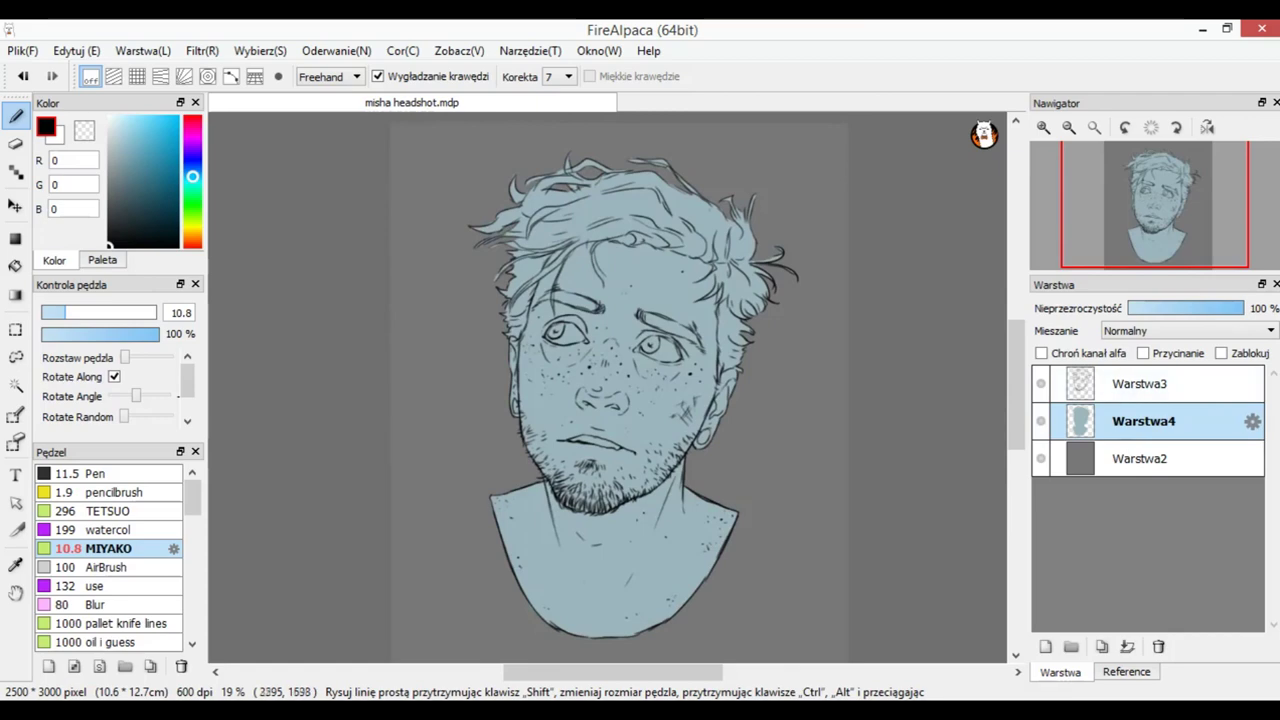
left_click(1041, 421)
left_click(1041, 421)
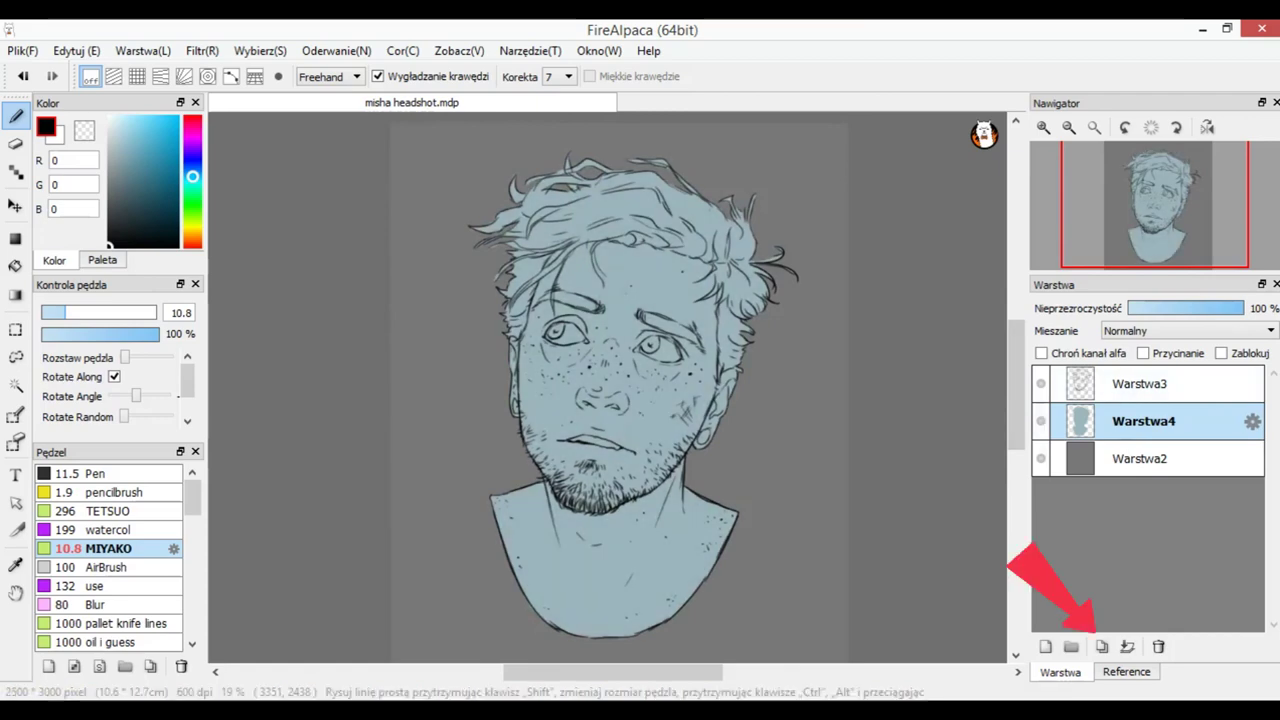
Step: Duplicate Warstwa4 and clip the copy to the layer below
left_click(1101, 646)
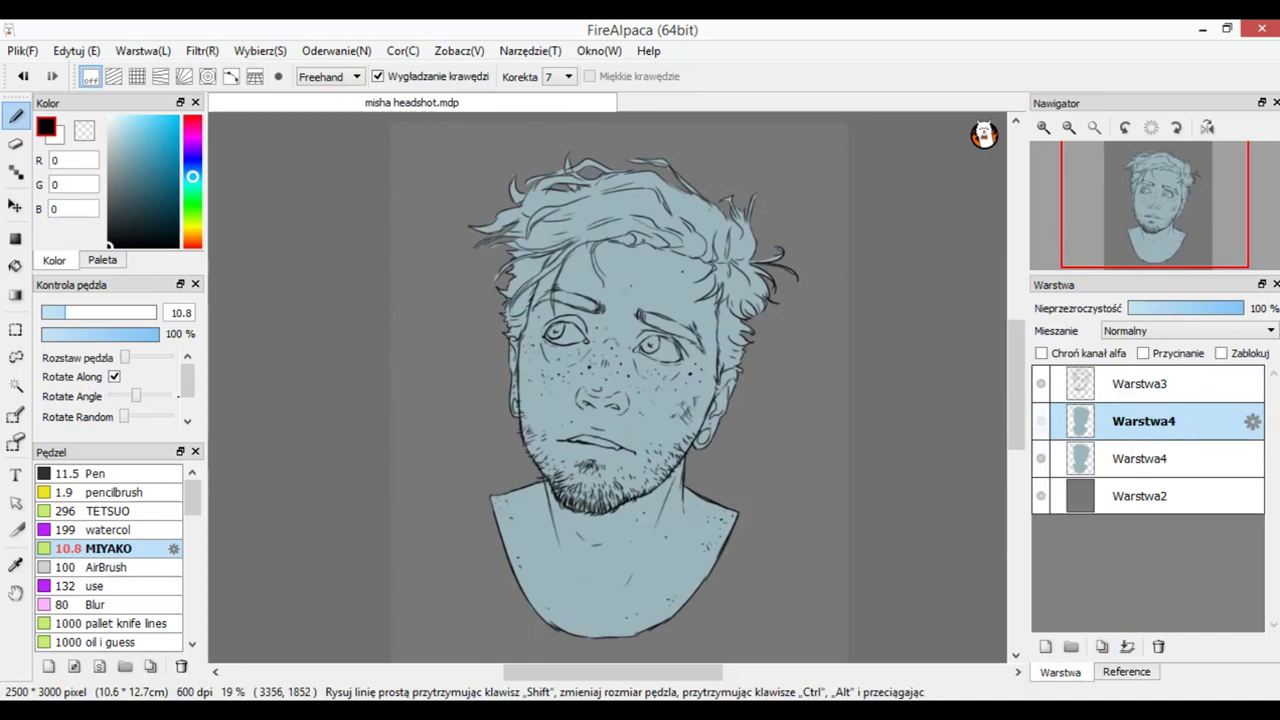
left_click(1143, 353)
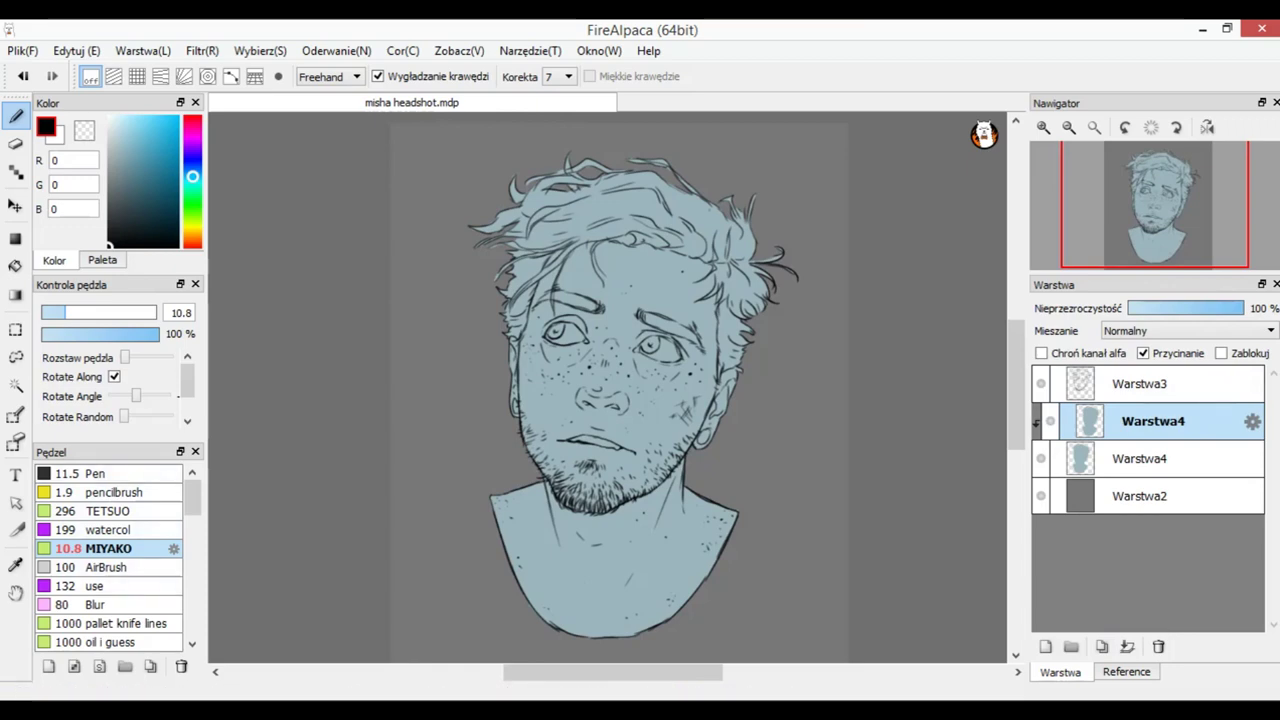
Step: Edit the MIYAKO brush, setting its width to 110 px and keeping the colour mixing at 70
left_click(173, 549)
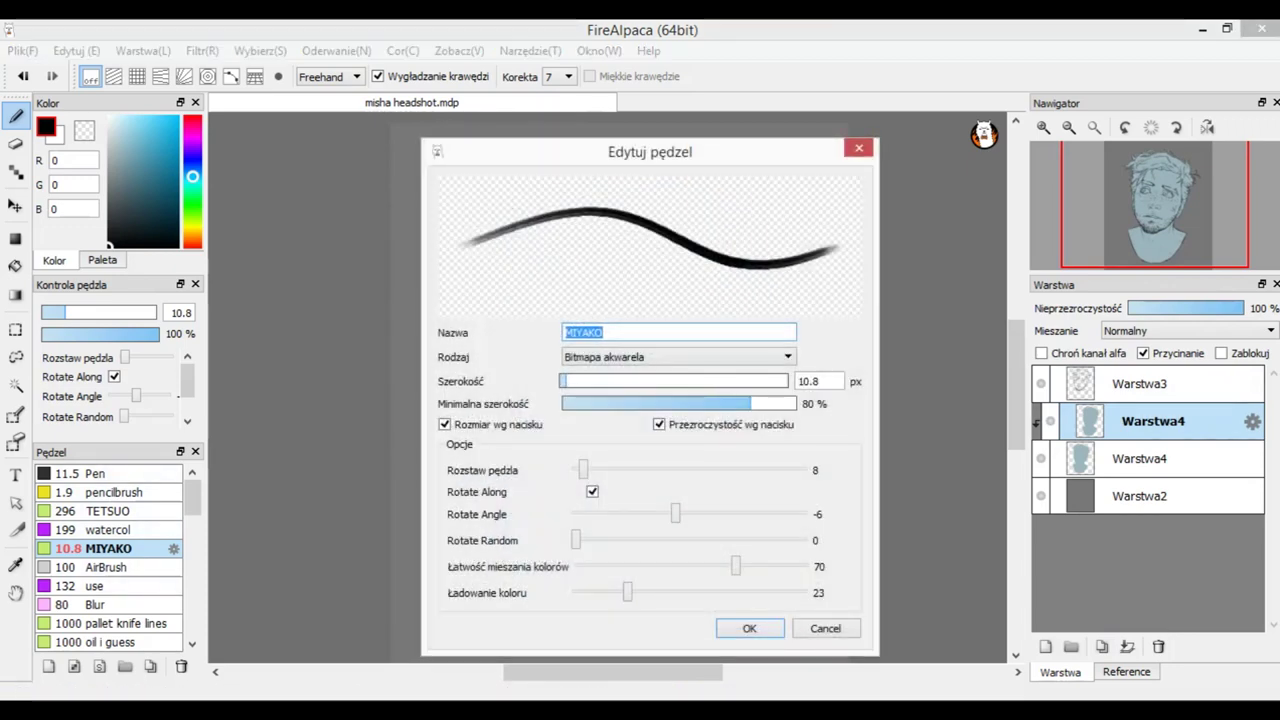
mouse_move(584, 381)
left_mouse_down()
mouse_move(713, 381)
mouse_move(643, 381)
left_mouse_up()
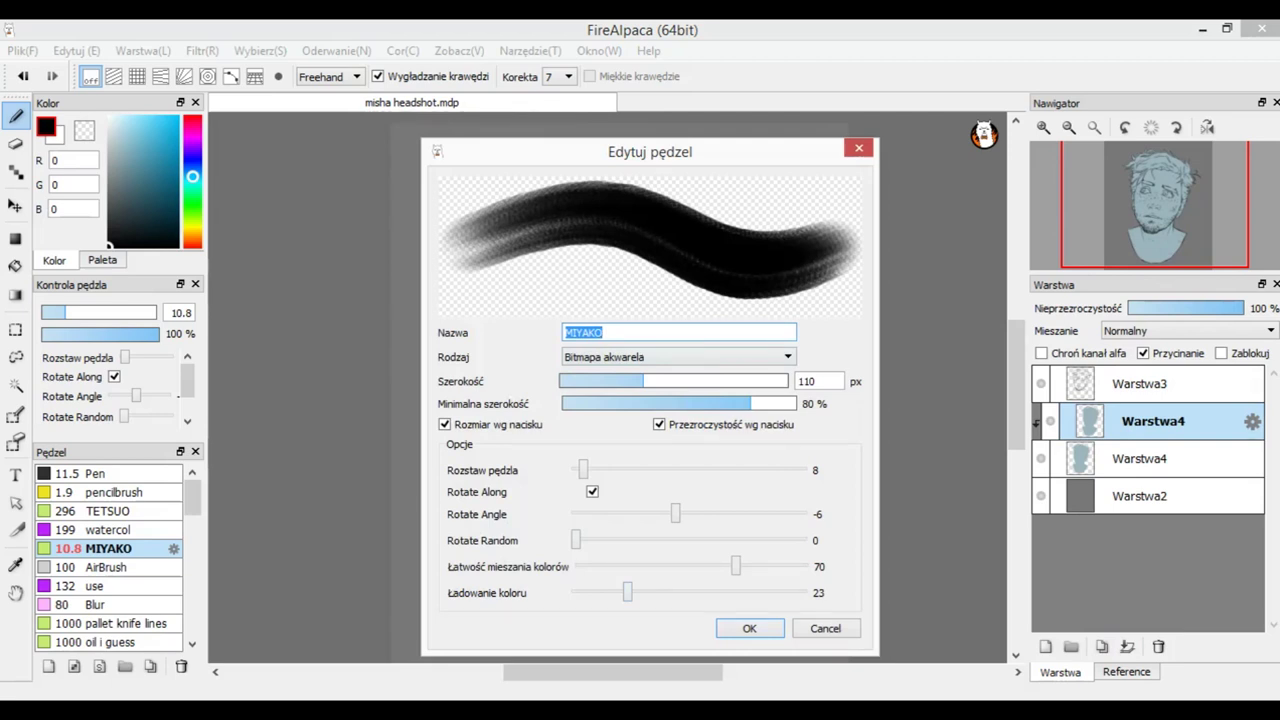
left_click_drag(736, 566, 736, 566)
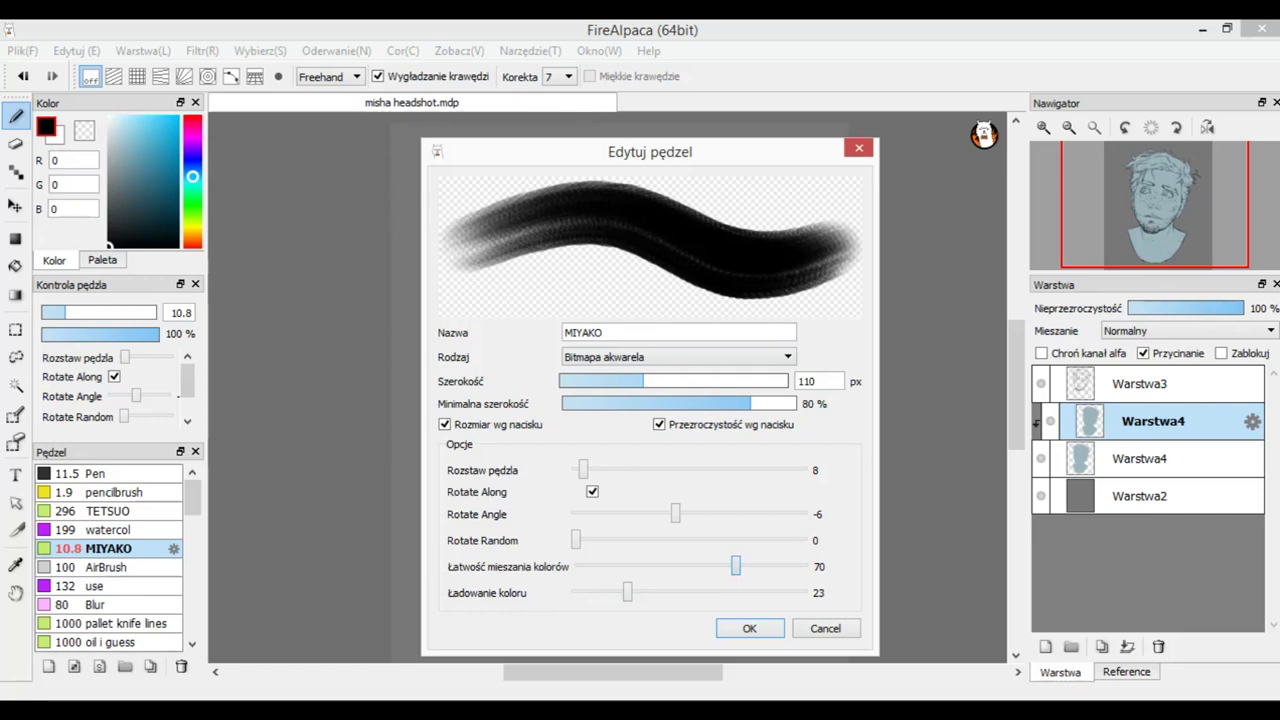
left_click_drag(650, 152, 638, 142)
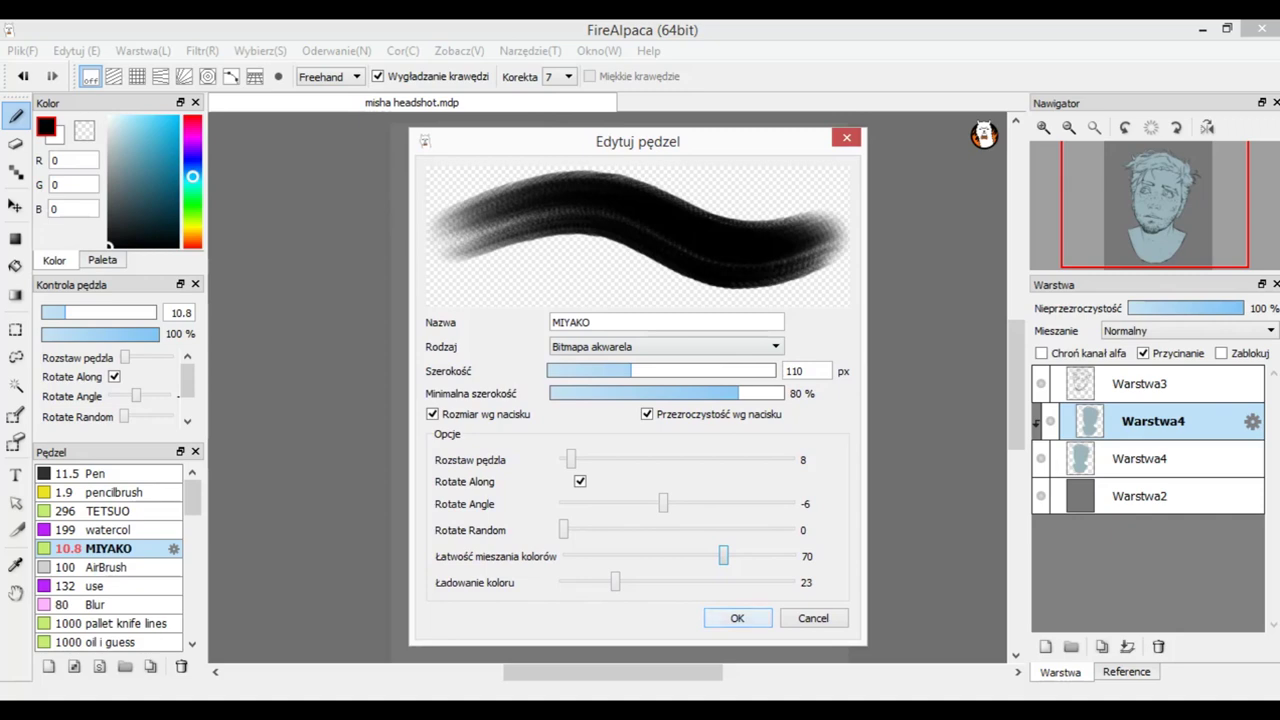
left_click(737, 618)
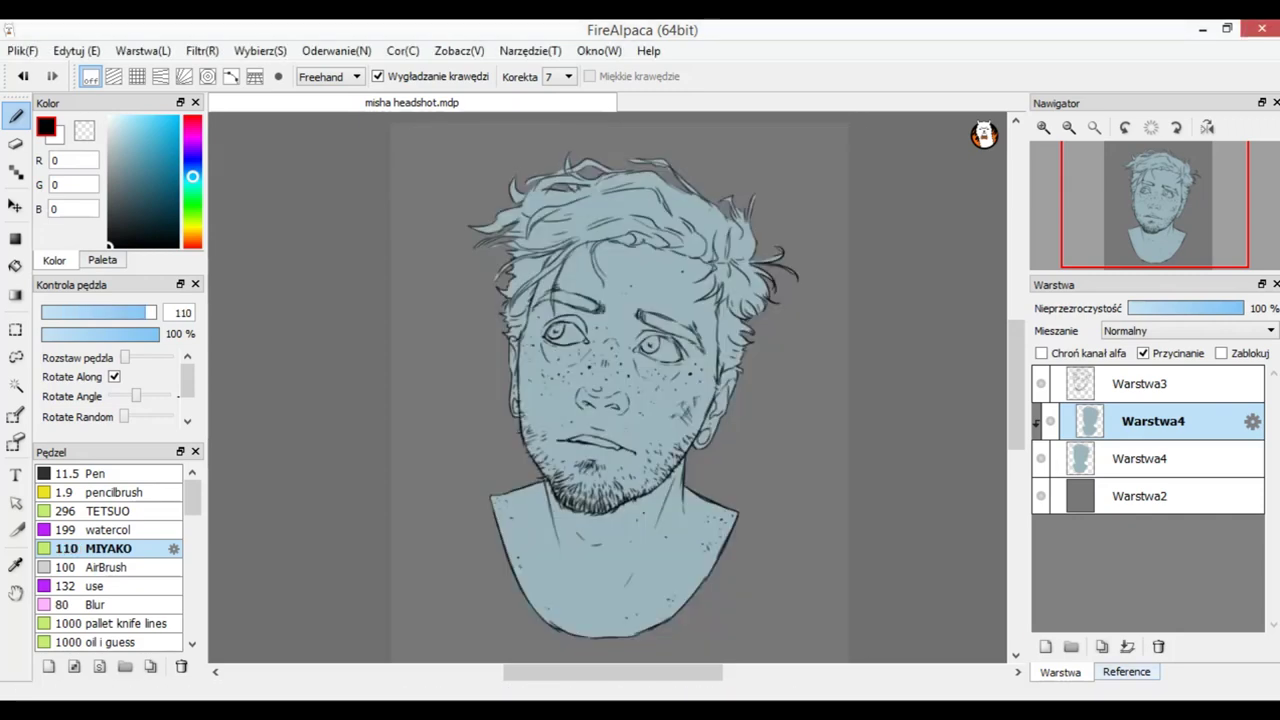
Step: Sample the skin tone (RGB 226, 193, 162) from the reference figure's chest and enlarge the brush to 280
left_click(1126, 672)
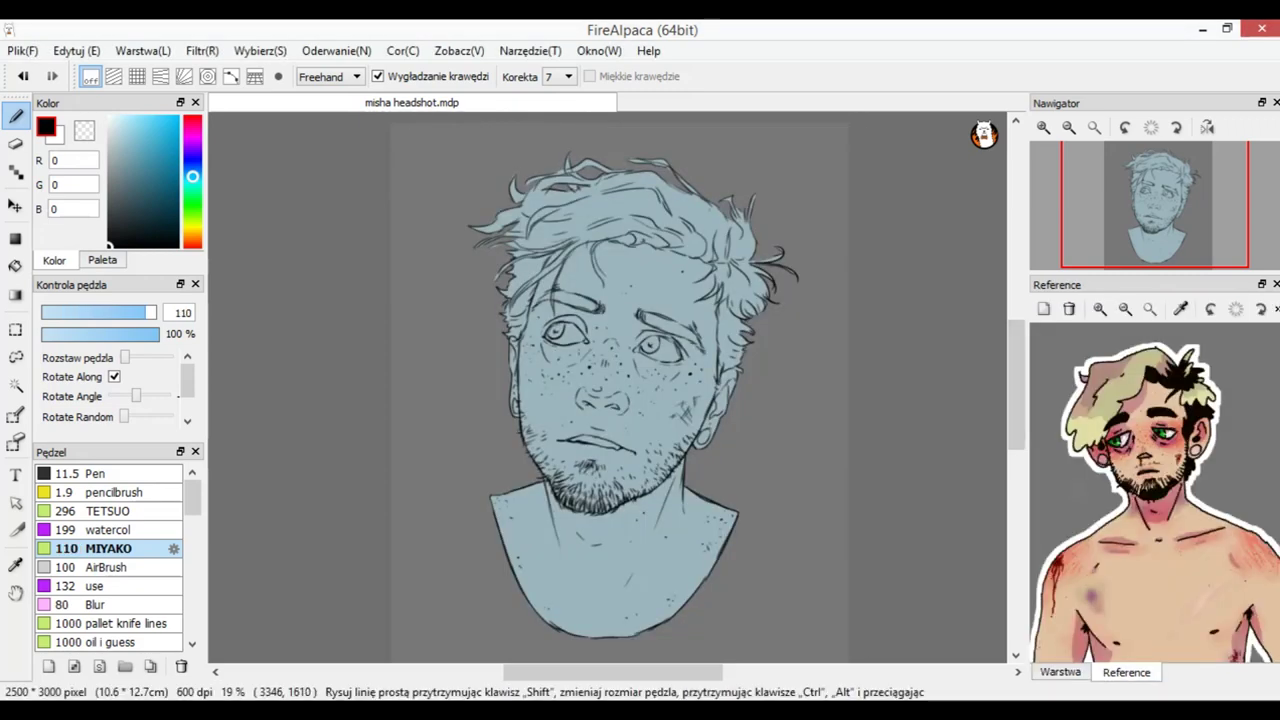
left_click(1181, 309)
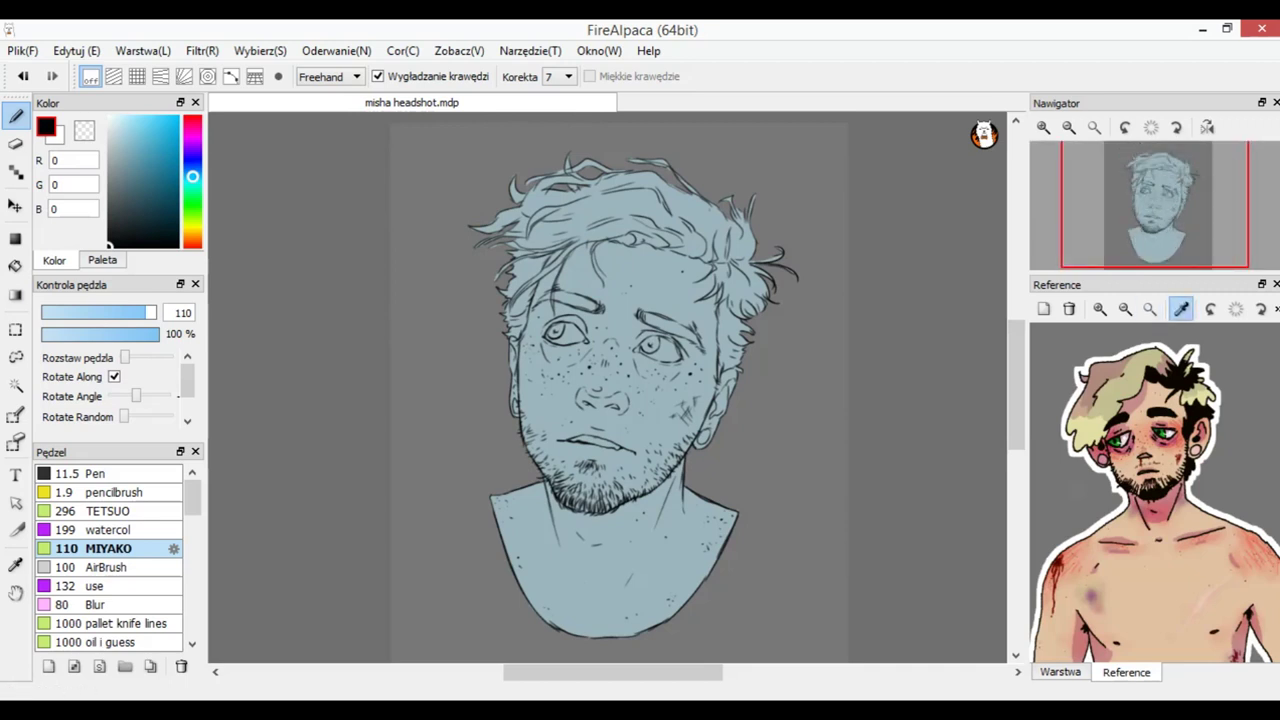
left_click(1158, 588)
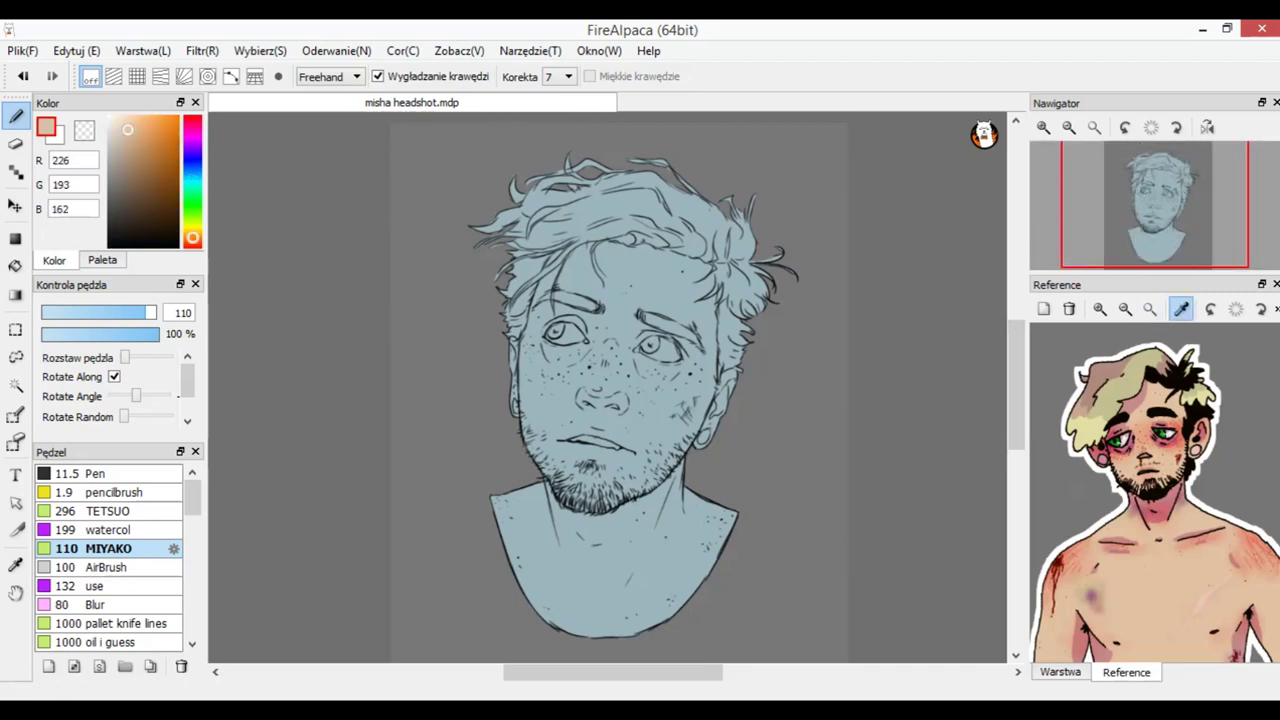
left_click(1181, 309)
left_click(1060, 672)
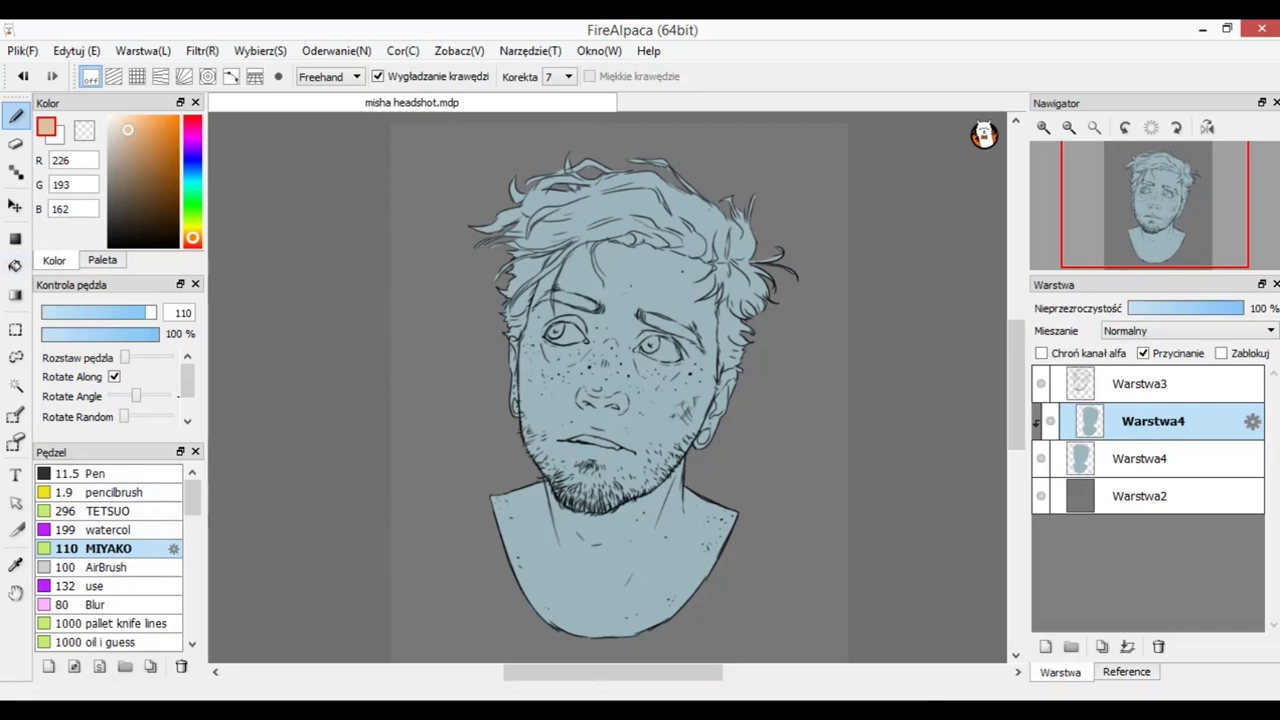
left_click_drag(607, 387, 633, 387)
Step: Try painting the skin tone over the chest directly on the clipped Warstwa4 copy
left_click_drag(608, 551, 568, 547)
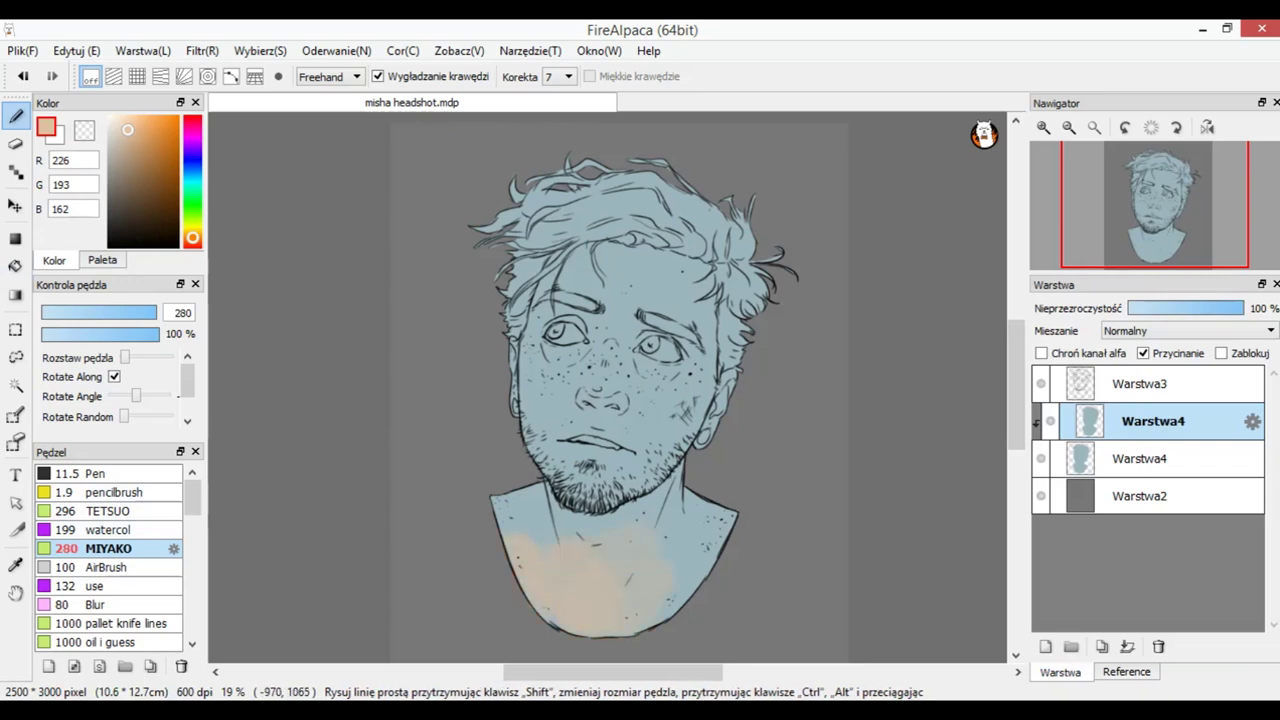
left_click(23, 75)
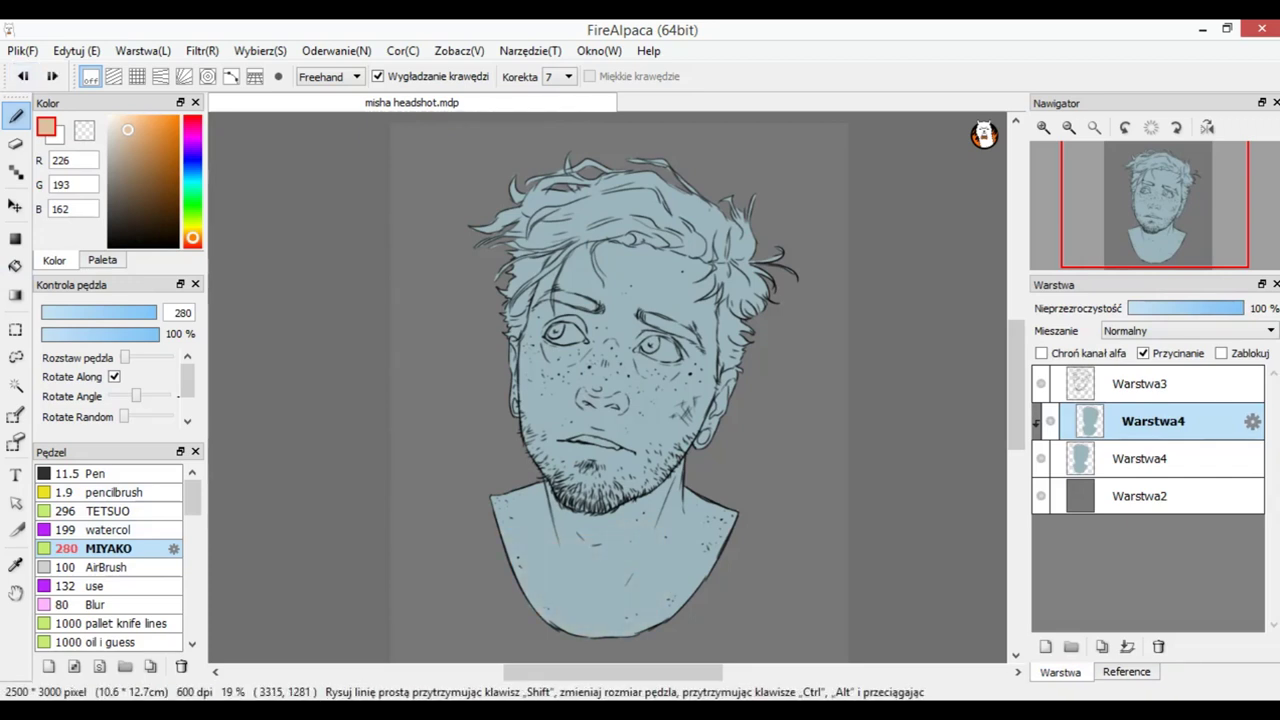
Step: Test skin-tone strokes over the chest on a new clipped layer and delete that layer
left_click(1046, 646)
left_click(1144, 353)
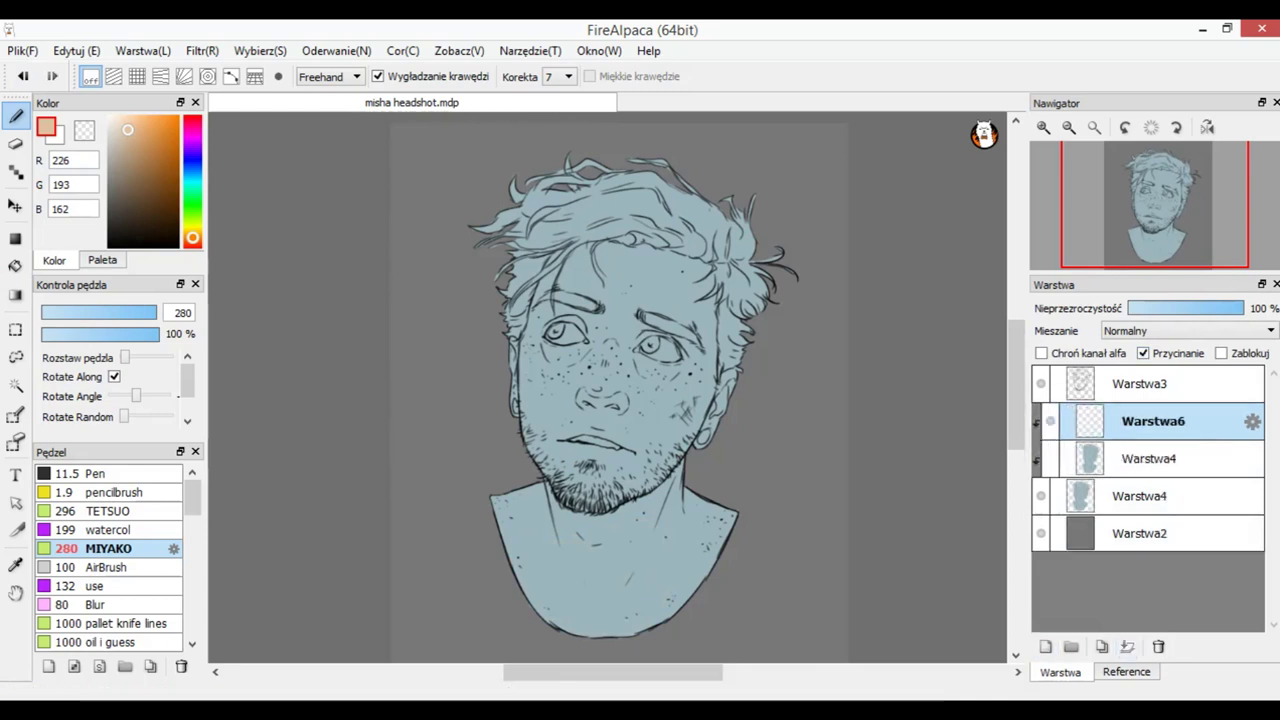
left_click_drag(522, 589, 684, 545)
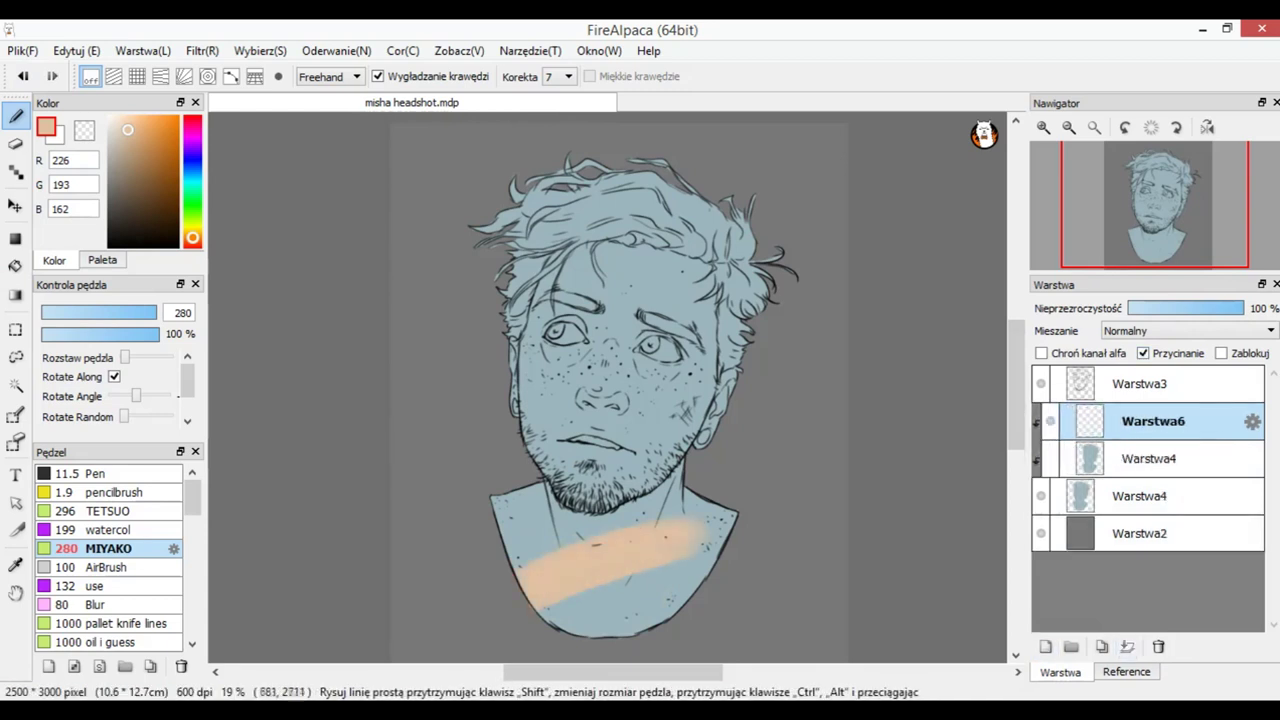
left_click_drag(548, 610, 664, 584)
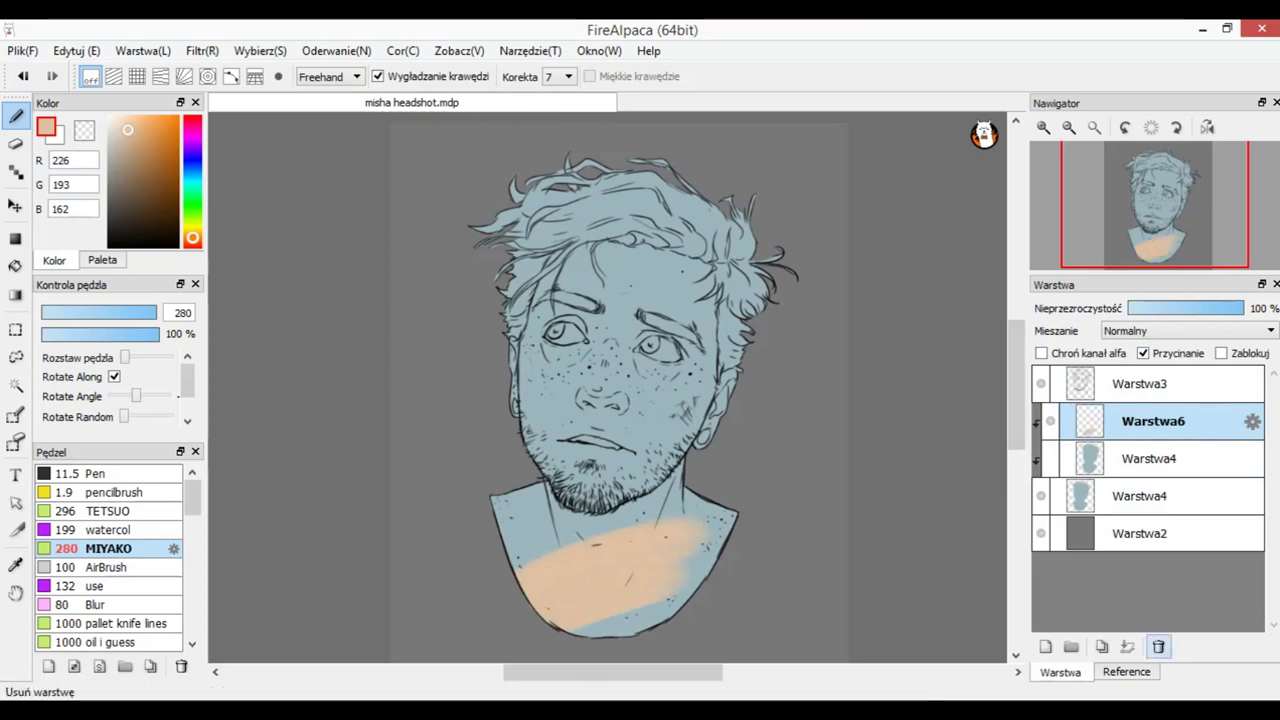
left_click(1159, 646)
left_click(1150, 422)
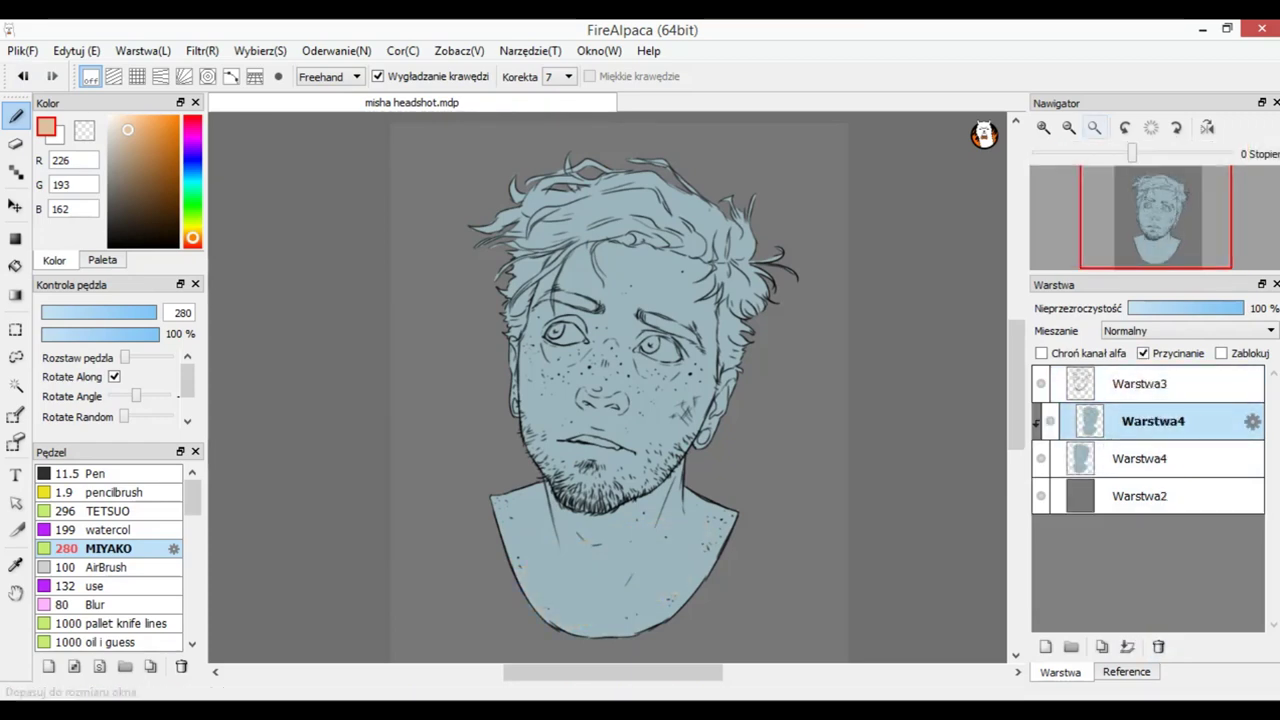
Step: Paint the face, neck and chest with the skin tone on the clipped Warstwa4 copy, letting it blend with the blue base
scroll(540, 430, "up", 3)
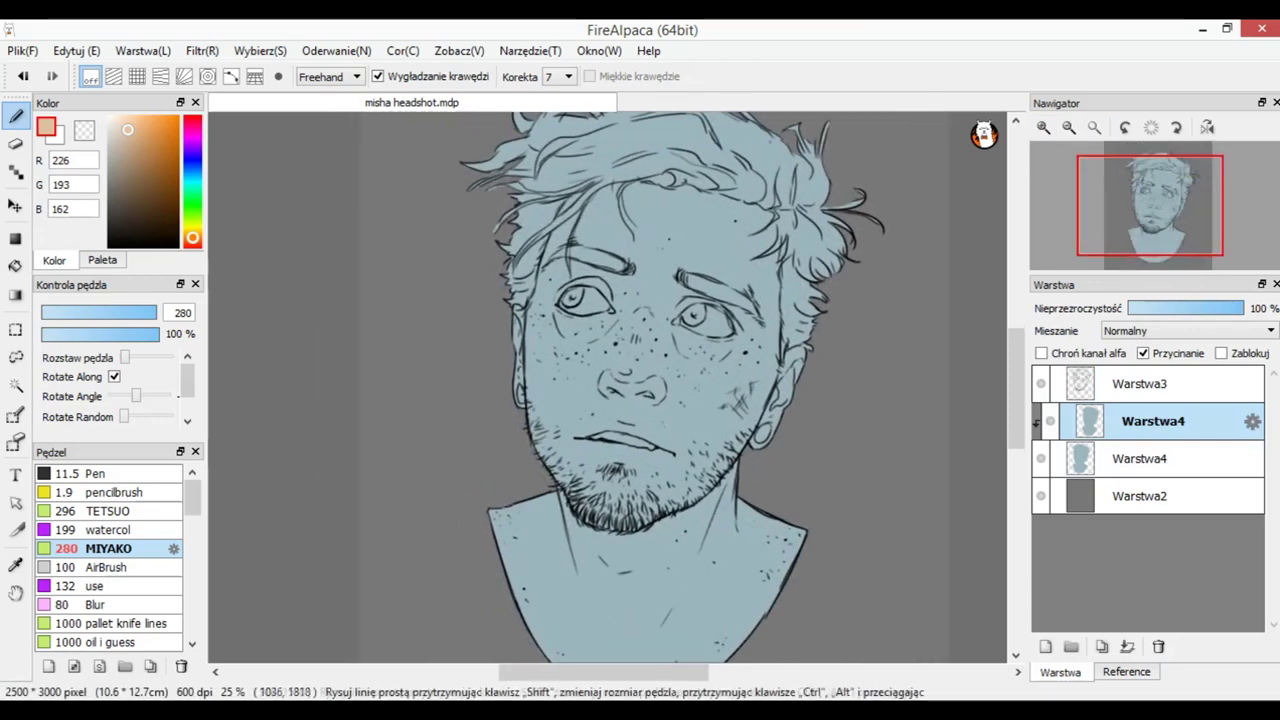
left_click_drag(553, 343, 557, 432)
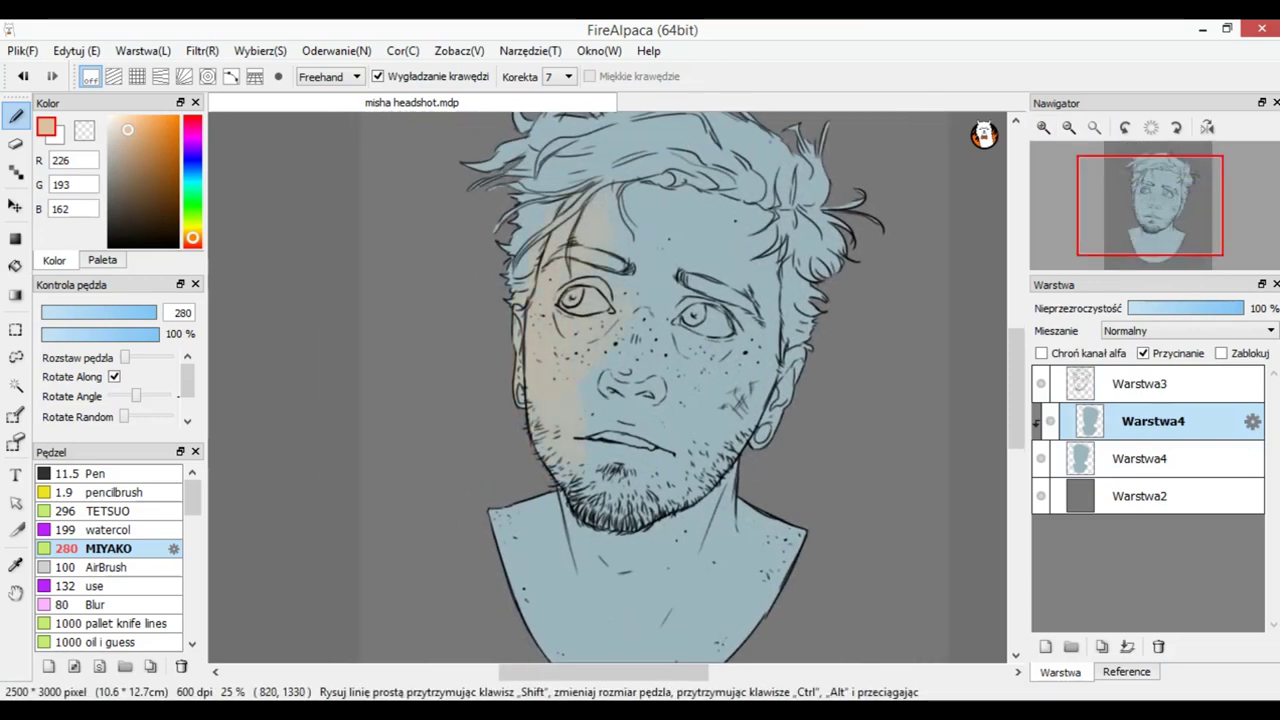
left_click_drag(738, 228, 645, 254)
mouse_move(650, 320)
left_mouse_down()
mouse_move(690, 400)
mouse_move(610, 500)
mouse_move(728, 400)
mouse_move(744, 342)
left_mouse_up()
mouse_move(502, 523)
left_mouse_down()
mouse_move(538, 560)
mouse_move(690, 630)
mouse_move(580, 615)
left_mouse_up()
mouse_move(660, 590)
left_mouse_down()
mouse_move(765, 543)
mouse_move(730, 620)
mouse_move(545, 655)
left_mouse_up()
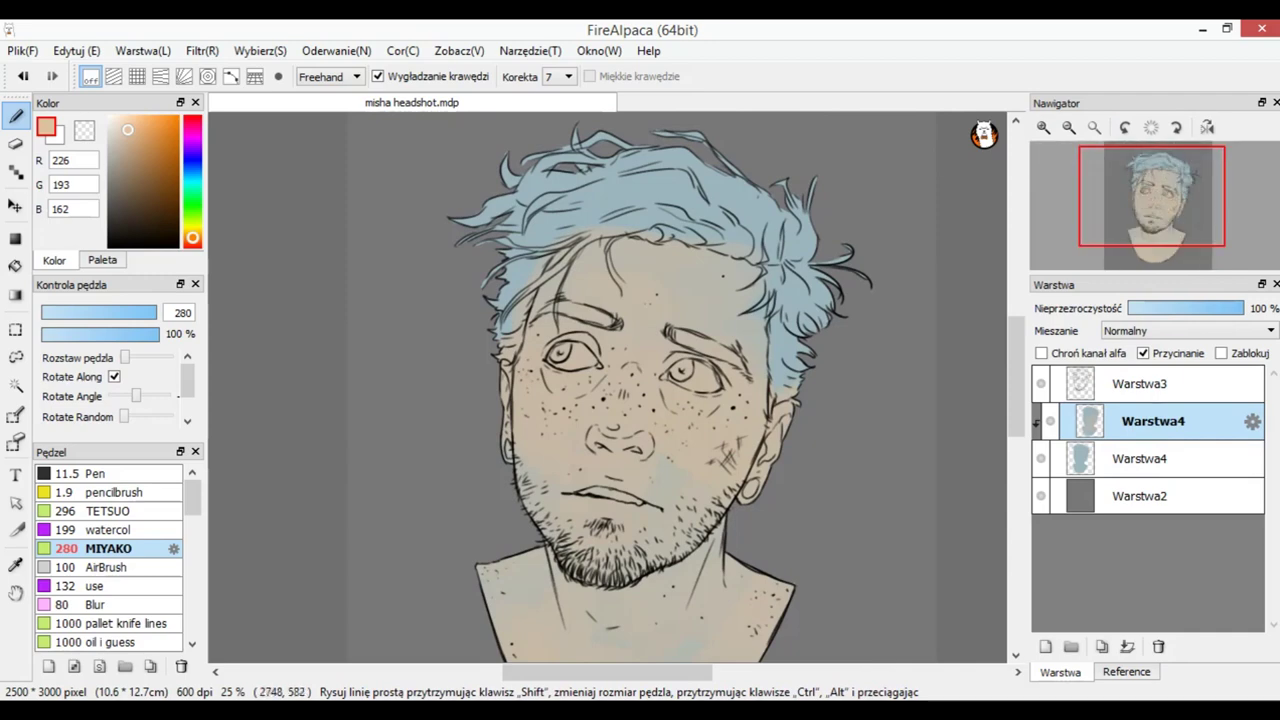
Step: Sample the darker blond (RGB 196, 191, 145) from the reference hair and paint the top hair with the brush at 150
left_click(1126, 671)
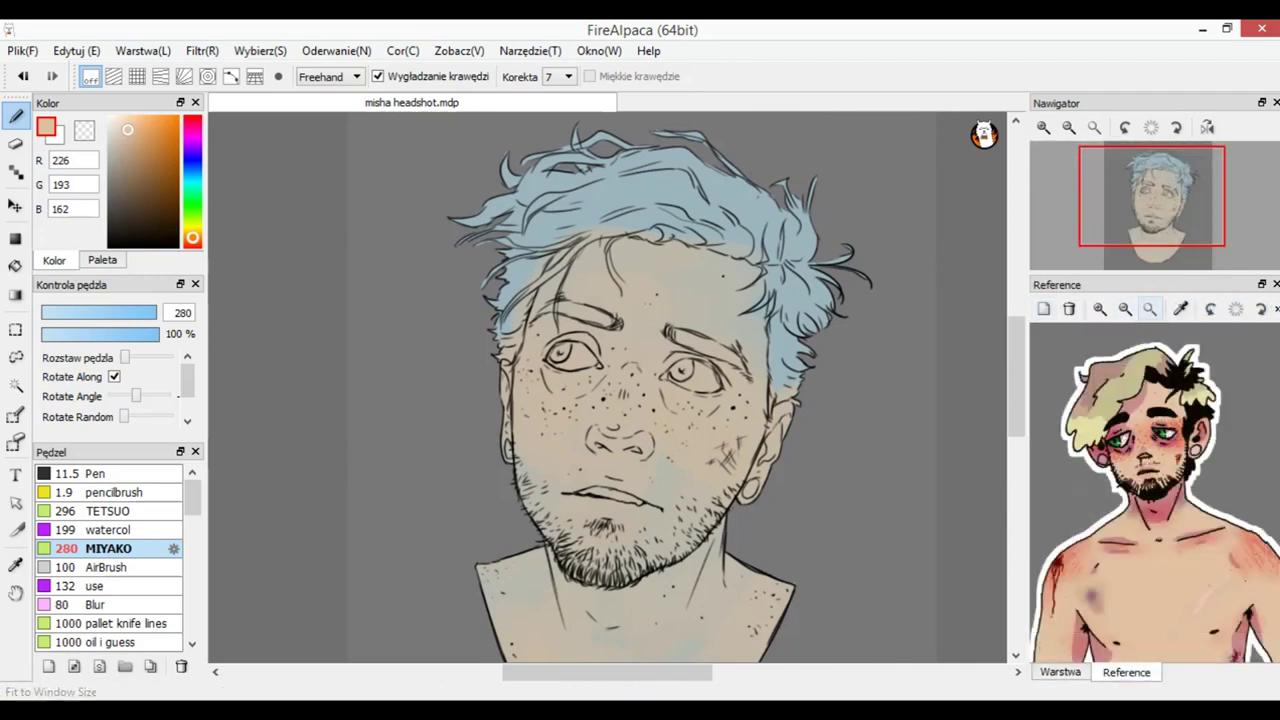
left_click(1095, 415)
left_click(1181, 309)
left_click(1060, 672)
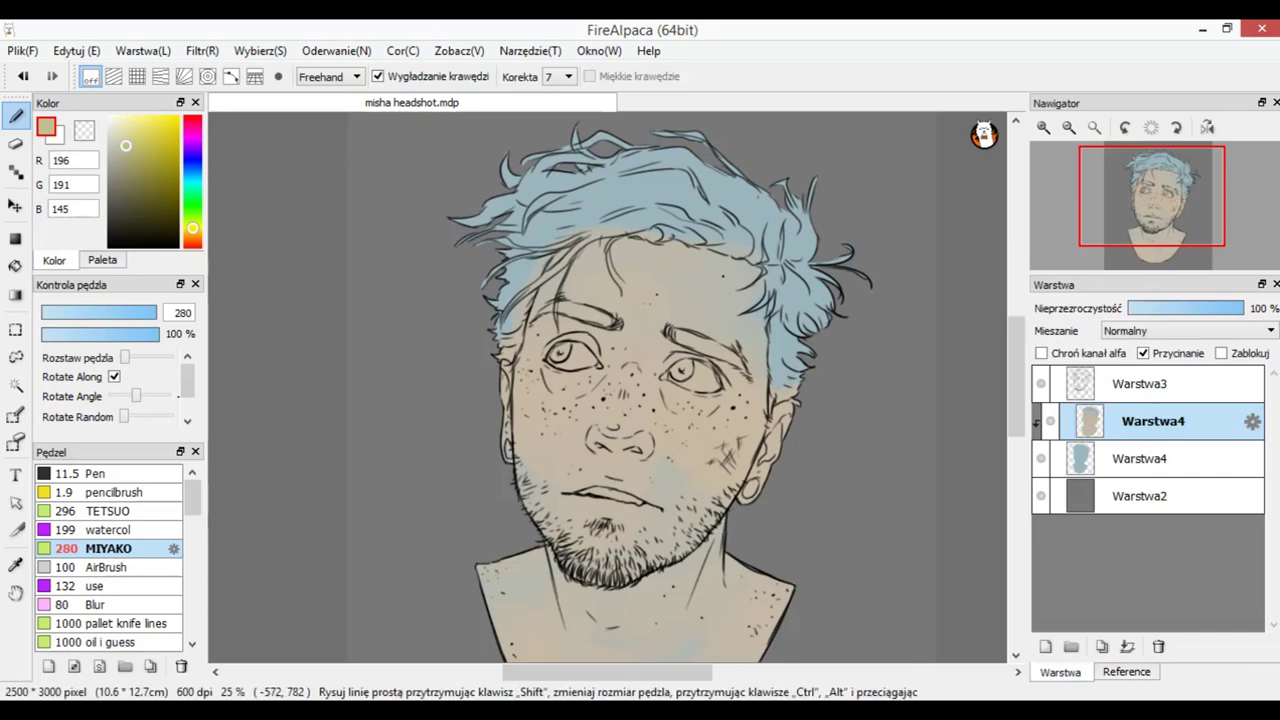
left_click_drag(124, 312, 160, 312)
left_click_drag(495, 160, 451, 195)
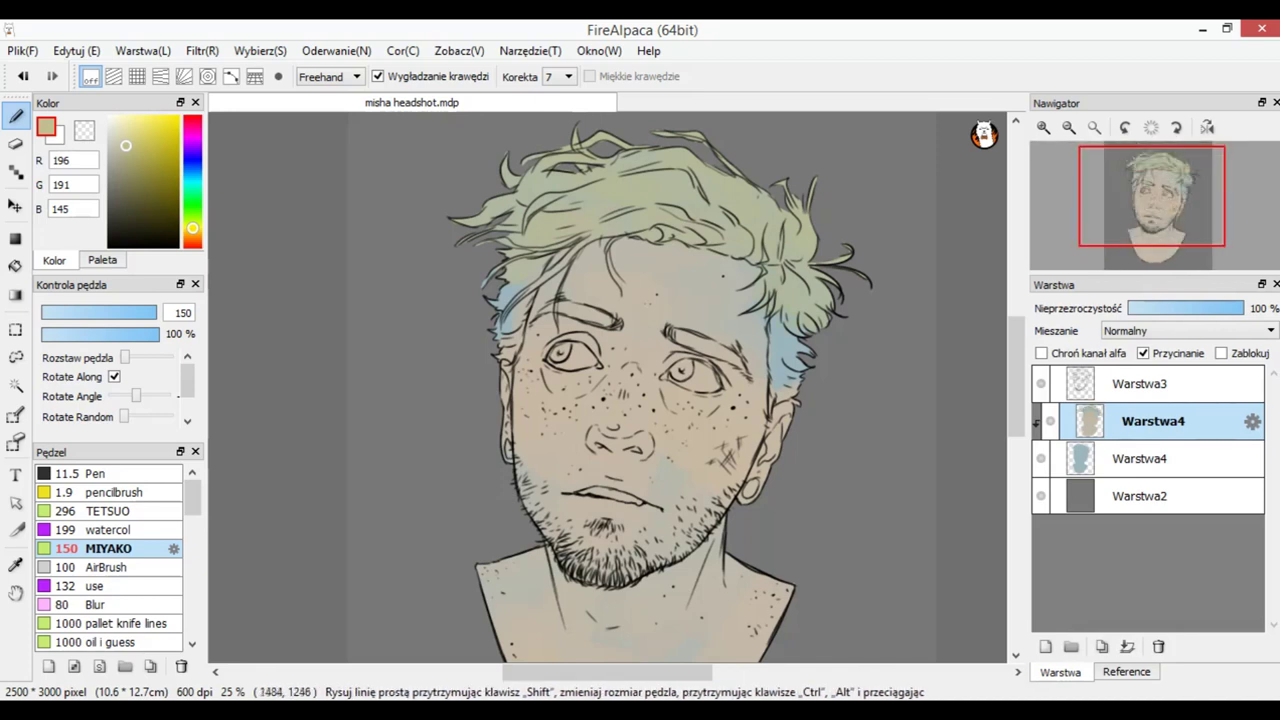
Step: Sample the lighter blond (RGB 228, 222, 166) from the reference hair
left_click(1126, 671)
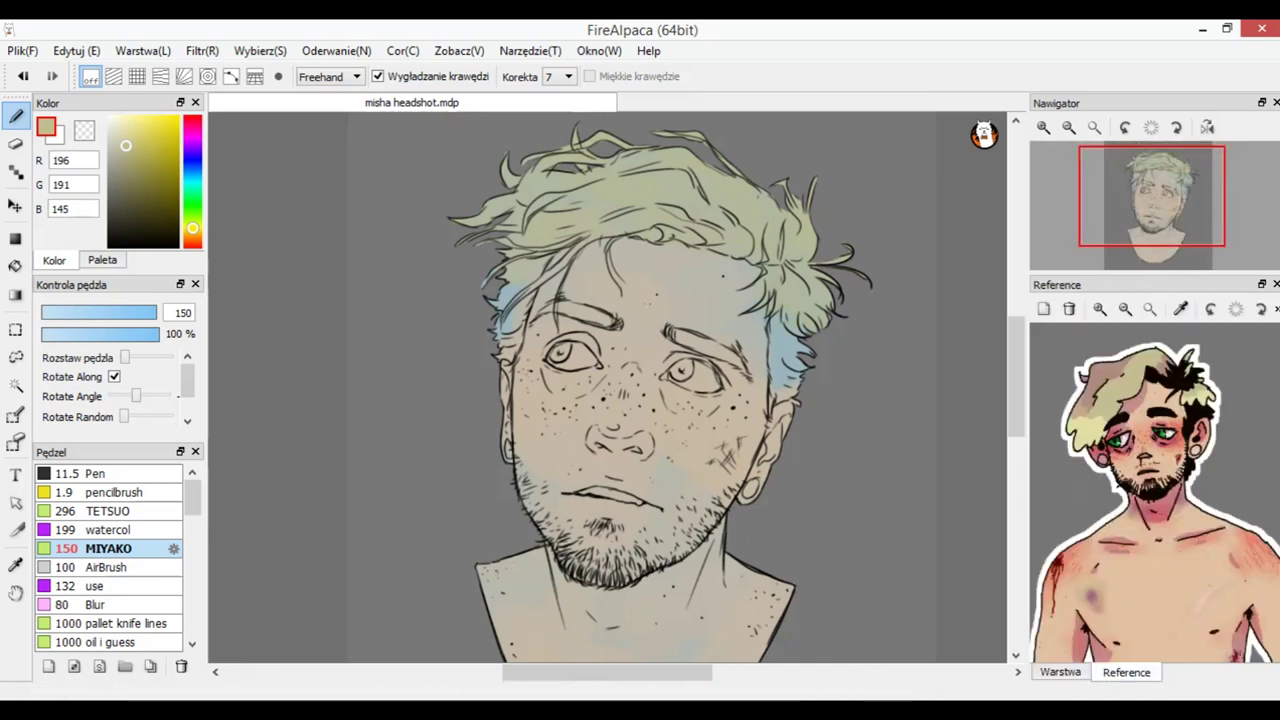
left_click(1181, 309)
left_click(1097, 418)
left_click(1060, 672)
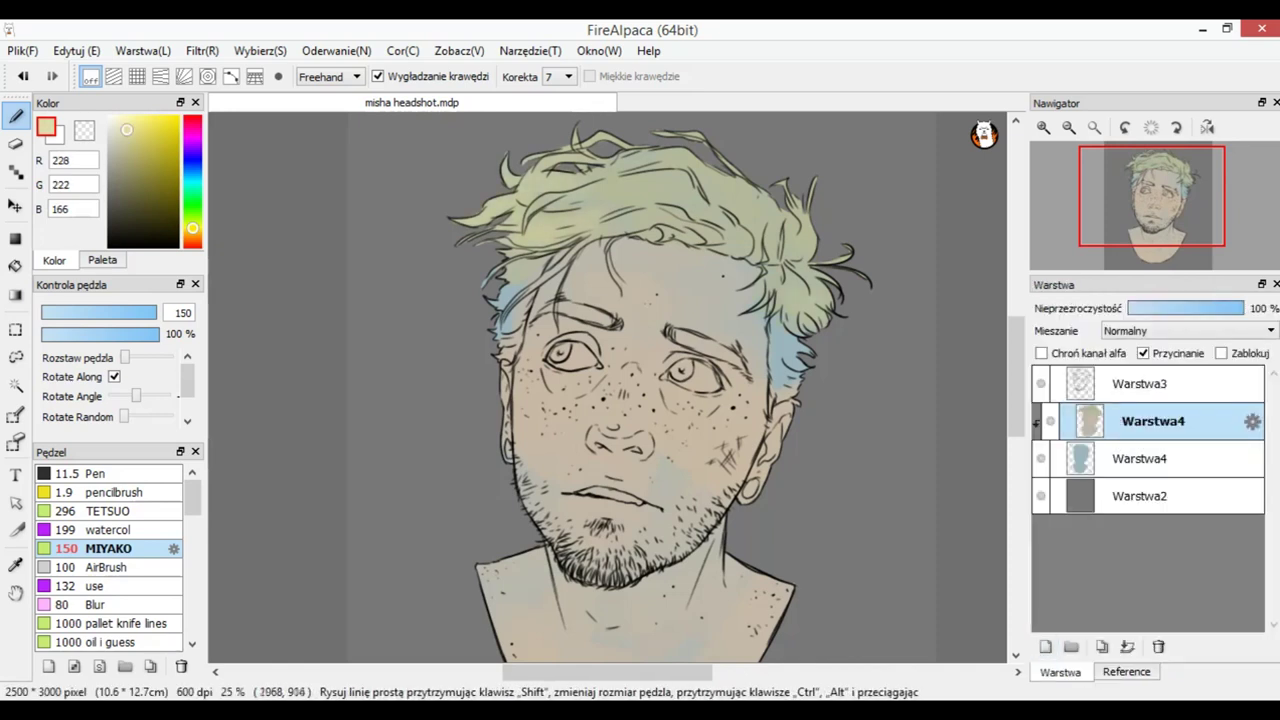
Step: Sample the near-black of the reference hair, lighten it to dark grey (RGB 51, 51, 51), and set the brush size to 91.5
left_click(1126, 672)
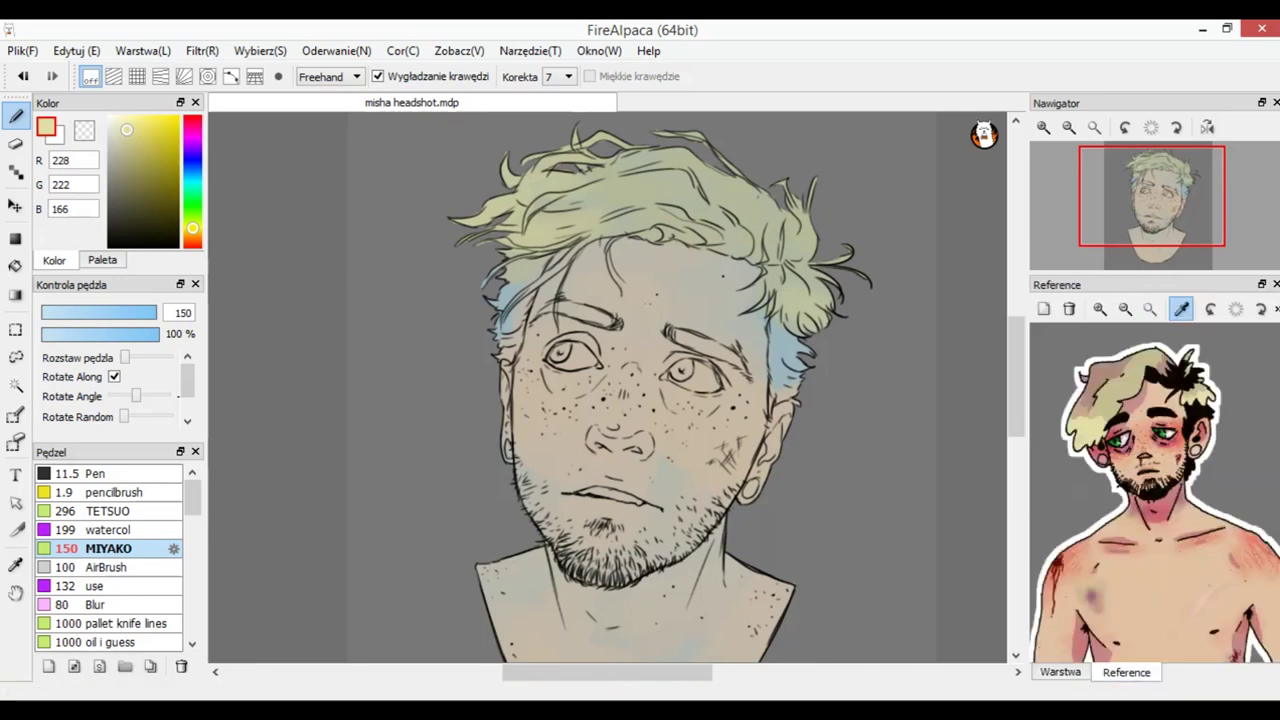
left_click(1188, 378)
left_click(1060, 672)
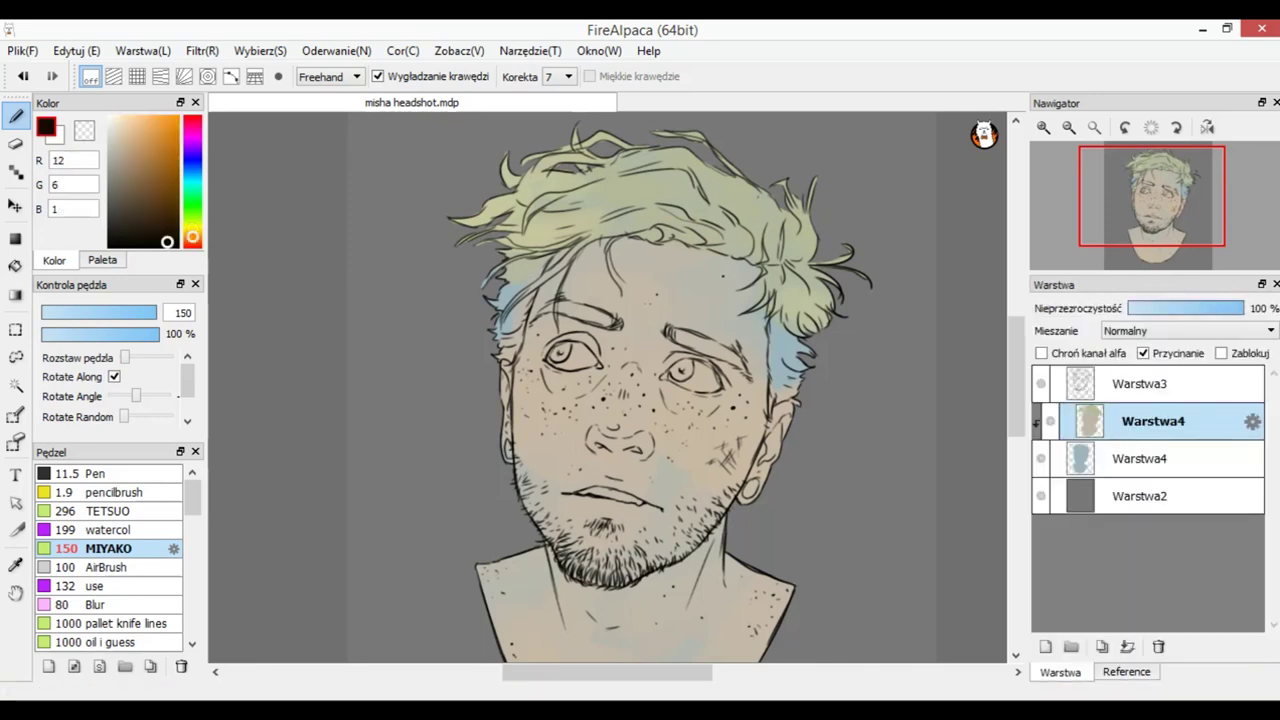
left_click(132, 229)
left_click_drag(132, 229, 108, 221)
left_click_drag(96, 312, 141, 312)
Step: Paint the short side hair on the portrait's left side dark grey, using a smaller brush for the edges
left_click(1043, 127)
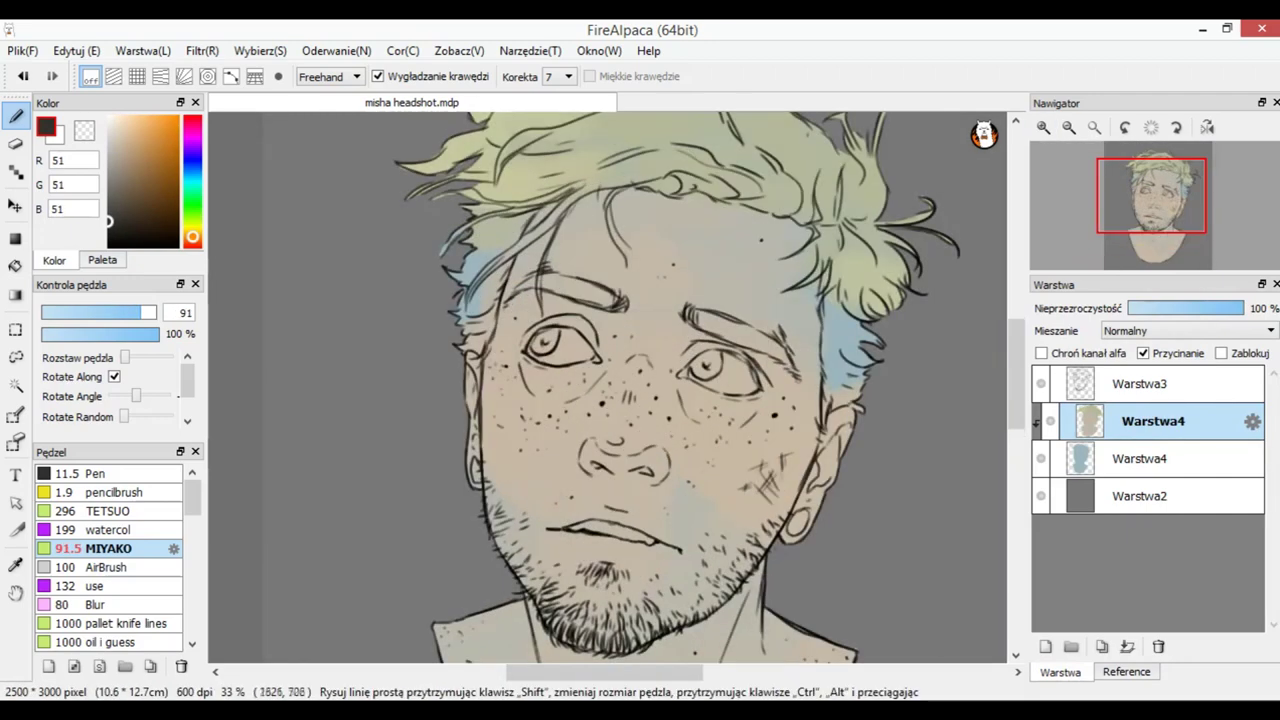
left_click_drag(484, 240, 506, 209)
left_click(102, 312)
mouse_move(528, 217)
left_mouse_down()
mouse_move(468, 268)
mouse_move(478, 250)
mouse_move(480, 294)
mouse_move(499, 271)
mouse_move(458, 330)
mouse_move(458, 354)
left_mouse_up()
mouse_move(498, 296)
left_mouse_down()
mouse_move(480, 354)
mouse_move(472, 340)
left_mouse_up()
left_click_drag(516, 227, 519, 220)
Step: Paint both eyebrows with the dark grey
mouse_move(520, 292)
left_mouse_down()
mouse_move(546, 279)
mouse_move(618, 292)
left_mouse_up()
mouse_move(700, 326)
left_mouse_down()
mouse_move(748, 314)
mouse_move(756, 340)
left_mouse_up()
left_click_drag(728, 326, 788, 360)
Step: Paint the short side hair and sideburn on the portrait's right side dark grey
left_click_drag(823, 276, 828, 412)
left_click_drag(836, 402, 858, 385)
left_click(129, 312)
mouse_move(830, 300)
left_mouse_down()
mouse_move(838, 350)
mouse_move(874, 340)
mouse_move(862, 374)
left_mouse_up()
Step: Sample the light blond (RGB 228, 222, 166) from the reference hair again and set the brush size to 29.5
left_click(1126, 672)
left_click(1112, 402)
left_click_drag(105, 312, 105, 312)
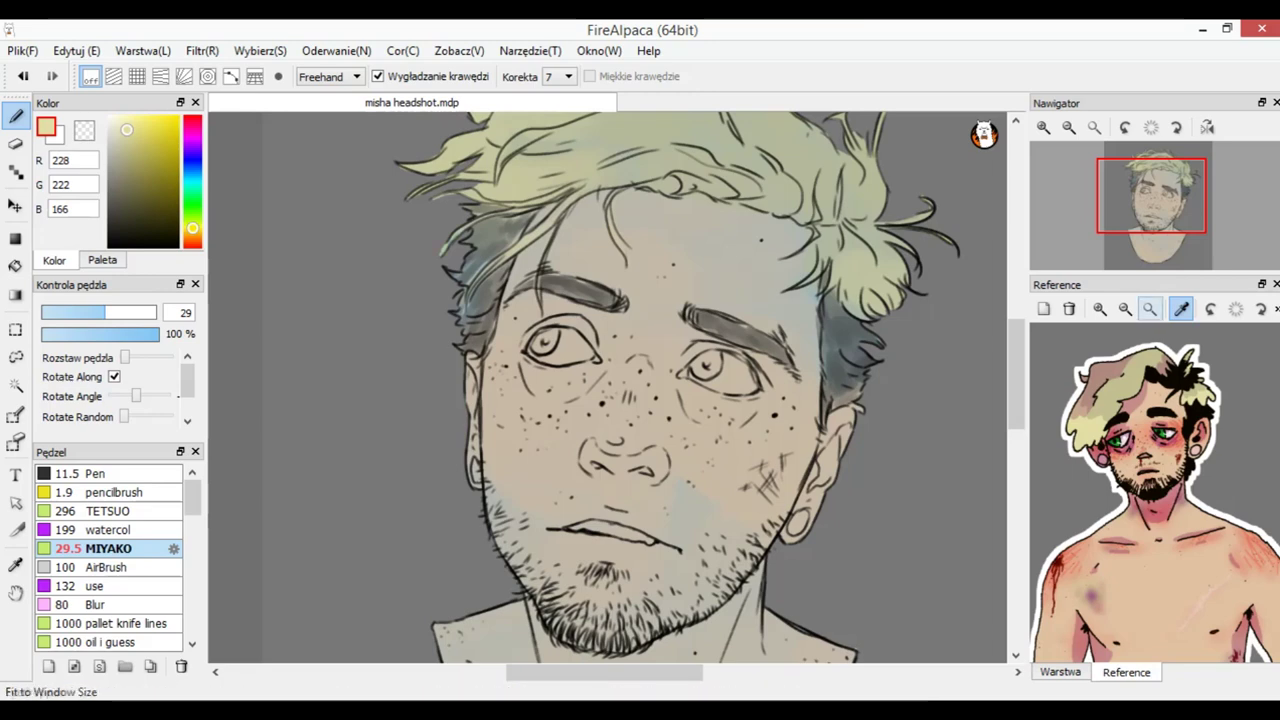
Step: Sample the eye green (RGB 25, 176, 38) from the enlarged reference and paint both irises of the portrait with it
left_click(1100, 309)
left_click(1100, 309)
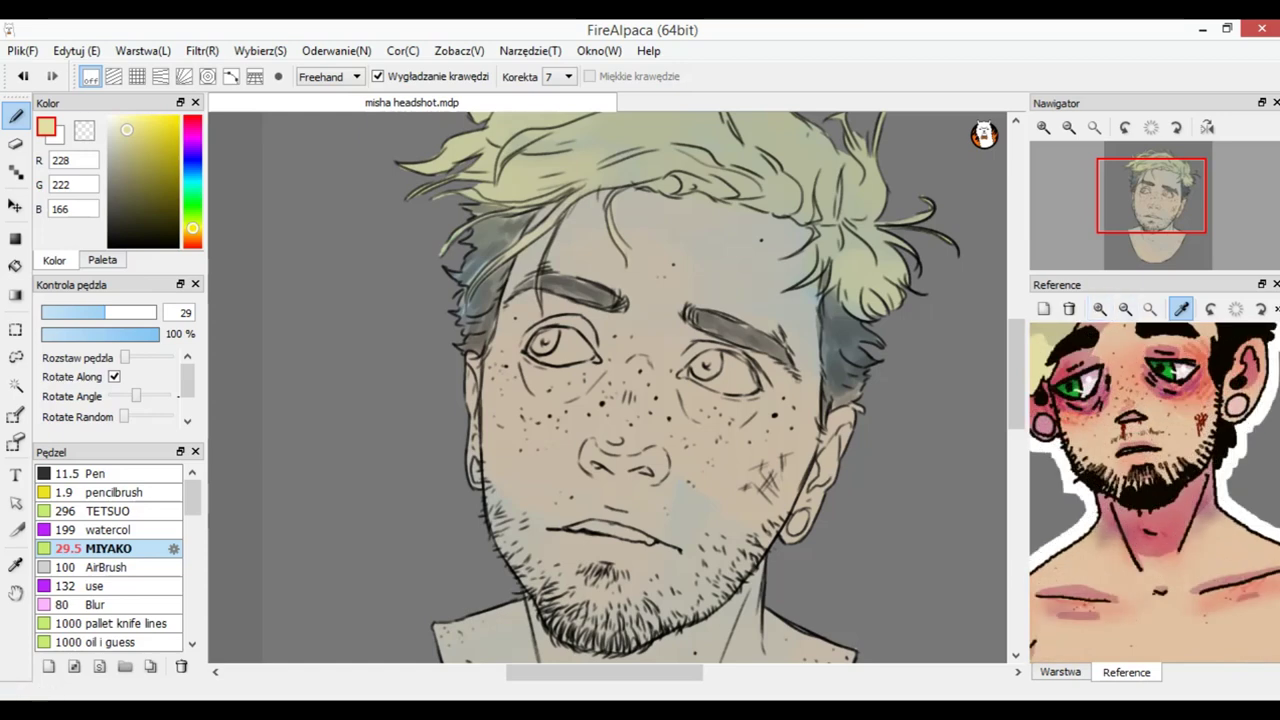
left_click(1073, 388)
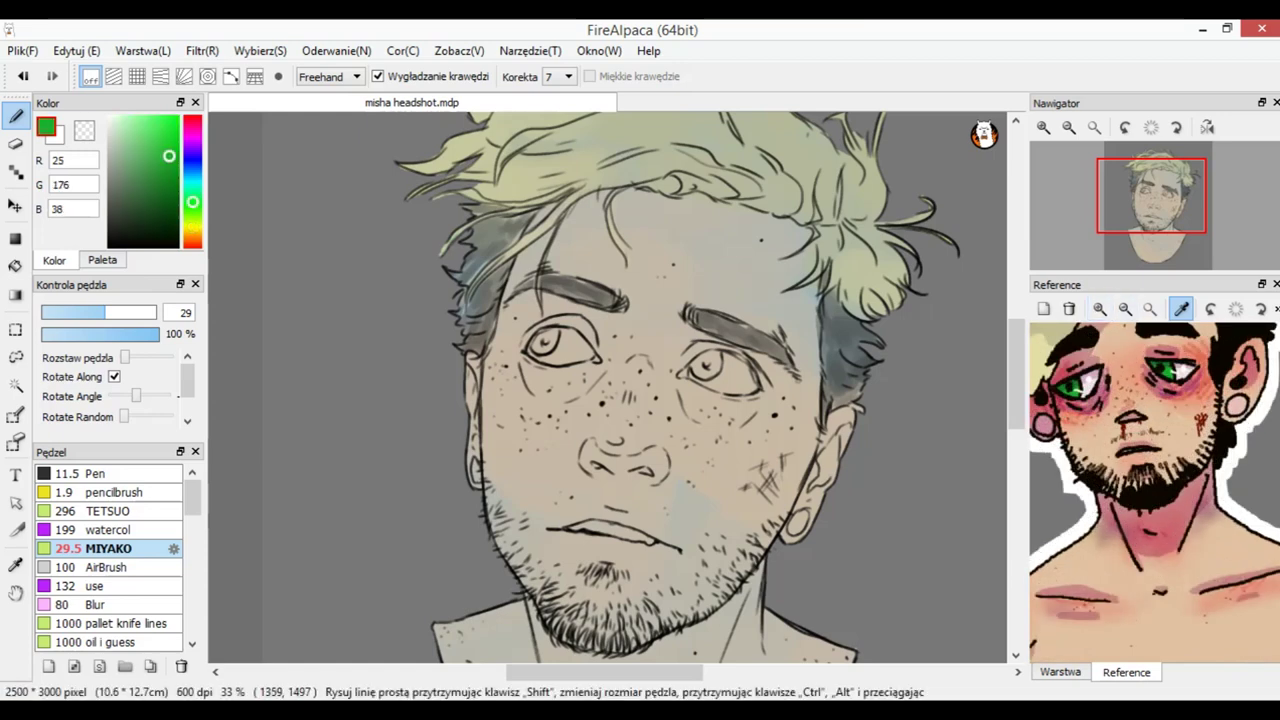
left_click(1043, 128)
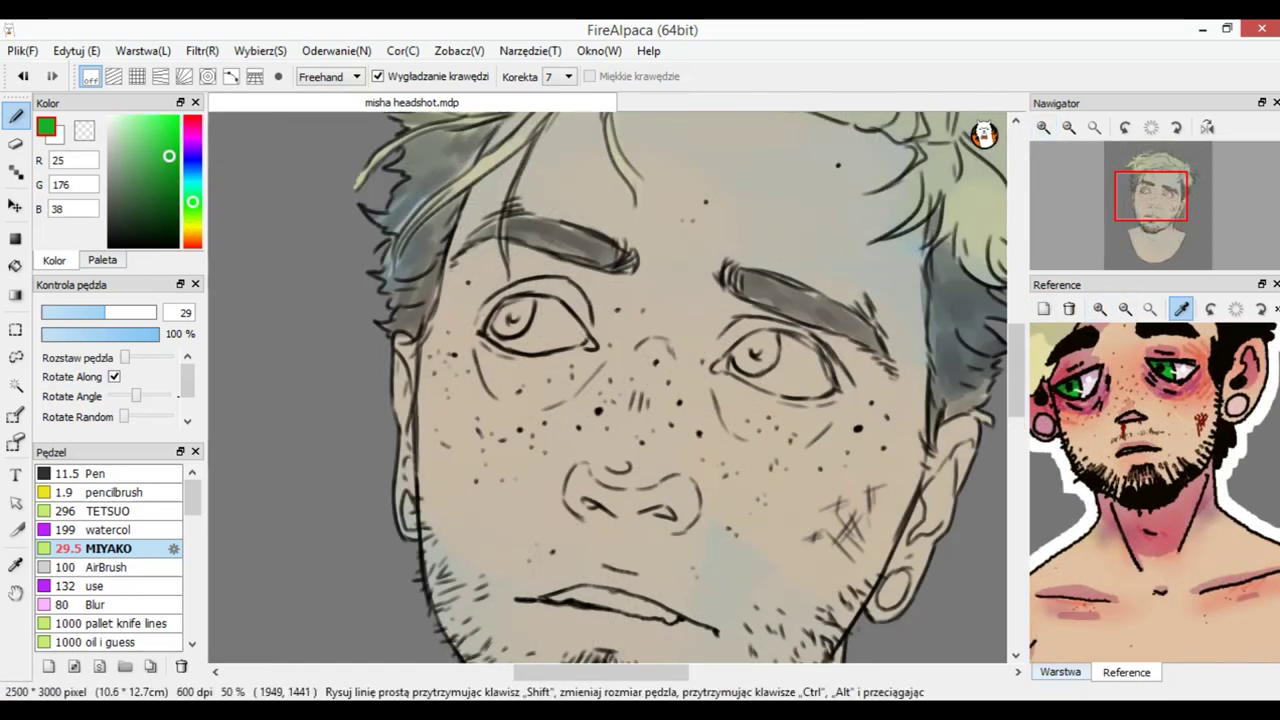
left_click(1060, 672)
mouse_move(515, 325)
left_mouse_down()
mouse_move(519, 315)
mouse_move(503, 315)
mouse_move(500, 325)
mouse_move(526, 306)
left_mouse_up()
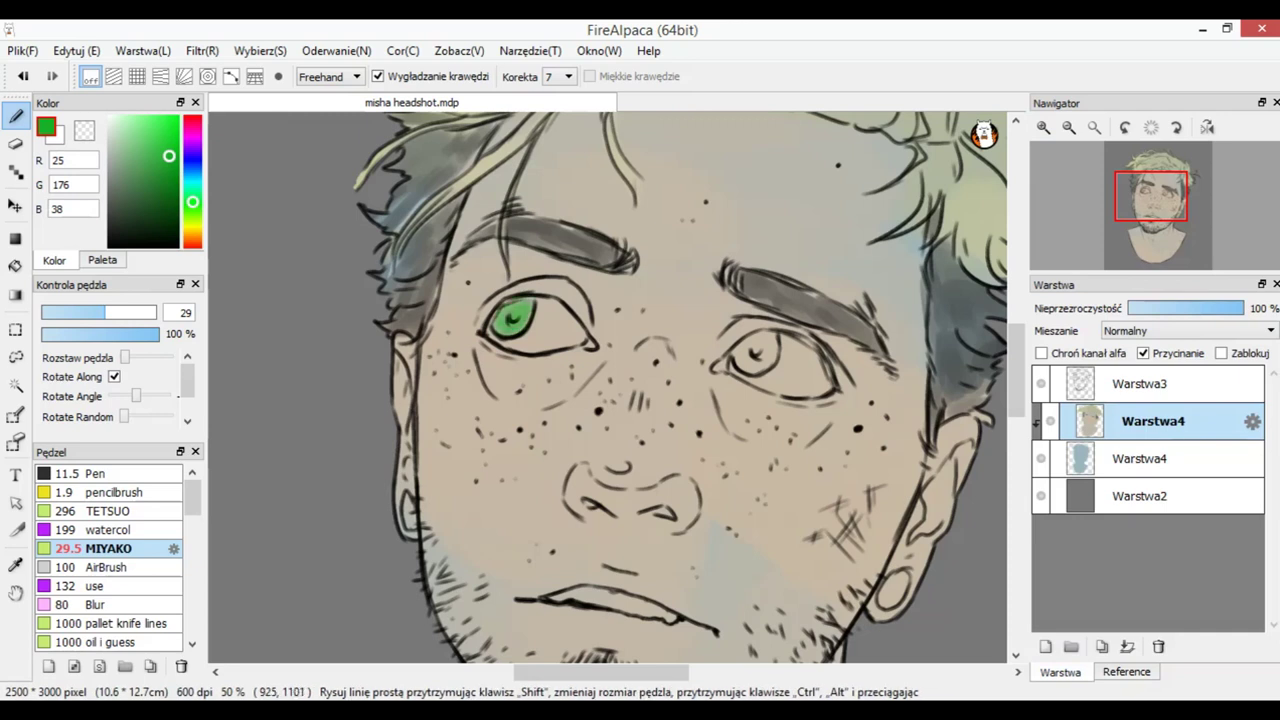
left_click_drag(752, 338, 757, 350)
Step: Paint the whites of both eyes and the teeth in near-white (RGB 247, 247, 247)
left_click_drag(112, 124, 108, 120)
mouse_move(547, 332)
left_mouse_down()
mouse_move(528, 343)
mouse_move(546, 314)
mouse_move(535, 322)
mouse_move(576, 340)
left_mouse_up()
left_click_drag(778, 360, 815, 382)
mouse_move(580, 570)
left_mouse_down()
mouse_move(516, 394)
mouse_move(632, 440)
left_mouse_up()
Step: Sample the ear plug colour from the reference and paint both earlobe plugs pink (RGB 234, 169, 164) with a brush of about 19
left_click_drag(1155, 204, 1154, 213)
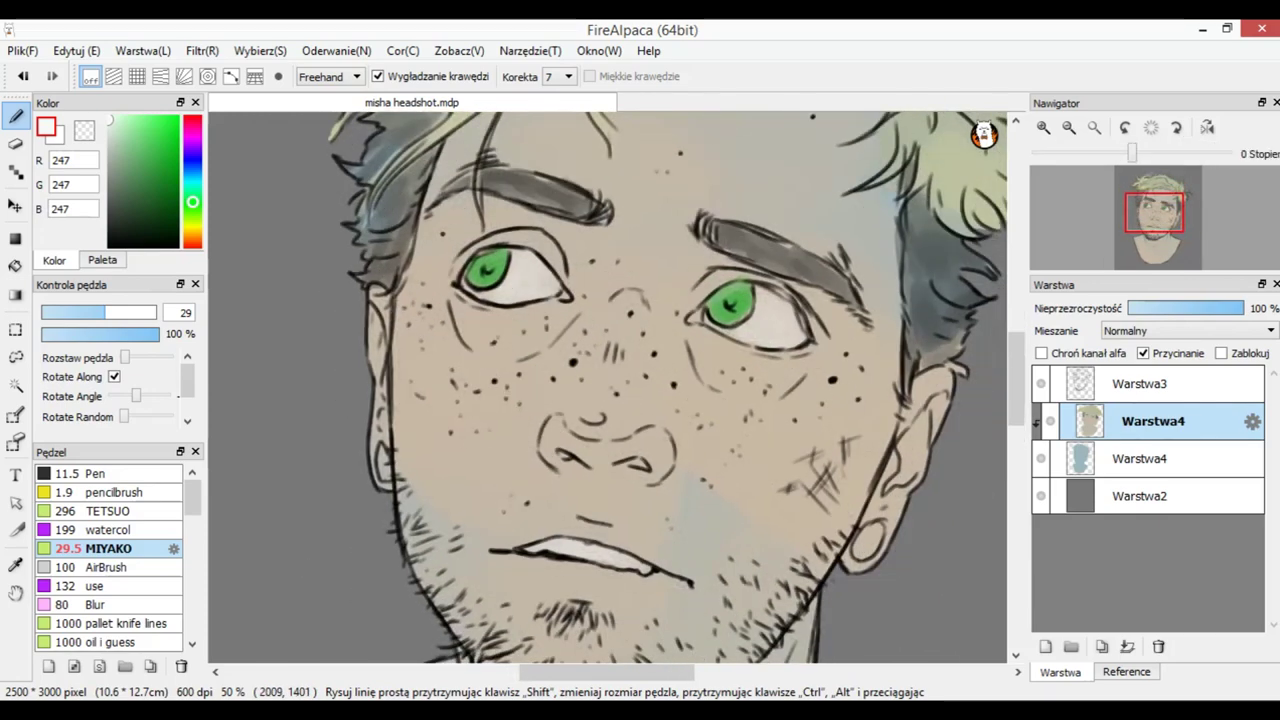
left_click(1068, 127)
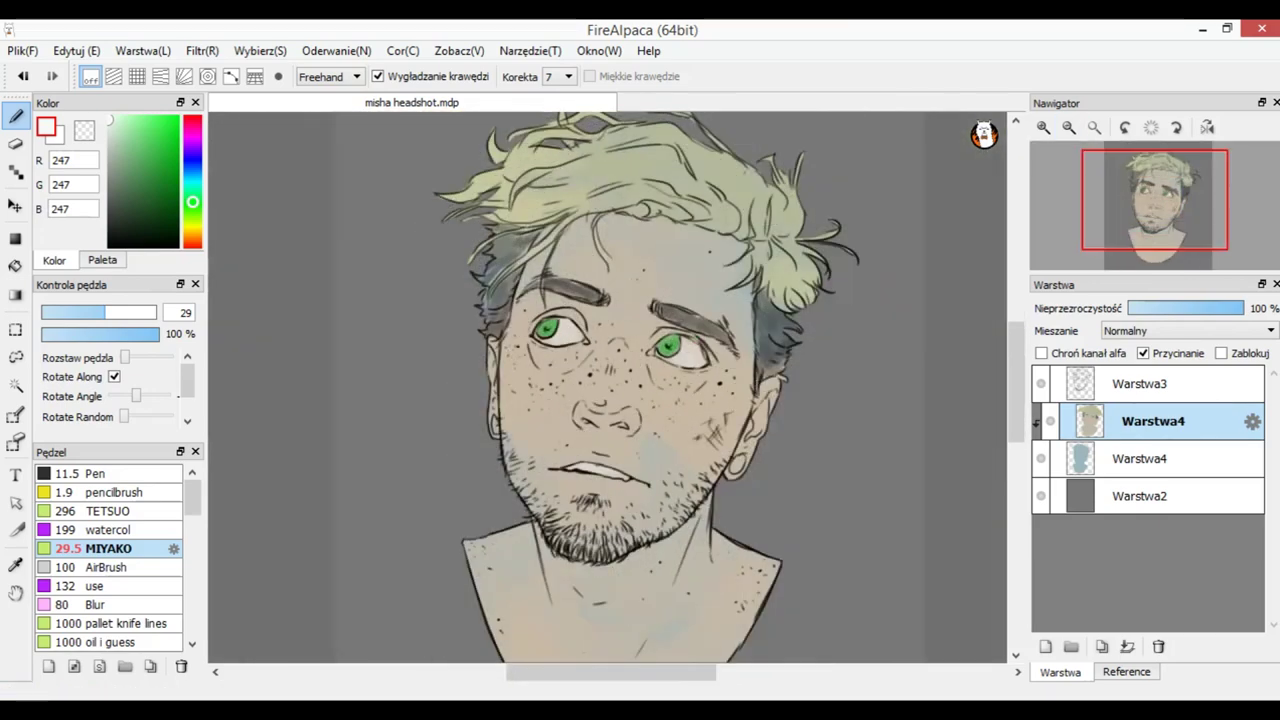
left_click_drag(1160, 242, 1153, 213)
left_click(1044, 127)
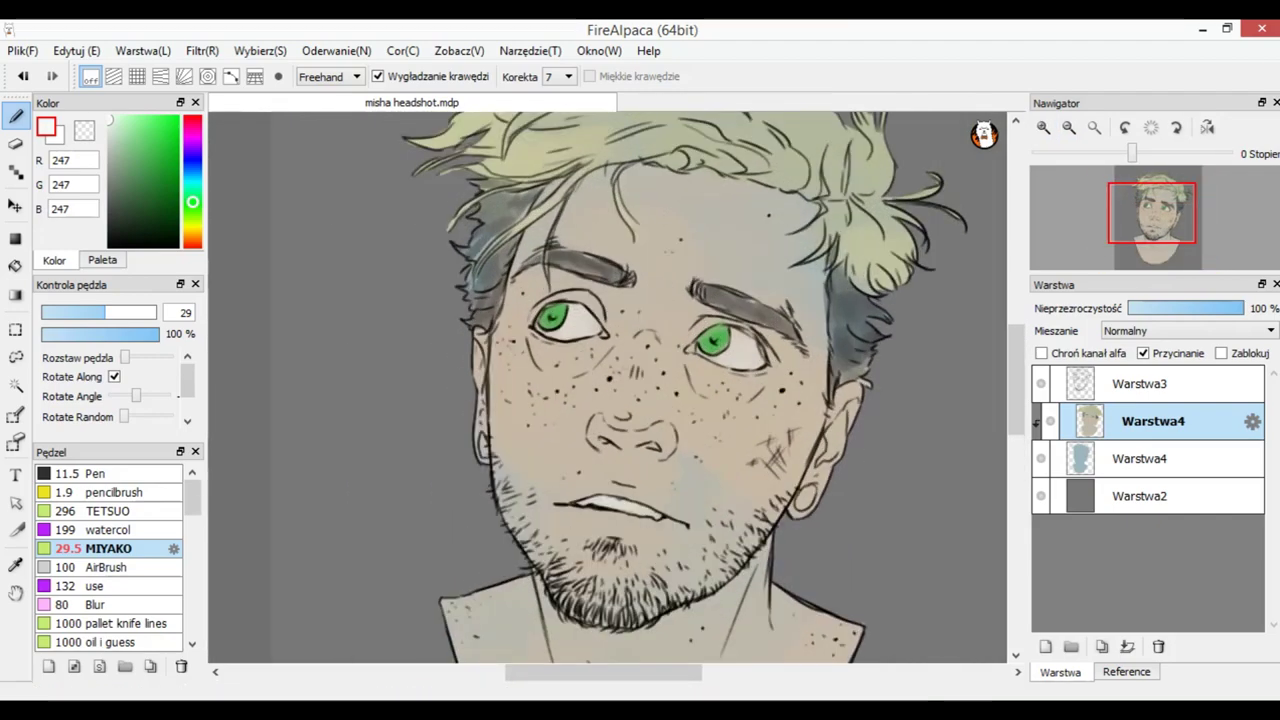
left_click(1126, 671)
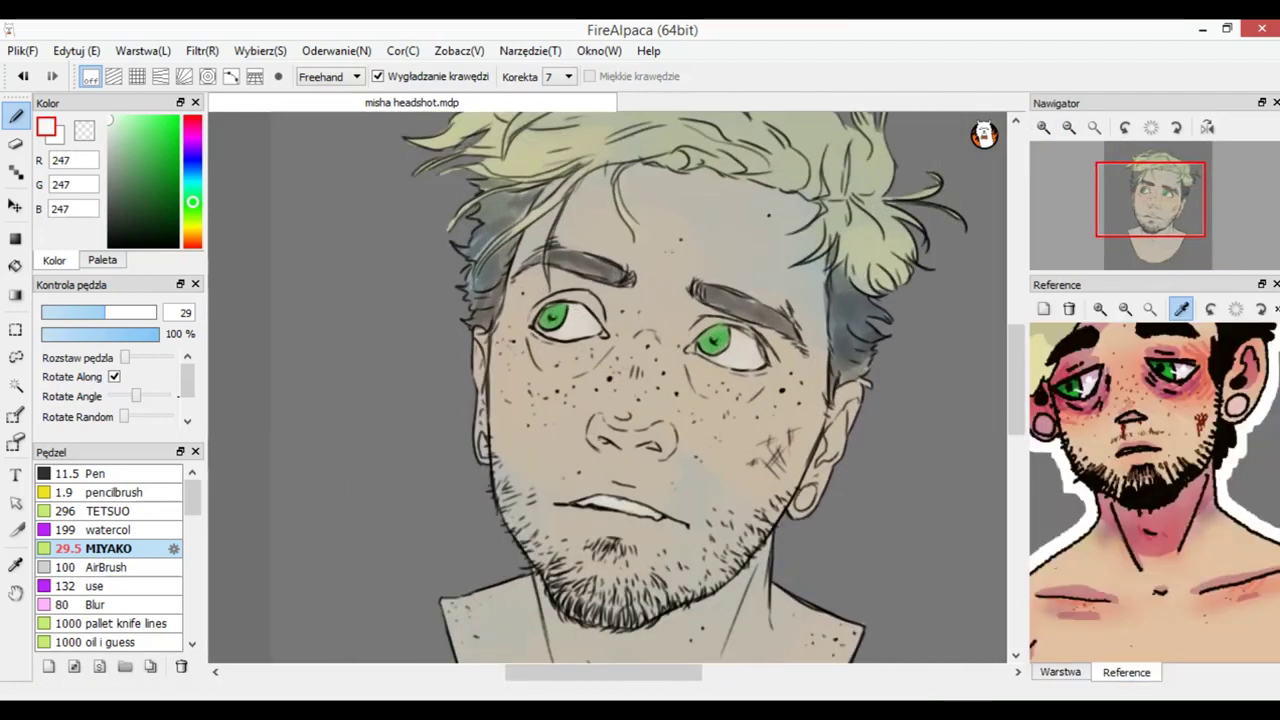
left_click(1237, 405)
left_click(1060, 672)
left_click(85, 312)
left_click_drag(122, 128, 128, 126)
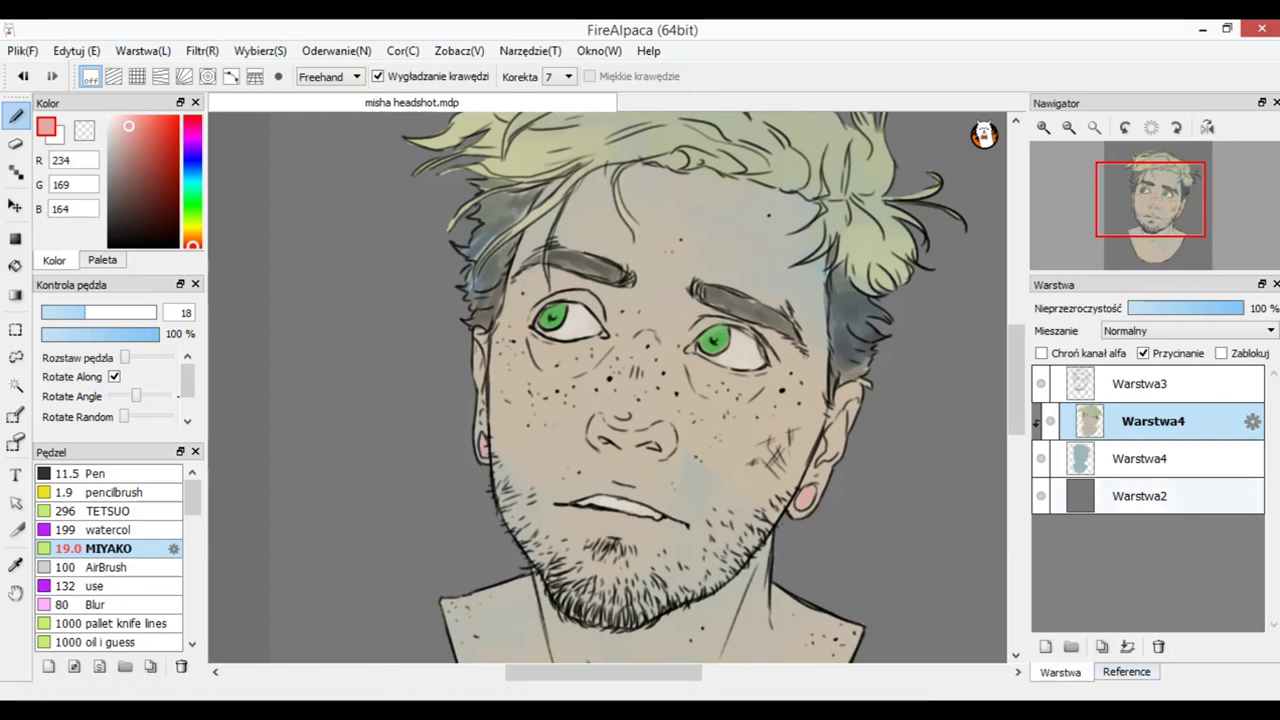
Step: Sample a skin tone from the reference face and adjust it to a warm orange (RGB 220, 163, 106)
left_click(1126, 672)
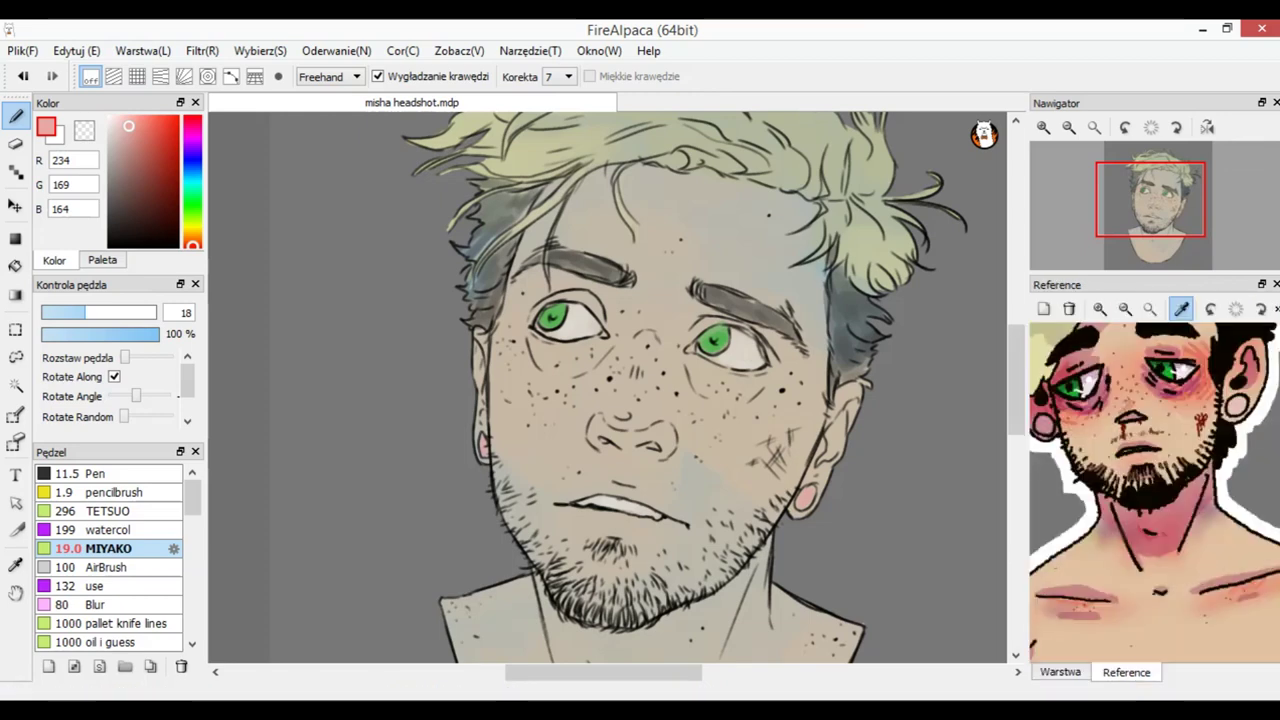
left_click(1181, 309)
left_click_drag(1150, 420, 1165, 495)
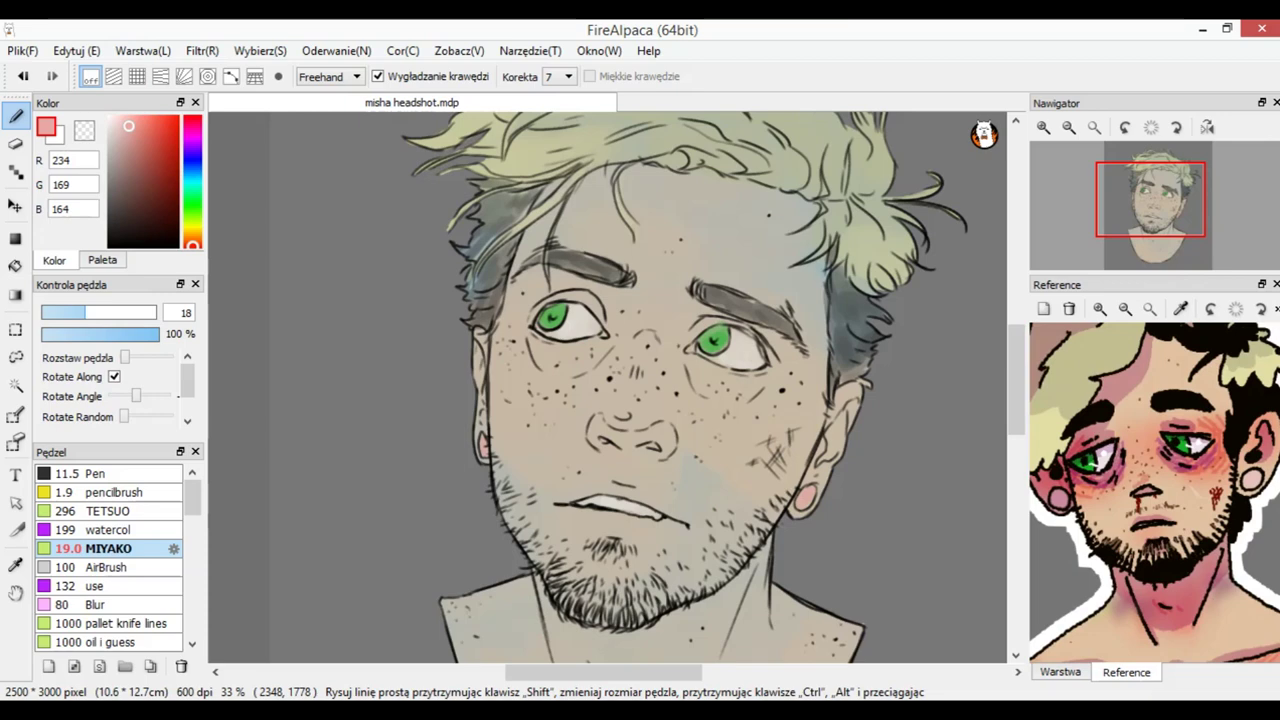
left_click(1060, 672)
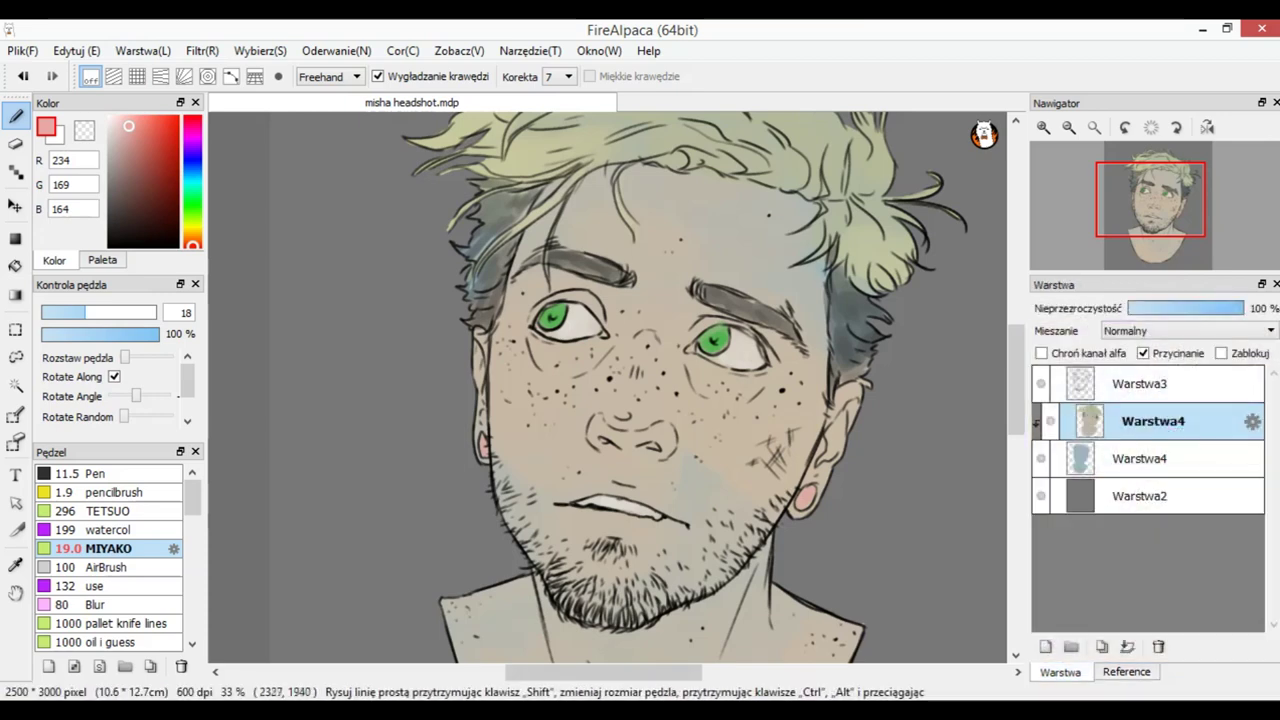
left_click(1126, 672)
left_click(1150, 372)
left_click(1181, 309)
left_click(130, 131)
left_click_drag(131, 132, 144, 133)
left_click(1060, 672)
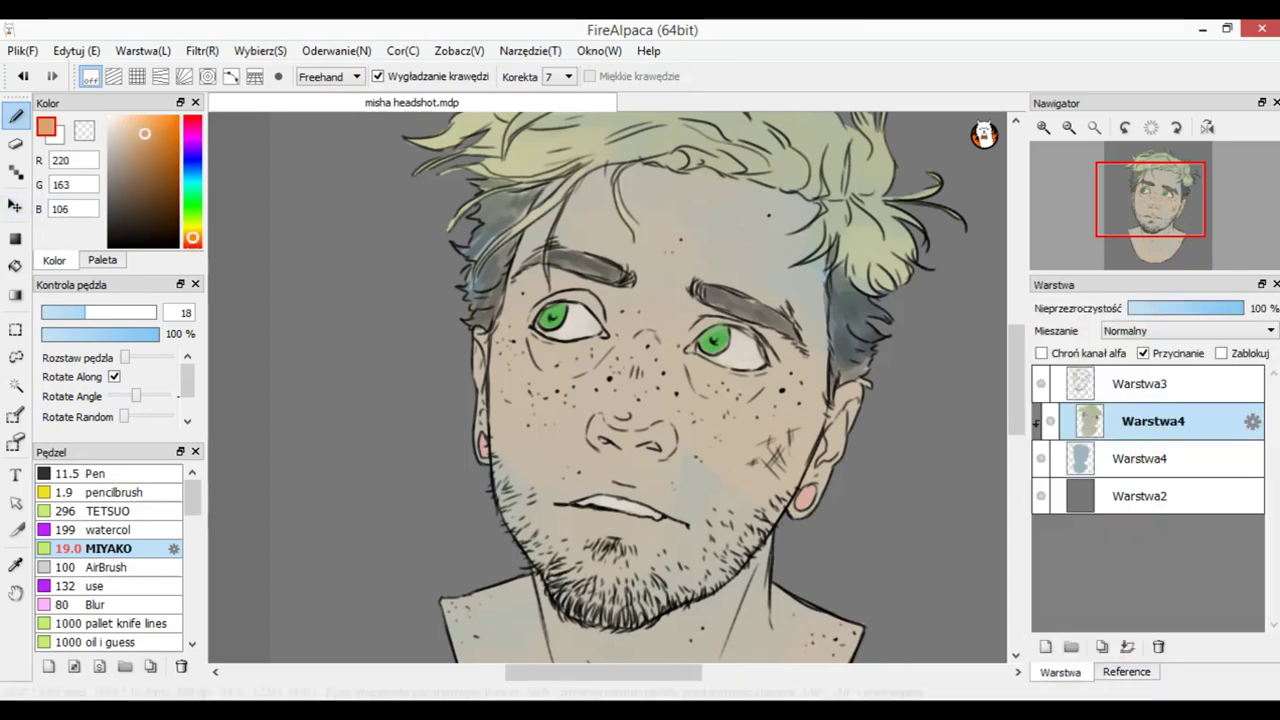
Step: Paint warm orange over the cheeks and nose with brush size 114, and over the shoulders and chest with size 184
left_click_drag(86, 313, 152, 313)
left_click_drag(607, 385, 588, 385, "ctrl+alt")
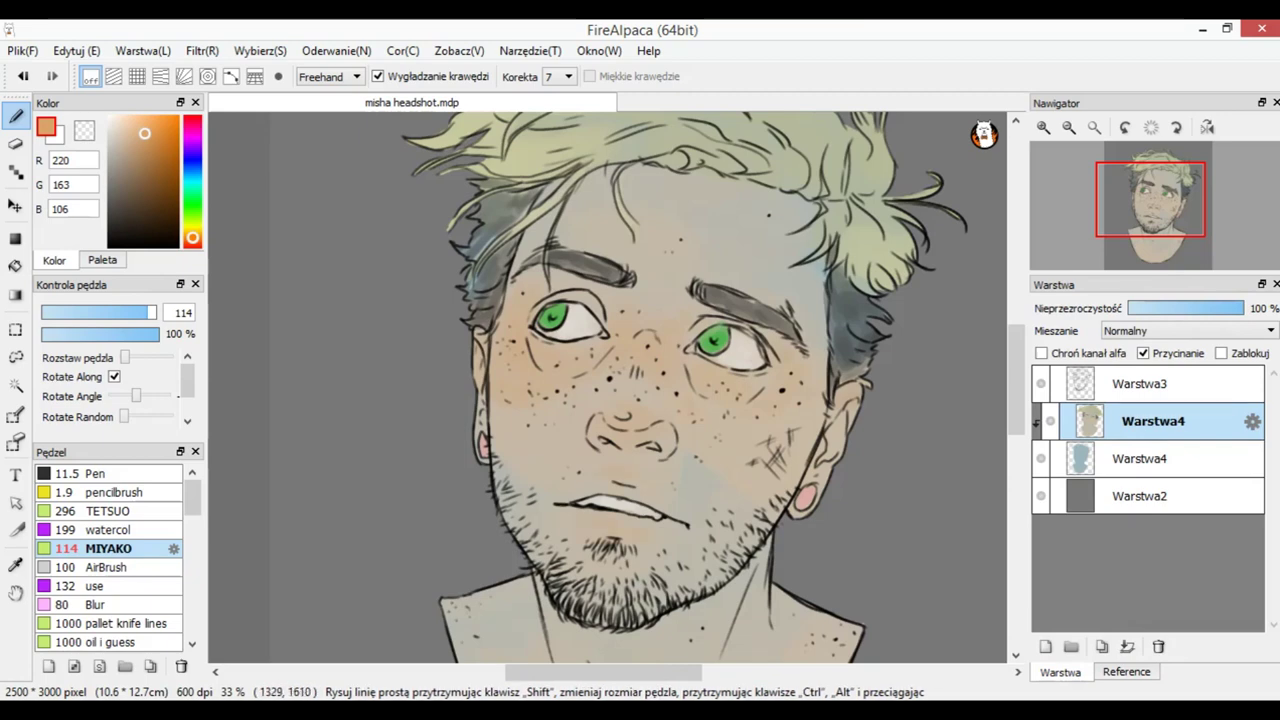
scroll(606, 386, "down", 5)
left_click_drag(130, 312, 156, 312)
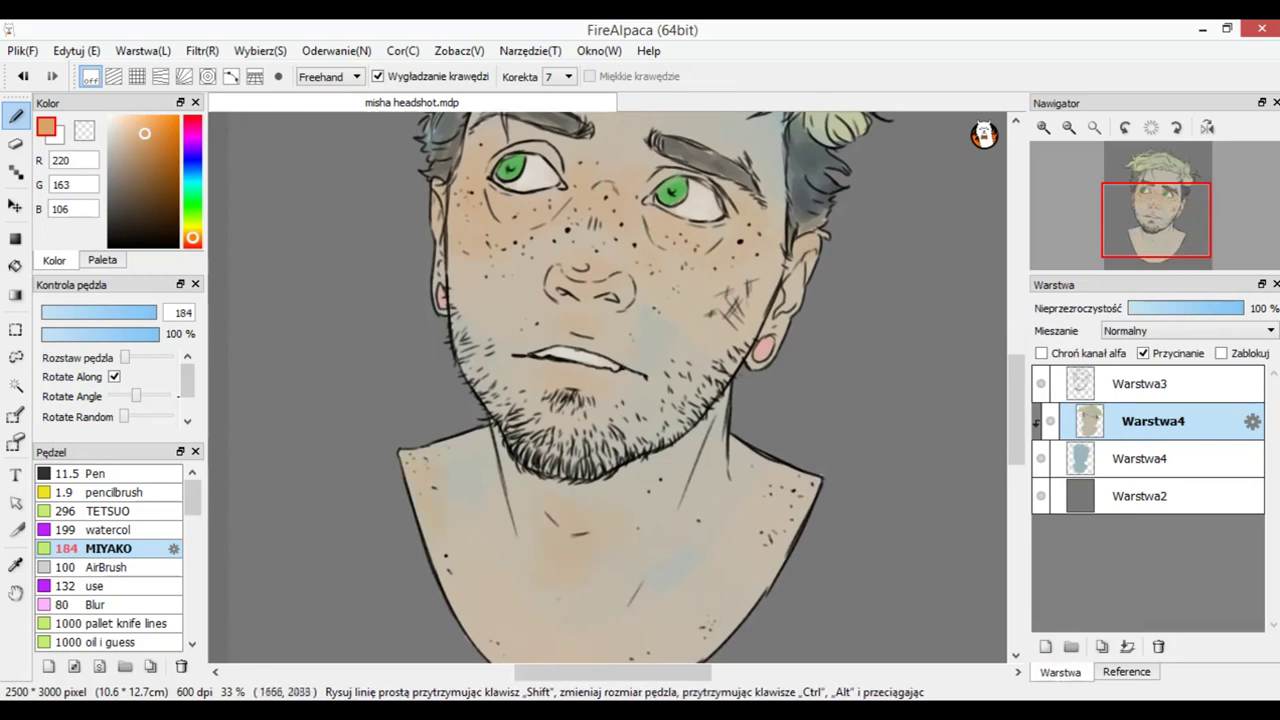
left_click_drag(1160, 212, 1156, 208)
Step: Add a soft red blush (RGB 230, 126, 122) around the eyes, nose tip, ears and lips with brush size 94.7
left_click(155, 135)
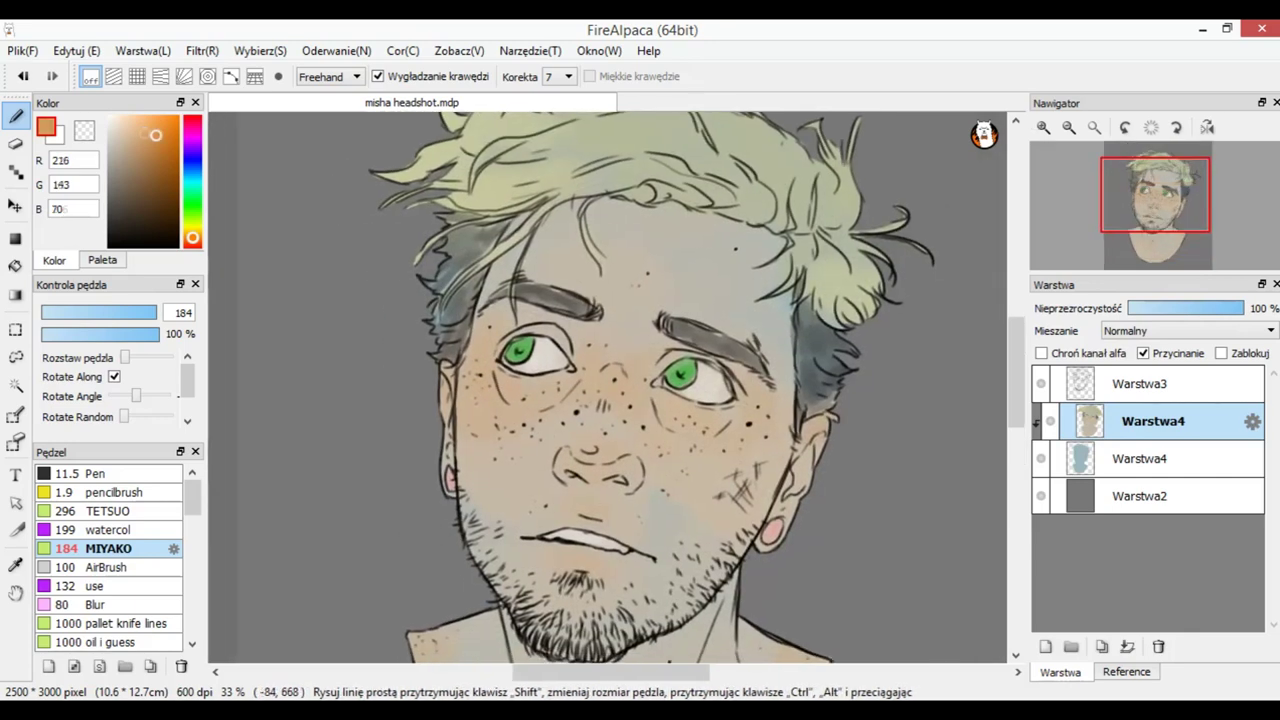
left_click(193, 245)
left_click(143, 131)
left_click_drag(143, 131, 141, 128)
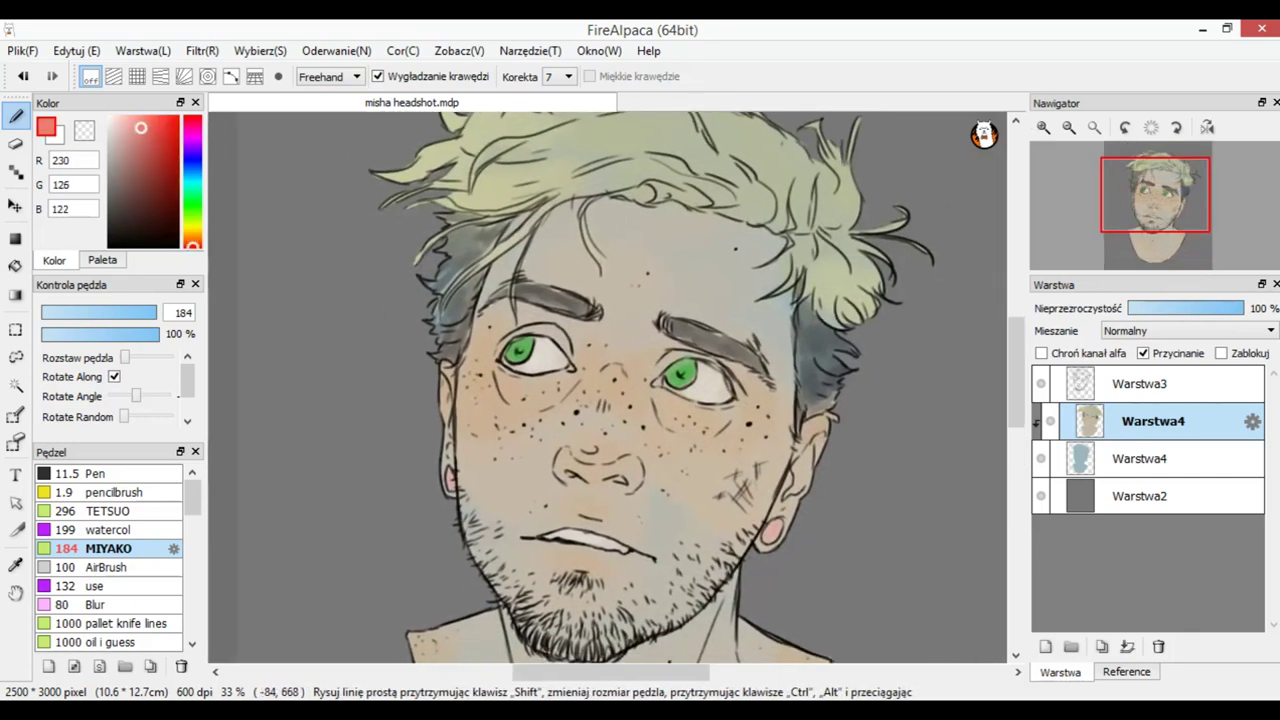
left_click_drag(130, 312, 142, 312)
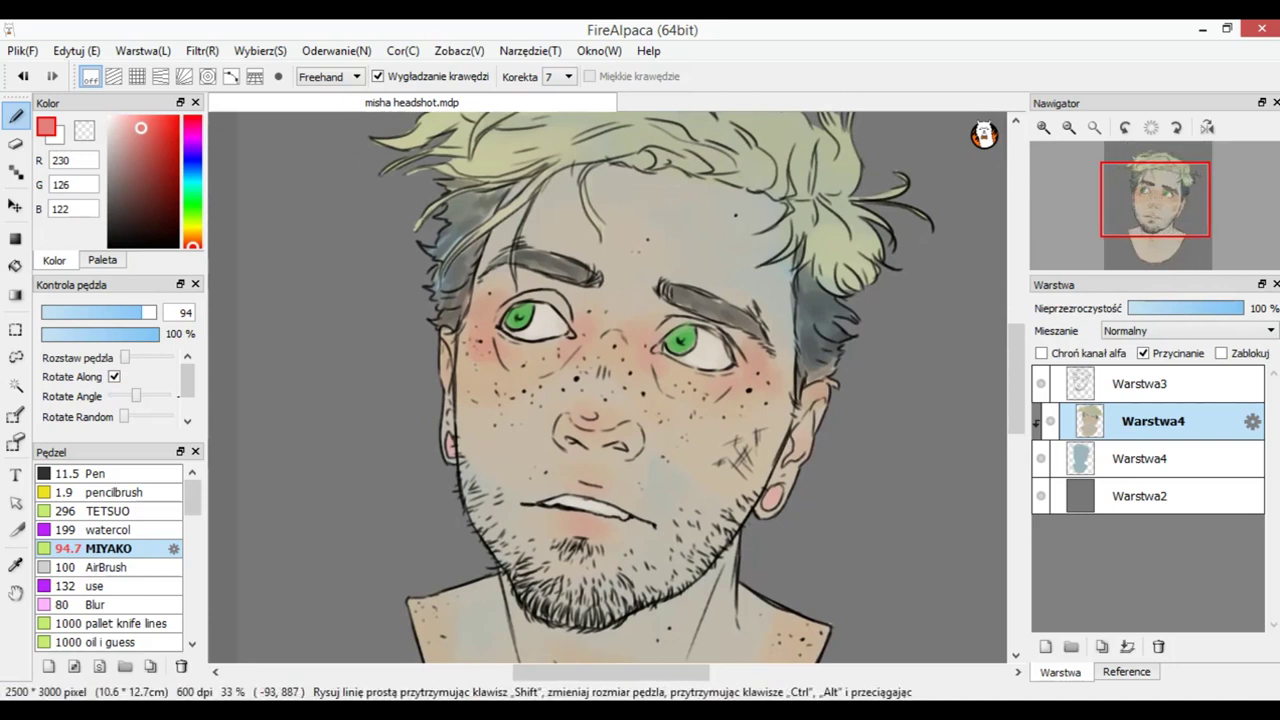
Step: Shade the eyelids, eye sockets and ear on the zoomed-in face with brown (RGB 173, 131, 105), using brush size 42.5
left_click(193, 240)
left_click_drag(144, 156, 135, 158)
left_click(99, 312)
left_click_drag(106, 312, 110, 312)
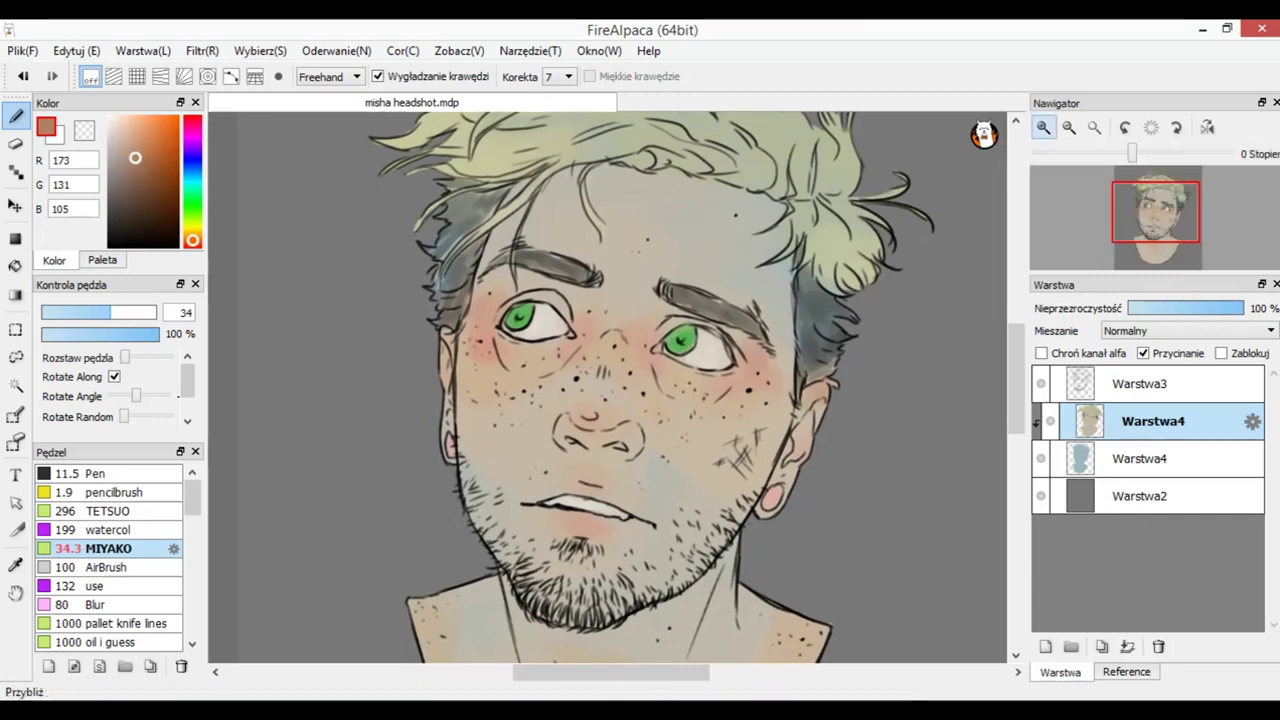
left_click(1043, 128)
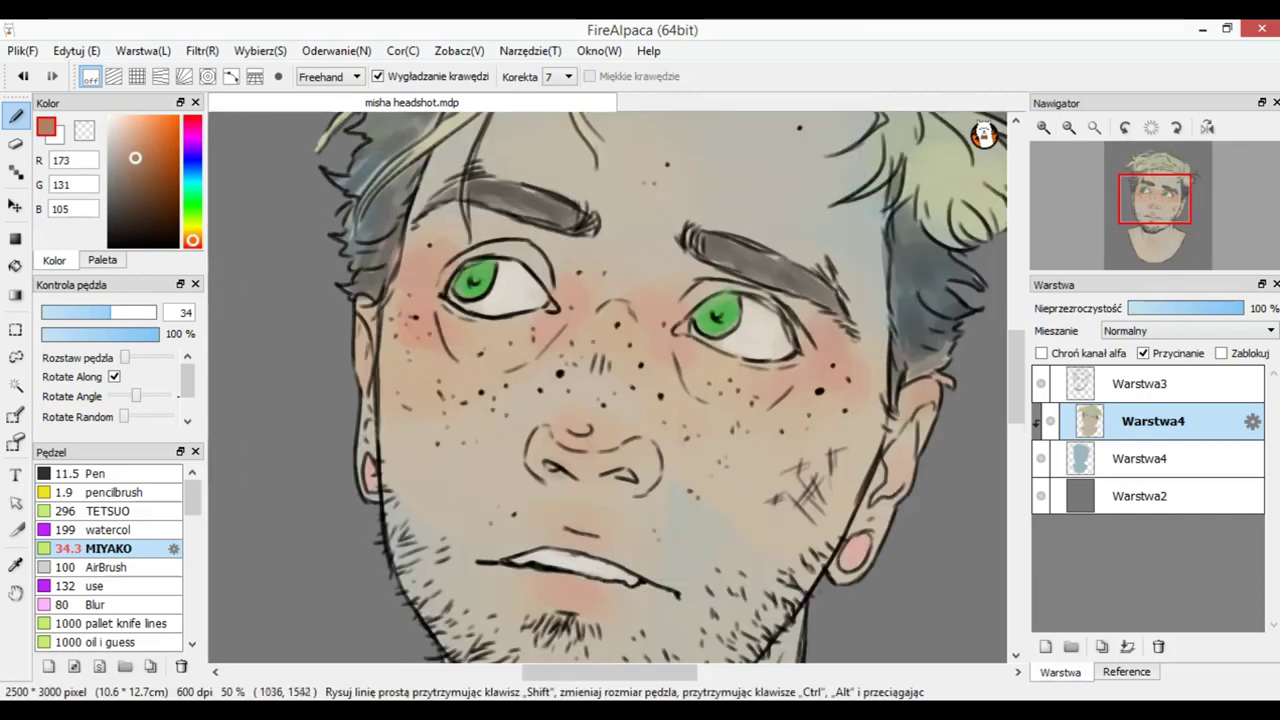
left_click_drag(606, 386, 604, 386)
left_click(563, 290)
left_click_drag(577, 283, 578, 303)
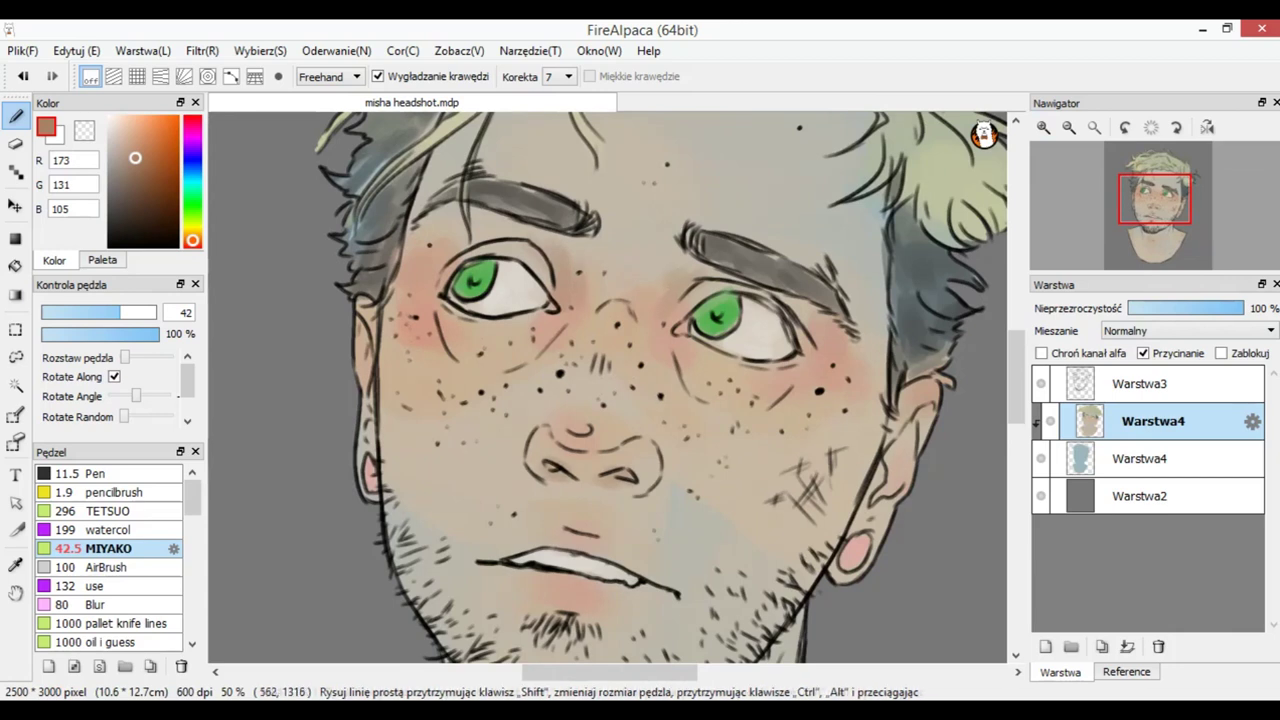
left_click_drag(456, 245, 486, 236)
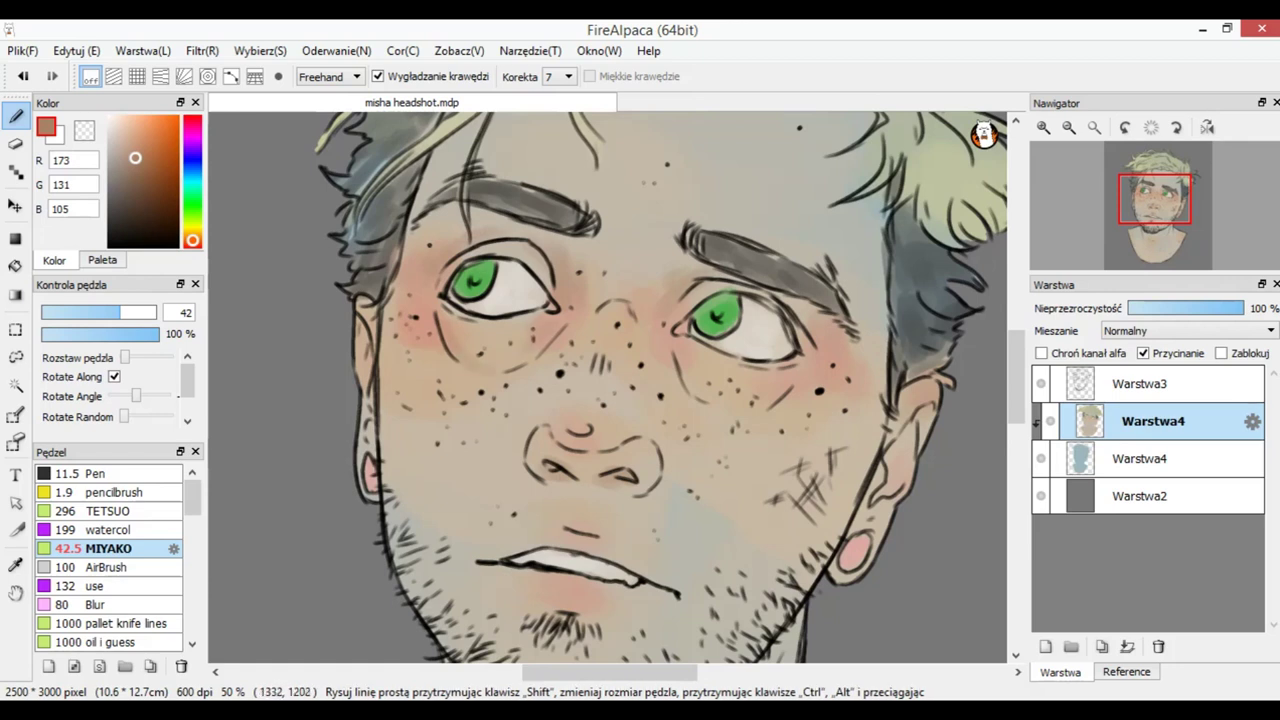
left_click_drag(789, 301, 800, 317)
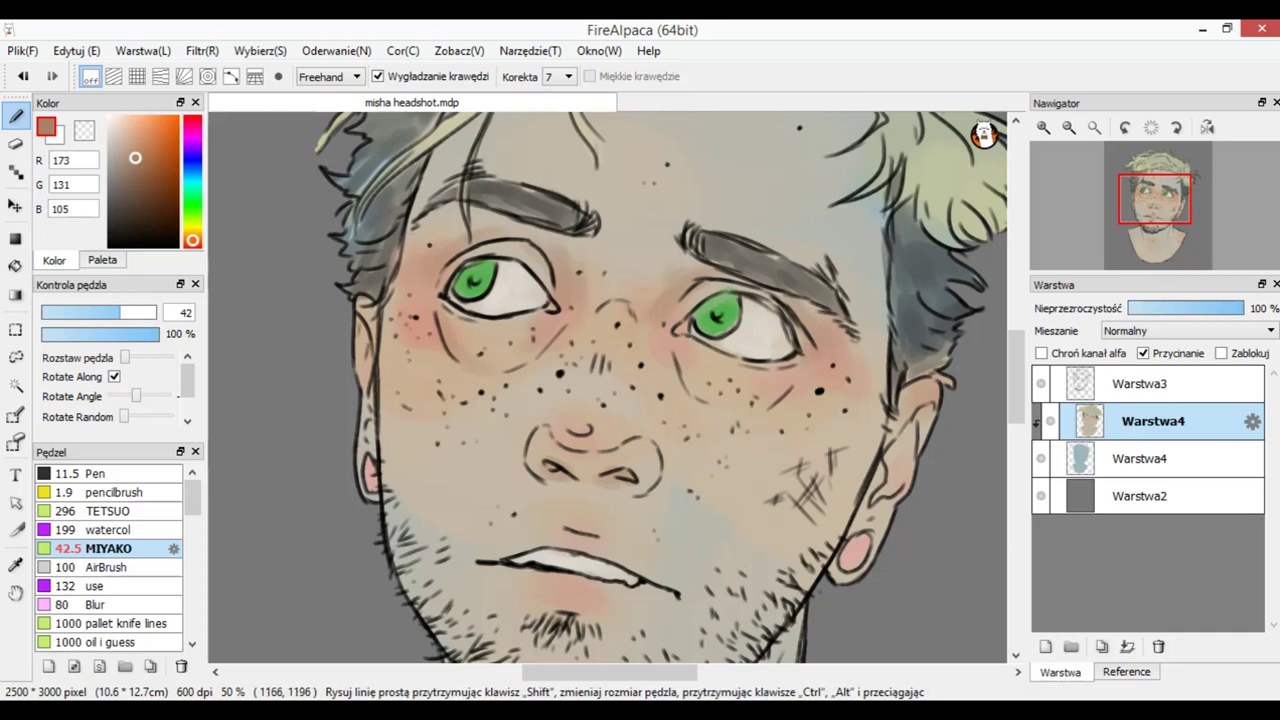
left_click_drag(687, 370, 697, 389)
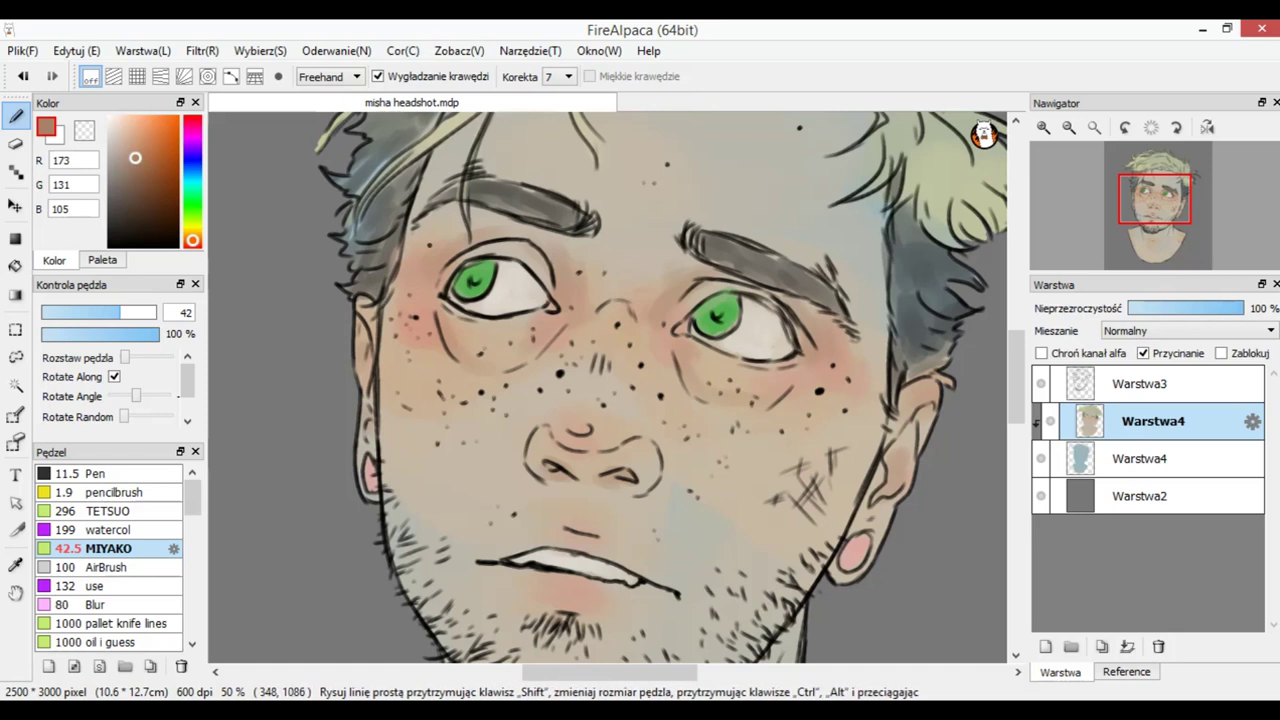
Step: Paint light mauve (RGB 188, 146, 191) bags under both eyes with brush size 55.7
left_click(192, 178)
mouse_move(192, 178)
left_mouse_down()
mouse_move(192, 138)
mouse_move(124, 148)
left_mouse_up()
left_click_drag(144, 312, 130, 312)
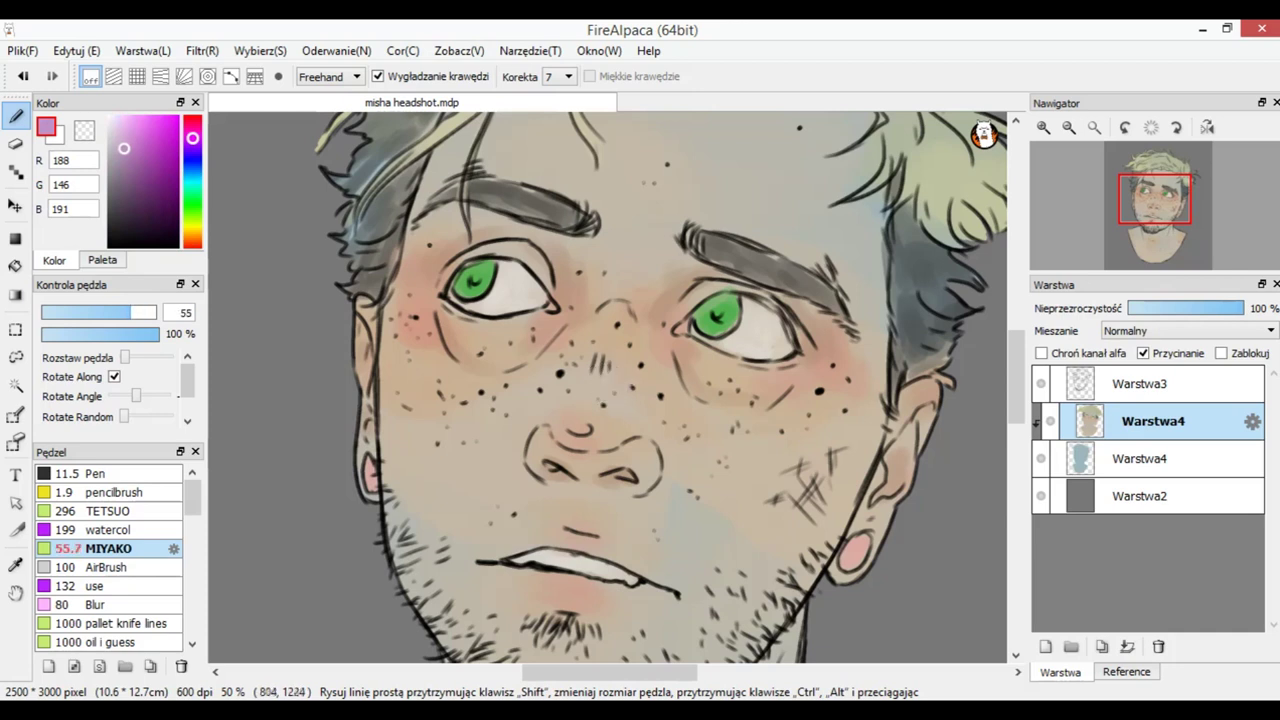
mouse_move(442, 329)
left_mouse_down()
mouse_move(534, 338)
mouse_move(437, 353)
left_mouse_up()
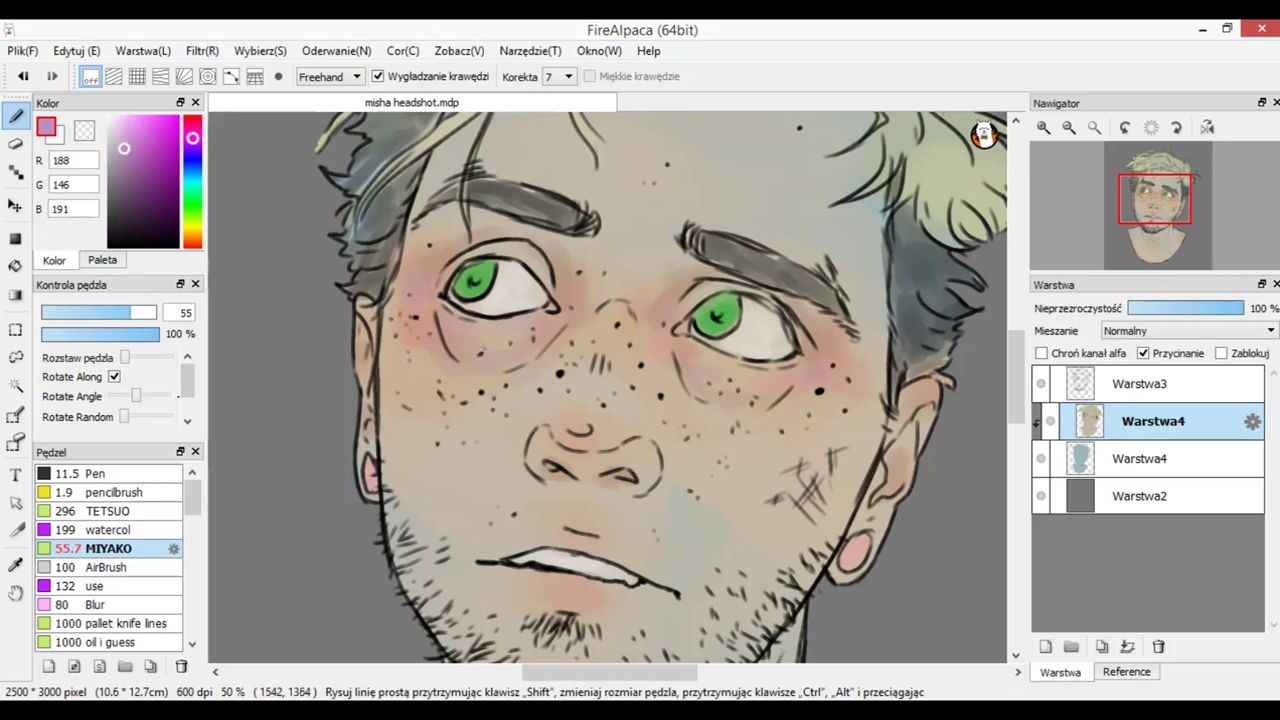
Step: Deepen the eye bags with darker purple (RGB 151, 65, 157), and with brush size 28.7 the outer eye corners, nostrils and inner ears
left_click_drag(142, 155, 149, 166)
left_click_drag(469, 360, 460, 344)
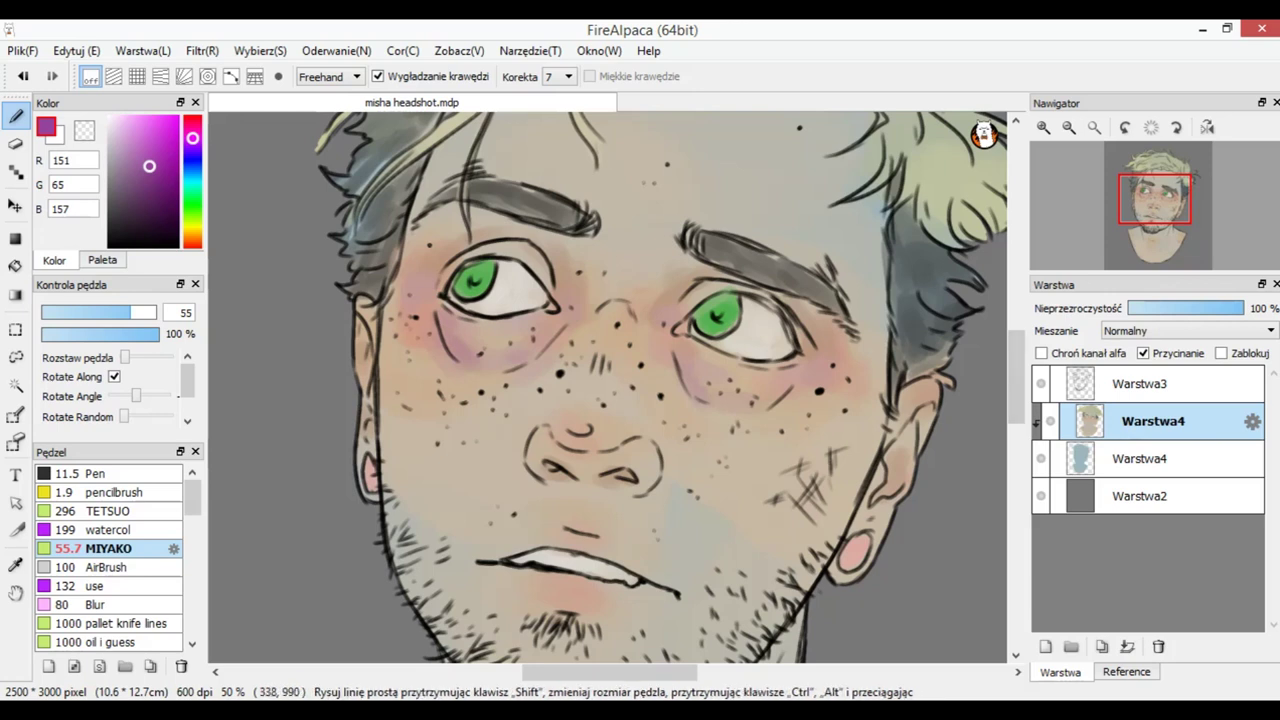
left_click(104, 312)
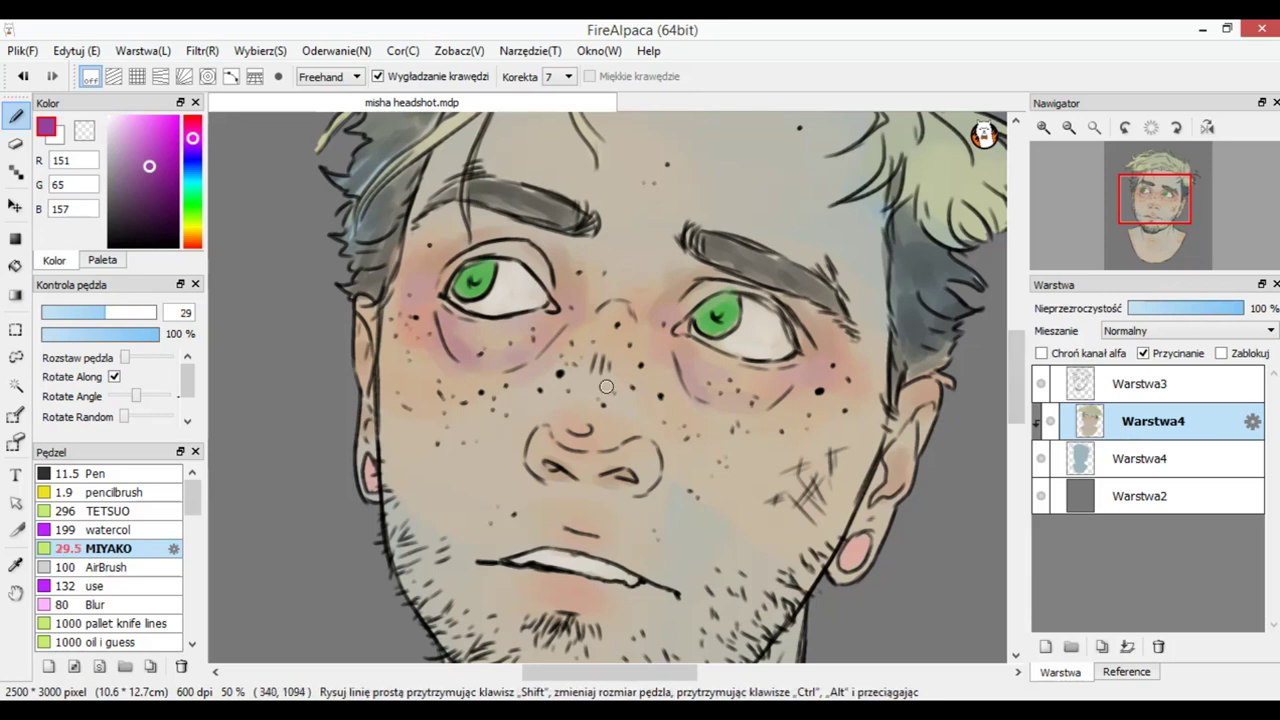
left_click_drag(449, 270, 430, 301)
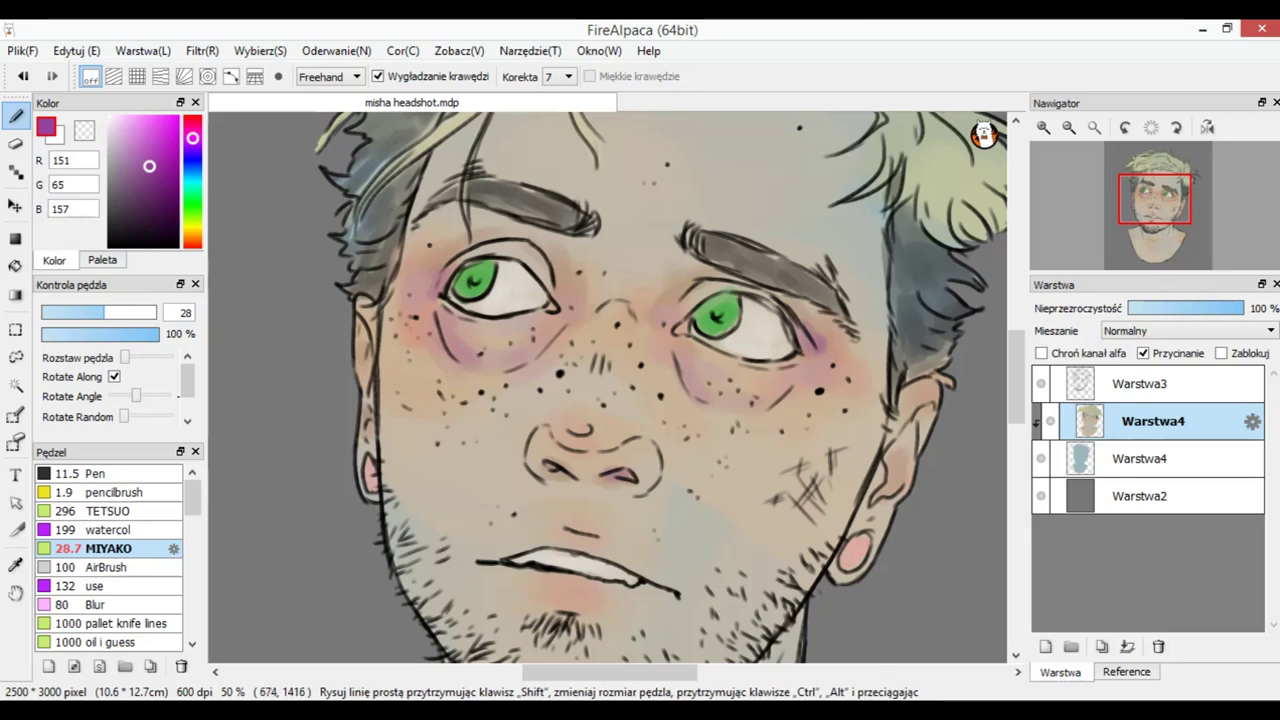
left_click_drag(882, 488, 891, 462)
key("ctrl+minus")
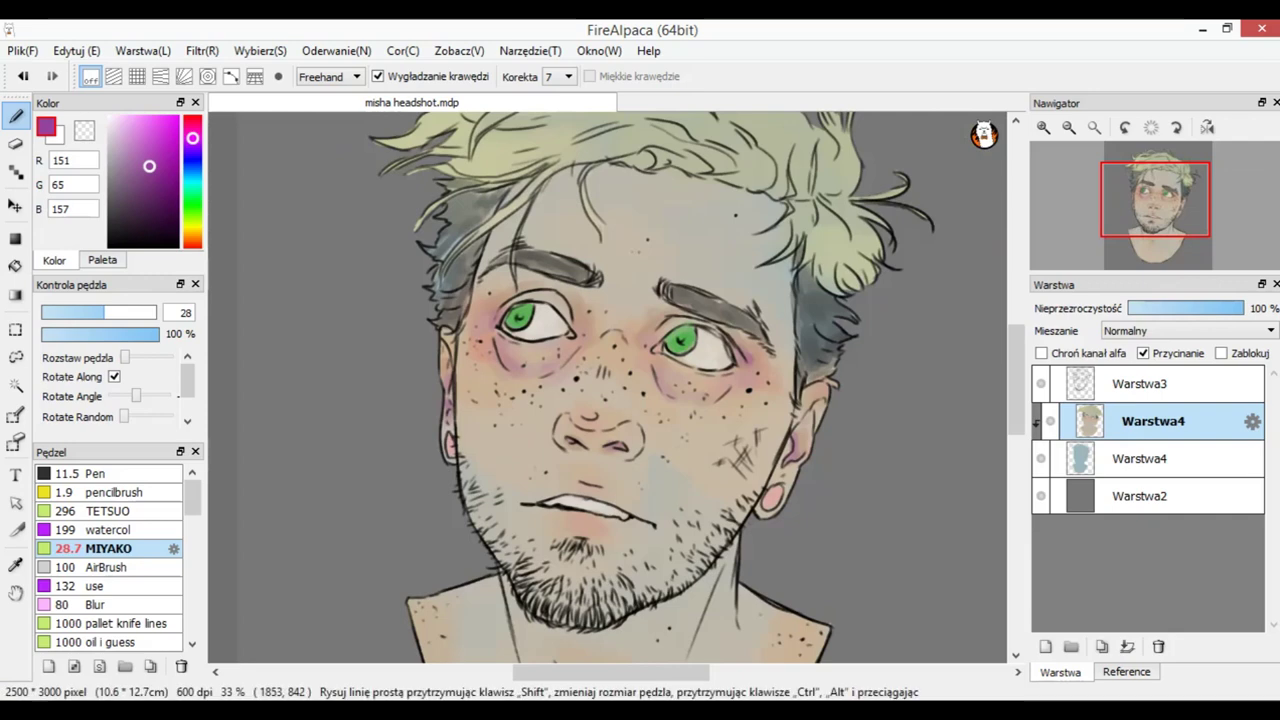
Step: Paint blue-grey (RGB 107, 128, 162) shadows under the jaw, on the neck and shoulders, using brush size 62.2
left_click_drag(630, 450, 647, 243)
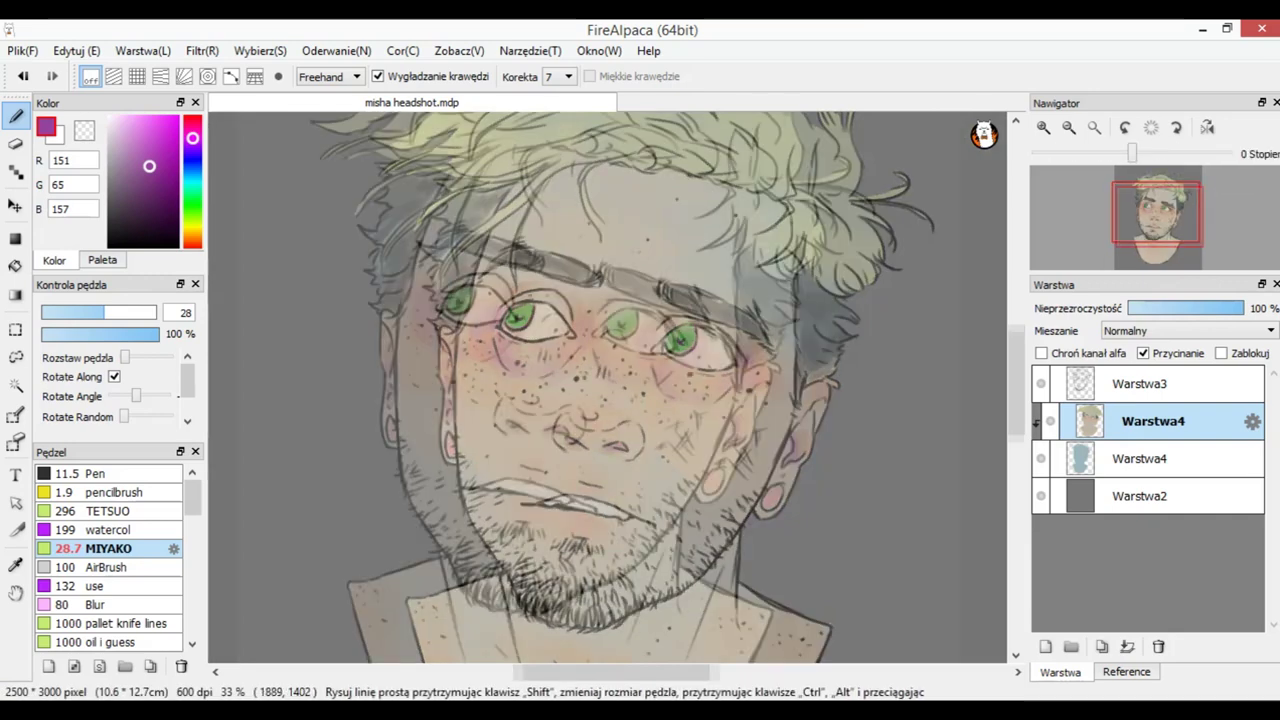
left_click(193, 168)
left_click_drag(144, 151, 132, 163)
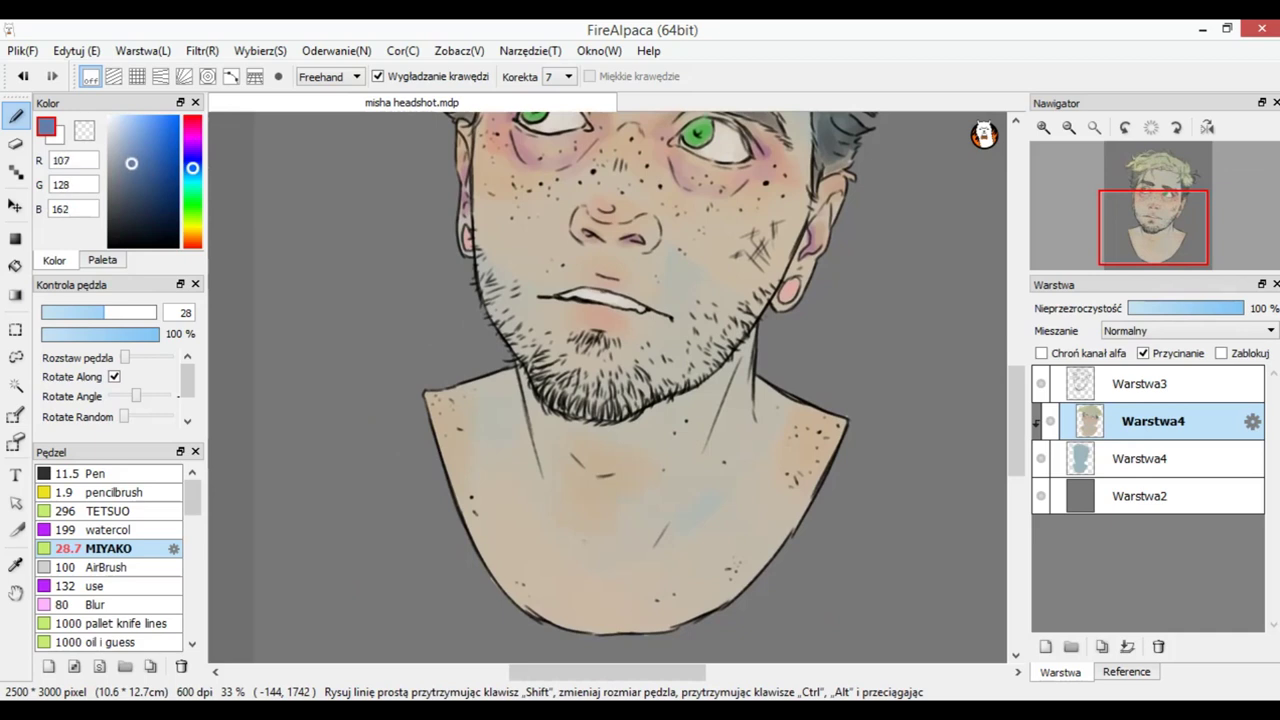
left_click_drag(105, 313, 131, 313)
left_click_drag(1154, 235, 1157, 238)
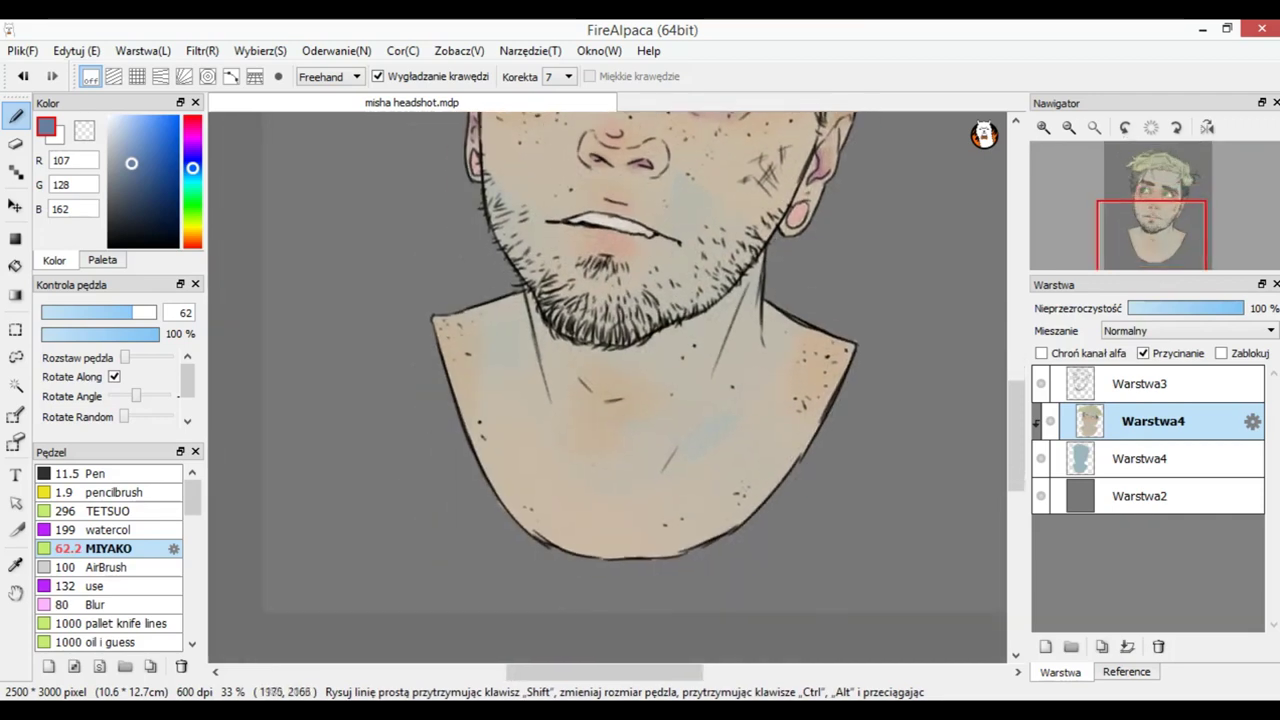
mouse_move(529, 356)
left_mouse_down()
mouse_move(491, 312)
mouse_move(520, 297)
left_mouse_up()
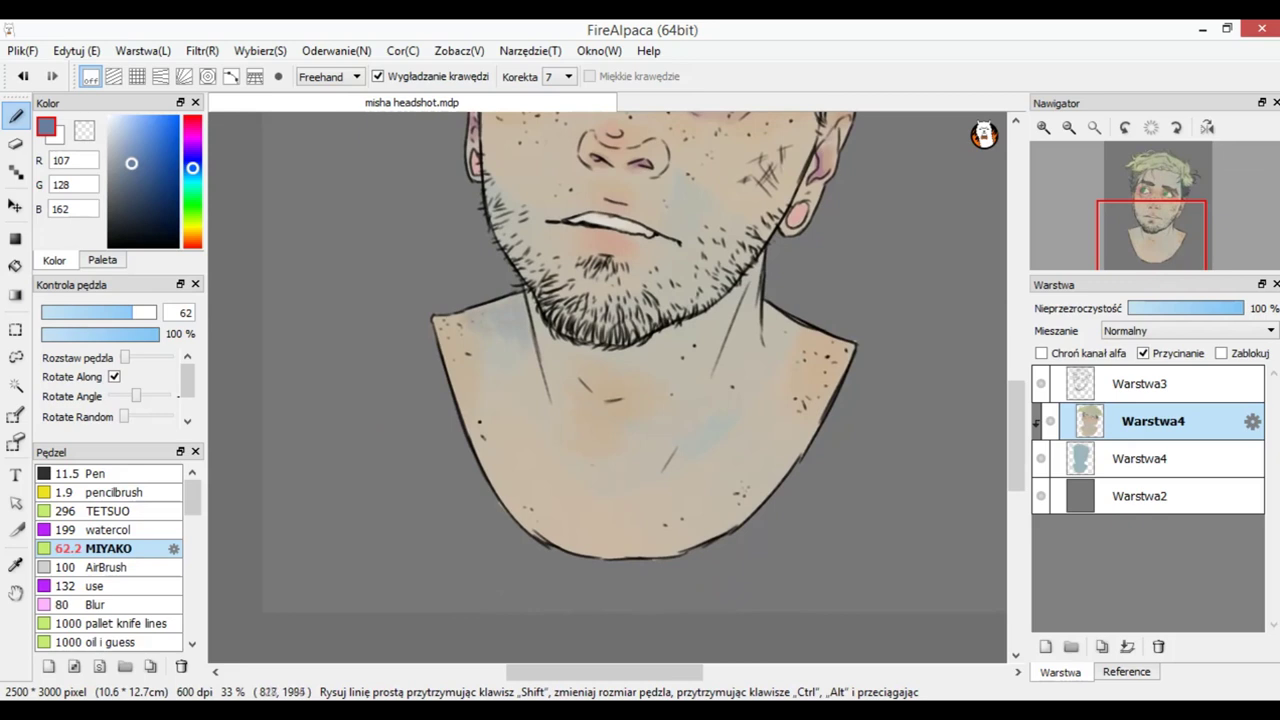
mouse_move(774, 316)
left_mouse_down()
mouse_move(773, 336)
mouse_move(763, 308)
mouse_move(658, 337)
left_mouse_up()
mouse_move(548, 350)
left_mouse_down()
mouse_move(576, 355)
mouse_move(614, 433)
left_mouse_up()
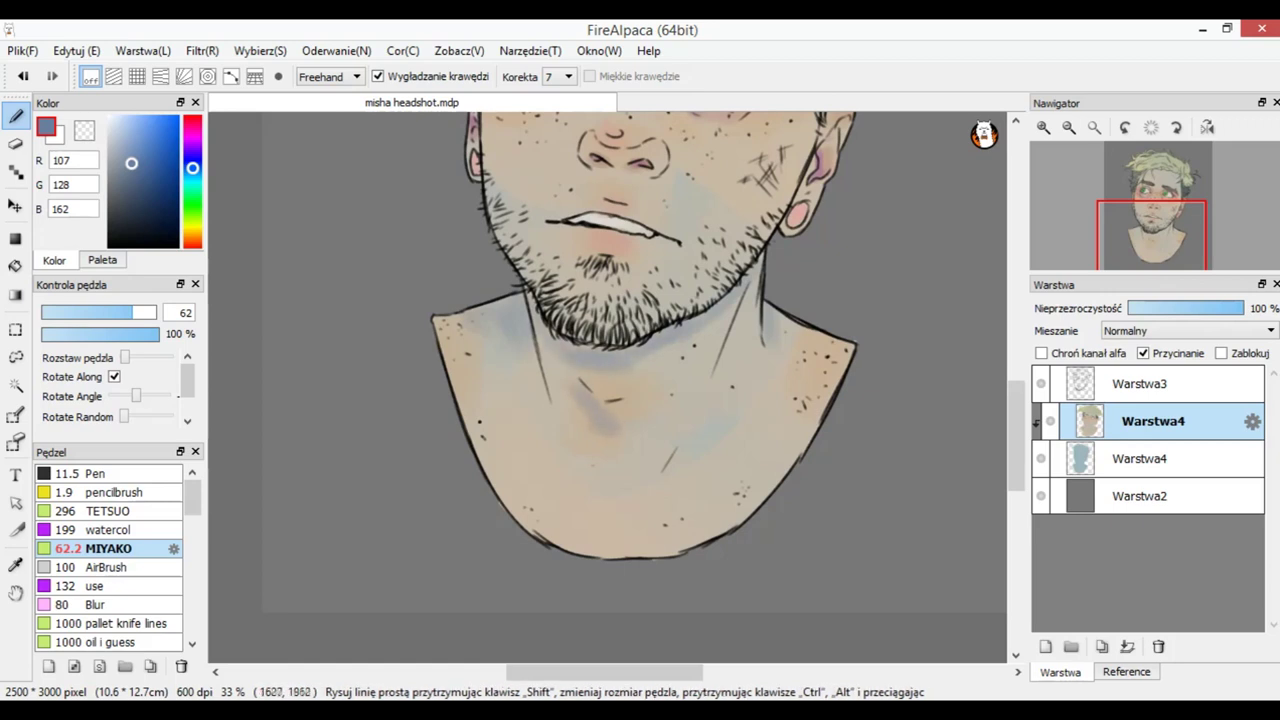
Step: Shade below the lower lip, under the nose, and the outer eye corners and ears with blue-grey (RGB 107, 128, 162), using brush sizes 62.2 and 38.4
left_click_drag(1163, 222, 1154, 217)
left_click_drag(578, 413, 608, 424)
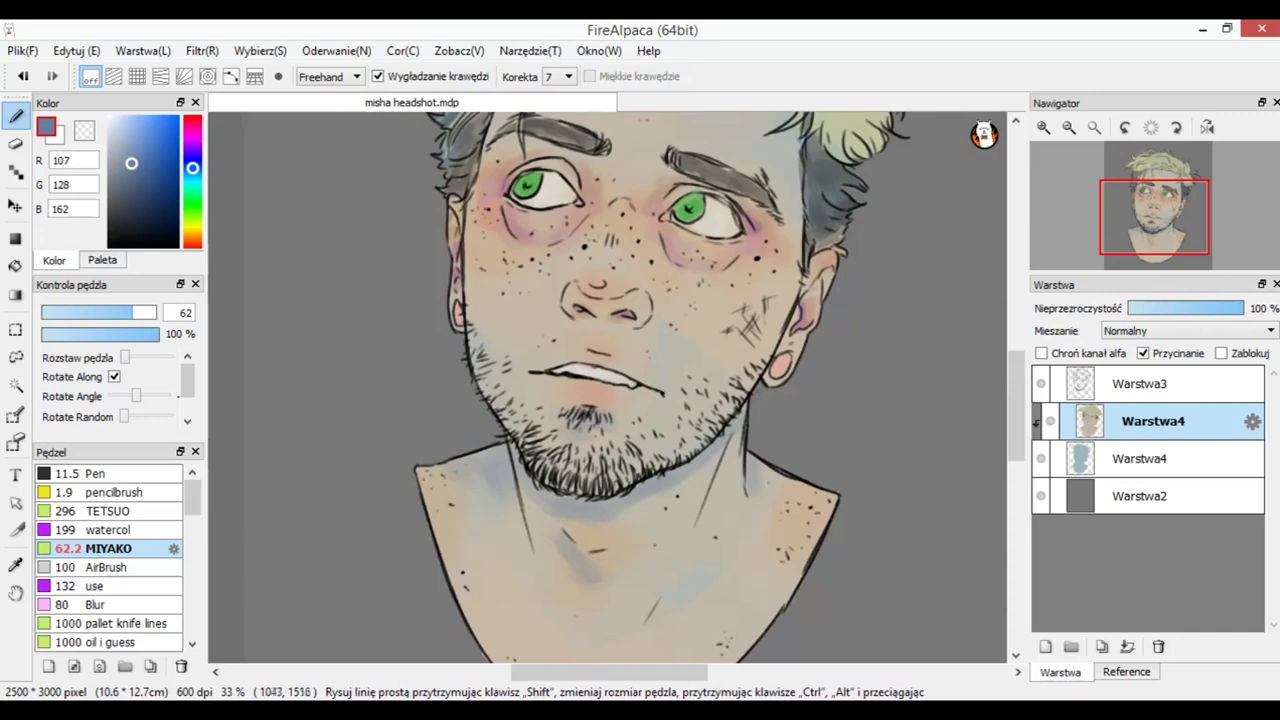
left_click_drag(578, 325, 614, 326)
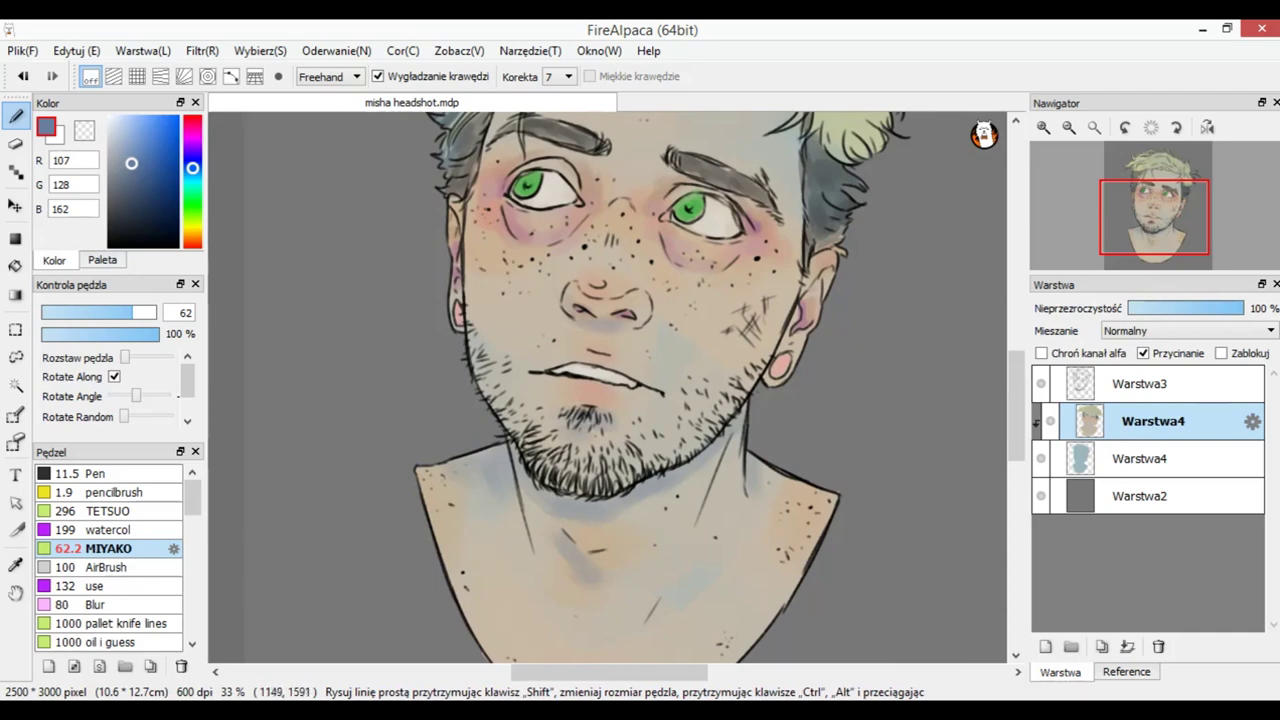
left_click_drag(1157, 221, 1154, 205)
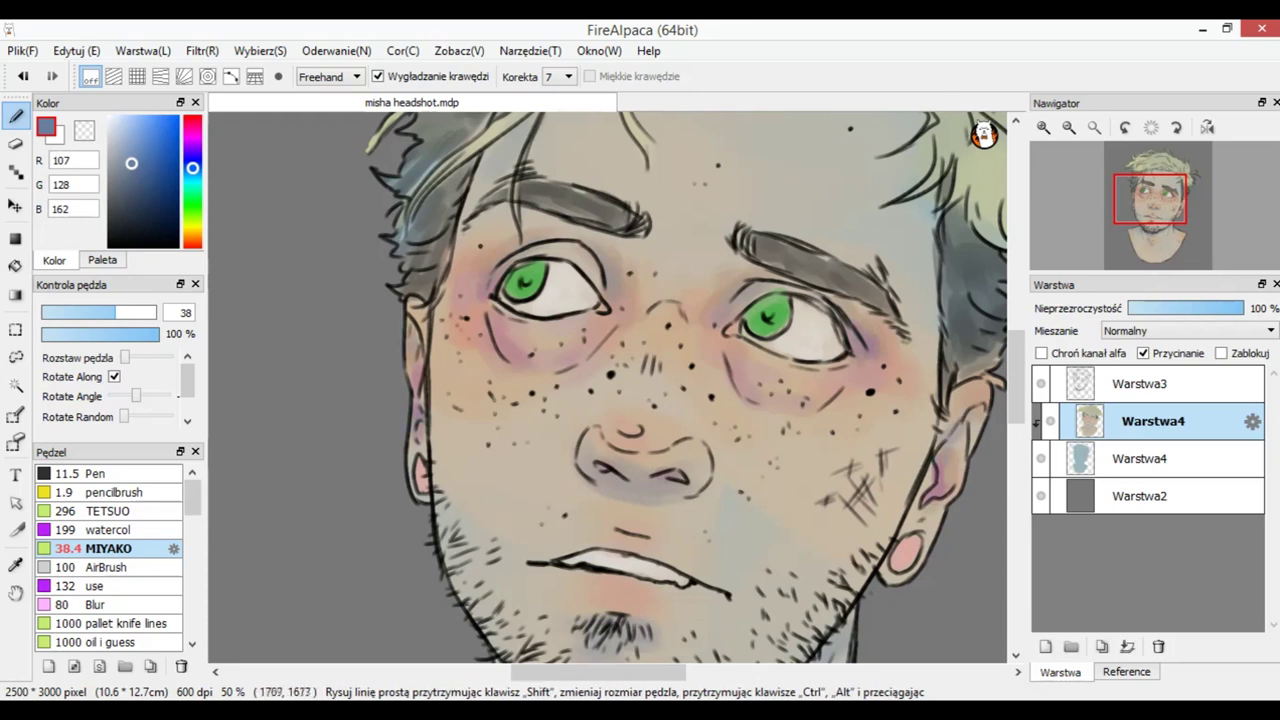
Step: Darken the nostrils with near-black (RGB 28, 30, 36) at brush size 19.0, then soften them with sampled grey (RGB 165, 156, 153) at size 26.2
left_click_drag(134, 200, 123, 229)
left_click(85, 313)
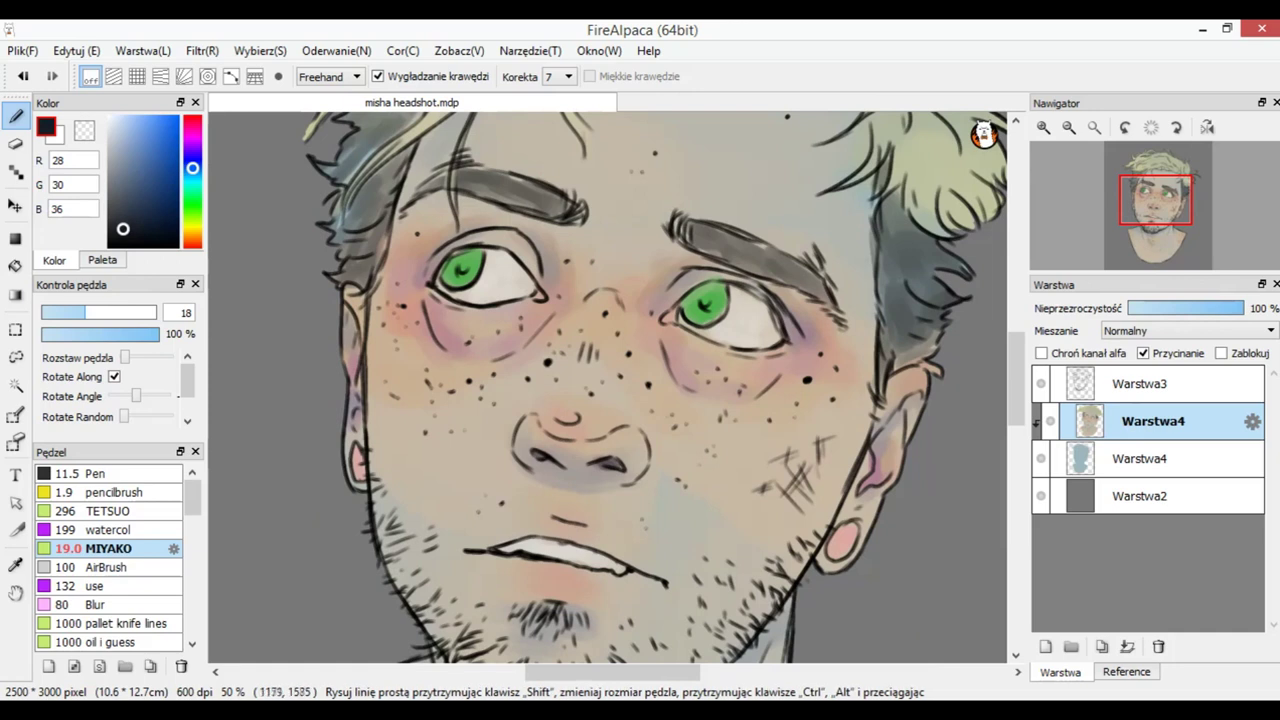
right_click(583, 472)
left_click_drag(98, 312, 101, 312)
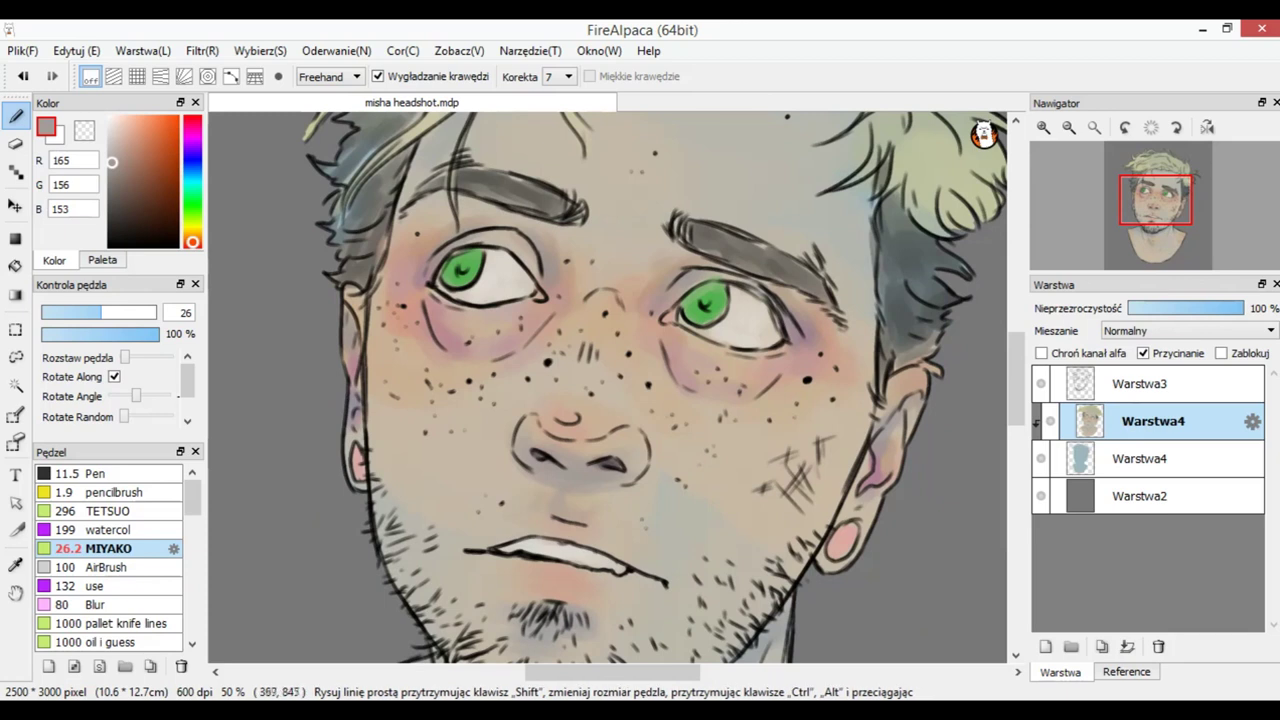
Step: Brighten the whites of both eyes with pure white (RGB 255, 255, 255), using brush size 22.9
left_click(193, 174)
left_click_drag(114, 135, 119, 132)
left_click_drag(607, 387, 616, 387)
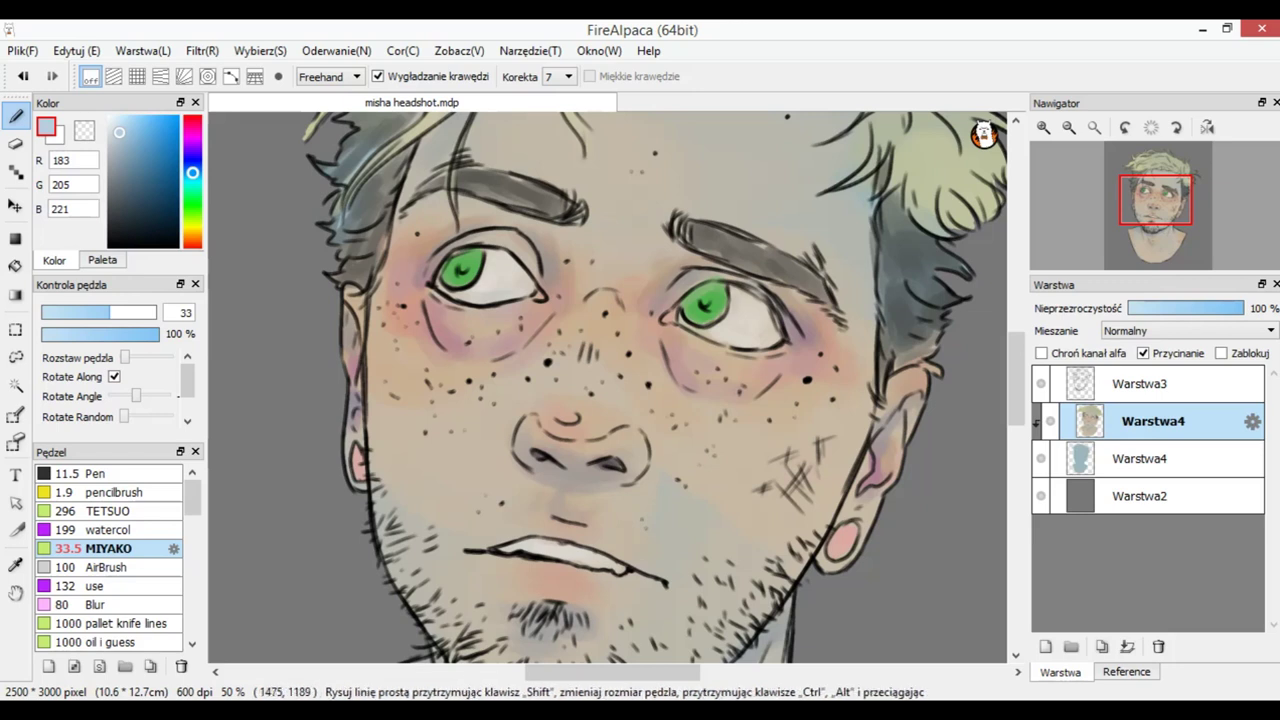
left_click(109, 117)
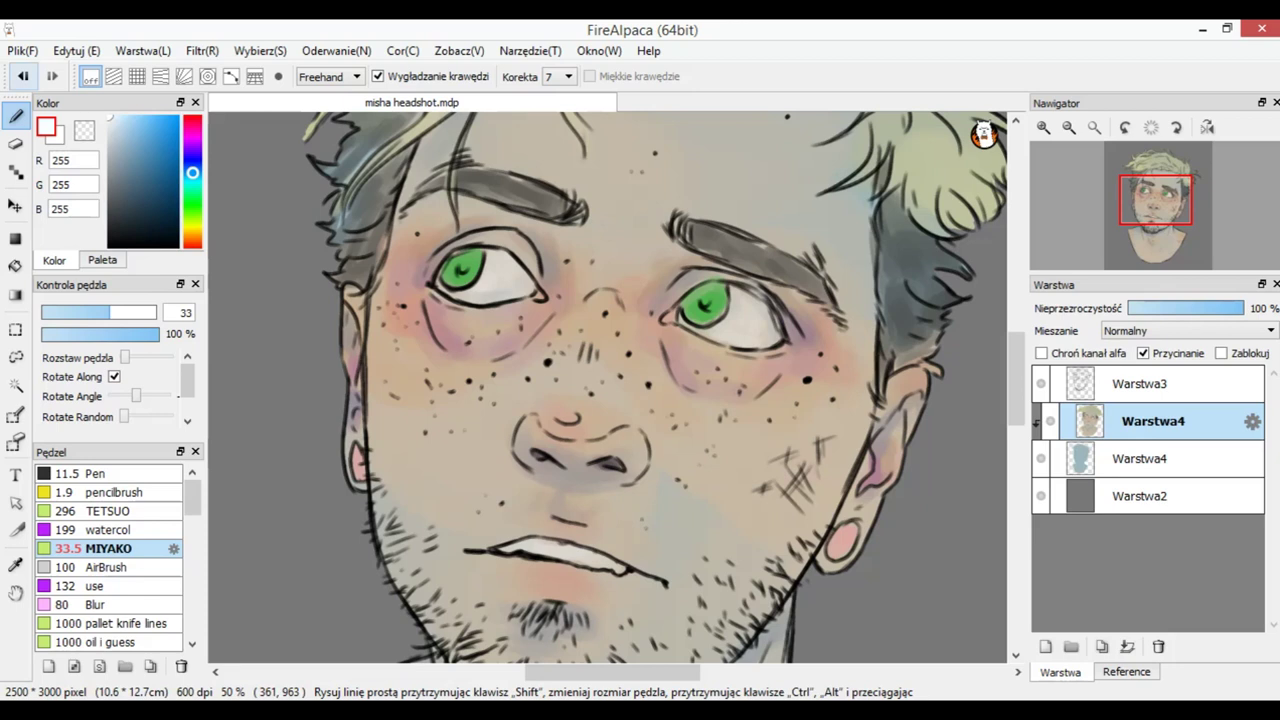
left_click(85, 313)
left_click_drag(606, 386, 616, 386)
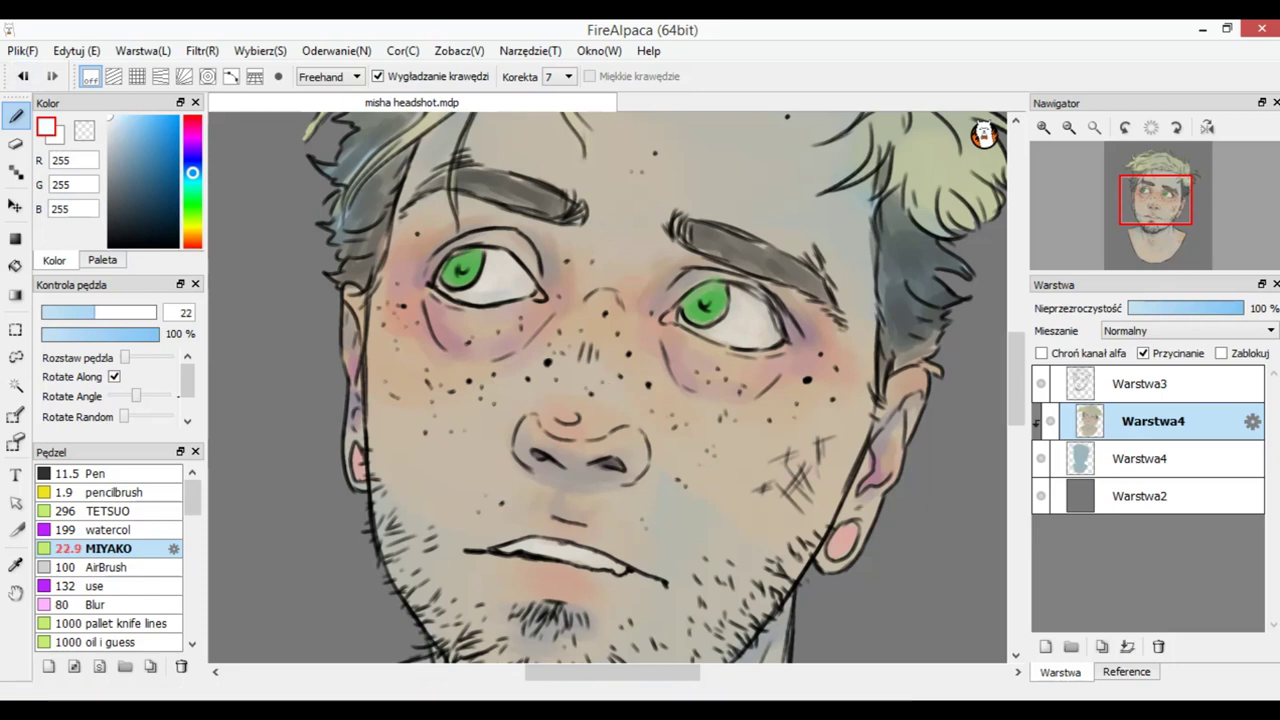
left_click_drag(500, 268, 514, 281)
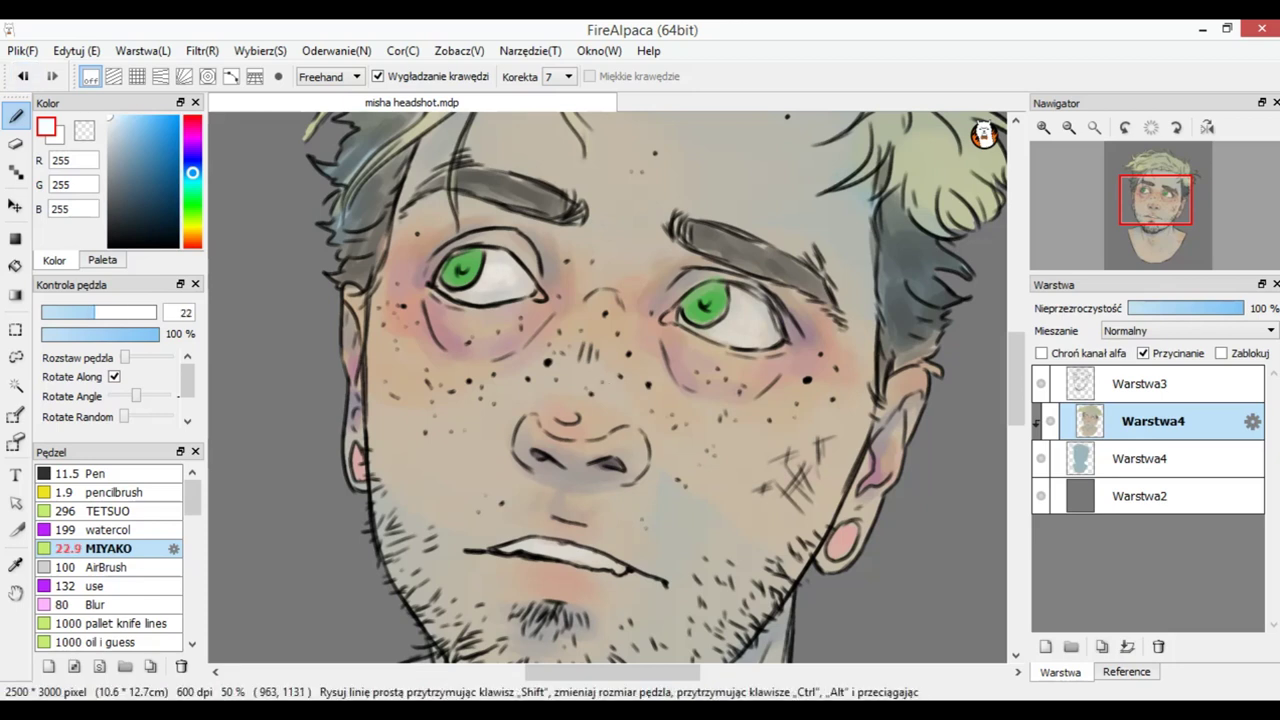
left_click(738, 312)
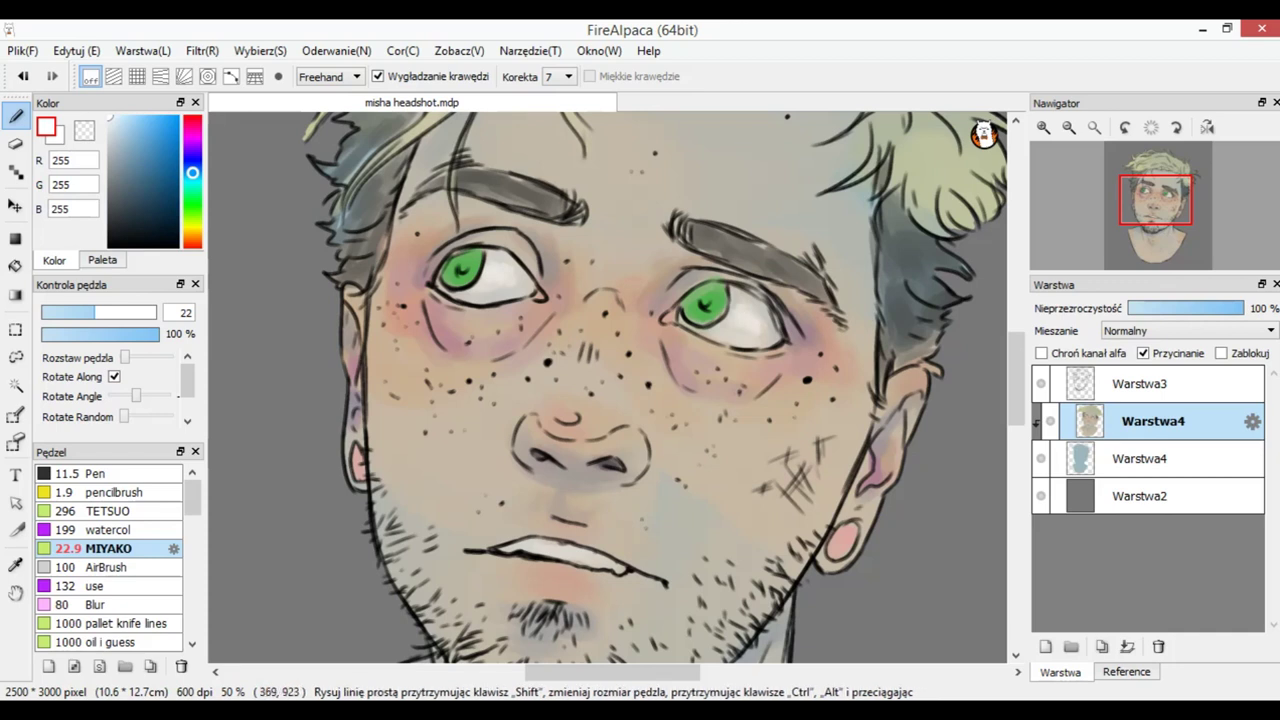
Step: Shade both irises with green (RGB 45, 155, 38) at brush size 34.3 and highlight them with light green (RGB 188, 232, 121) at size 19.7
right_click(474, 262)
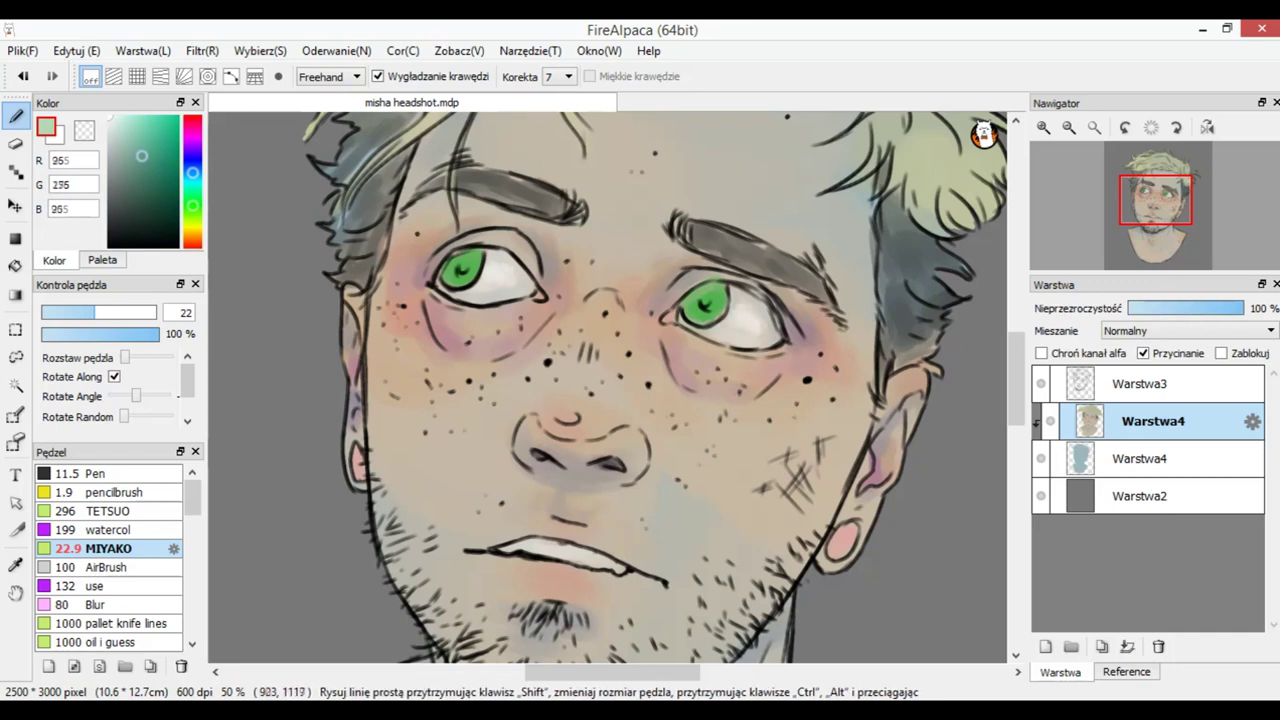
mouse_move(147, 170)
left_mouse_down()
mouse_move(157, 181)
mouse_move(162, 167)
left_mouse_up()
left_click_drag(104, 312, 110, 312)
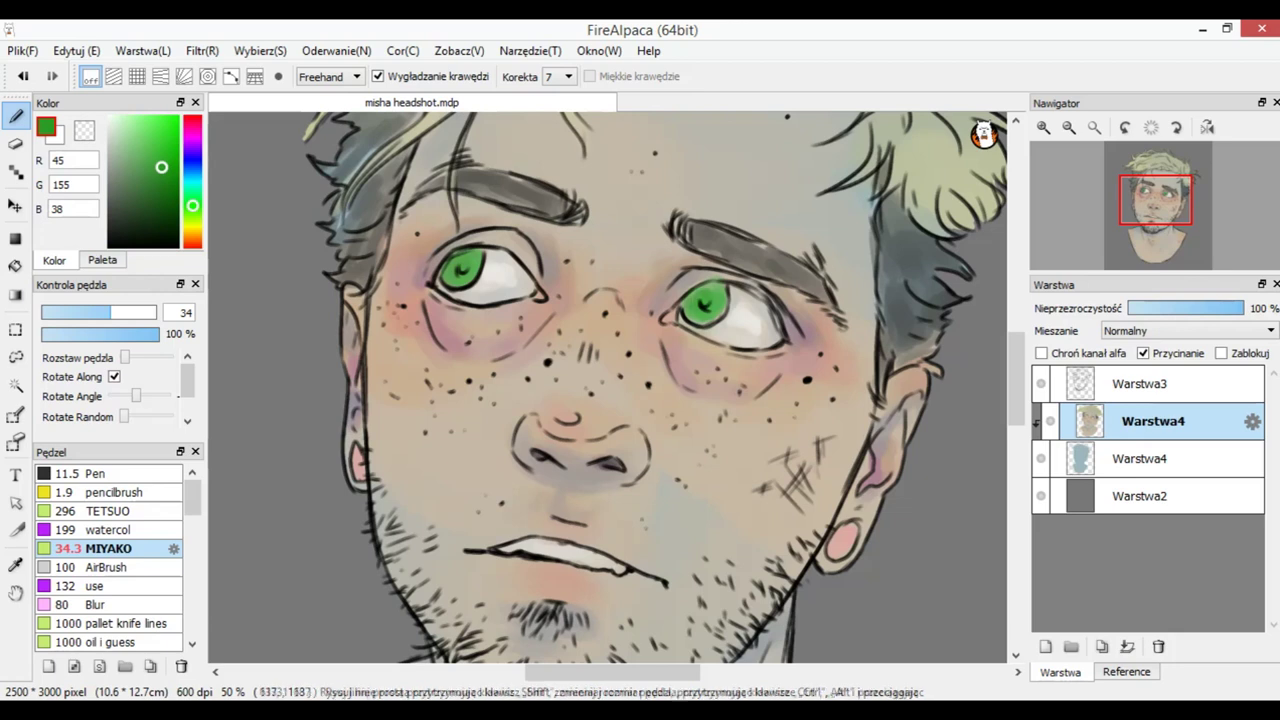
left_click(193, 217)
left_click_drag(135, 124, 142, 127)
left_click_drag(90, 312, 87, 312)
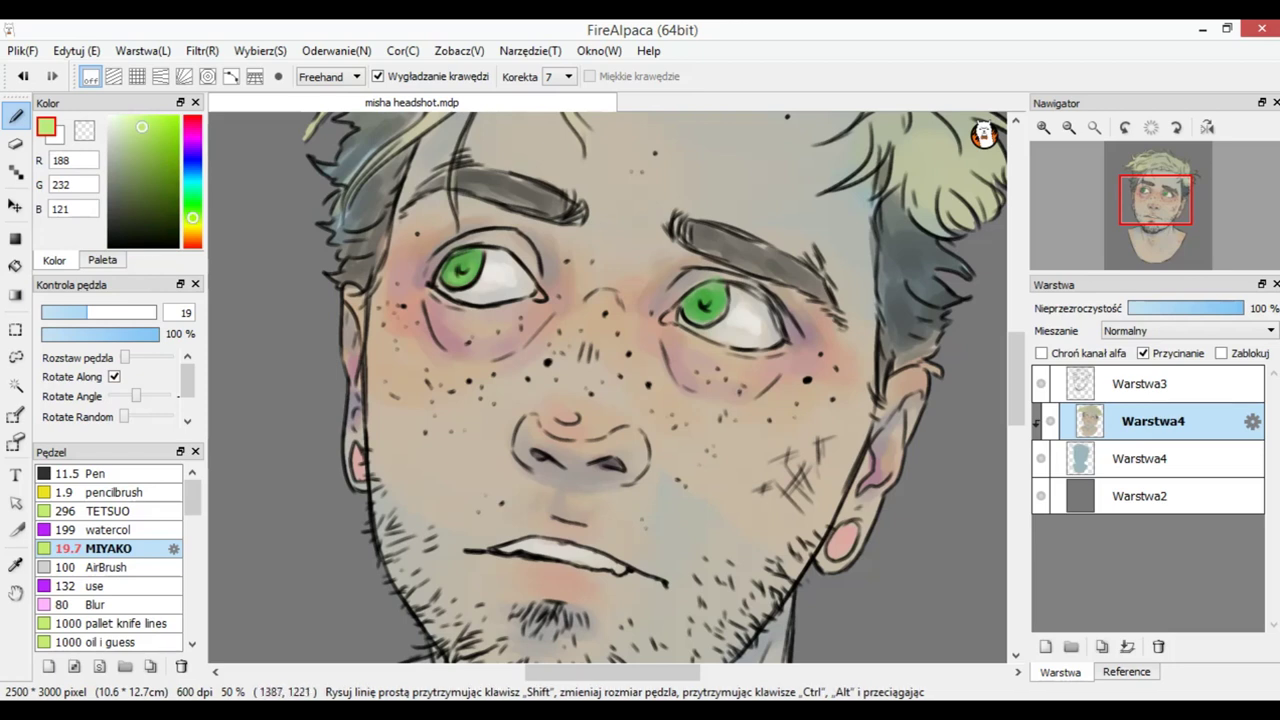
Step: Paint black (RGB 0, 0, 0) pupils in both eyes and darken the iris rim, using brush size 15.0
left_click_drag(115, 233, 109, 247)
left_click(76, 312)
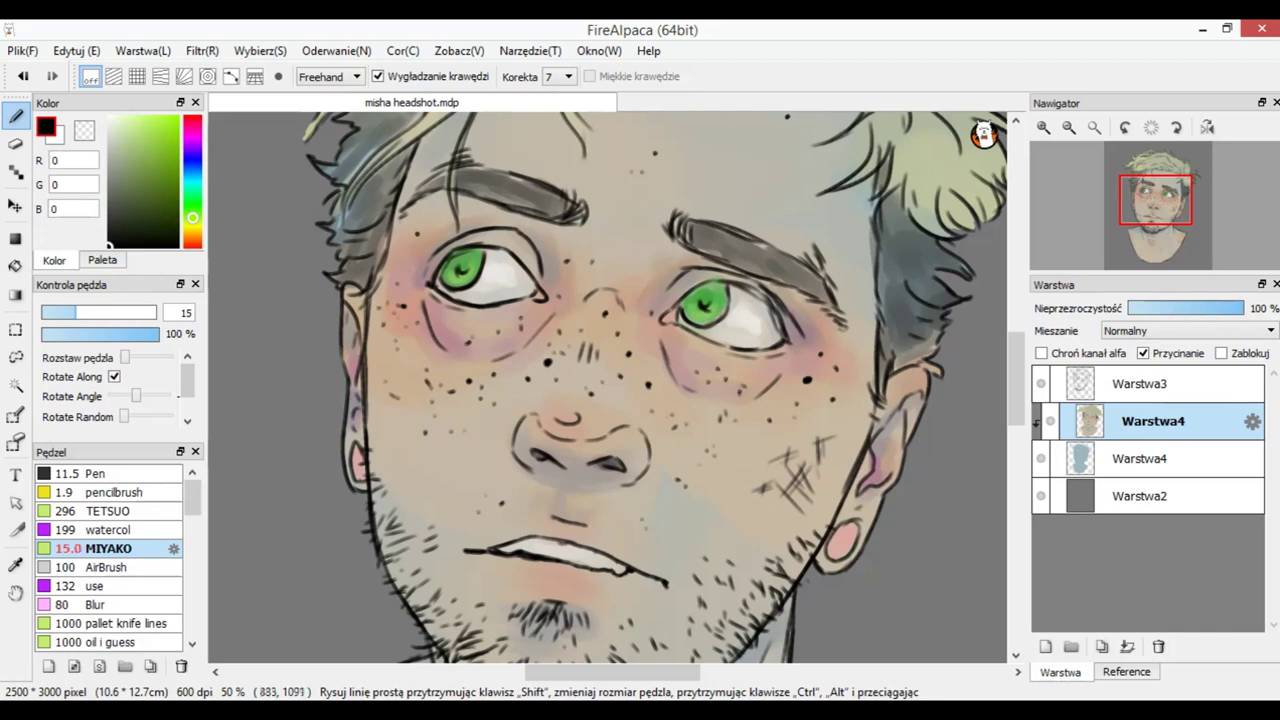
left_click_drag(465, 268, 460, 262)
key("ctrl+z")
left_click_drag(464, 267, 463, 265)
mouse_move(706, 304)
left_mouse_down()
mouse_move(694, 291)
mouse_move(685, 303)
mouse_move(721, 284)
mouse_move(700, 292)
left_mouse_up()
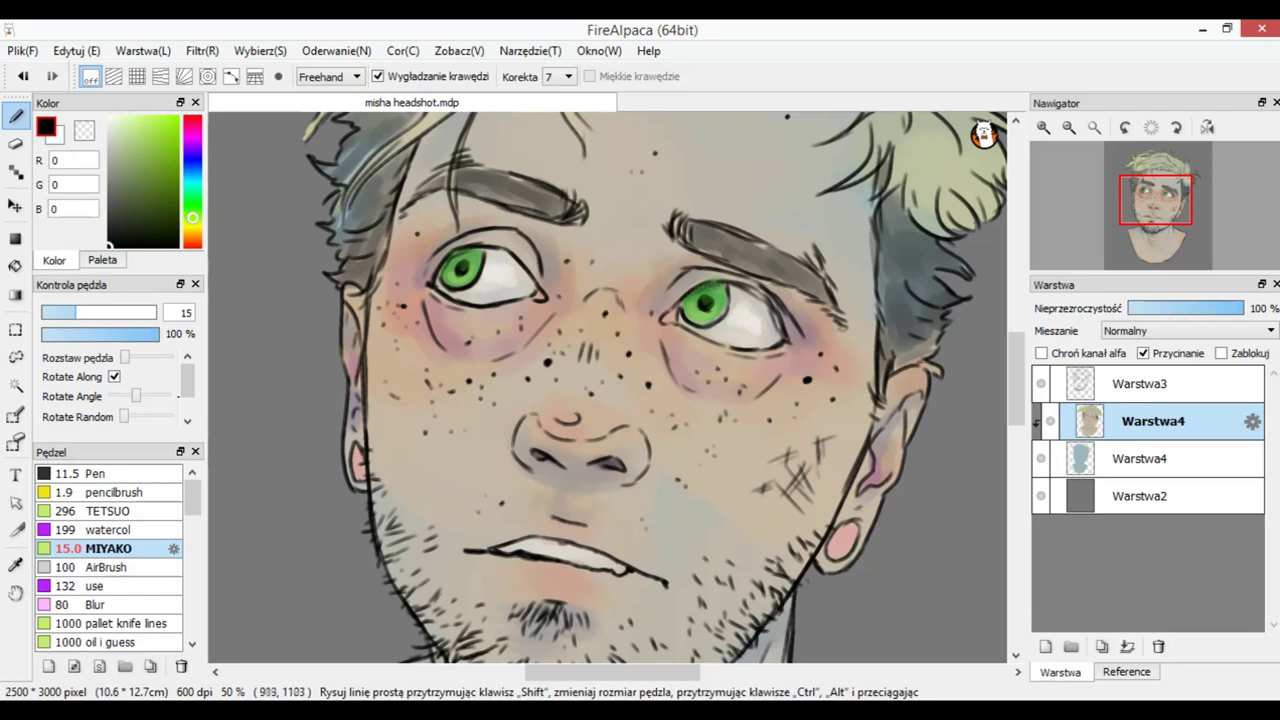
left_click_drag(450, 262, 475, 254)
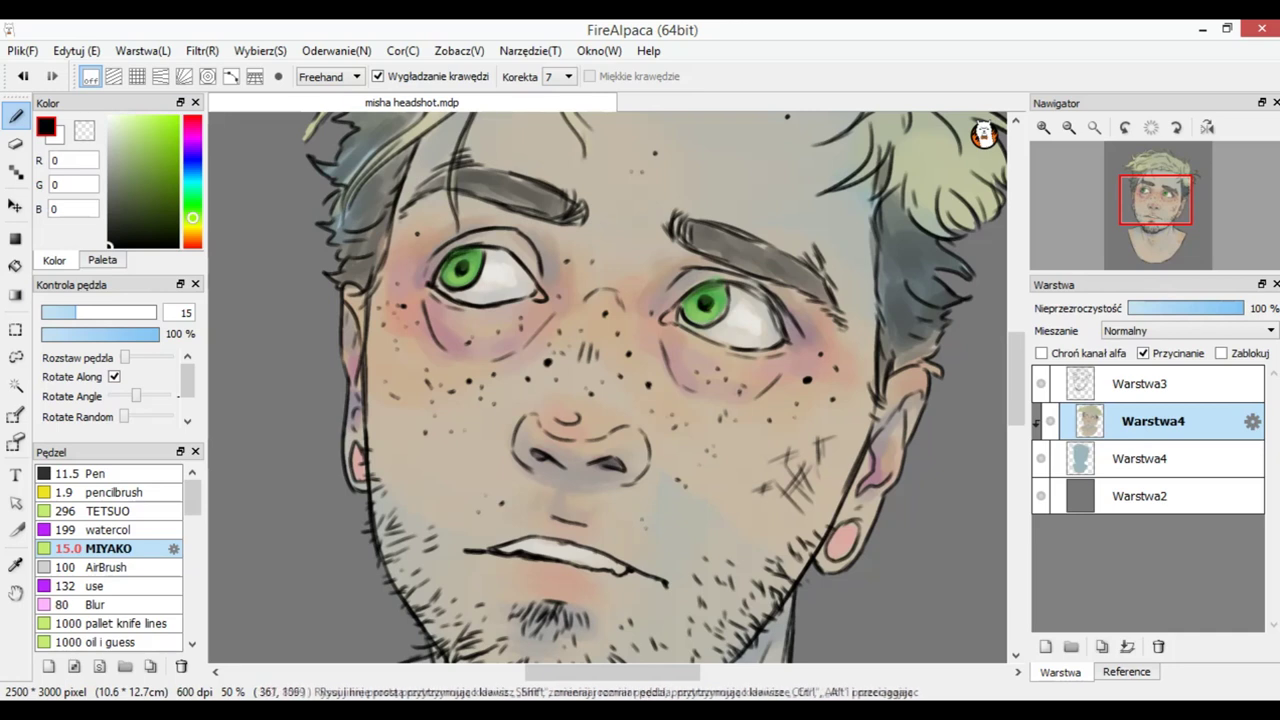
Step: Paint the inner corners and lower lid rims of both eyes red (RGB 227, 70, 64) with brush size 15.0
left_click(193, 246)
left_click_drag(148, 137, 159, 131)
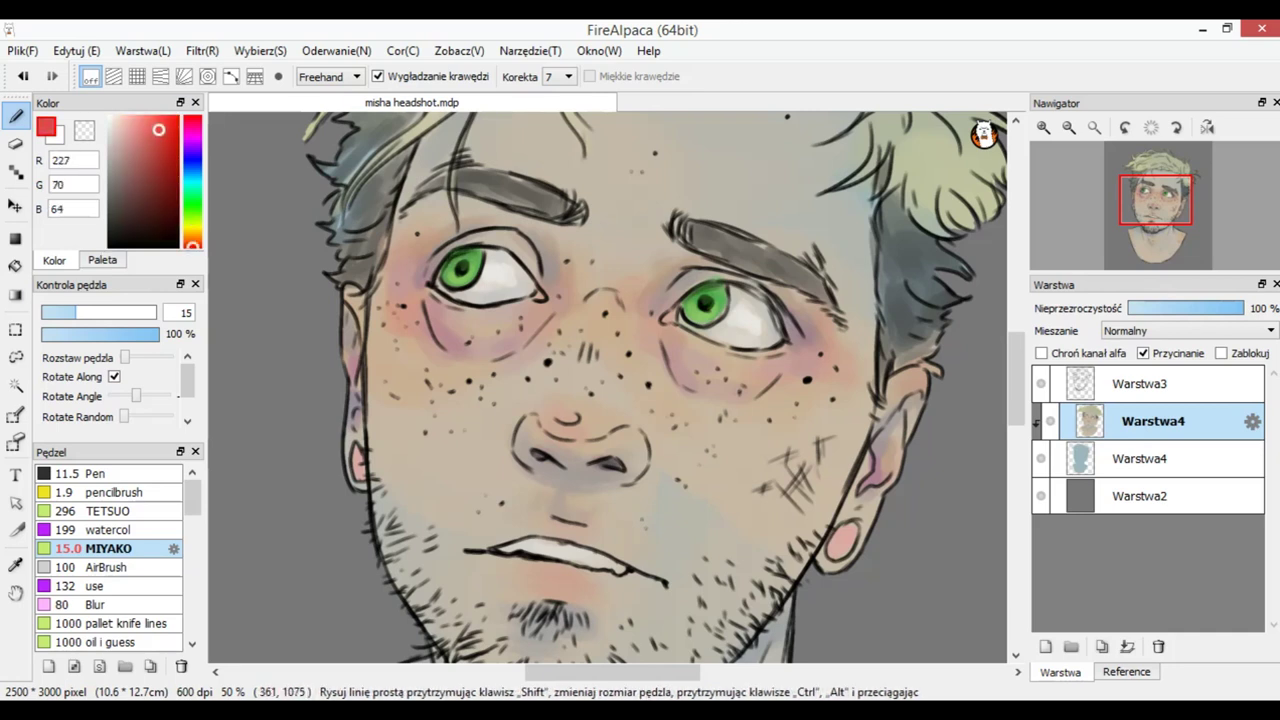
left_click(1043, 128)
left_click_drag(515, 263, 519, 270)
left_click(689, 295)
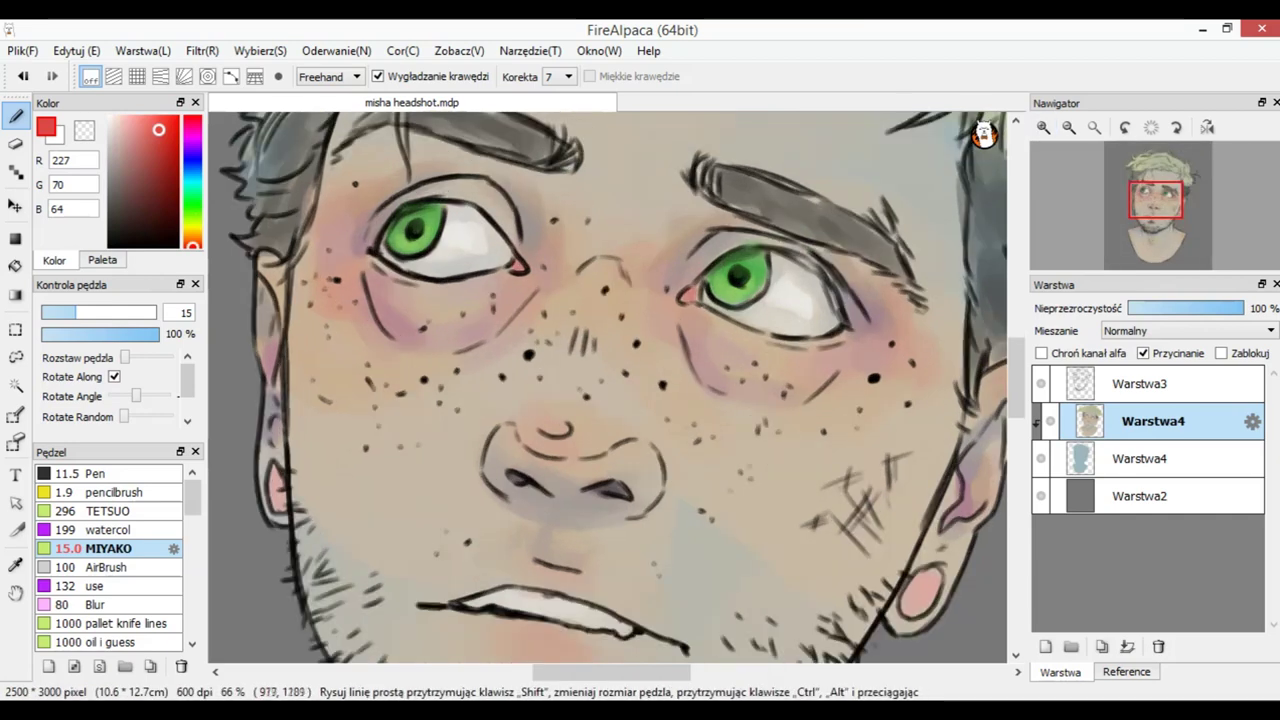
mouse_move(403, 268)
left_mouse_down()
mouse_move(388, 257)
mouse_move(456, 277)
left_mouse_up()
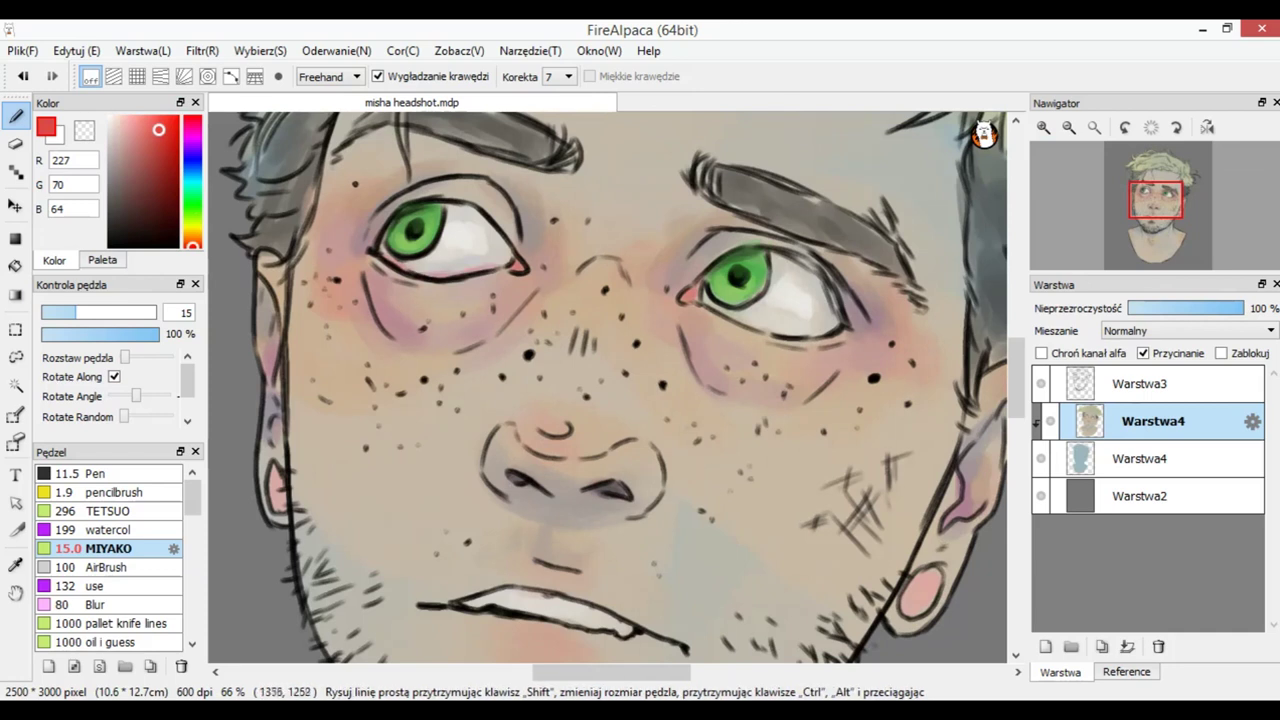
left_click_drag(724, 314, 832, 333)
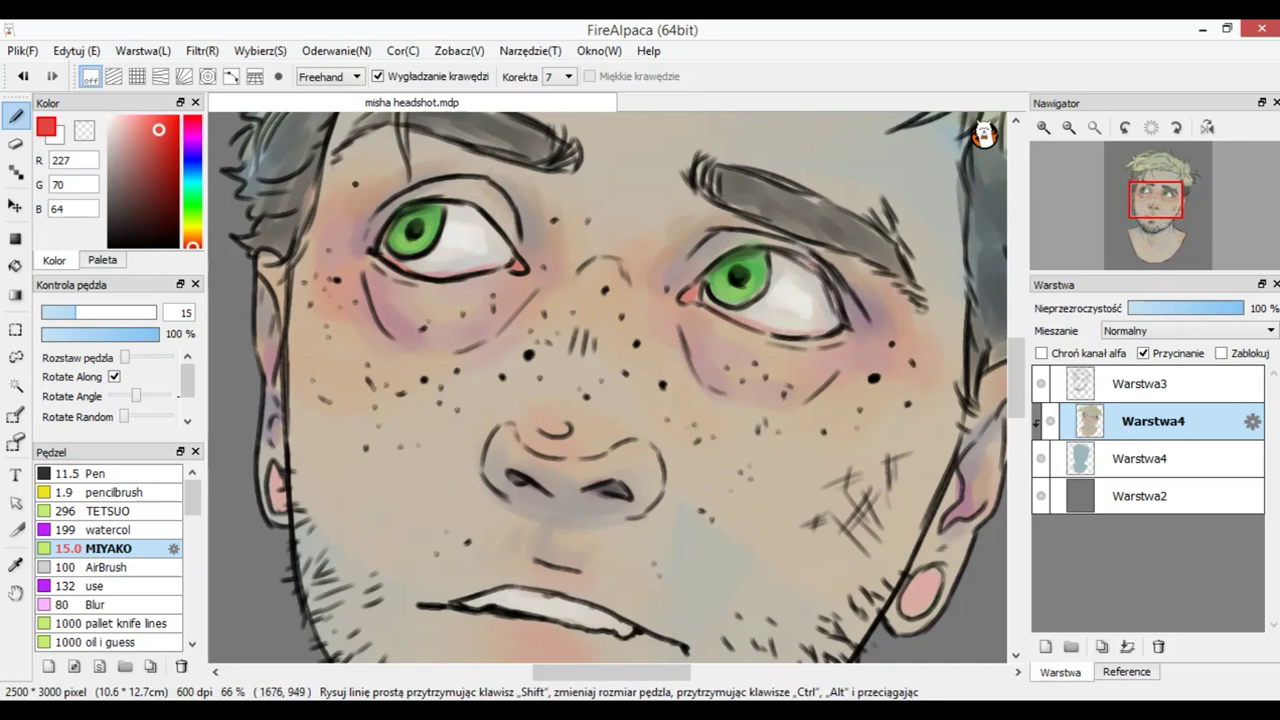
left_click(1070, 127)
left_click(1070, 127)
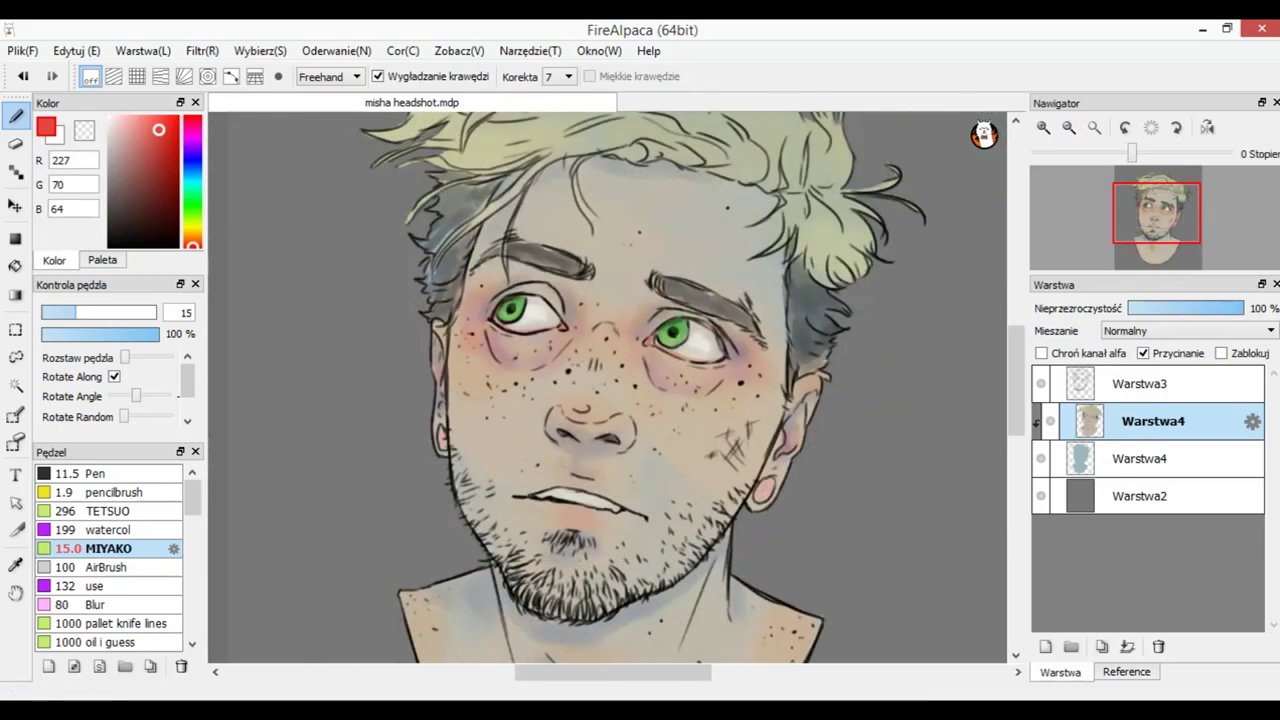
left_click_drag(1152, 214, 1158, 216)
left_click(1043, 127)
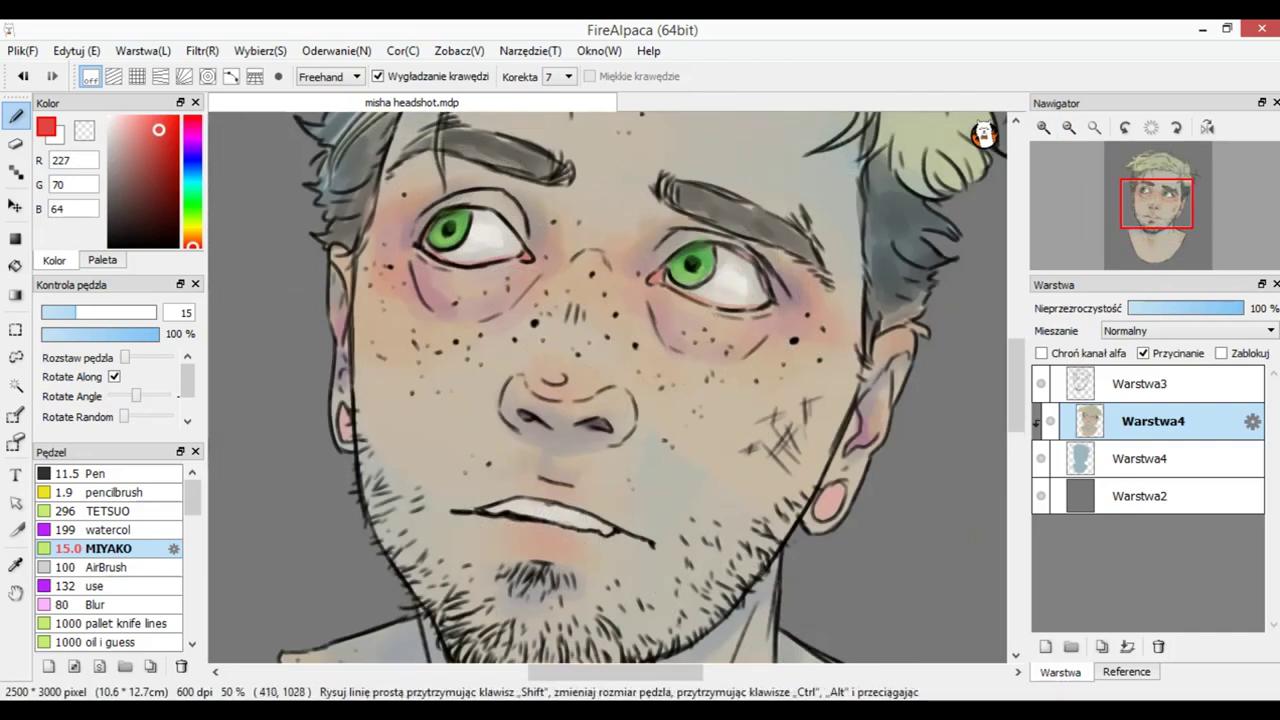
left_click(1069, 127)
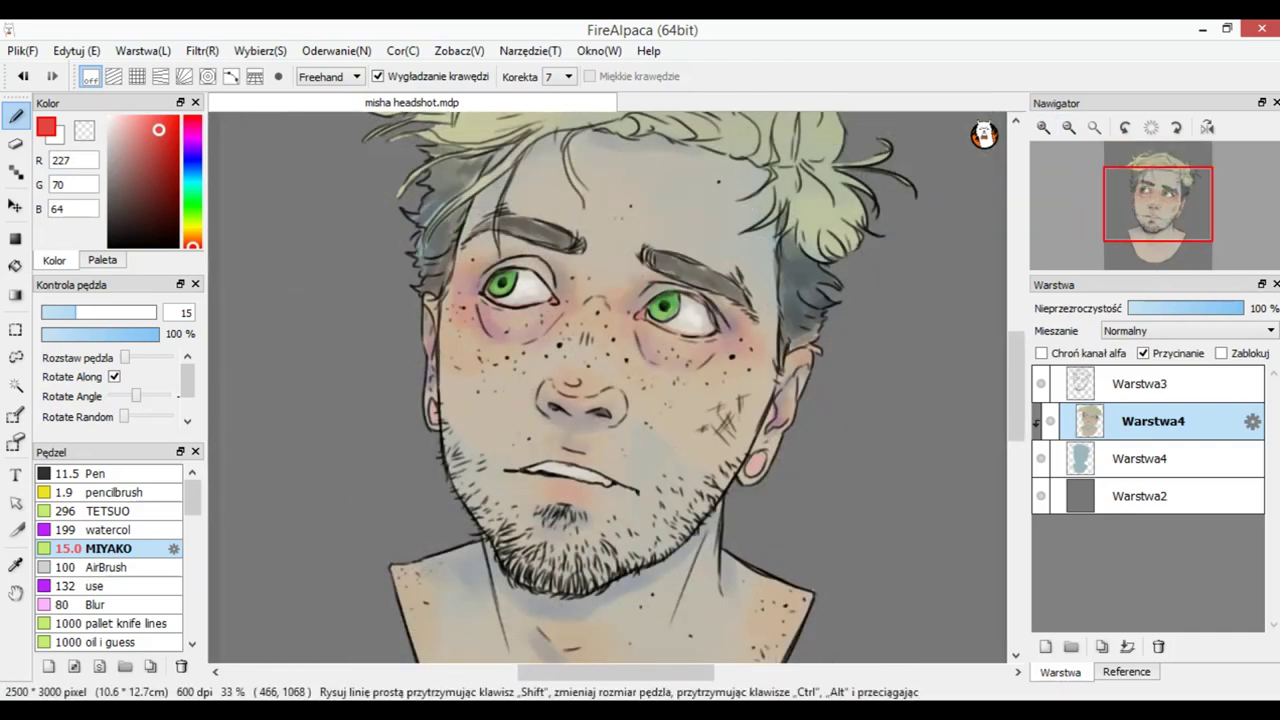
Step: Add cream highlights (RGB 245, 232, 181 and lighter 252, 243, 209) to the nose tip, nostril wing and lower lip, using brush size 17.4
left_click(193, 231)
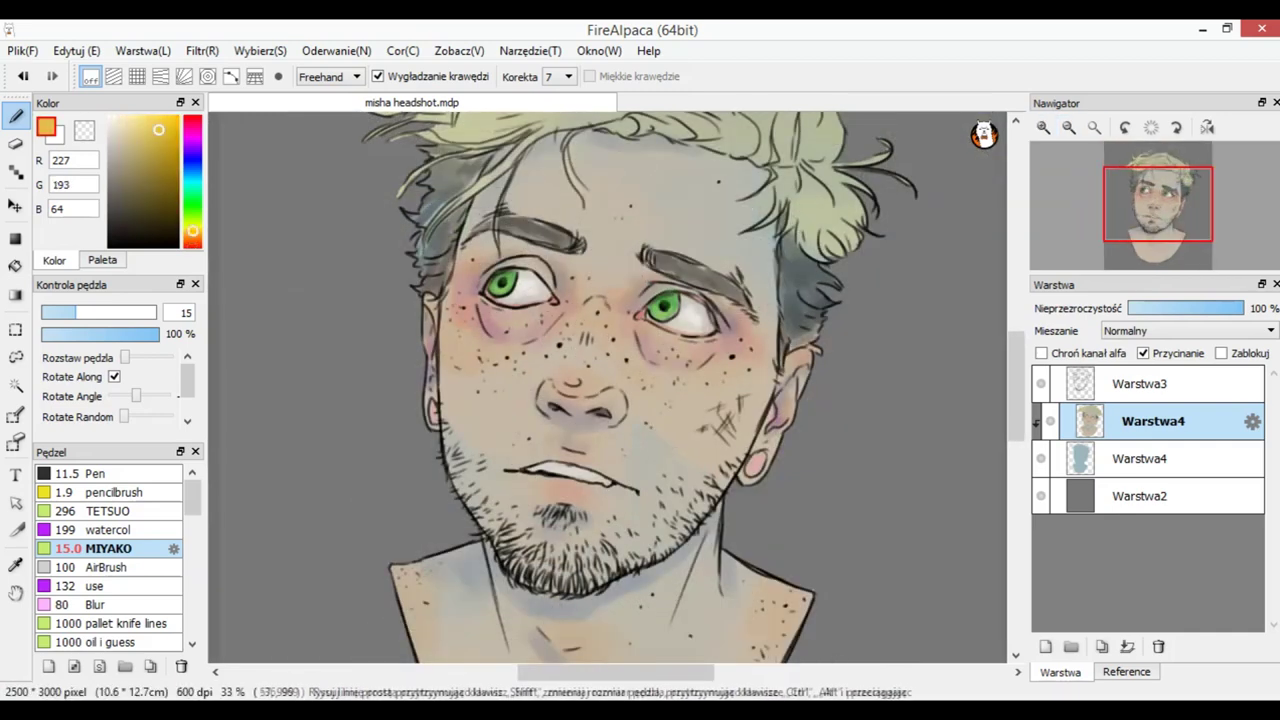
left_click_drag(130, 119, 126, 120)
left_click(124, 122)
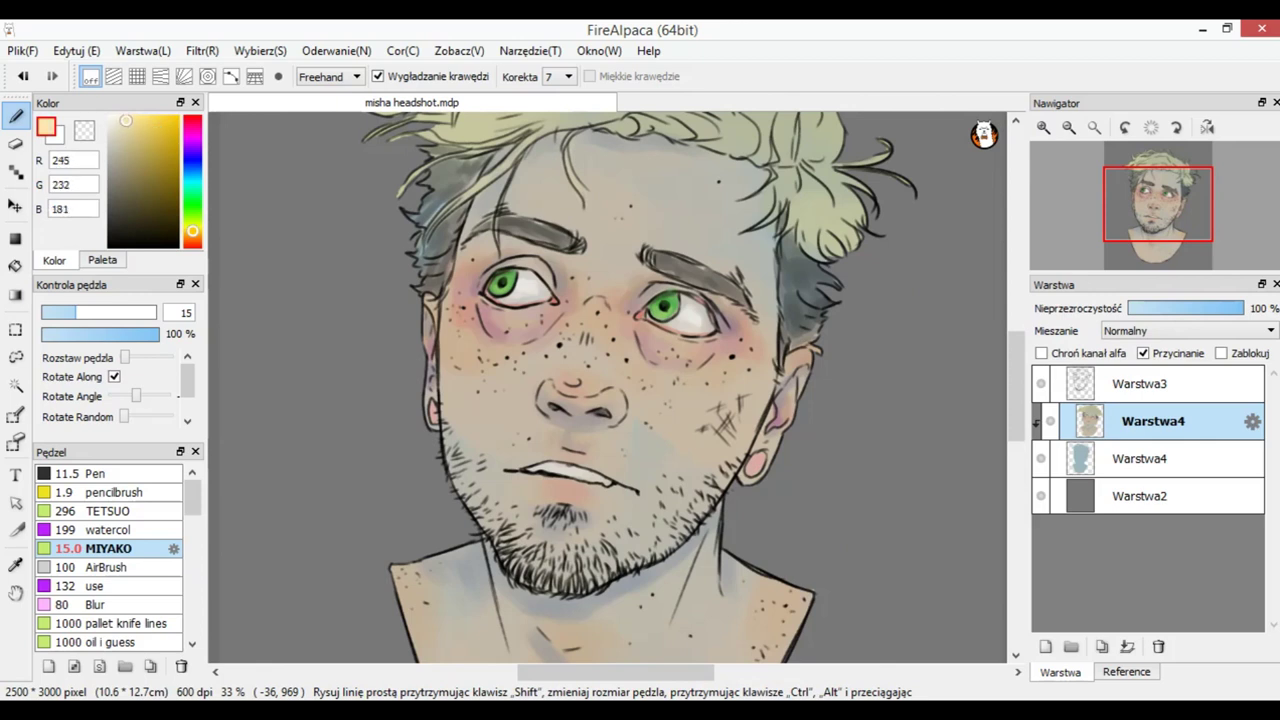
left_click_drag(97, 312, 116, 312)
scroll(614, 391, "up", 1)
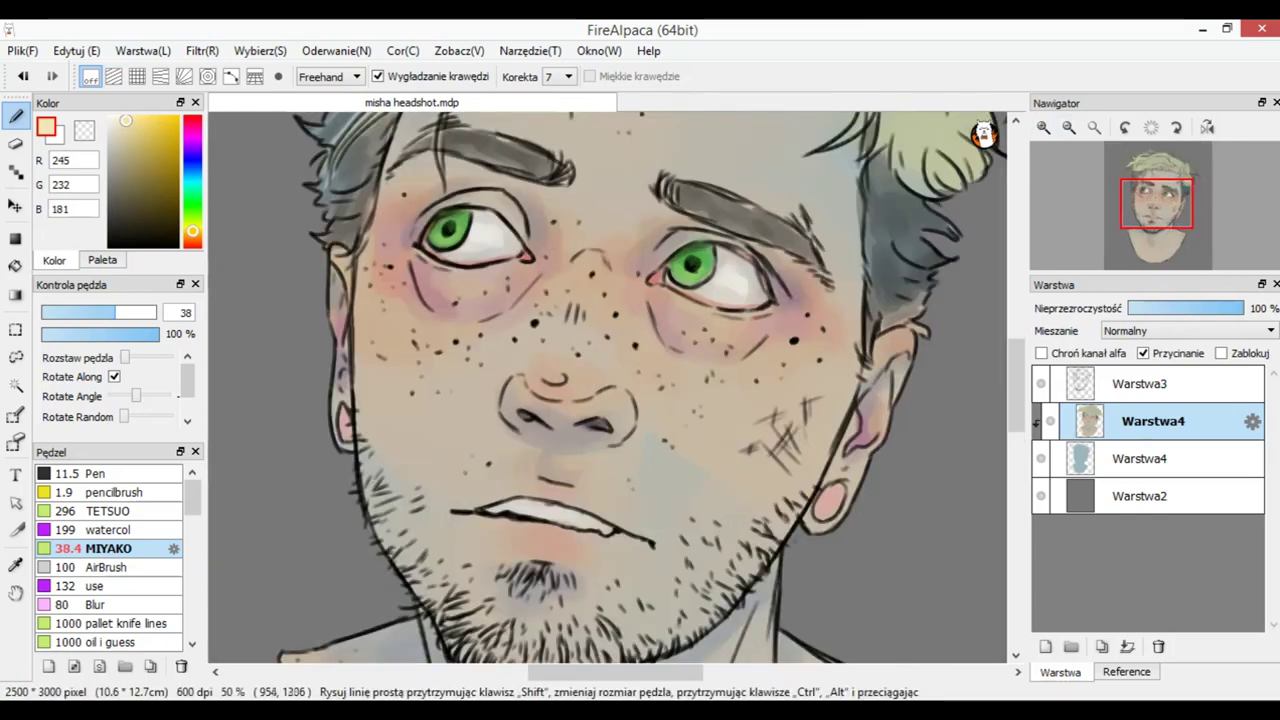
left_click(555, 376)
left_click(80, 312)
left_click(119, 118)
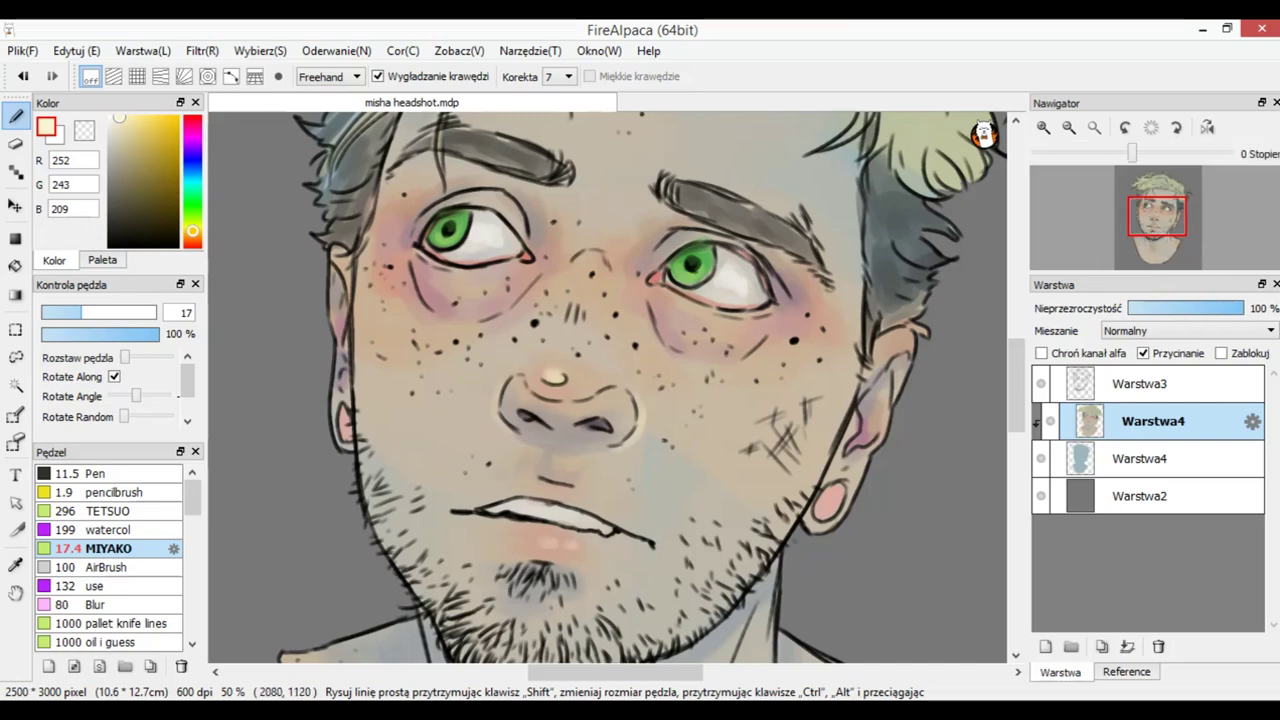
Step: Highlight the under-eye areas, the lines beside the nose and the brow edge with pale cream (RGB 252, 243, 209), using brush sizes 23.6 and 33.5
left_click_drag(1160, 209, 1154, 213)
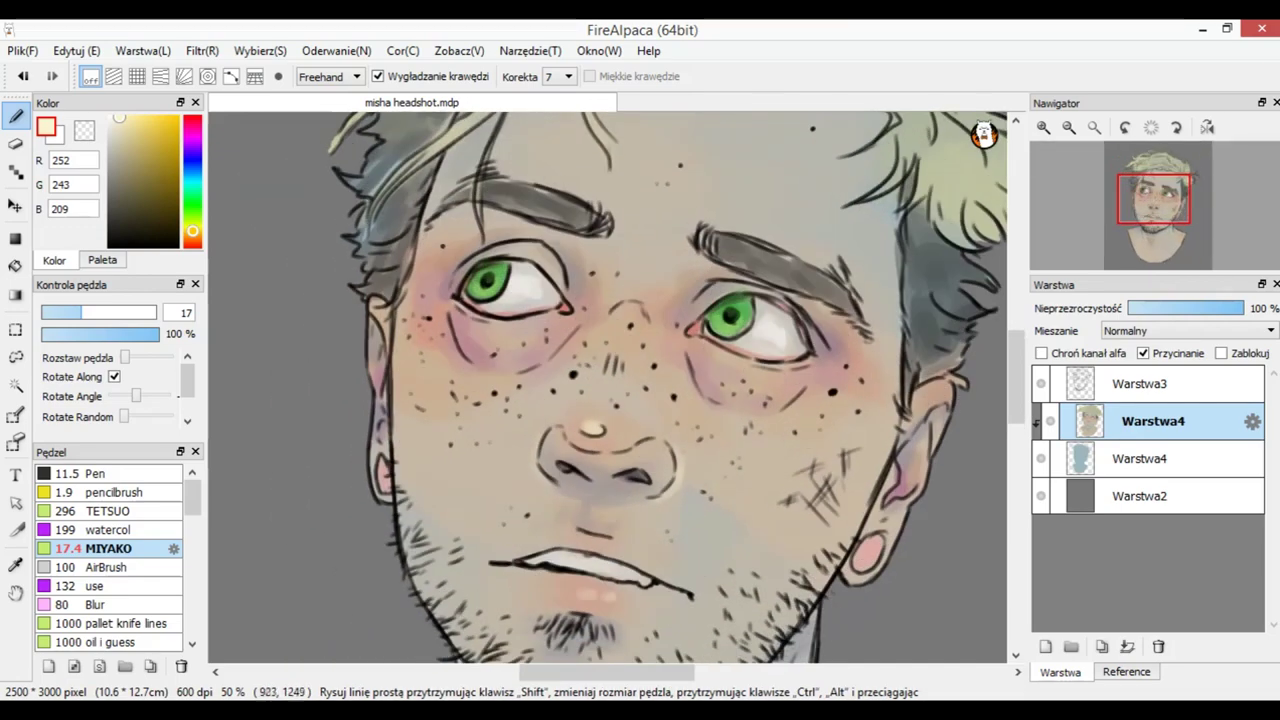
left_click(96, 312)
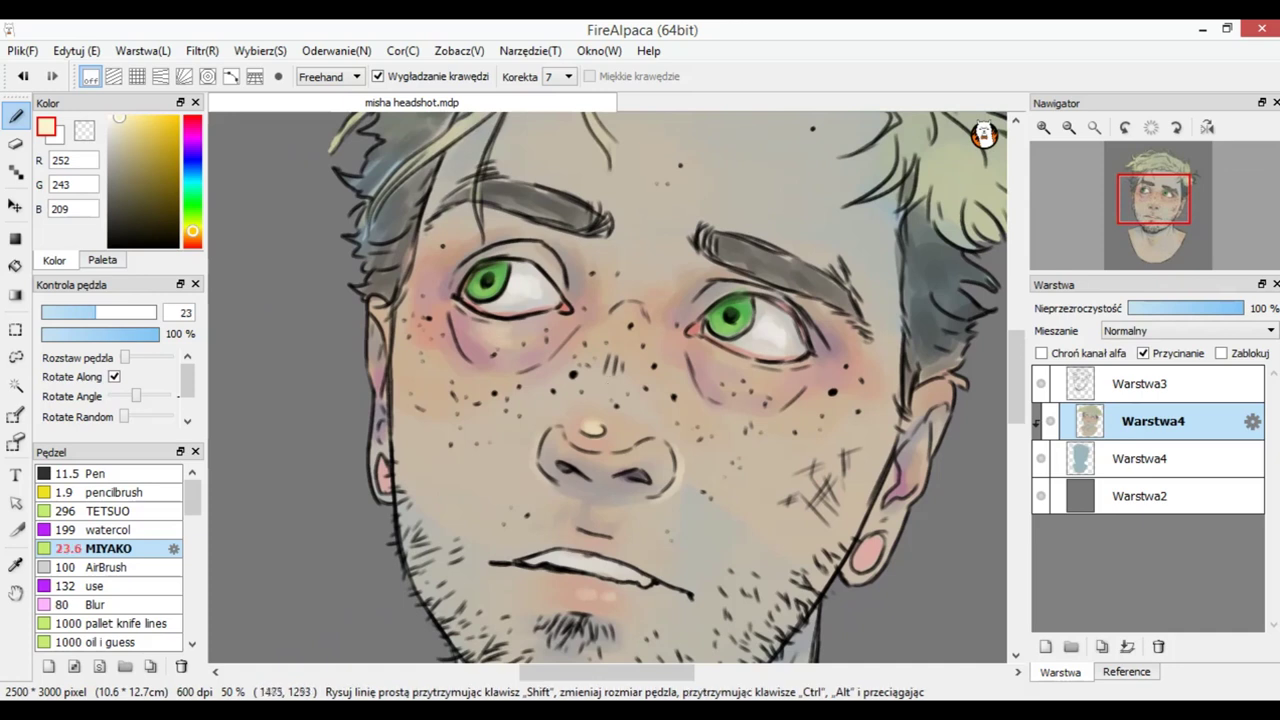
left_click_drag(86, 312, 79, 312)
left_click_drag(606, 386, 604, 386)
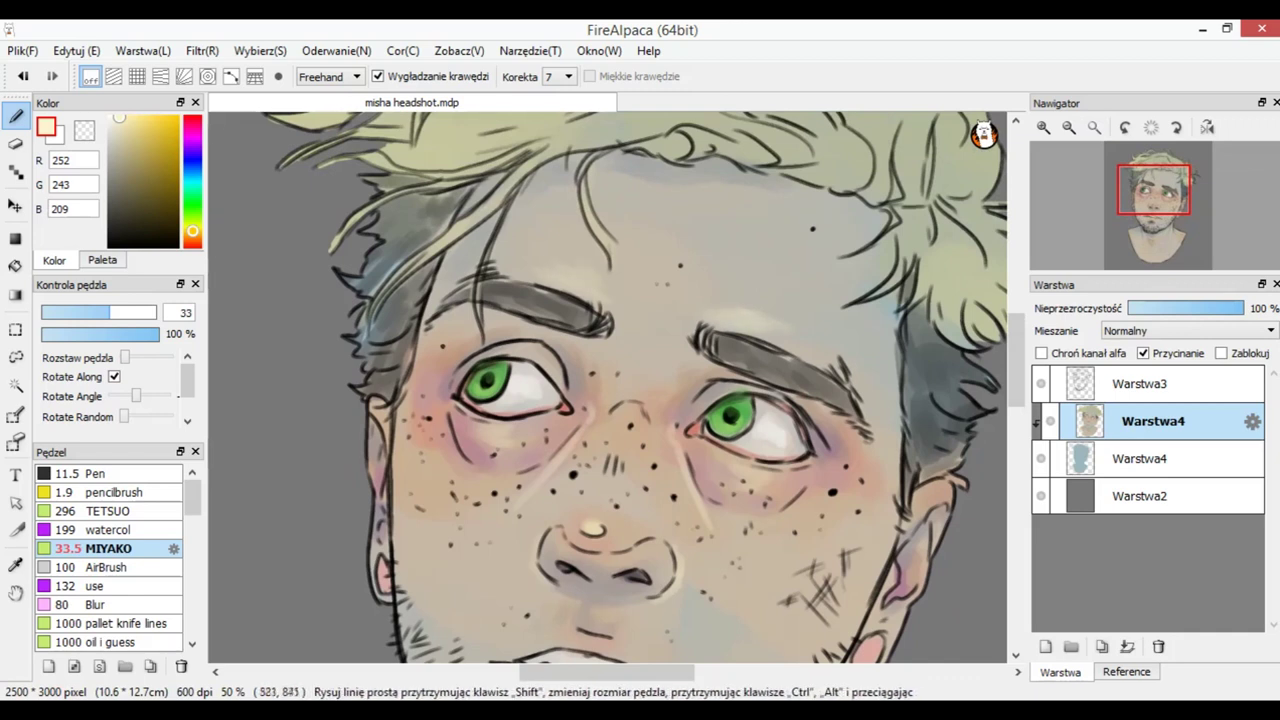
Step: Paint a soft cream highlight on the forehead with brush size 110 and blend it with sampled beige (RGB 209, 201, 181)
left_click_drag(122, 312, 147, 312)
mouse_move(694, 246)
left_mouse_down()
mouse_move(722, 244)
mouse_move(716, 280)
mouse_move(738, 222)
left_mouse_up()
right_click(640, 215)
right_click(722, 236)
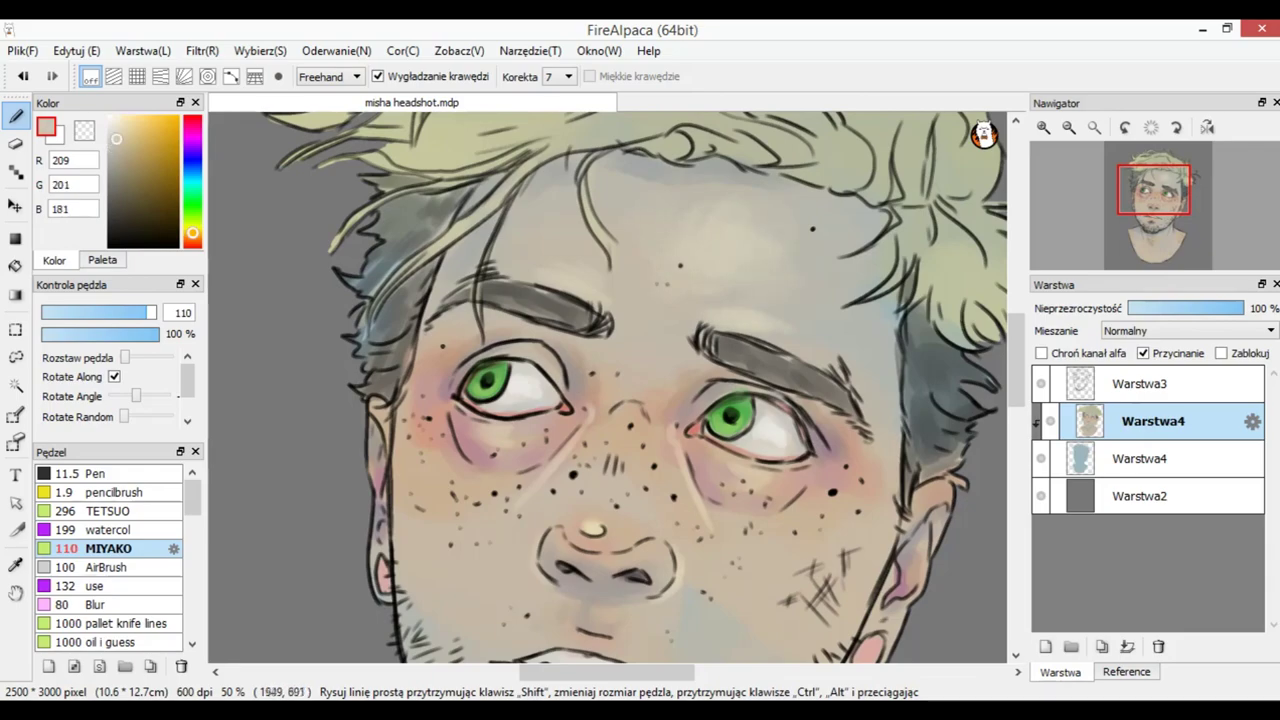
Step: Add pale cream (RGB 245, 233, 207) highlights along the neck lines with brush size 33.5 and on the chest with size 120
left_click(1069, 127)
left_click_drag(1170, 212, 1157, 221)
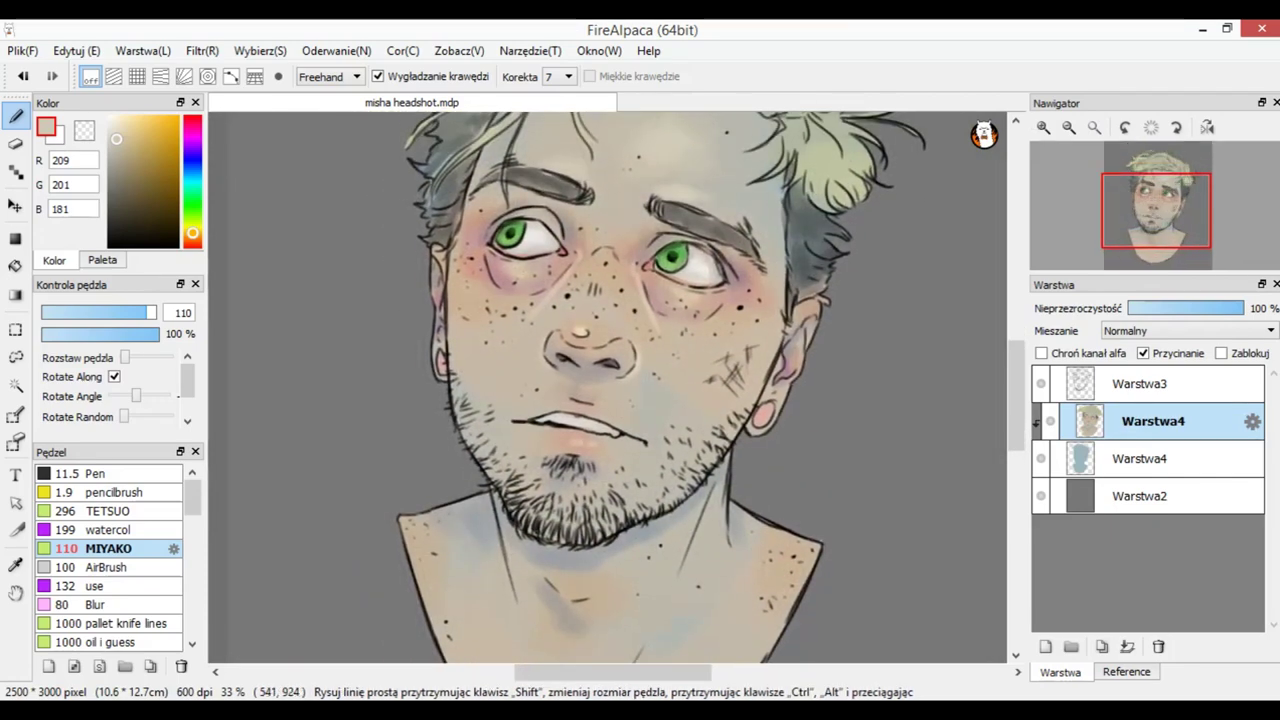
left_click_drag(116, 139, 118, 121)
left_click_drag(85, 312, 114, 312)
left_click_drag(606, 386, 602, 386)
scroll(606, 386, "down", 4)
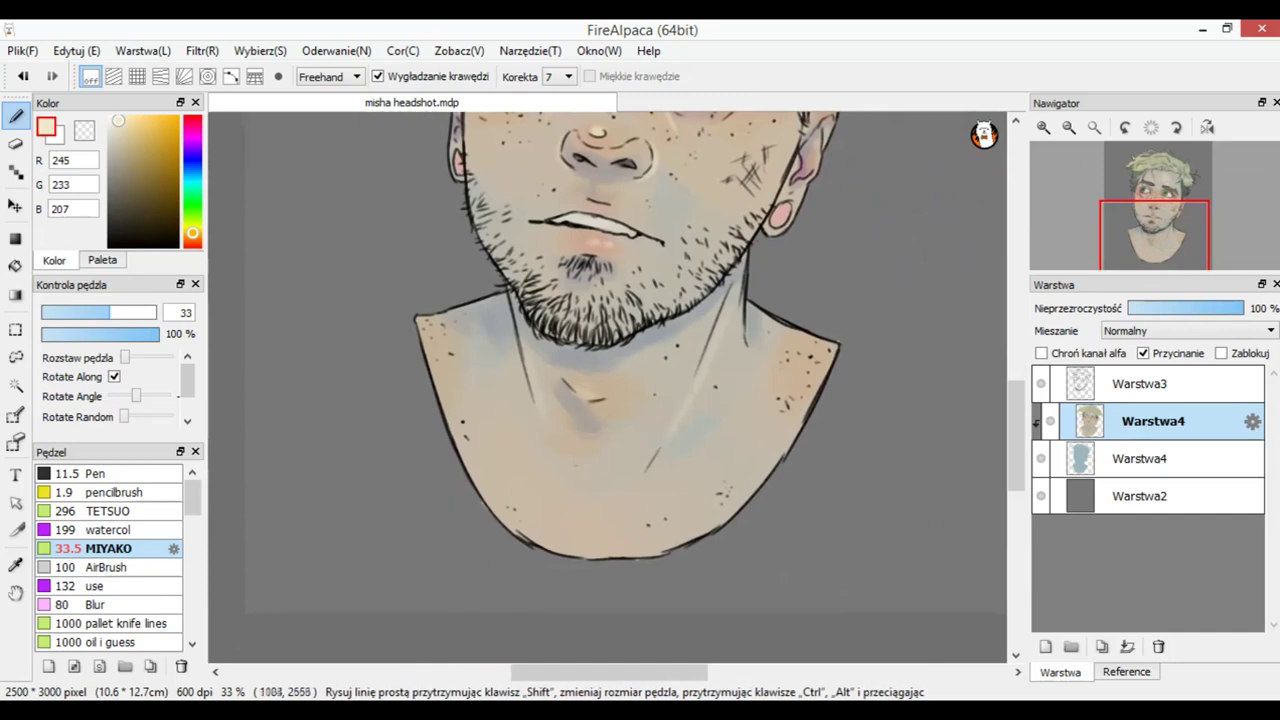
left_click_drag(607, 387, 648, 387)
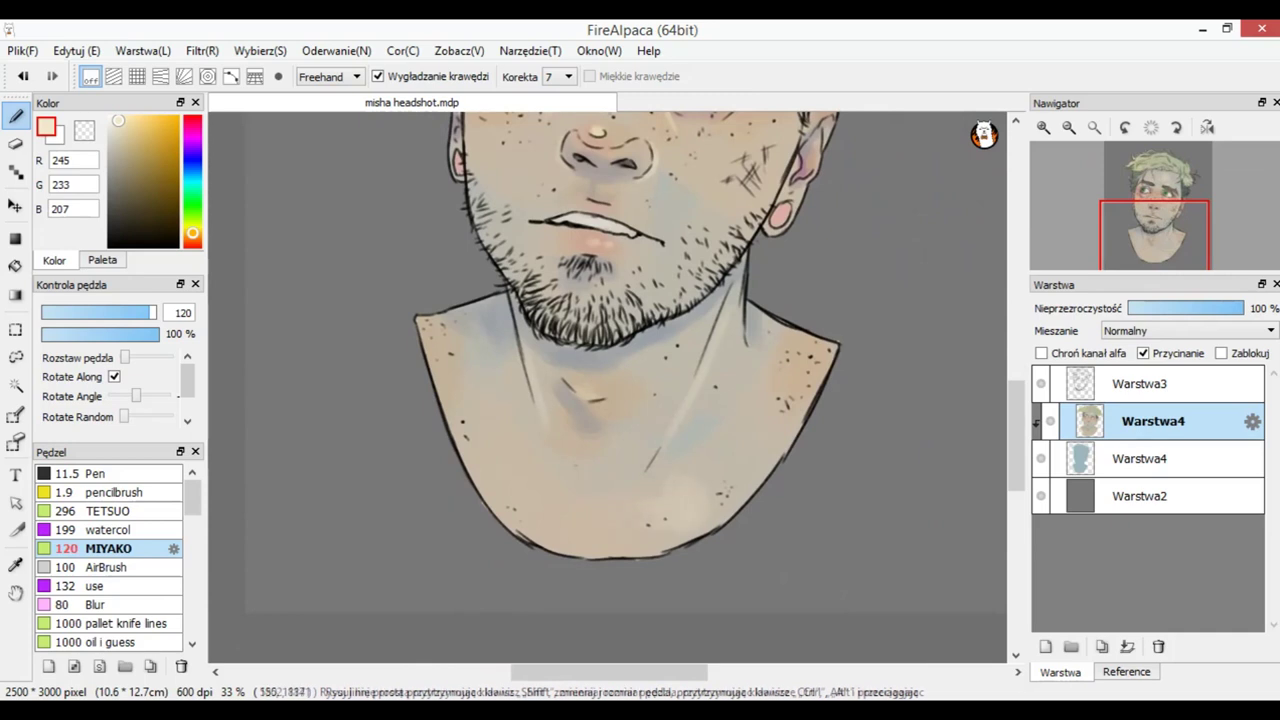
Step: Paint coral red (RGB 254, 114, 109) blush on the shoulders and base of the neck with brush size 120
left_click(192, 243)
left_click(148, 117)
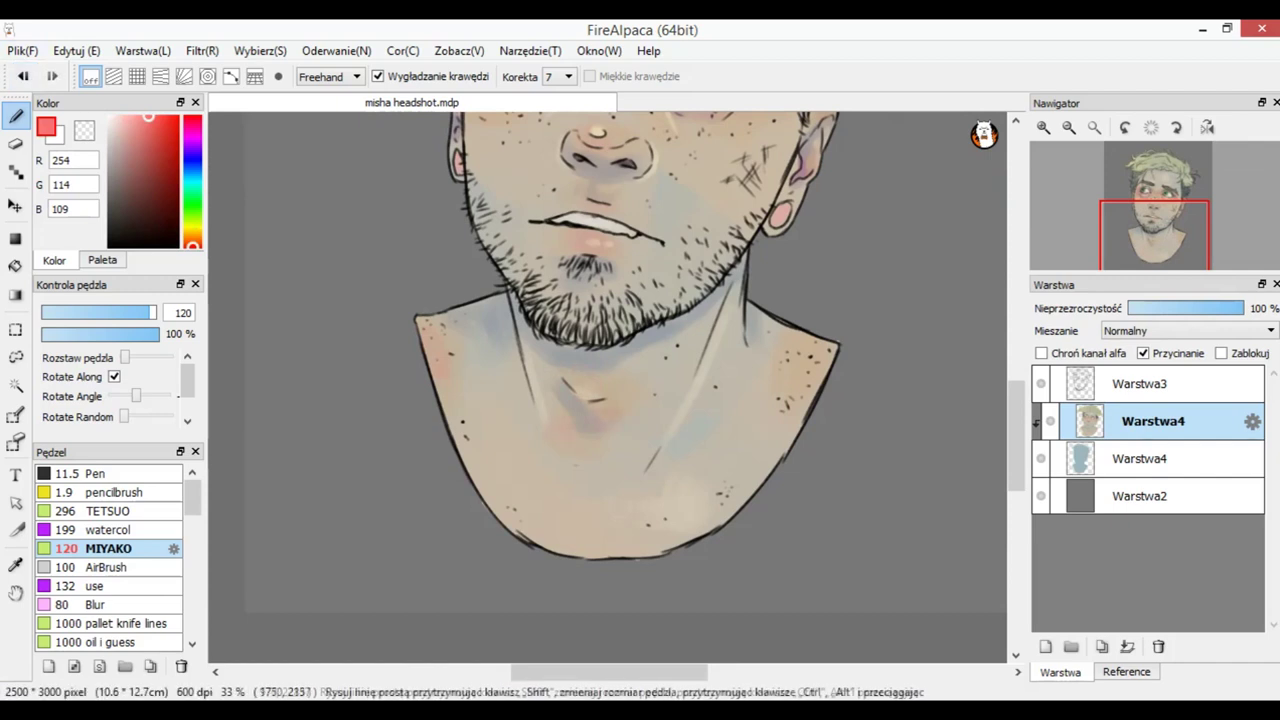
left_click_drag(497, 505, 486, 483)
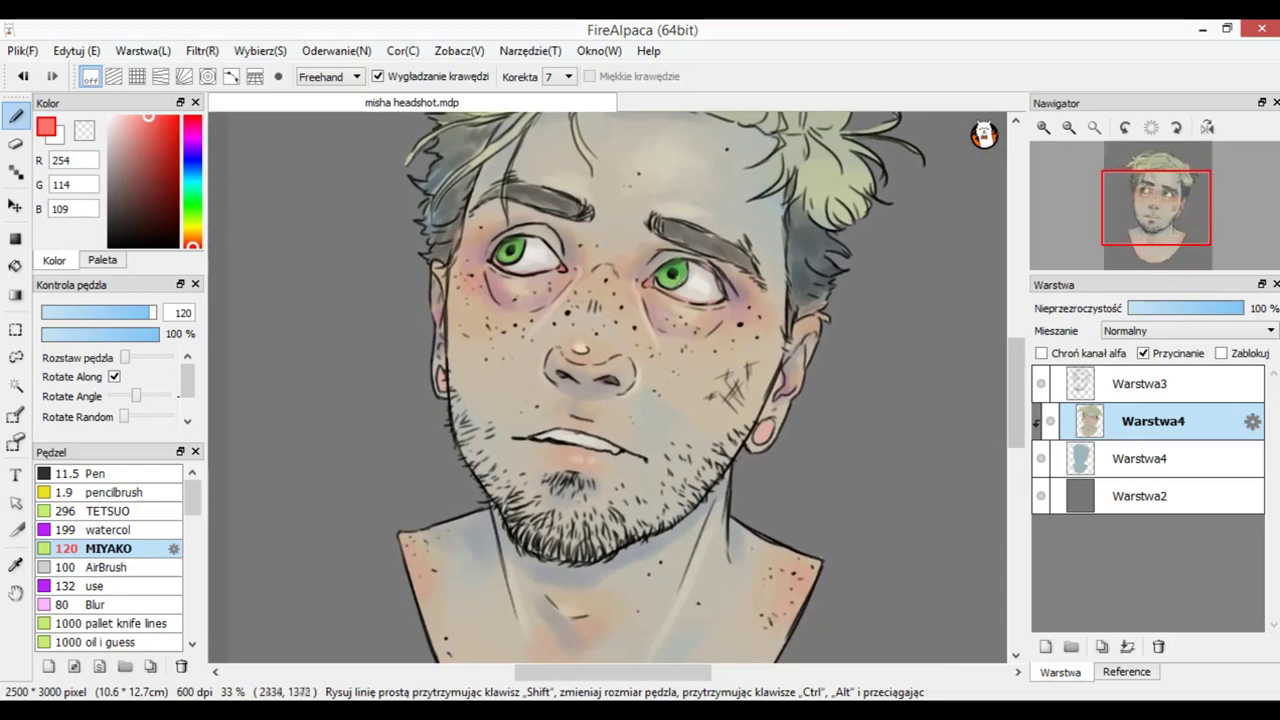
Step: Colour the cheek scratches with red (RGB 160, 56, 52) at brush size 36 and dark red (RGB 110, 22, 18) at size 15.8
left_click(1044, 128)
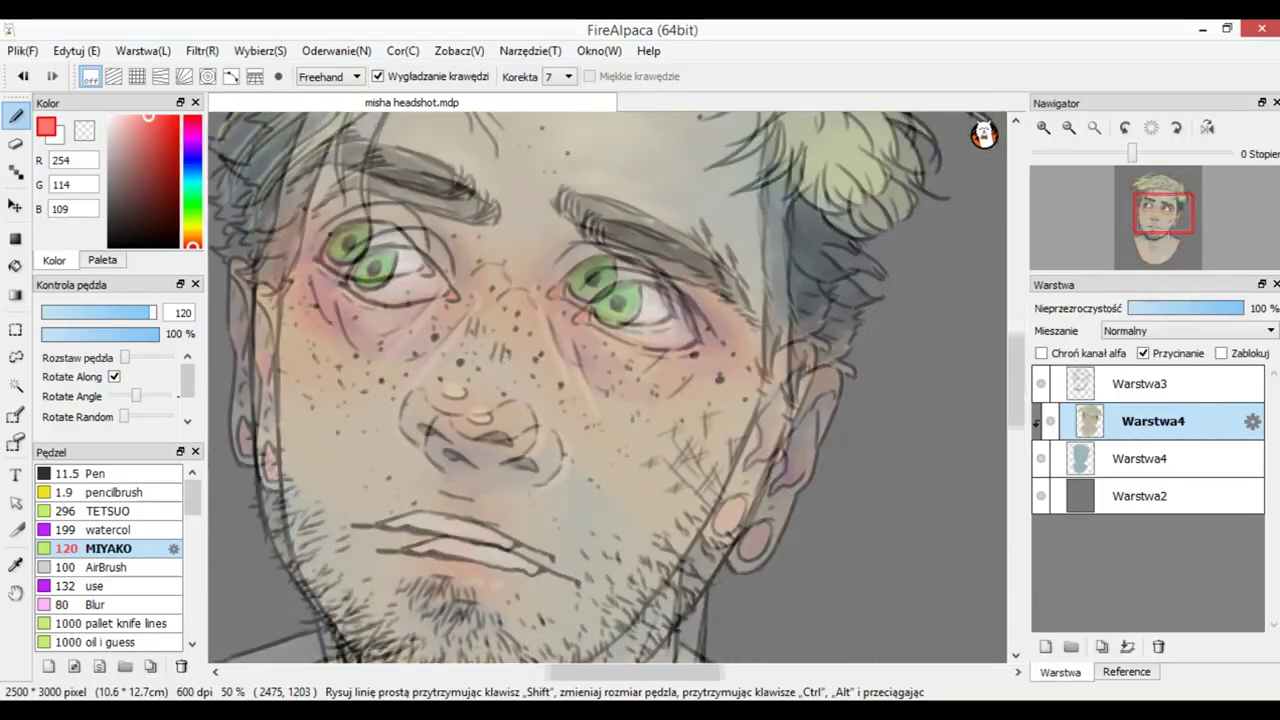
left_click_drag(148, 117, 156, 164)
left_click_drag(101, 312, 112, 312)
mouse_move(685, 354)
left_mouse_down()
mouse_move(662, 366)
mouse_move(690, 364)
mouse_move(665, 395)
left_mouse_up()
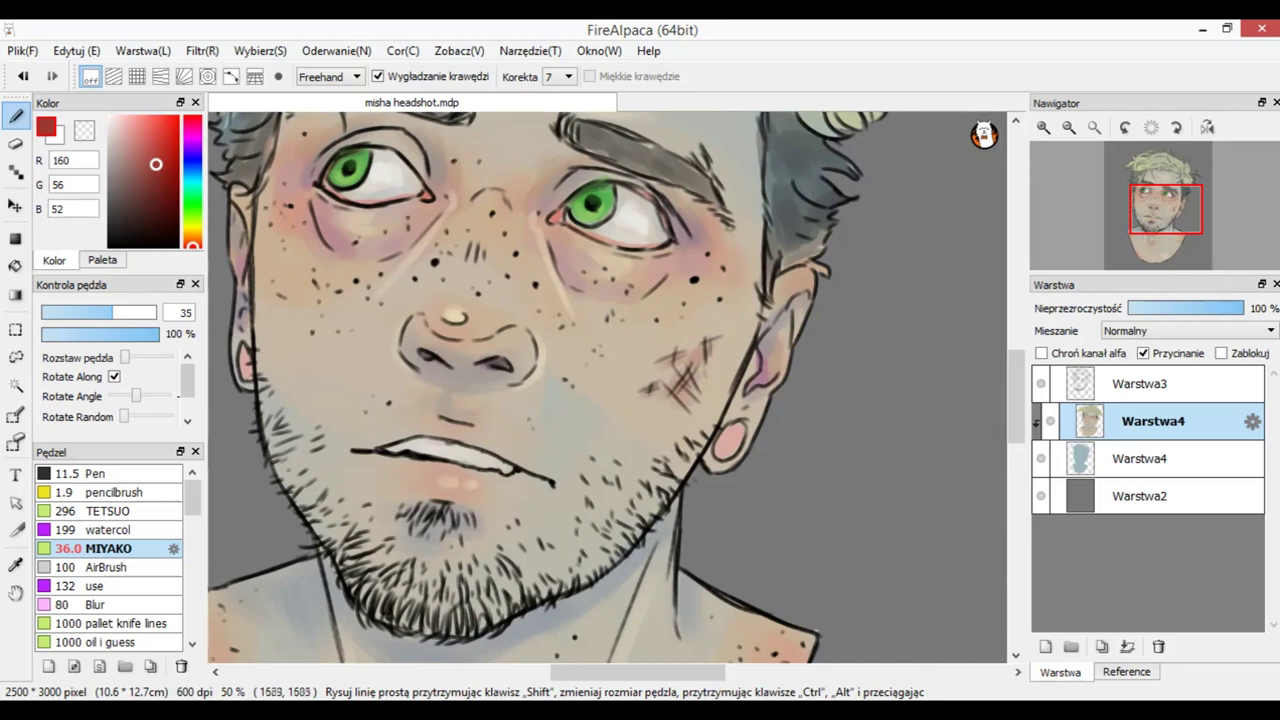
left_click_drag(166, 187, 167, 190)
left_click(77, 312)
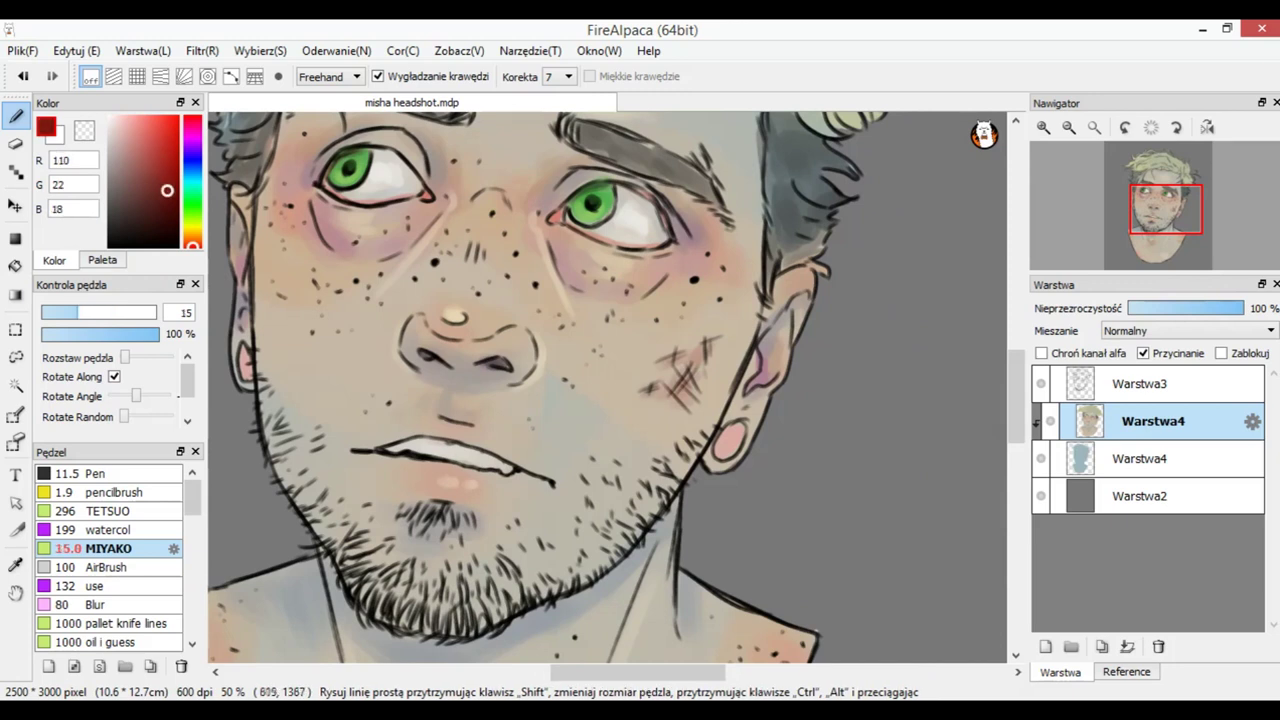
mouse_move(668, 376)
left_mouse_down()
mouse_move(641, 393)
mouse_move(686, 403)
left_mouse_up()
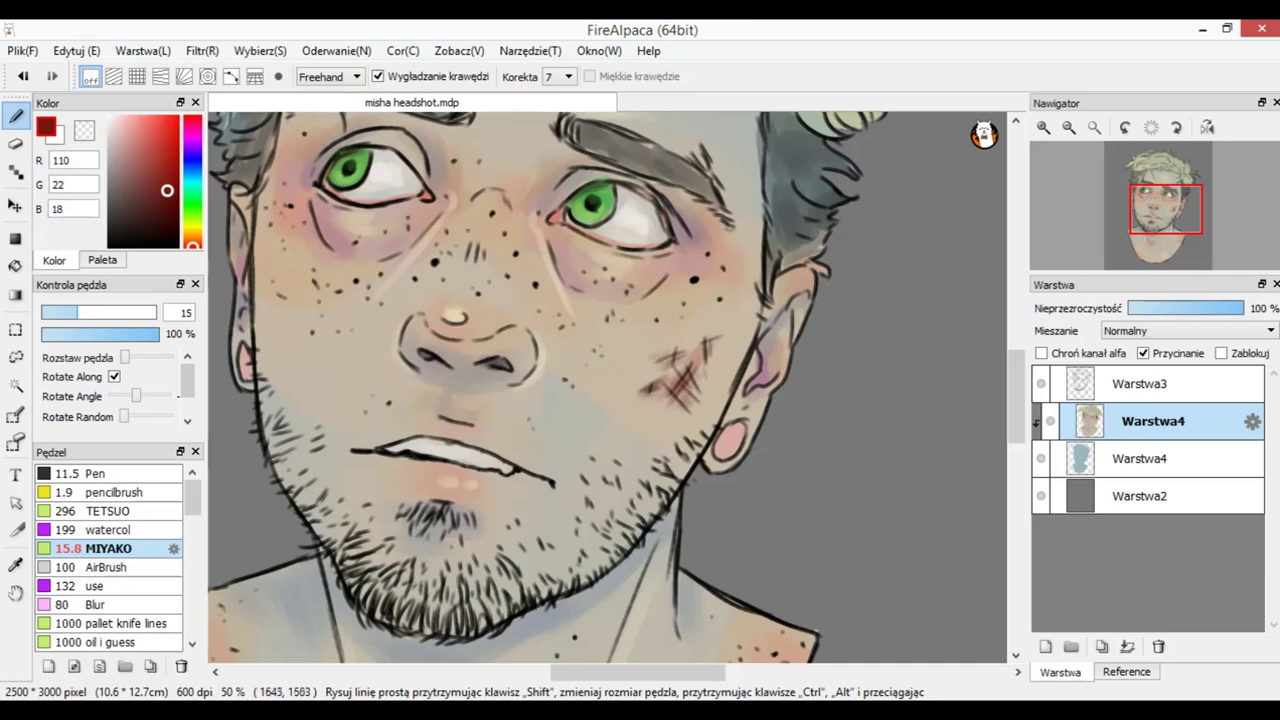
Step: Add bright red (RGB 234, 47, 40) and deep red (RGB 157, 29, 24) to the cheek wound and the drip below it
left_click_drag(156, 152, 167, 126)
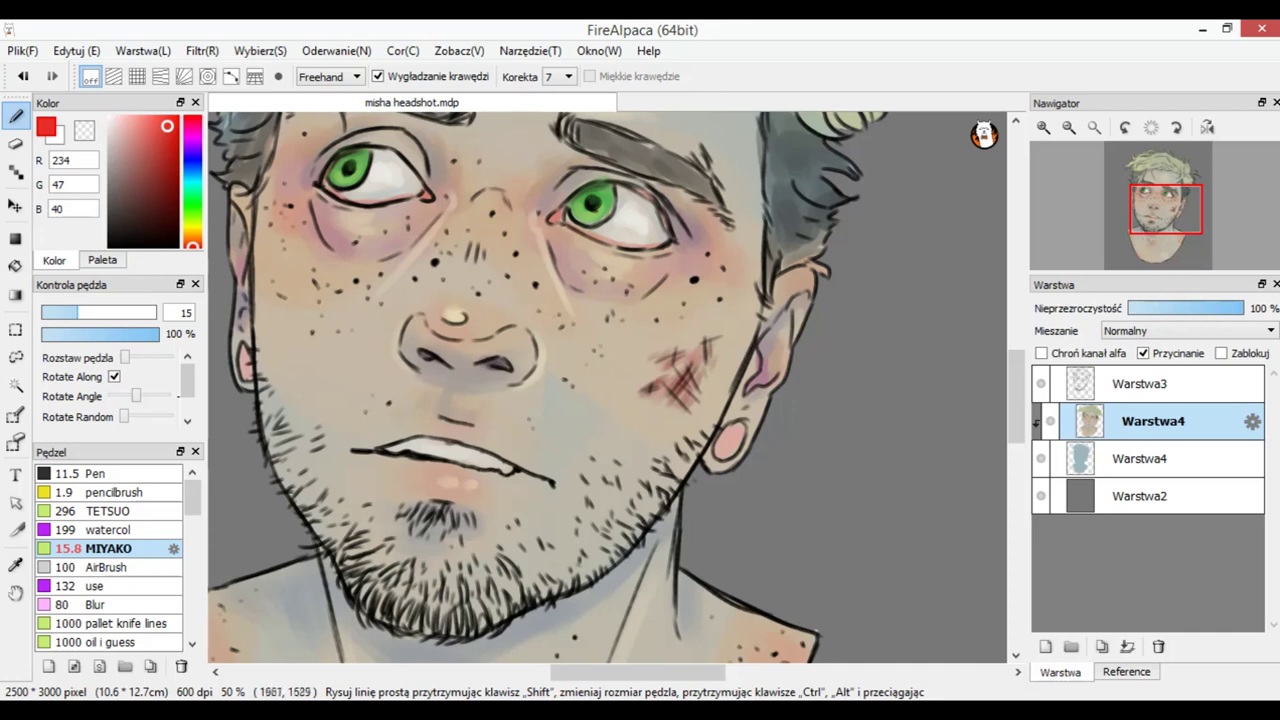
left_click(168, 166)
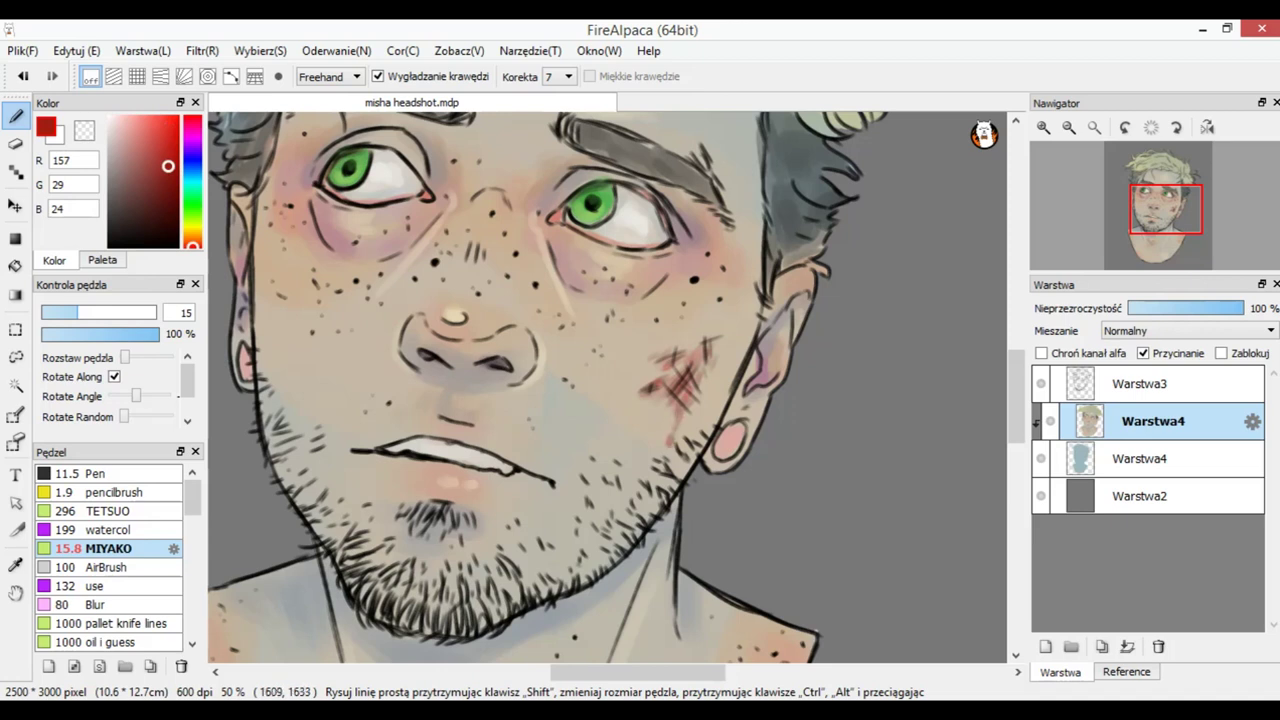
right_click(685, 428)
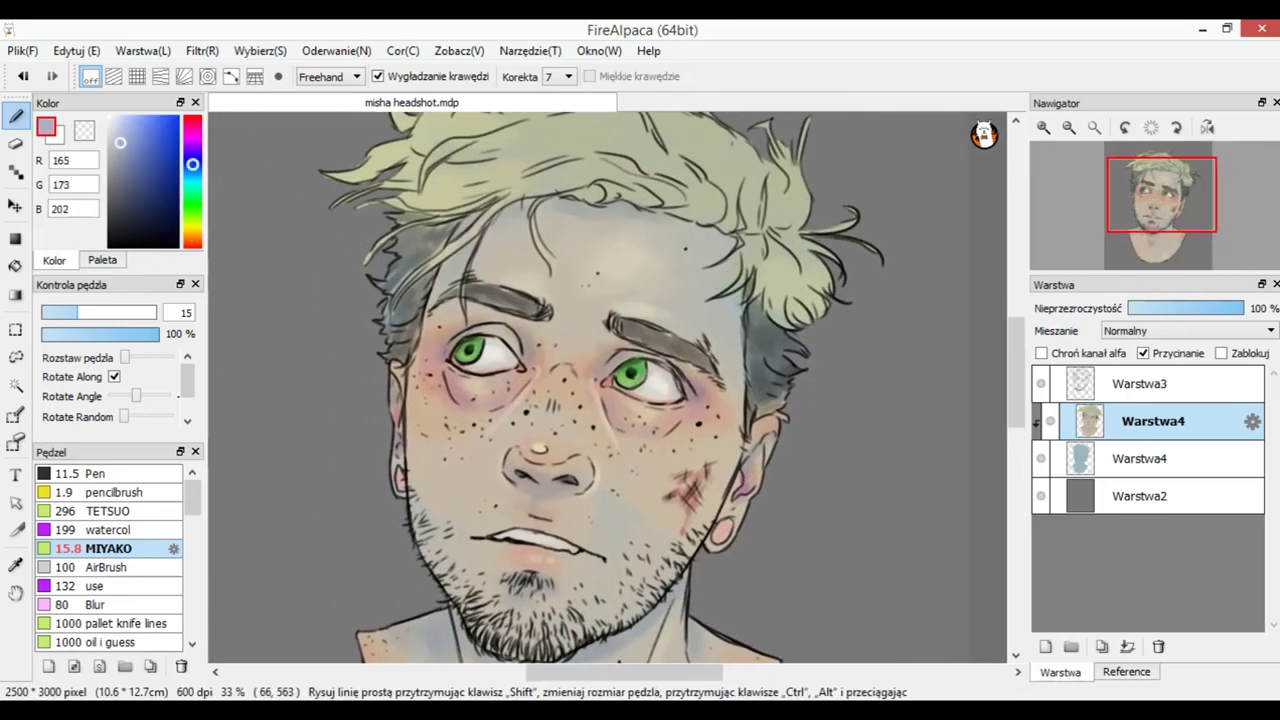
Step: Deepen the shading around the eyes with dark navy (RGB 17, 28, 71) at brush size 15.8
left_click(161, 211)
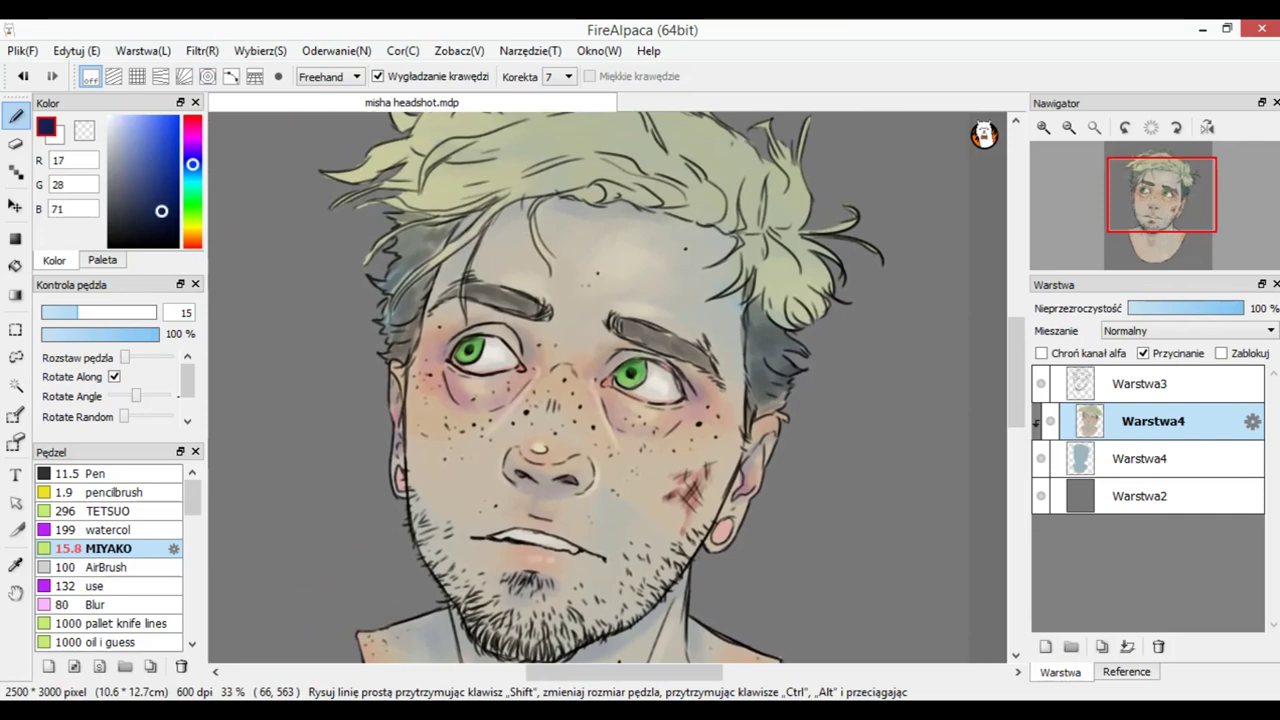
left_click(1044, 128)
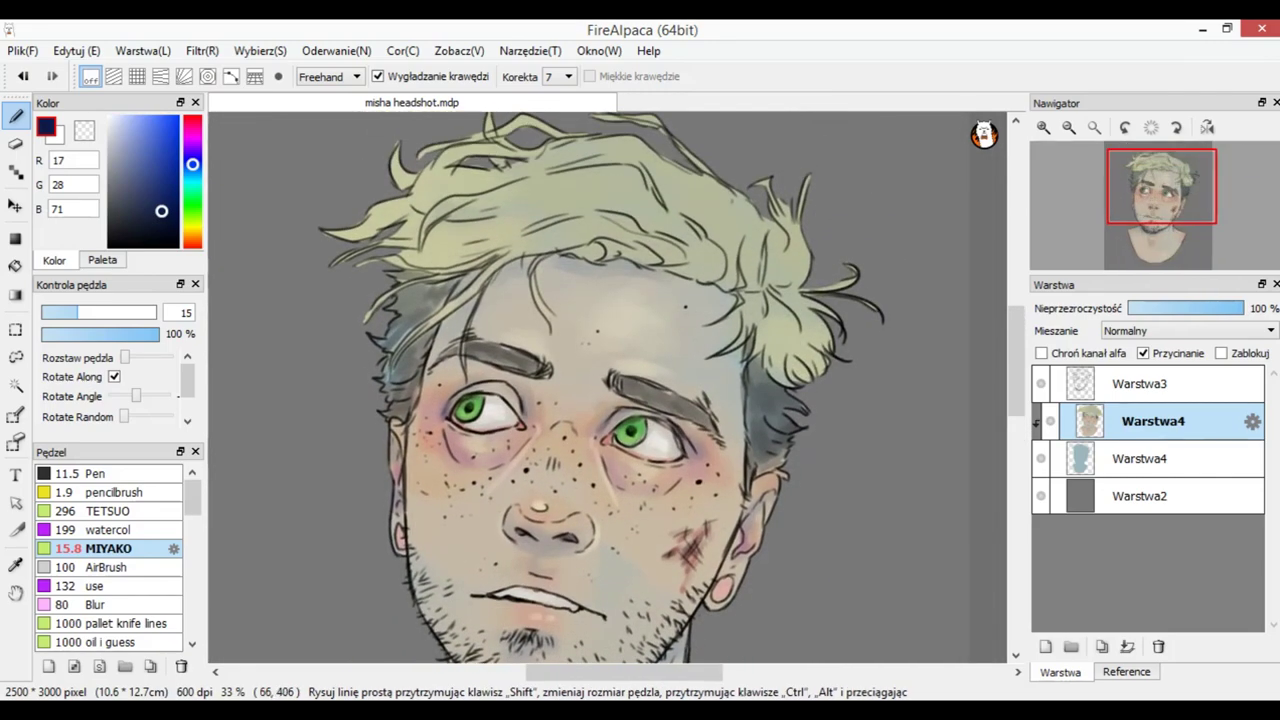
Step: Darken both eyebrows with dark grey (RGB 35, 35, 35) at brush size 21.7
left_click_drag(161, 211, 109, 231)
mouse_move(607, 387)
left_mouse_down()
mouse_move(643, 387)
mouse_move(607, 386)
left_mouse_up()
left_click(1043, 127)
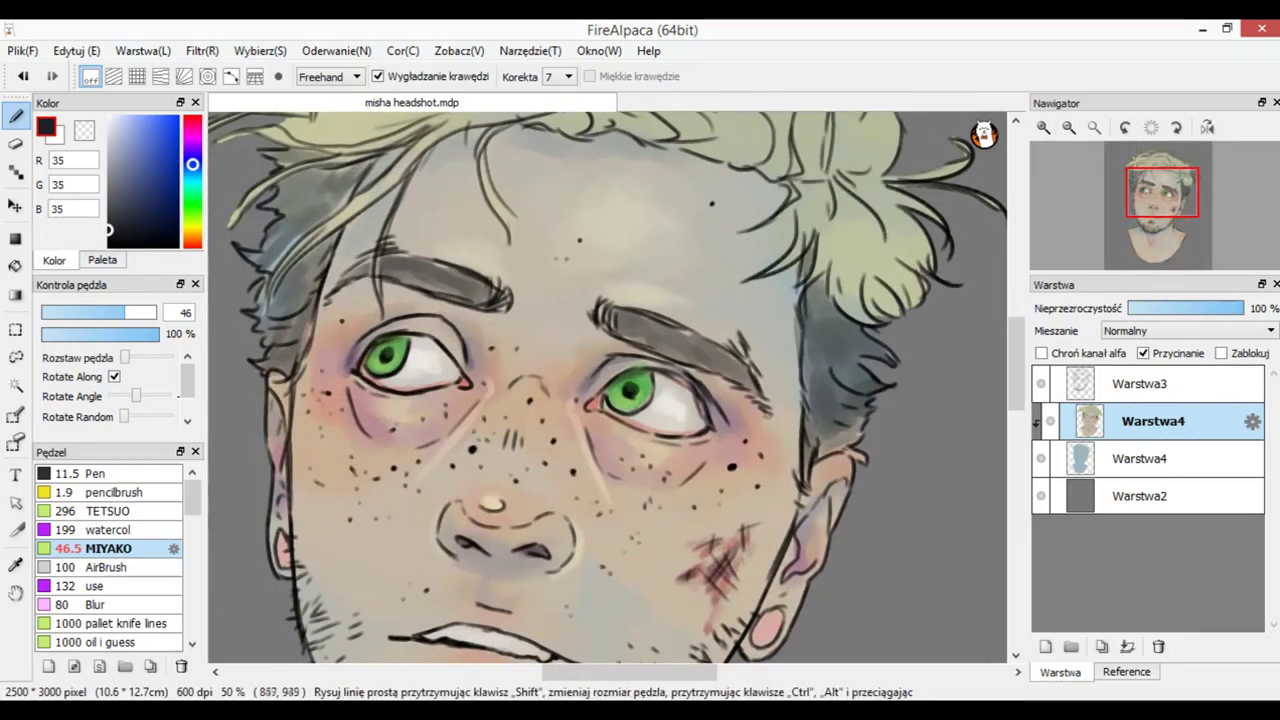
left_click_drag(406, 230, 381, 230)
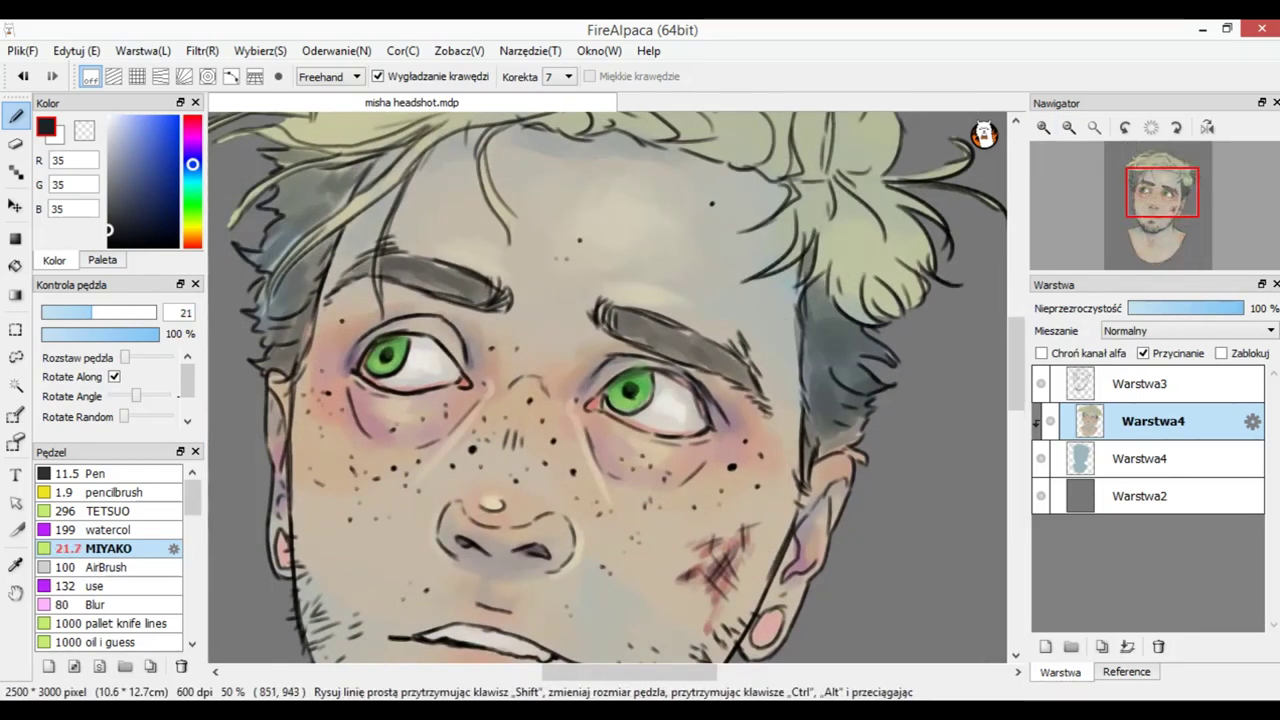
left_click_drag(416, 282, 485, 305)
mouse_move(472, 285)
left_mouse_down()
mouse_move(495, 297)
mouse_move(450, 280)
left_mouse_up()
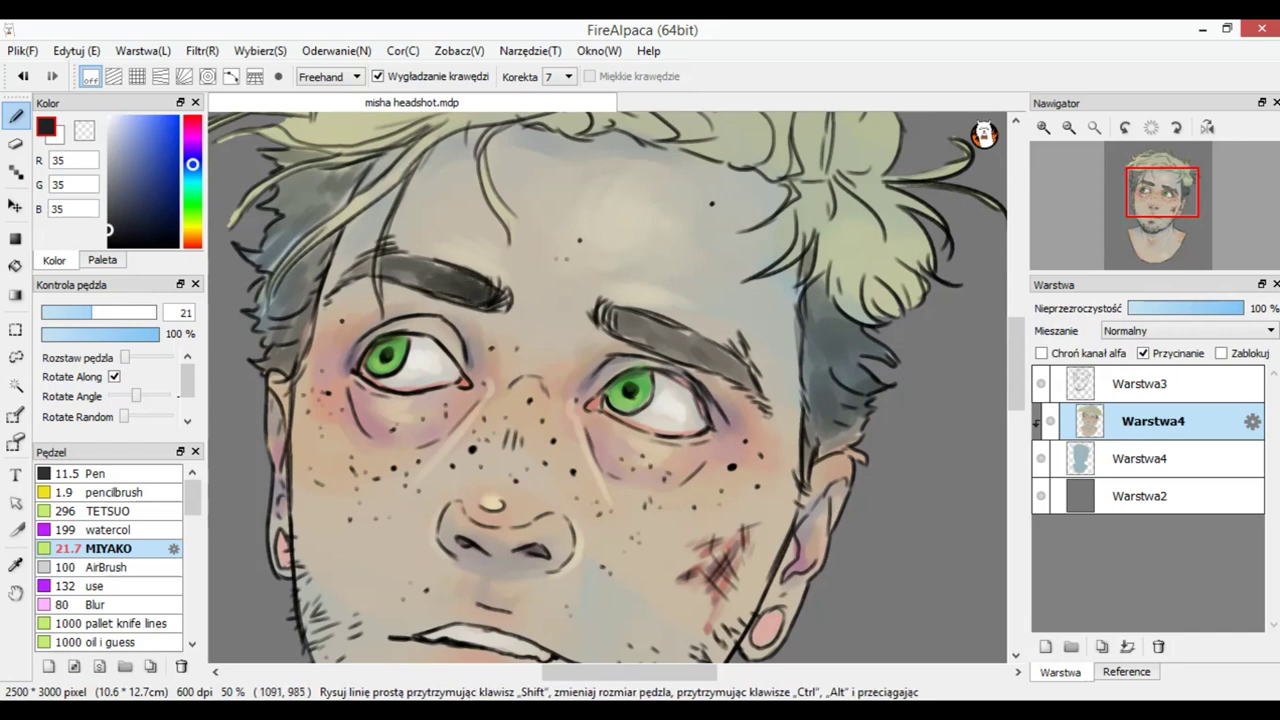
left_click_drag(624, 320, 606, 311)
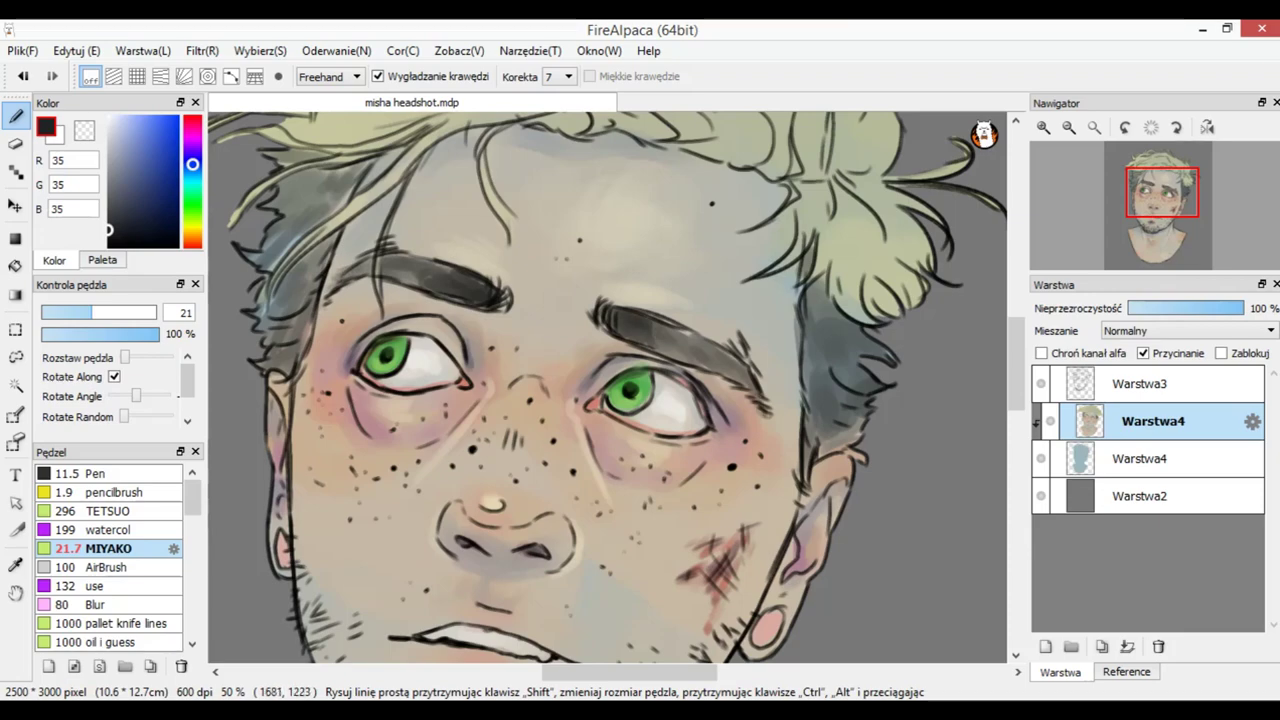
Step: Shade the dark side hair above the ear with dark grey (RGB 35, 35, 35) strands at brush size 21.7
left_click(1069, 128)
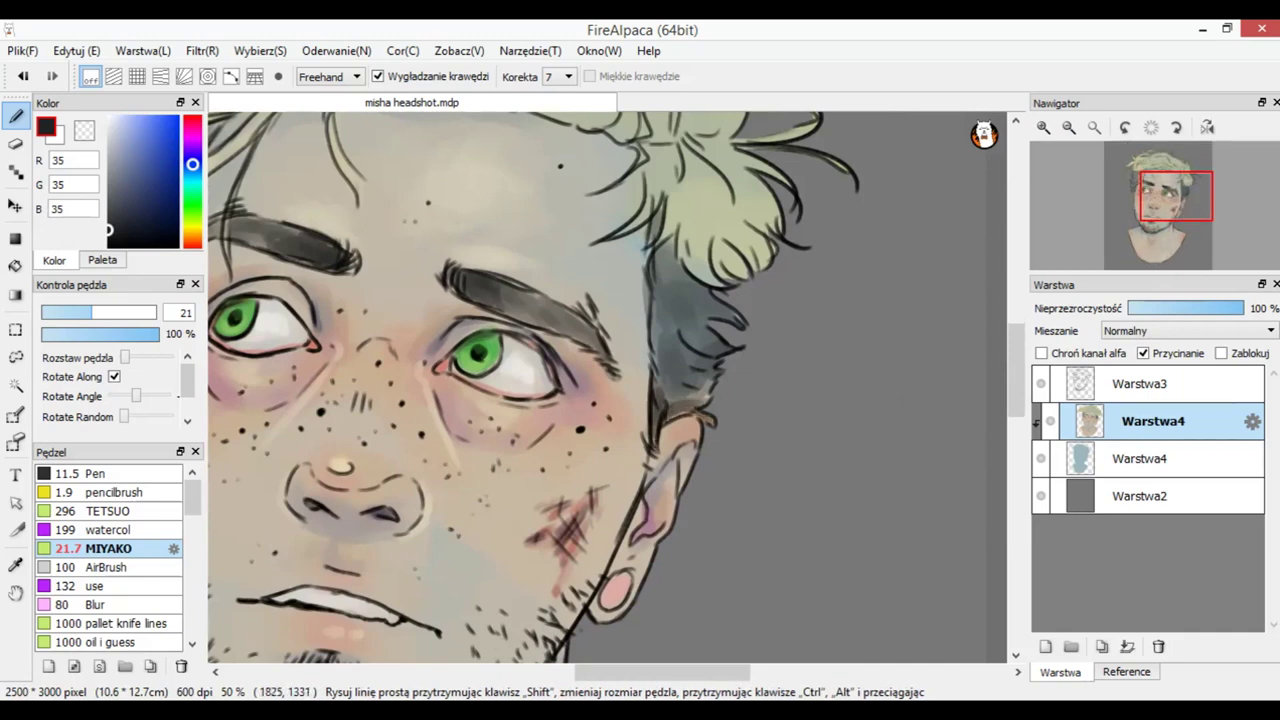
left_click_drag(651, 280, 654, 358)
left_click_drag(664, 302, 674, 337)
left_click_drag(693, 343, 695, 369)
left_click_drag(690, 382, 710, 399)
scroll(606, 396, "up", 2)
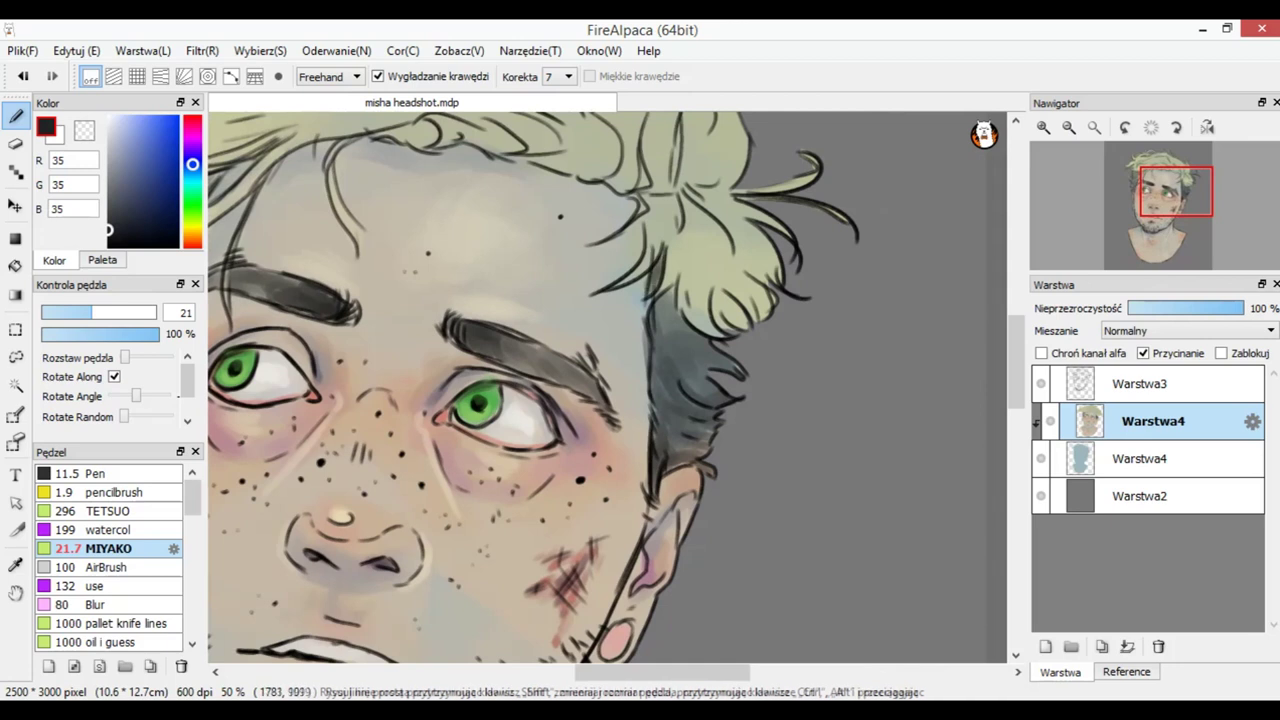
left_click_drag(665, 335, 709, 381)
left_click_drag(662, 313, 705, 364)
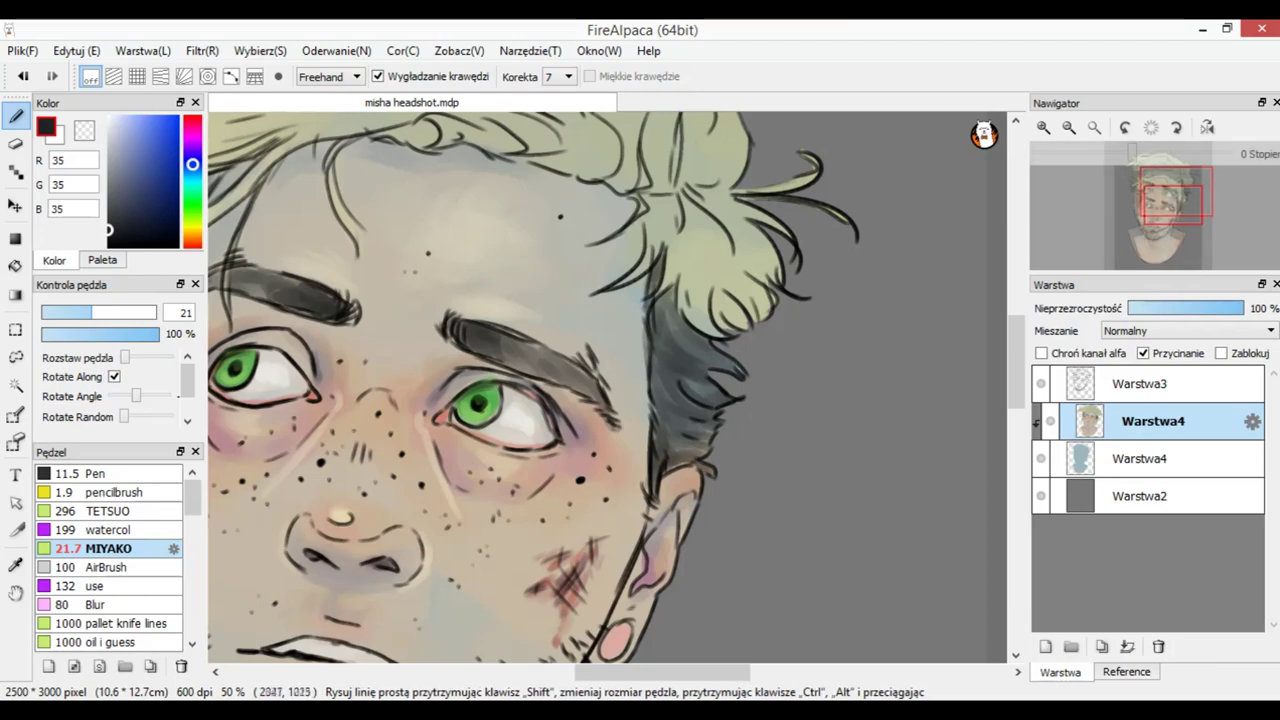
Step: Shade the beard on the chin with dark grey (RGB 35, 35, 35) at brush size 43.3
left_click_drag(1165, 205, 1150, 208)
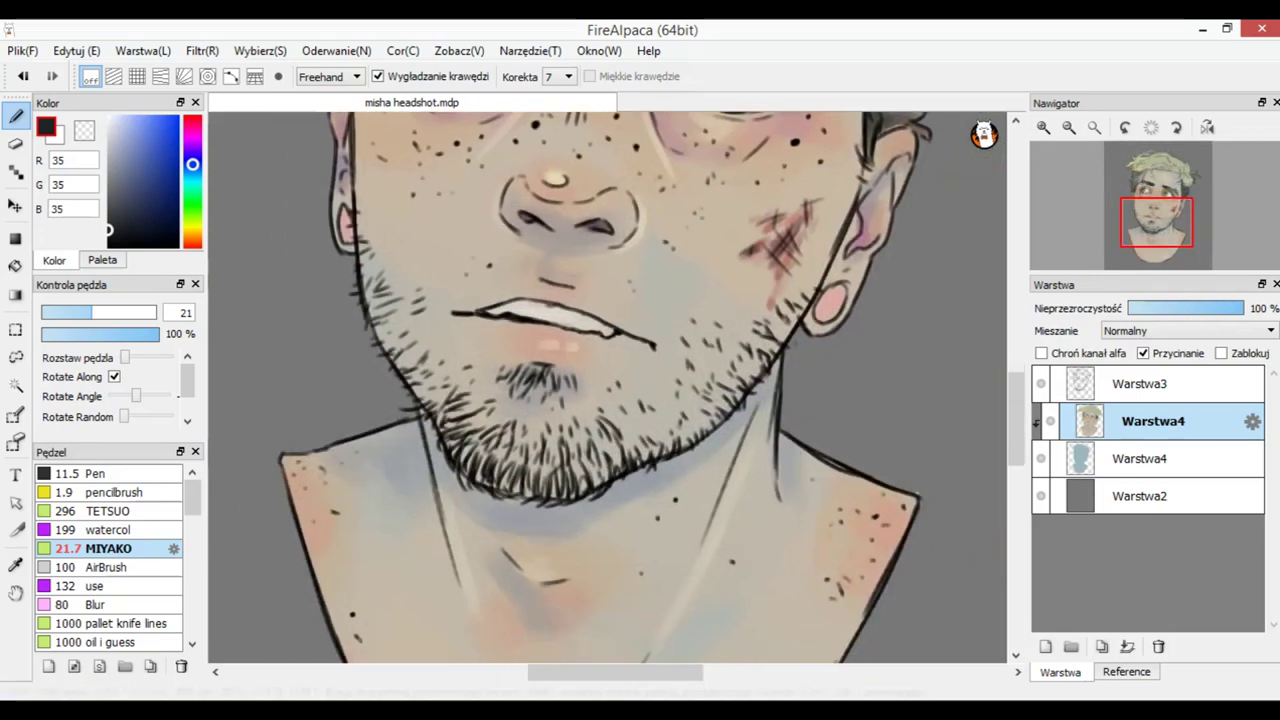
left_click_drag(124, 313, 126, 313)
mouse_move(492, 442)
left_mouse_down()
mouse_move(469, 471)
mouse_move(455, 461)
left_mouse_up()
left_click_drag(126, 313, 121, 313)
mouse_move(461, 434)
left_mouse_down()
mouse_move(449, 454)
mouse_move(438, 430)
left_mouse_up()
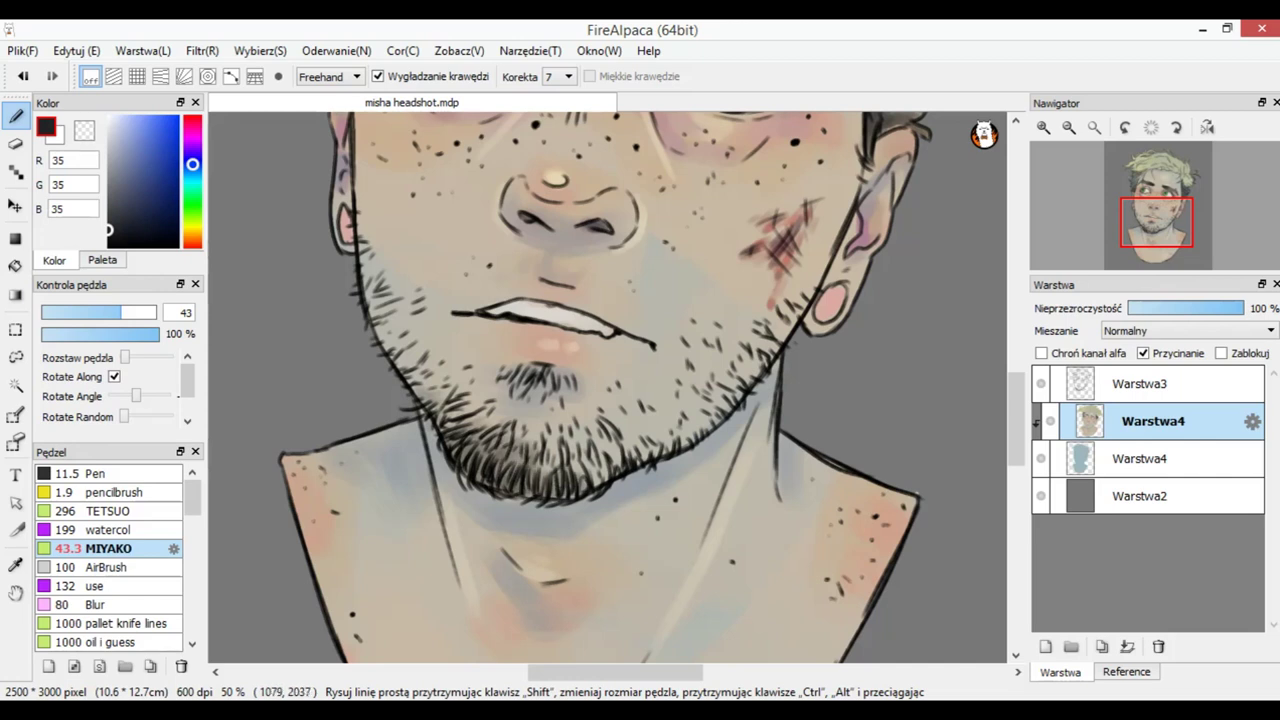
left_click_drag(575, 476, 588, 459)
mouse_move(592, 480)
left_mouse_down()
mouse_move(607, 454)
mouse_move(604, 467)
left_mouse_up()
mouse_move(575, 486)
left_mouse_down()
mouse_move(580, 446)
mouse_move(600, 446)
left_mouse_up()
left_click_drag(611, 462, 619, 447)
Step: Extend the dark grey beard shading to the patch under the lip and along the lower jaw
left_click_drag(520, 388, 530, 367)
left_click_drag(556, 391, 568, 375)
left_click_drag(612, 458, 666, 443)
left_click_drag(549, 461, 555, 439)
left_click_drag(388, 362, 404, 344)
left_click_drag(410, 390, 420, 376)
left_click_drag(631, 462, 654, 448)
left_click_drag(670, 451, 693, 436)
mouse_move(666, 440)
left_mouse_down()
mouse_move(716, 408)
mouse_move(642, 452)
left_mouse_up()
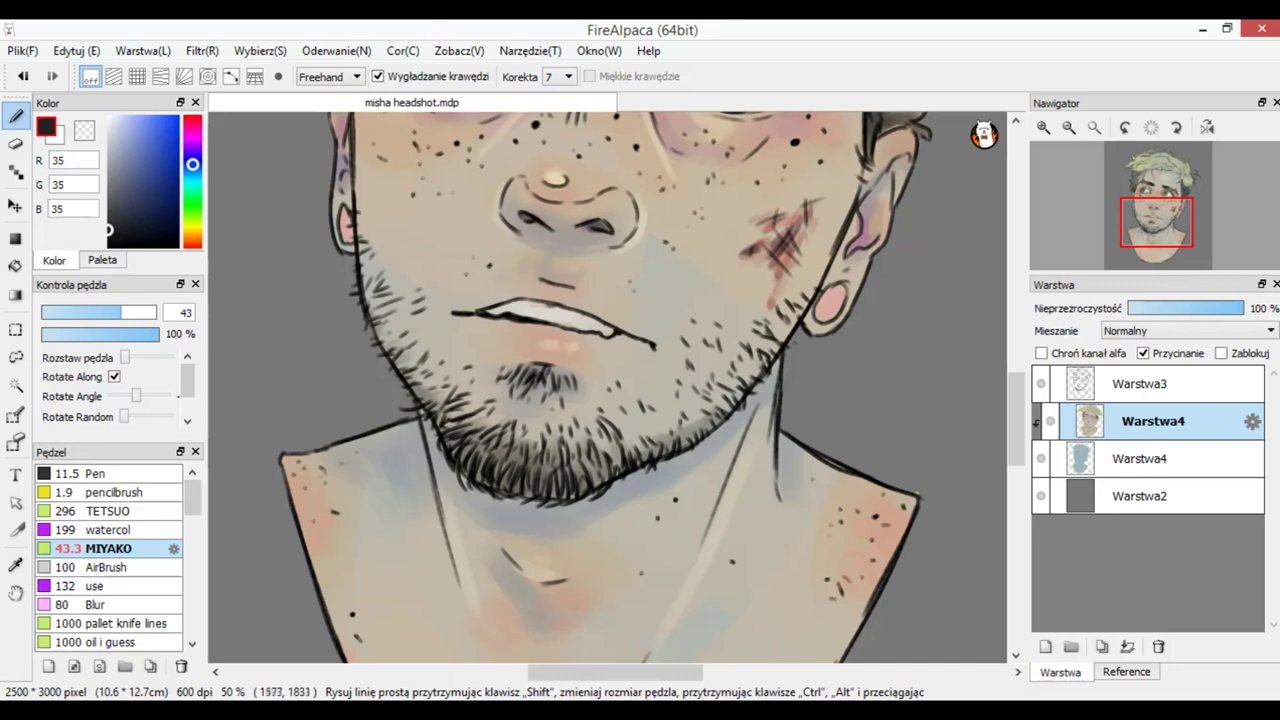
Step: Shade the stubble along both jaw edges and darken the patch under the lower lip with dark grey
left_click_drag(364, 260, 406, 375)
left_click_drag(784, 338, 722, 412)
left_click_drag(530, 378, 550, 396)
left_click_drag(536, 363, 556, 382)
Step: Sample the blond hair shade (RGB 196, 191, 145) from the reference image and set the brush size to 44.9
left_click(1069, 128)
left_click(1069, 128)
left_click_drag(1165, 216, 1159, 199)
left_click(1043, 127)
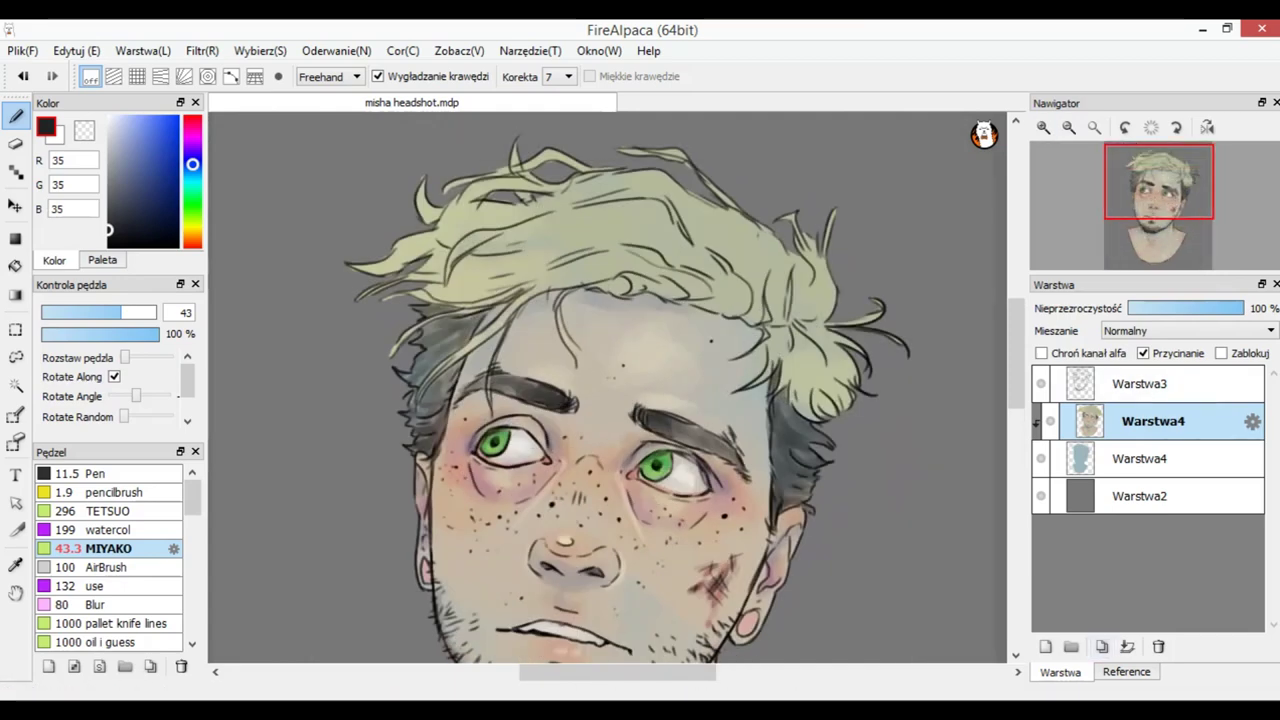
left_click(1126, 672)
left_click_drag(1150, 430, 1165, 468)
left_click(1181, 309)
left_click(1128, 385)
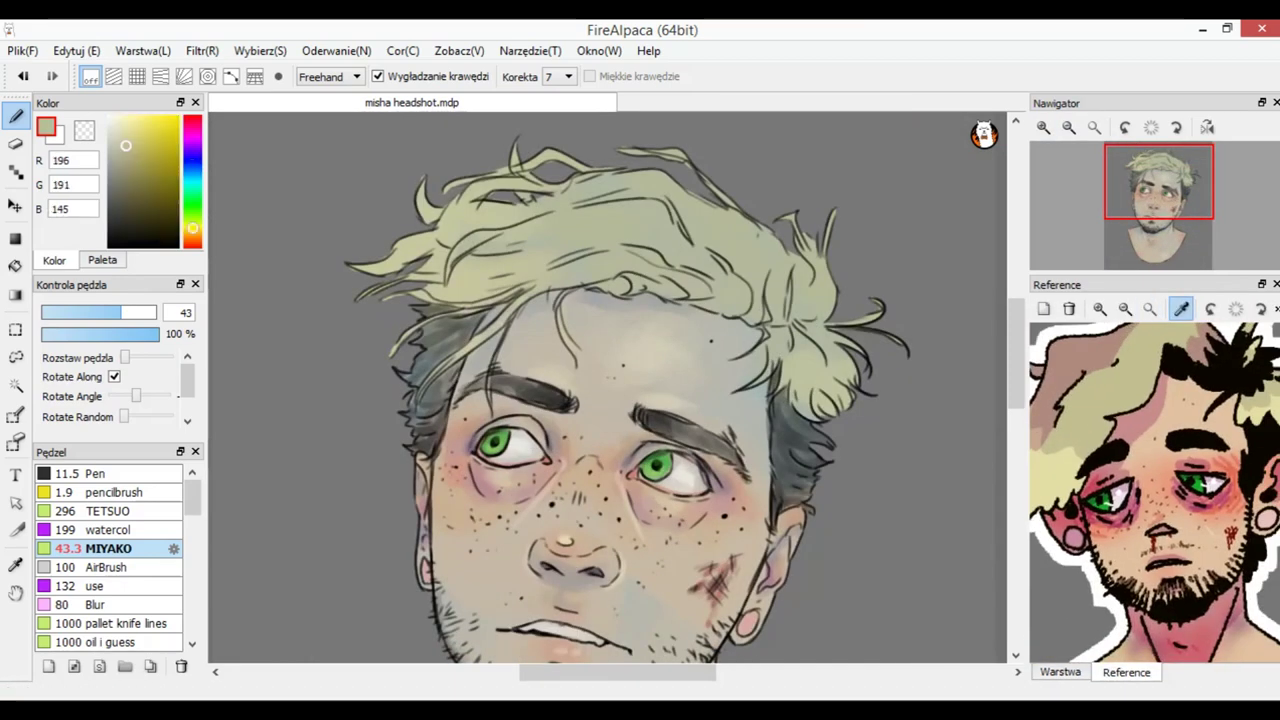
left_click(1181, 309)
left_click(1060, 672)
left_click_drag(111, 312, 123, 312)
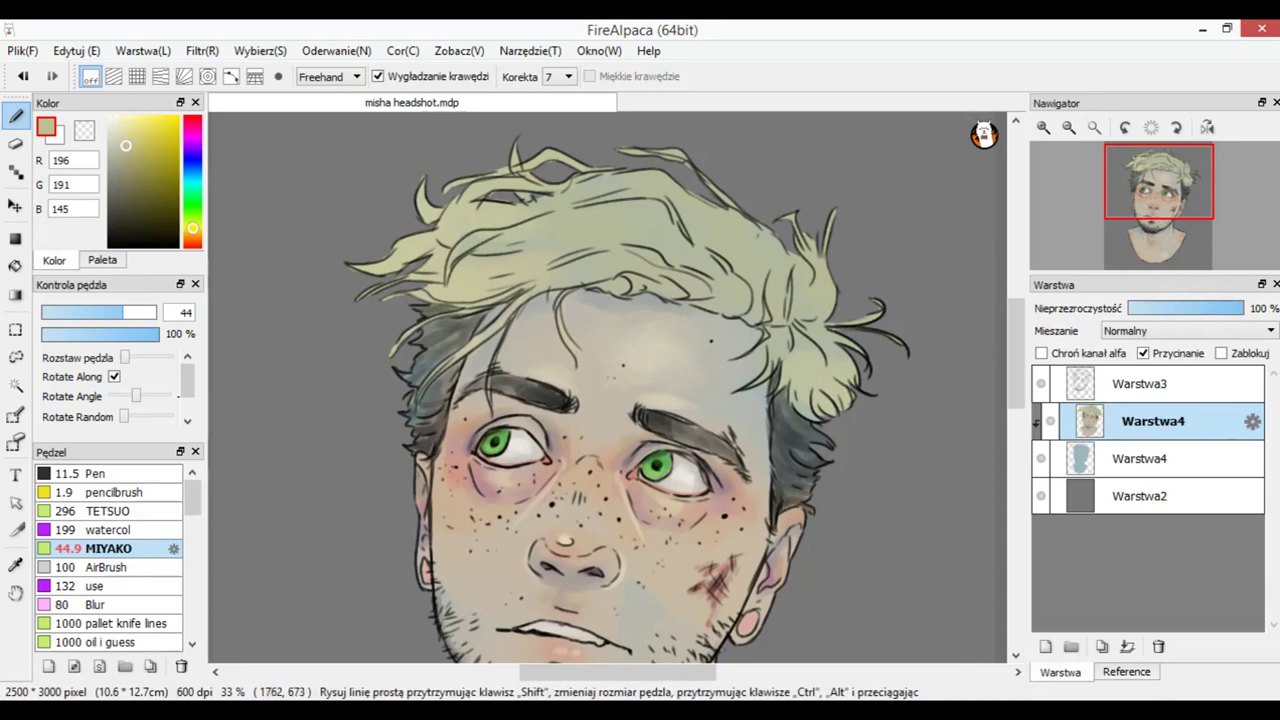
Step: Paint olive (RGB 150, 145, 91) shadows into the blond hair along the hairline, crown and side tufts
left_click_drag(125, 146, 135, 170)
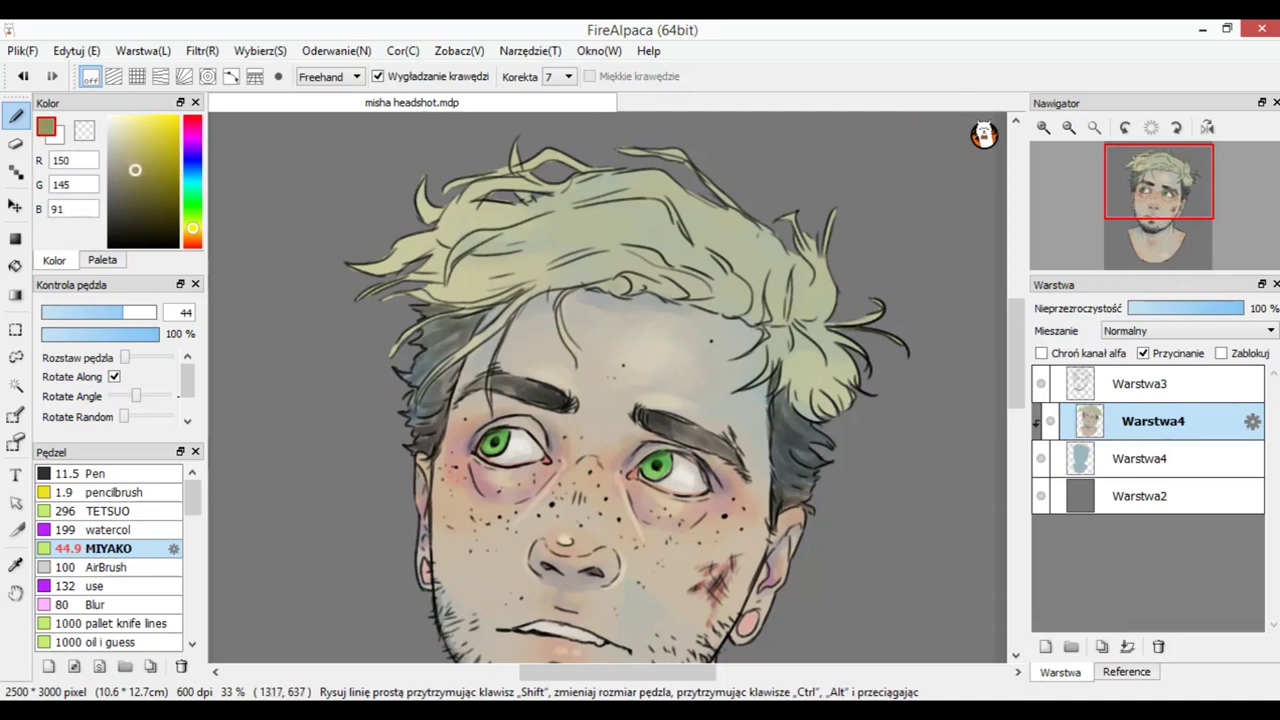
left_click_drag(640, 294, 670, 290)
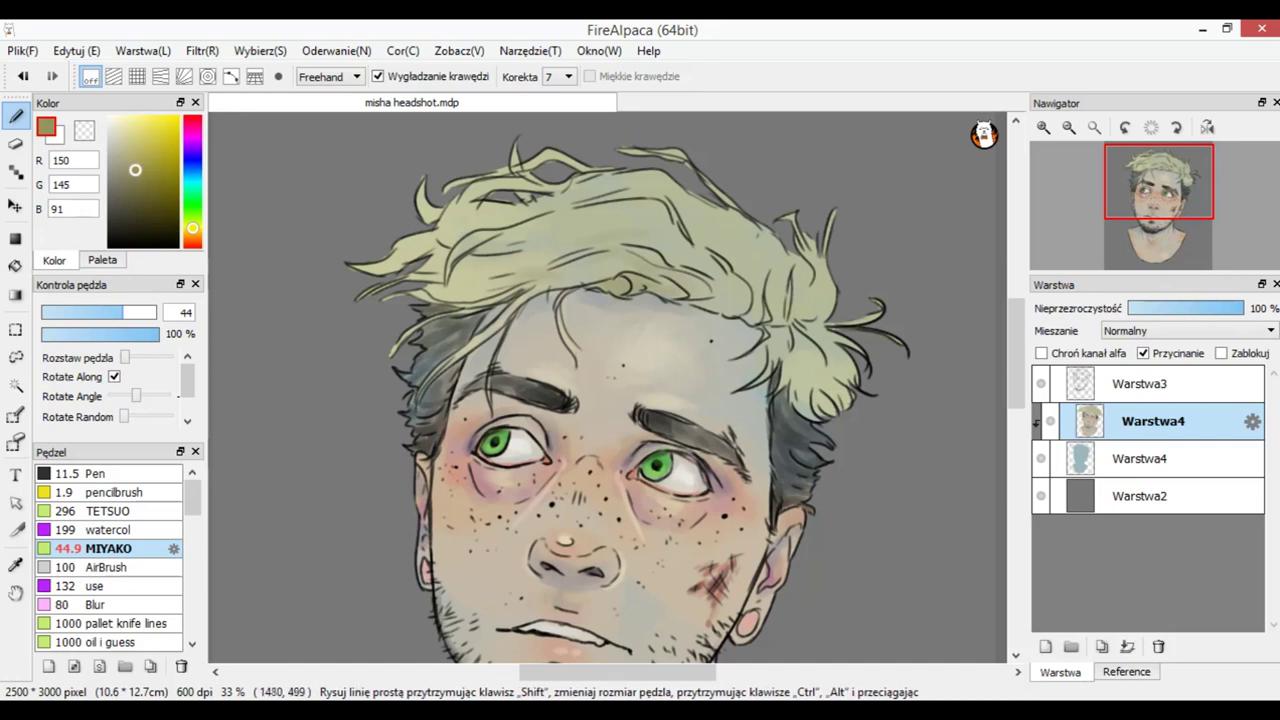
left_click_drag(721, 306, 737, 312)
mouse_move(541, 219)
left_mouse_down()
mouse_move(485, 243)
mouse_move(516, 241)
left_mouse_up()
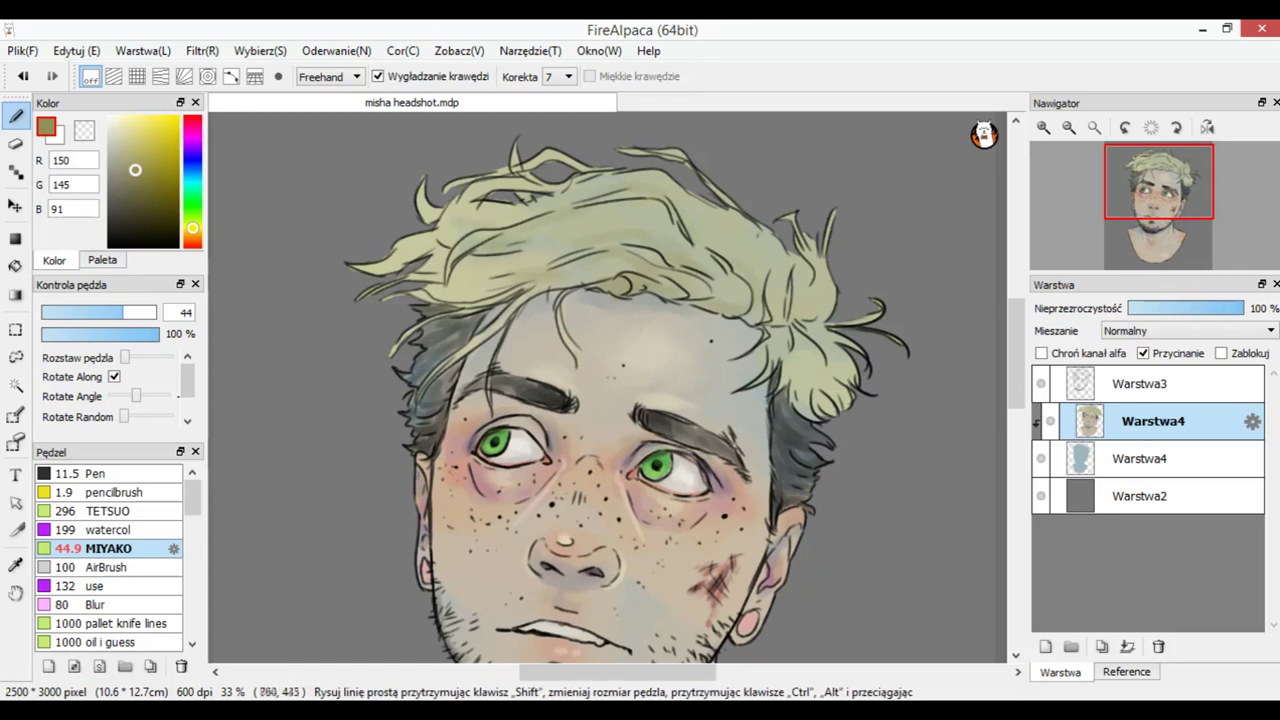
left_click_drag(515, 181, 530, 190)
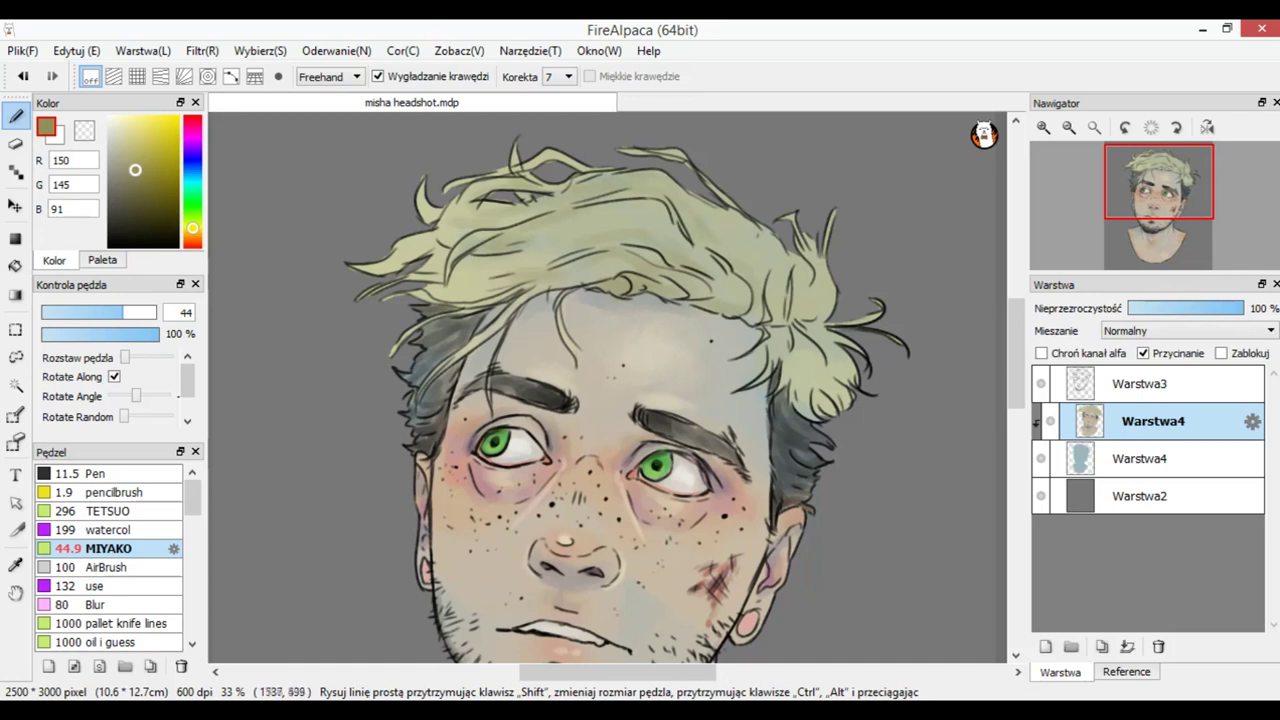
left_click_drag(776, 323, 780, 290)
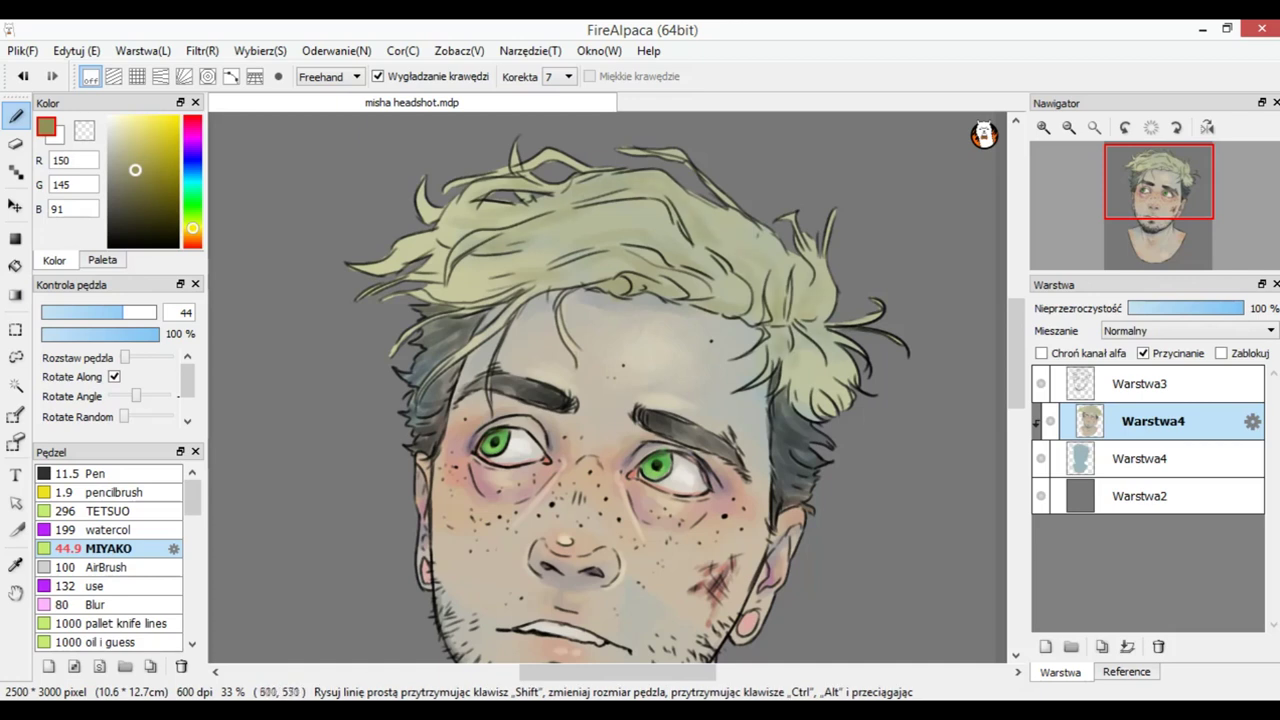
Step: Add pale yellow (RGB 252, 248, 203) hair highlights at brush size 20.1 and grey-blue (RGB 118, 148, 160) hair shadows at size 37.6
left_click_drag(134, 164, 121, 117)
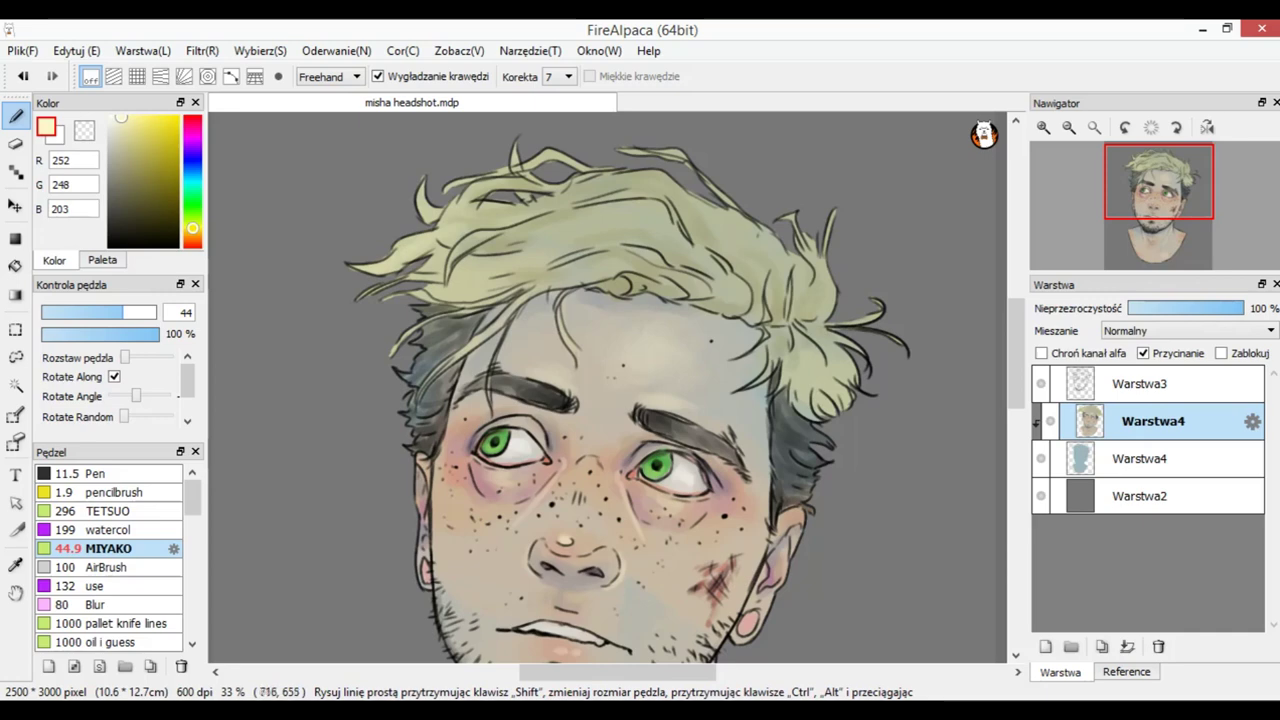
left_click_drag(86, 312, 88, 312)
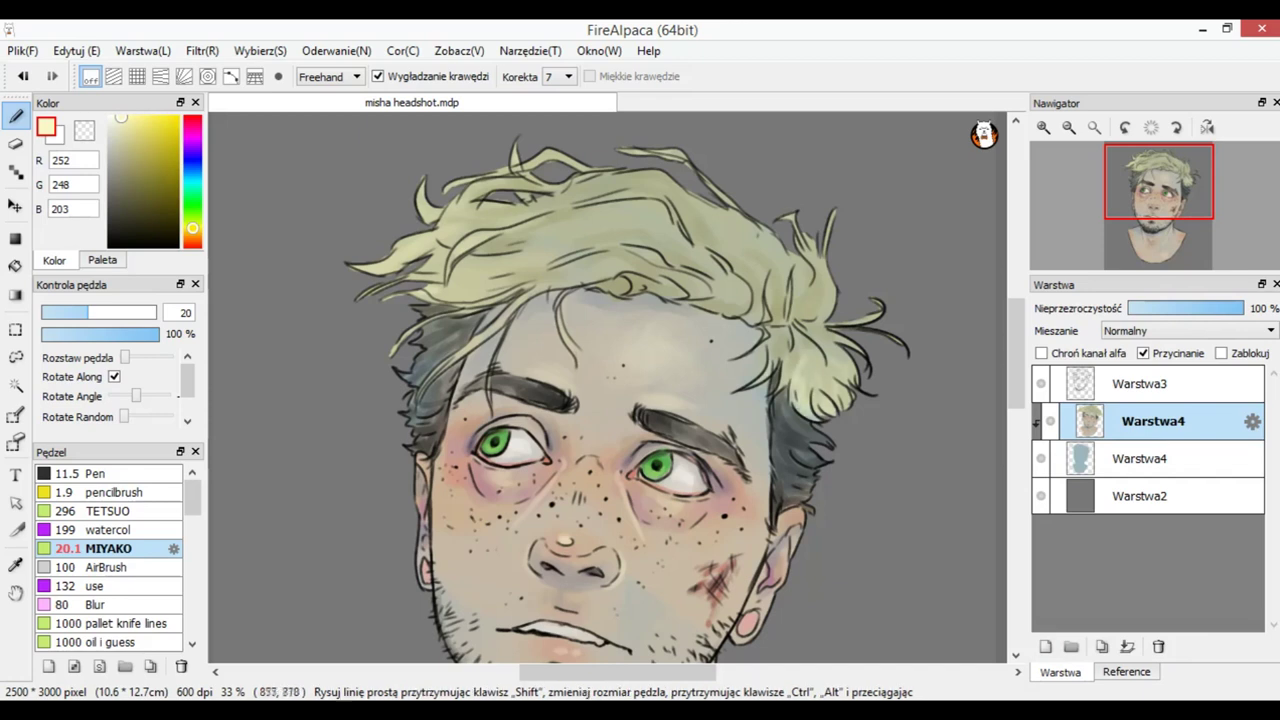
left_click(193, 175)
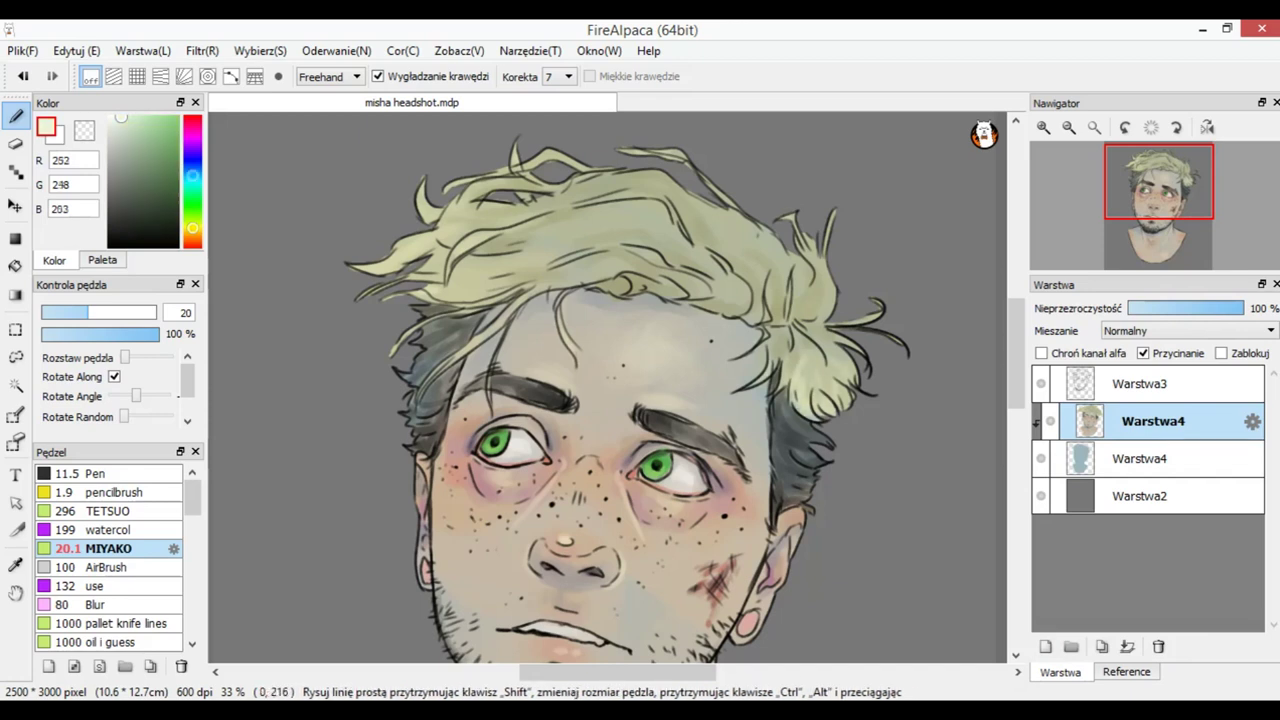
left_click_drag(123, 123, 126, 163)
left_click_drag(88, 312, 115, 312)
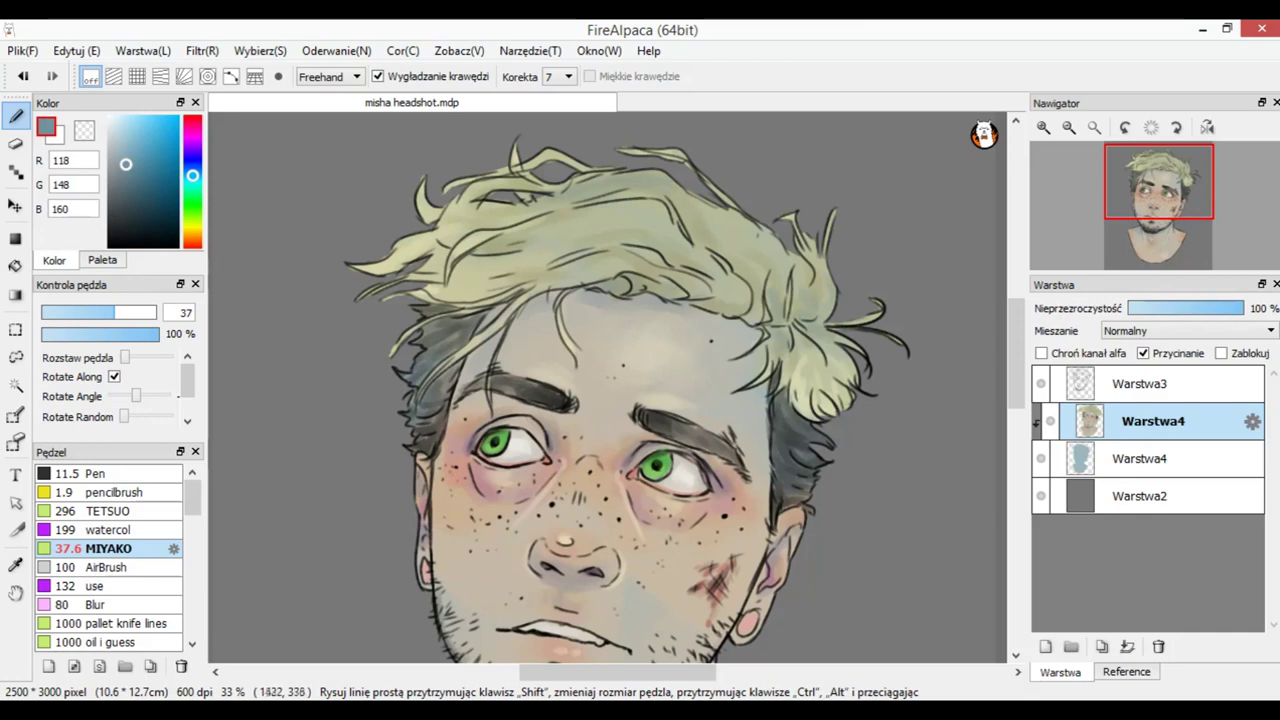
Step: Highlight the top of the blond hair with pale yellow-green (RGB 248, 250, 214) at brush size 27
left_click(1069, 128)
left_click(1044, 128)
left_click(193, 225)
left_click_drag(116, 124, 118, 118)
left_click_drag(81, 313, 102, 313)
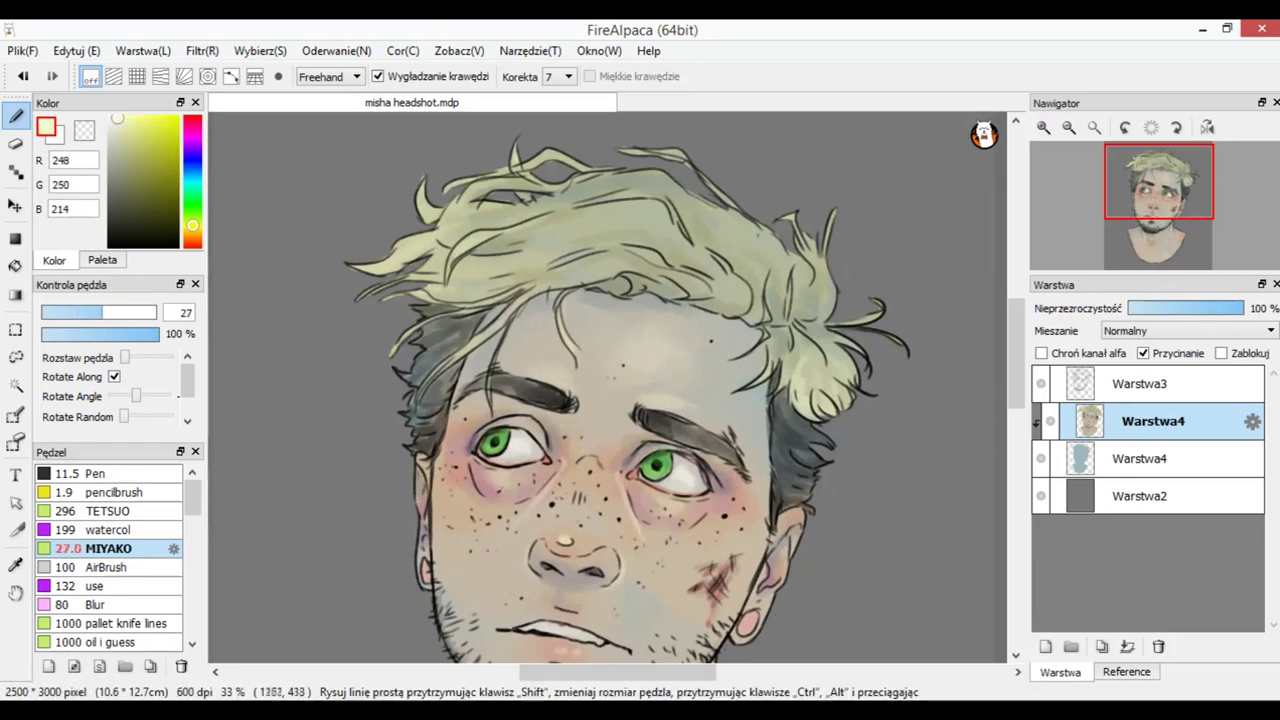
left_click_drag(646, 225, 602, 223)
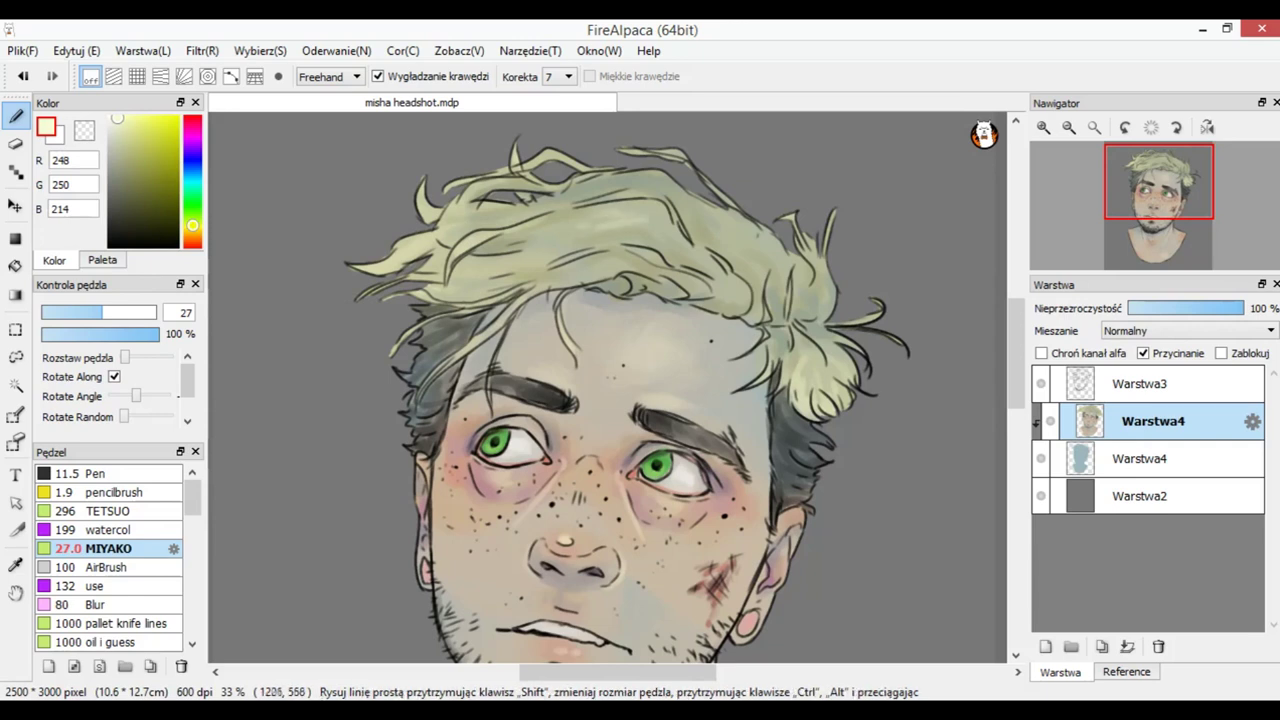
Step: Add further pale yellow-green highlight strokes through the crown and side strands of the blond hair
left_click_drag(598, 218, 628, 216)
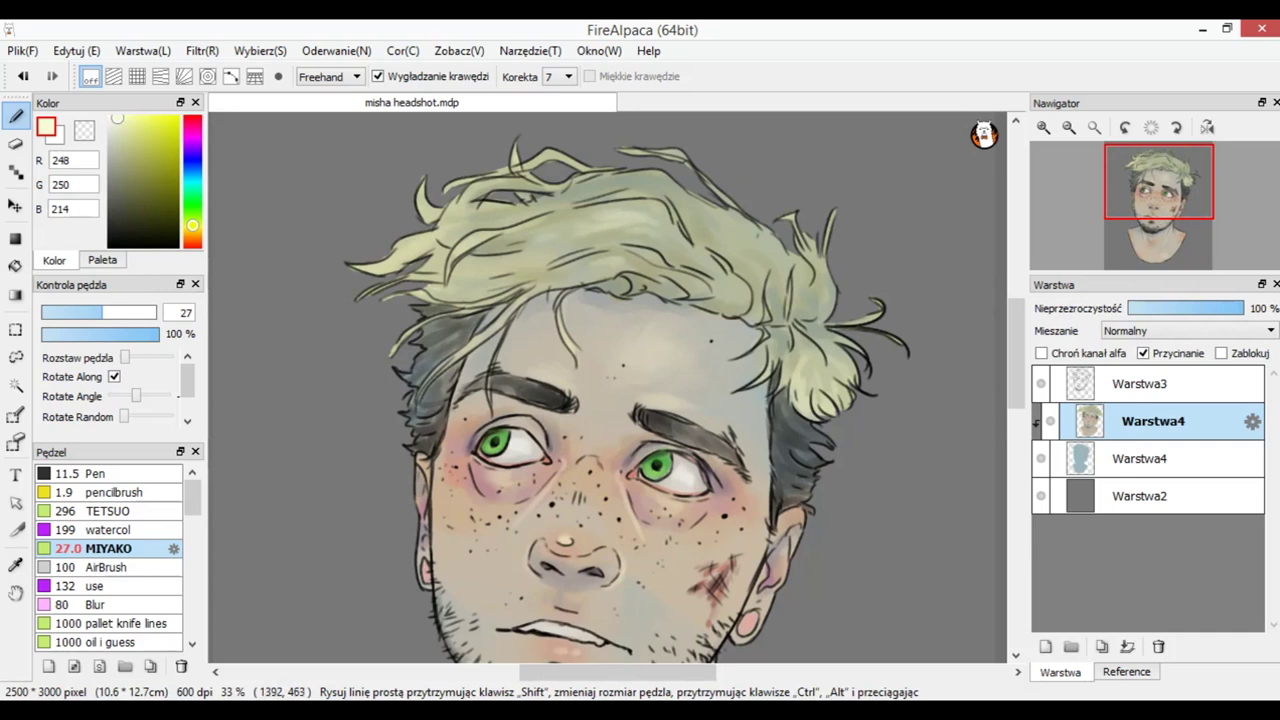
left_click_drag(692, 211, 716, 238)
left_click_drag(742, 236, 726, 229)
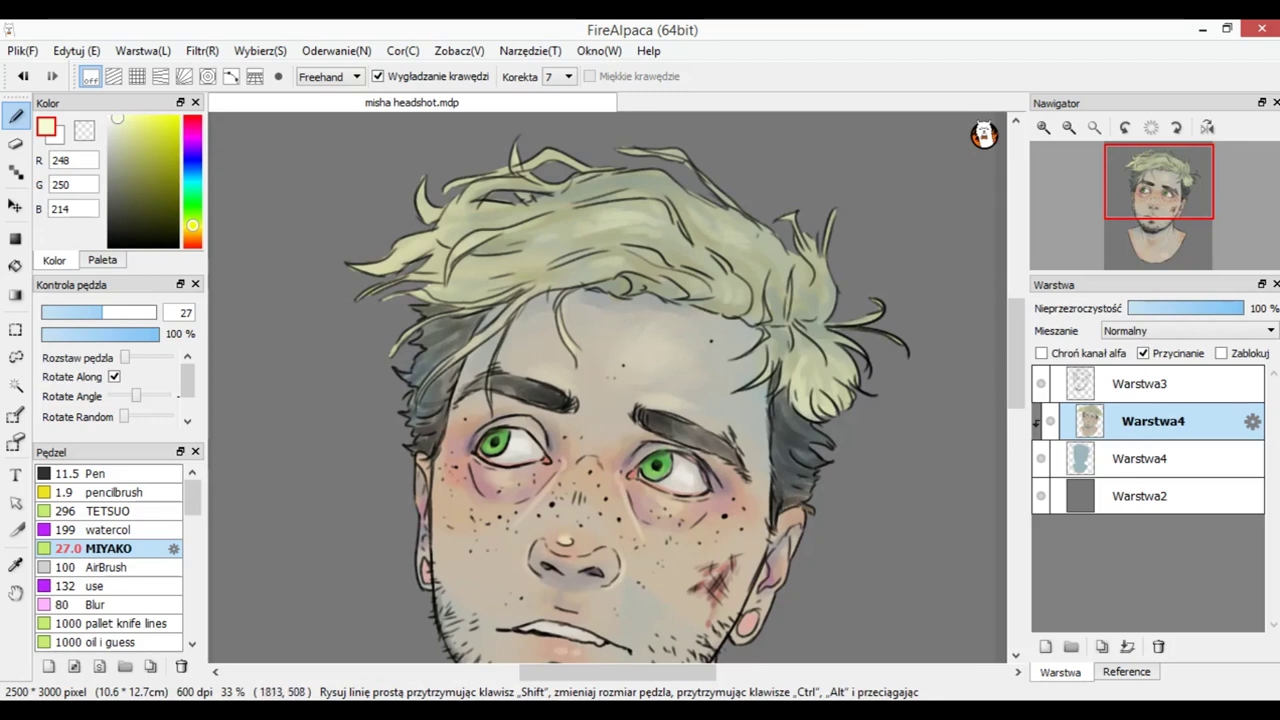
Step: Merge the clipped colour layer Warstwa4 down into the base layer beneath it, and toggle the merged layer's visibility to check it
left_click(1069, 128)
left_click_drag(1148, 245, 1158, 221)
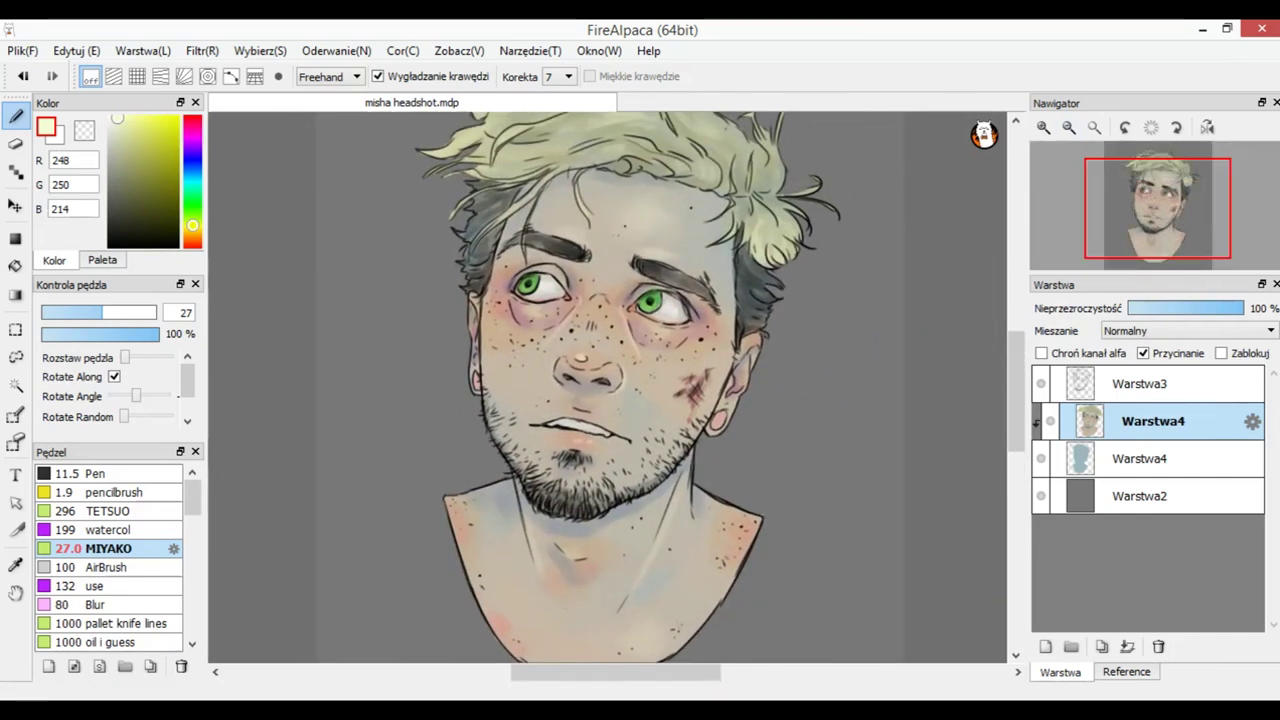
left_click(1140, 383)
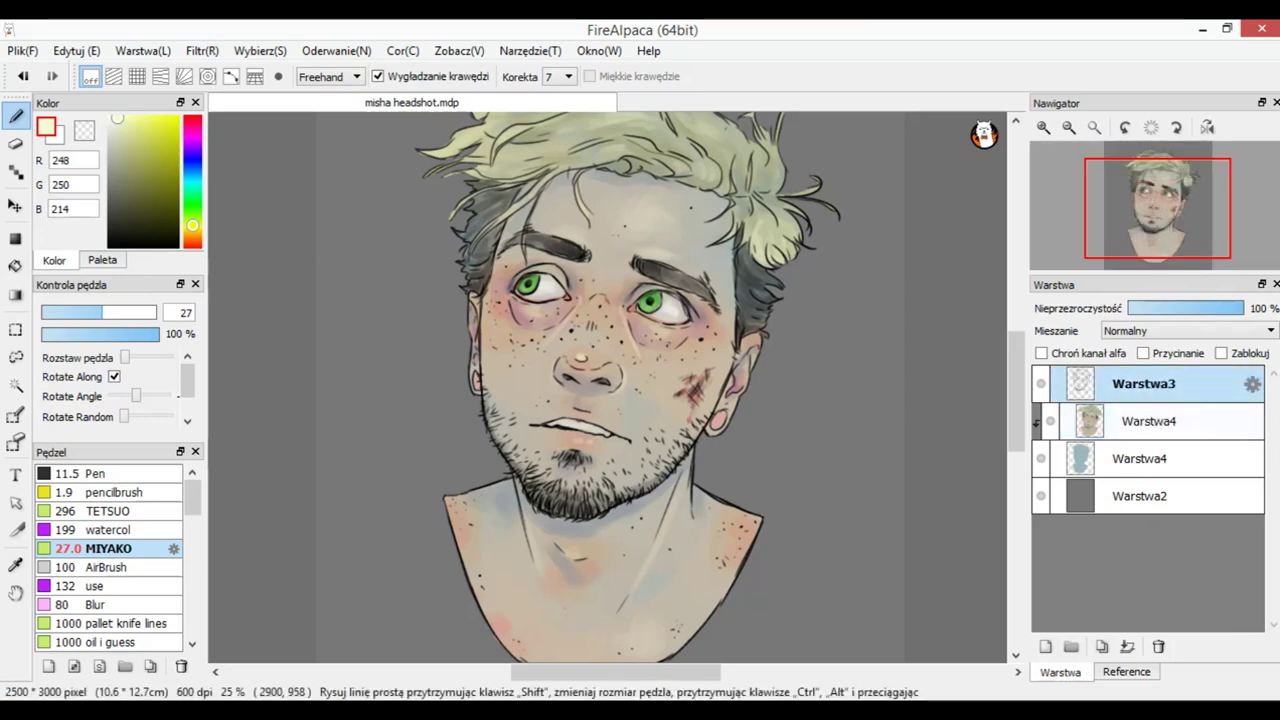
left_click(1153, 421)
left_click(1127, 646)
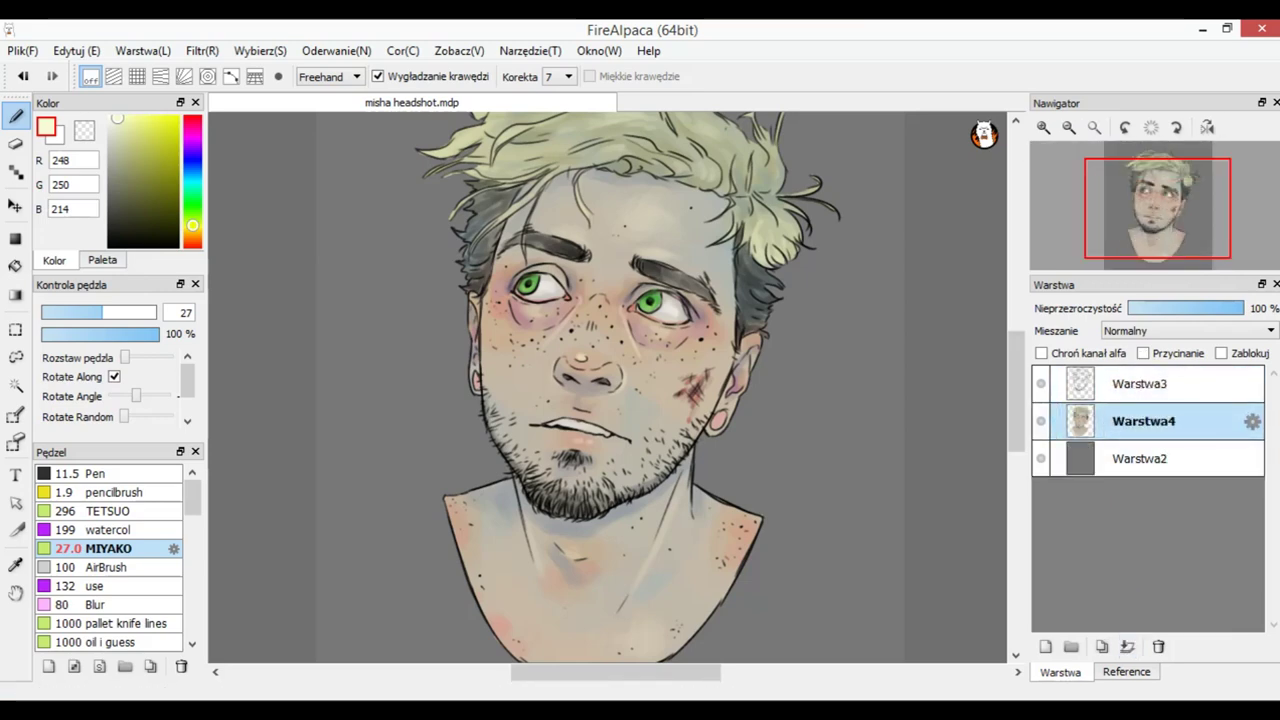
left_click(1041, 421)
left_click(1041, 421)
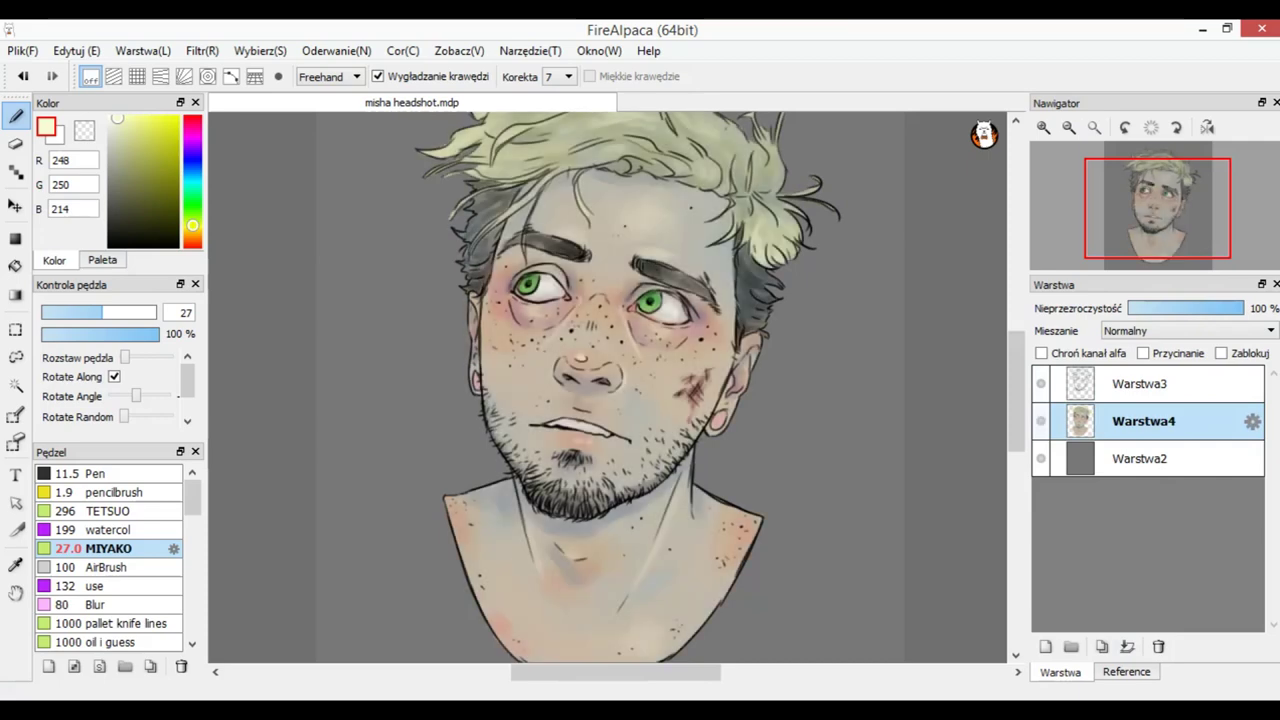
Step: Add a new layer above the line-art layer Warstwa3 and clip it to the line art
left_click(1144, 384)
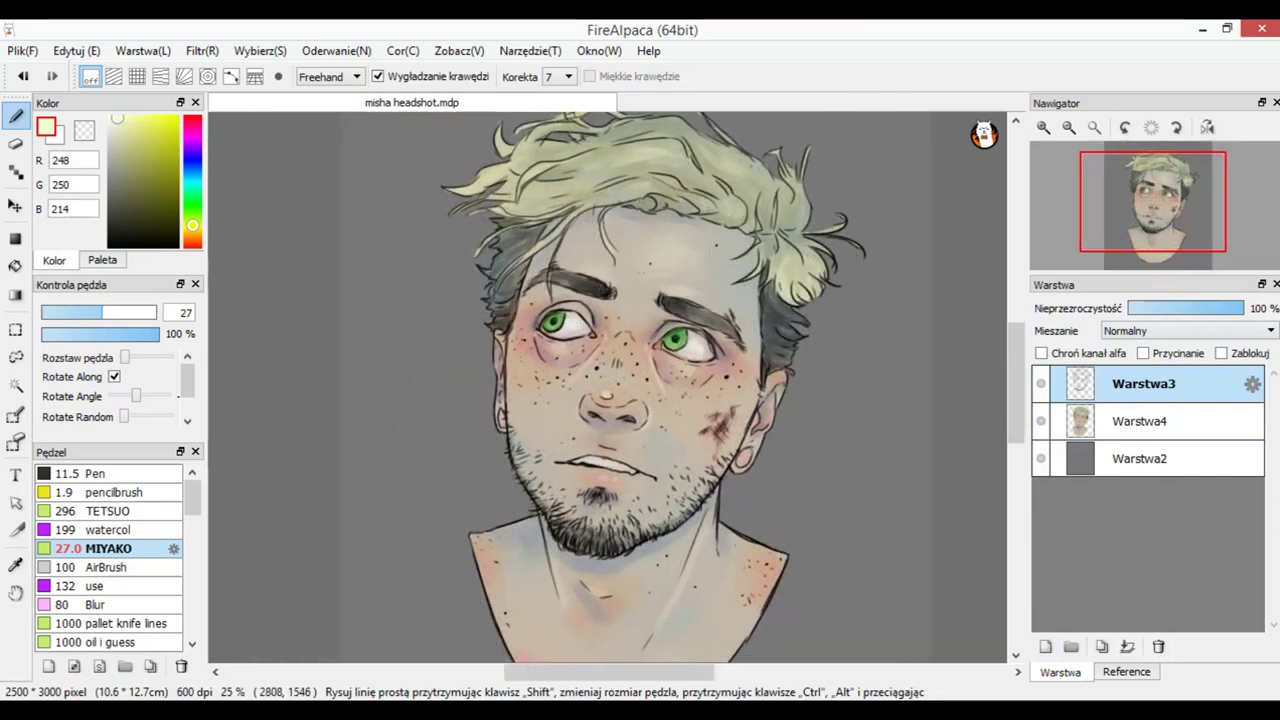
left_click(1045, 646)
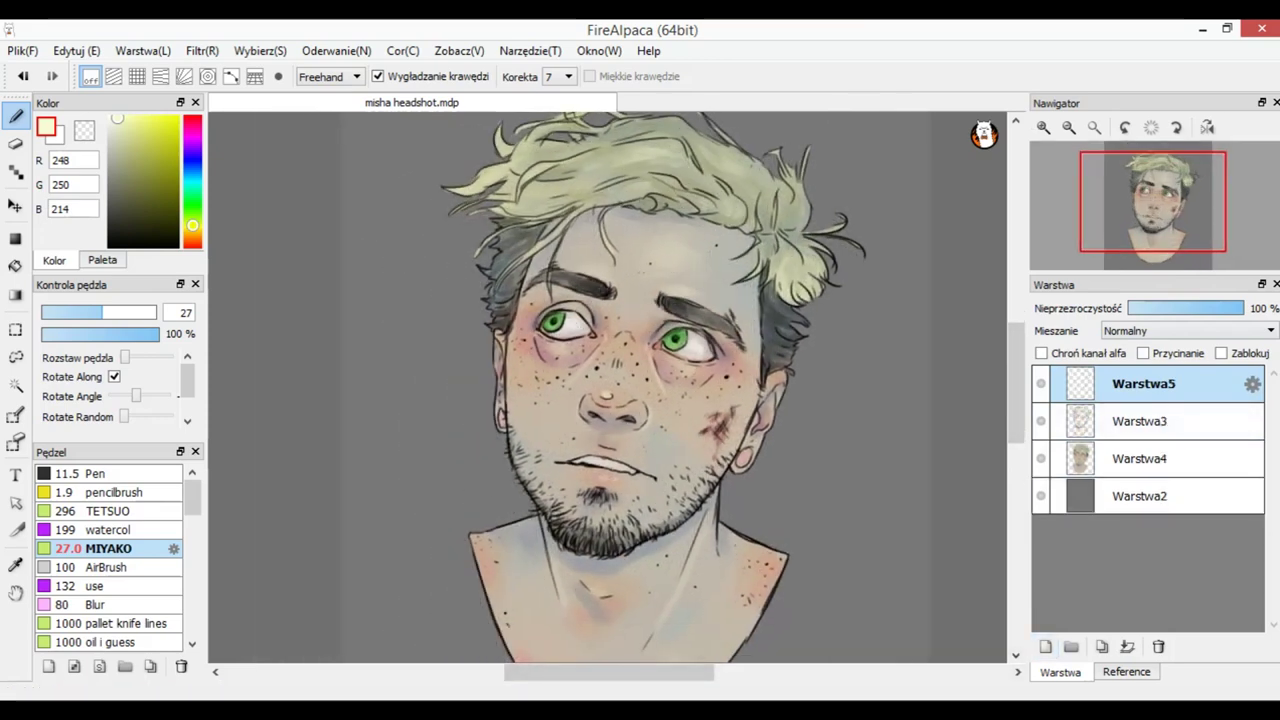
left_click(1143, 353)
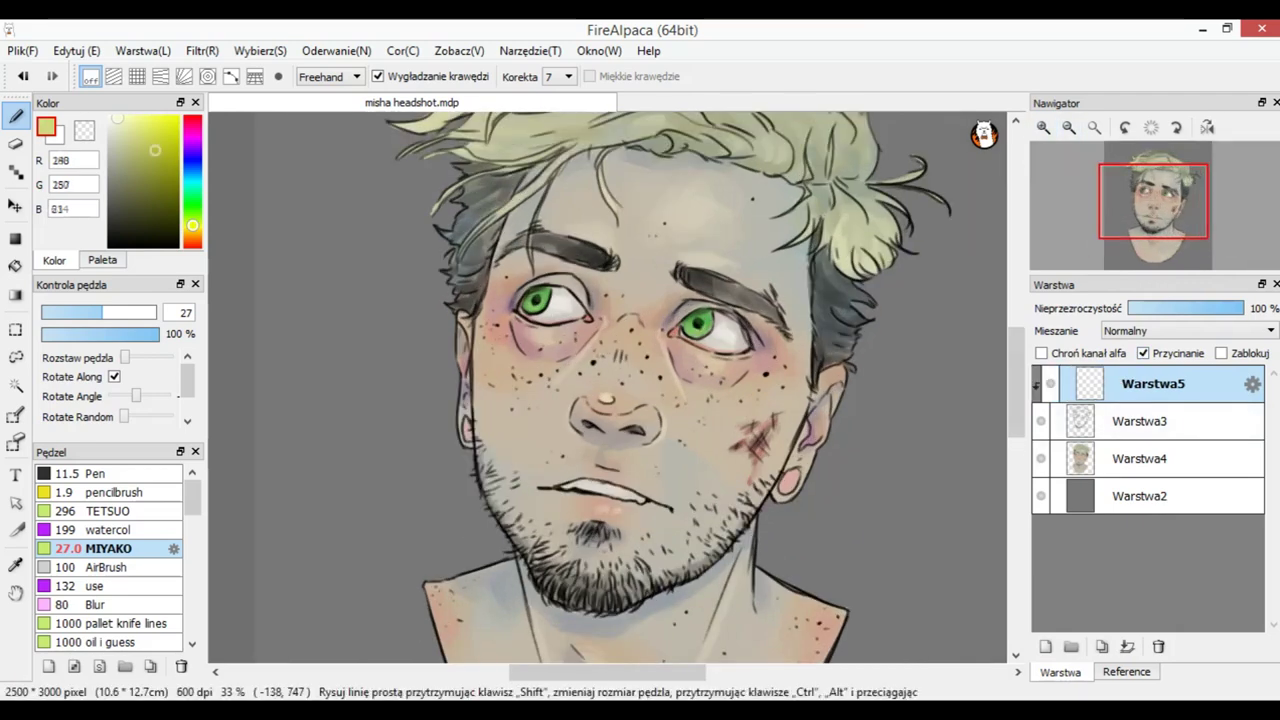
left_click(166, 153)
left_click_drag(590, 388, 606, 388)
left_click_drag(143, 312, 153, 312)
mouse_move(488, 262)
left_mouse_down()
mouse_move(463, 328)
mouse_move(467, 382)
left_mouse_up()
key("ctrl+z")
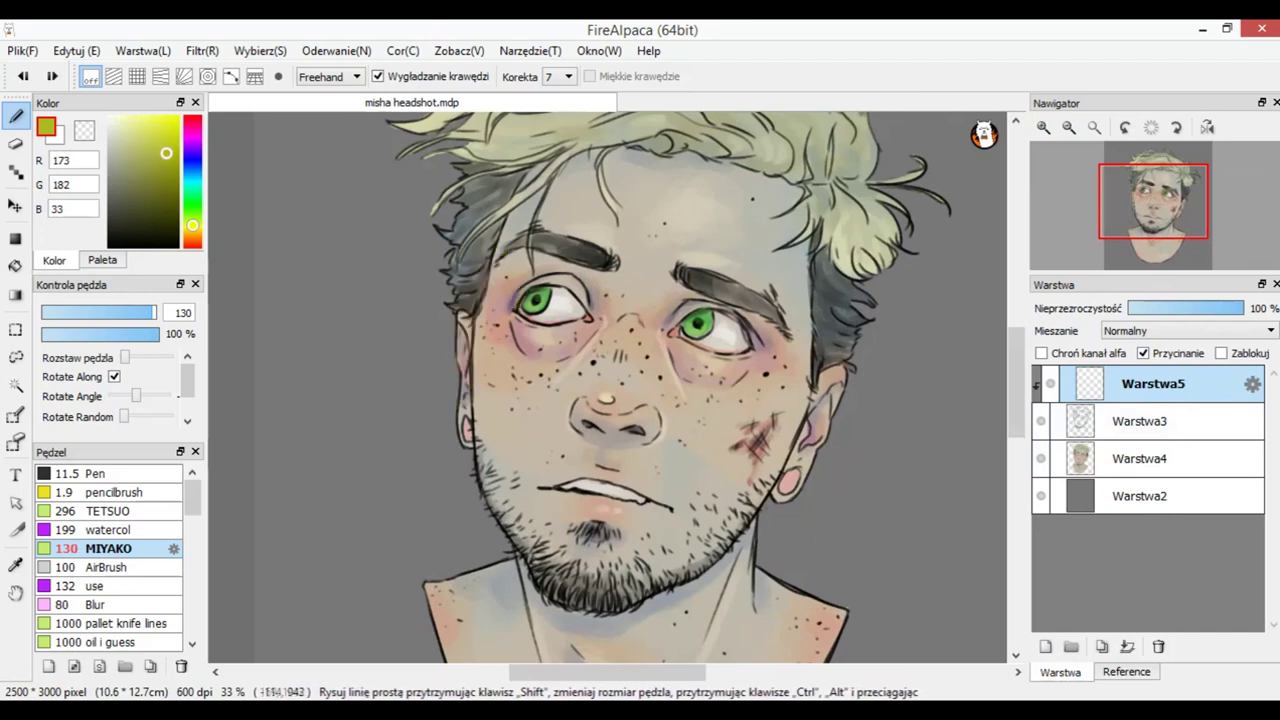
Step: Tint the line art around the eyes and nose red (RGB 194, 51, 45) with the AirBrush at size 117
left_click(193, 245)
left_click_drag(162, 139, 162, 146)
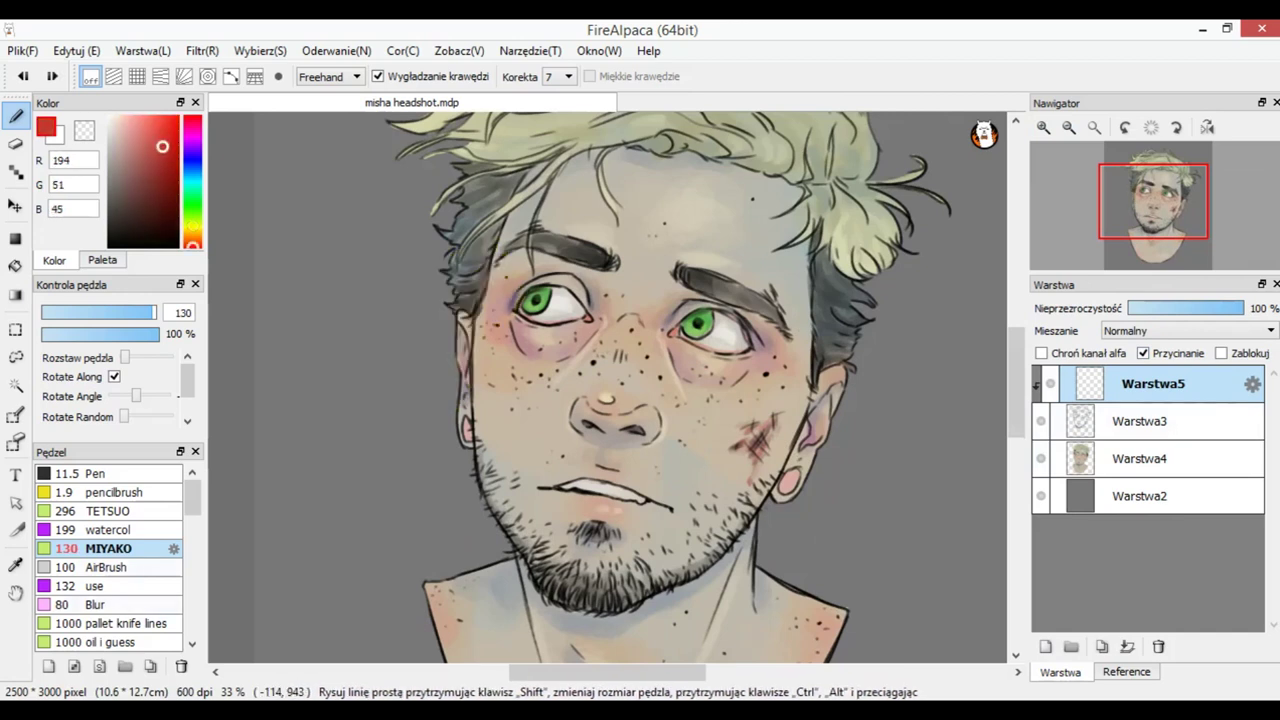
left_click(120, 567)
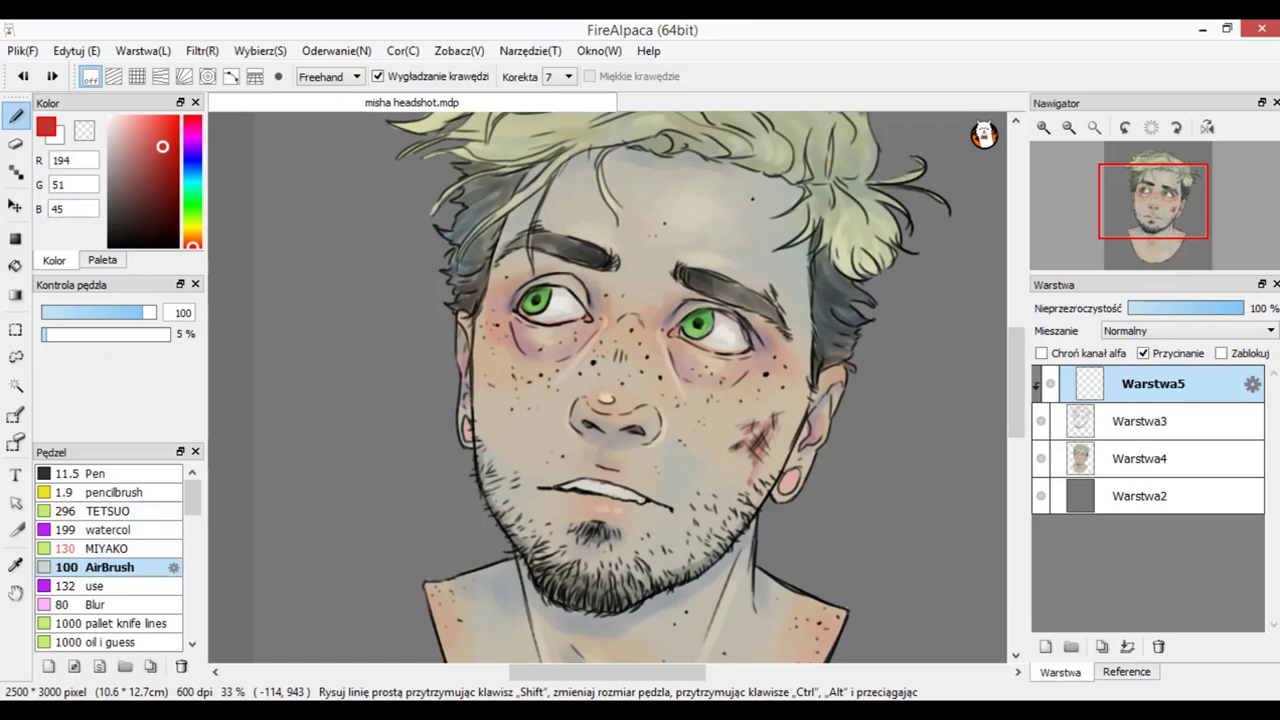
left_click_drag(133, 313, 149, 313)
left_click(1043, 127)
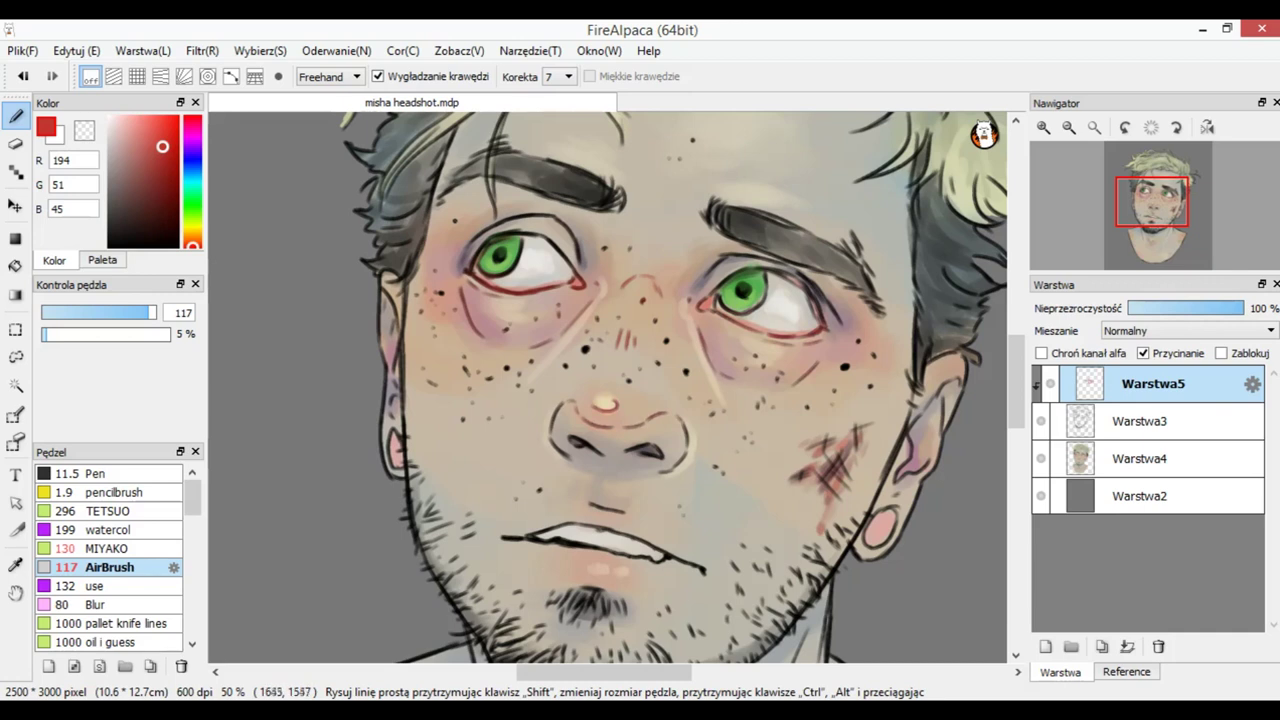
left_click_drag(940, 445, 776, 458)
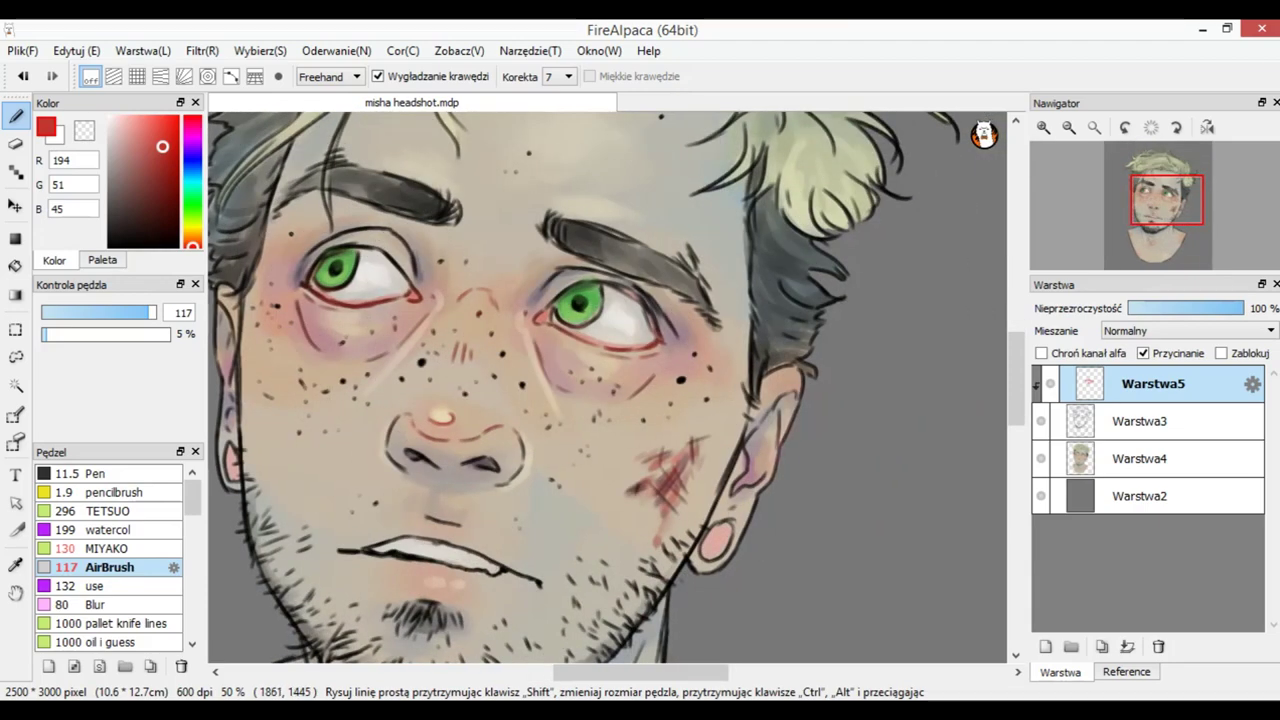
scroll(607, 396, "left", 8)
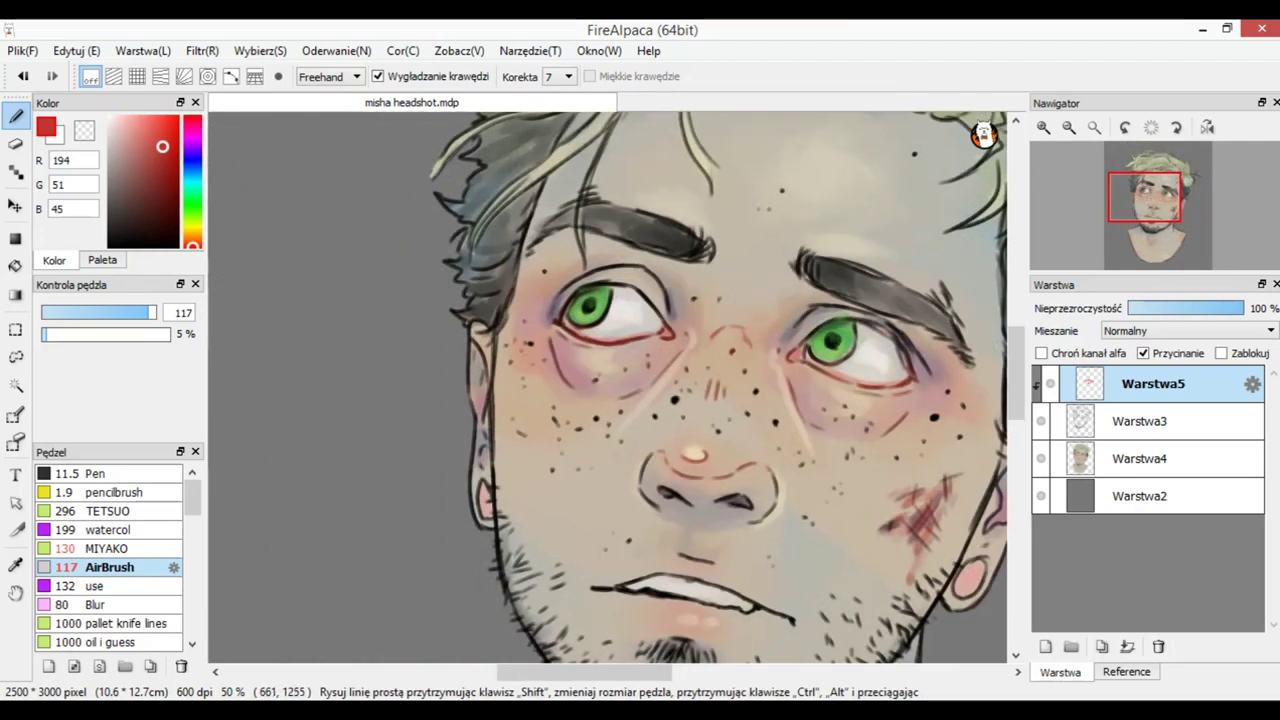
scroll(607, 396, "down", 5)
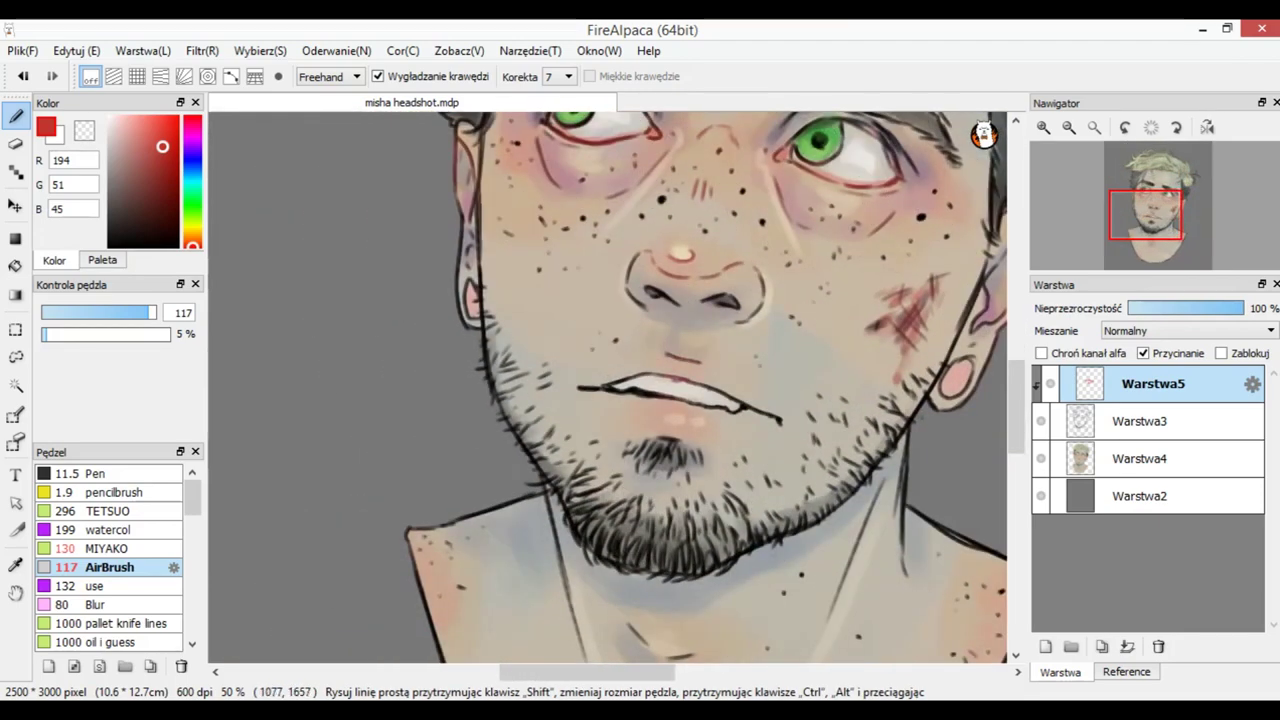
Step: Tint the mouth, ear and neck lines with the same red, raising the AirBrush size to 155 for the neck
left_click(1069, 128)
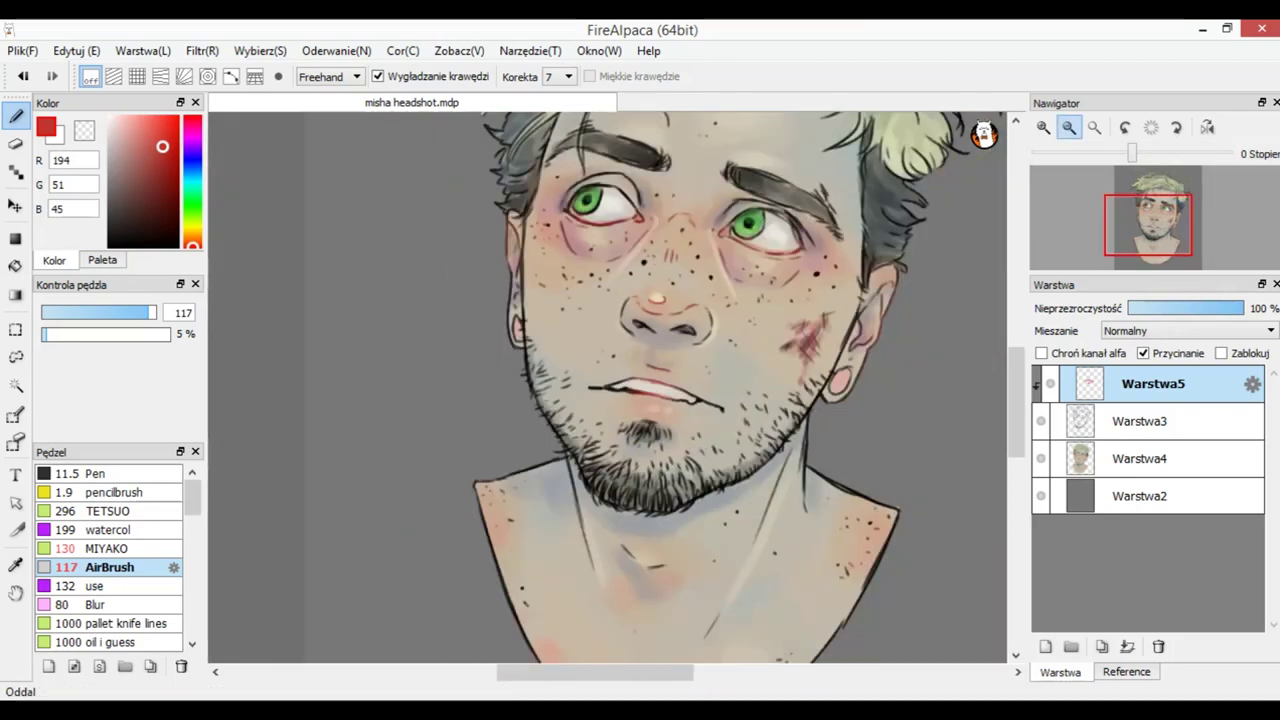
left_click_drag(877, 276, 817, 364)
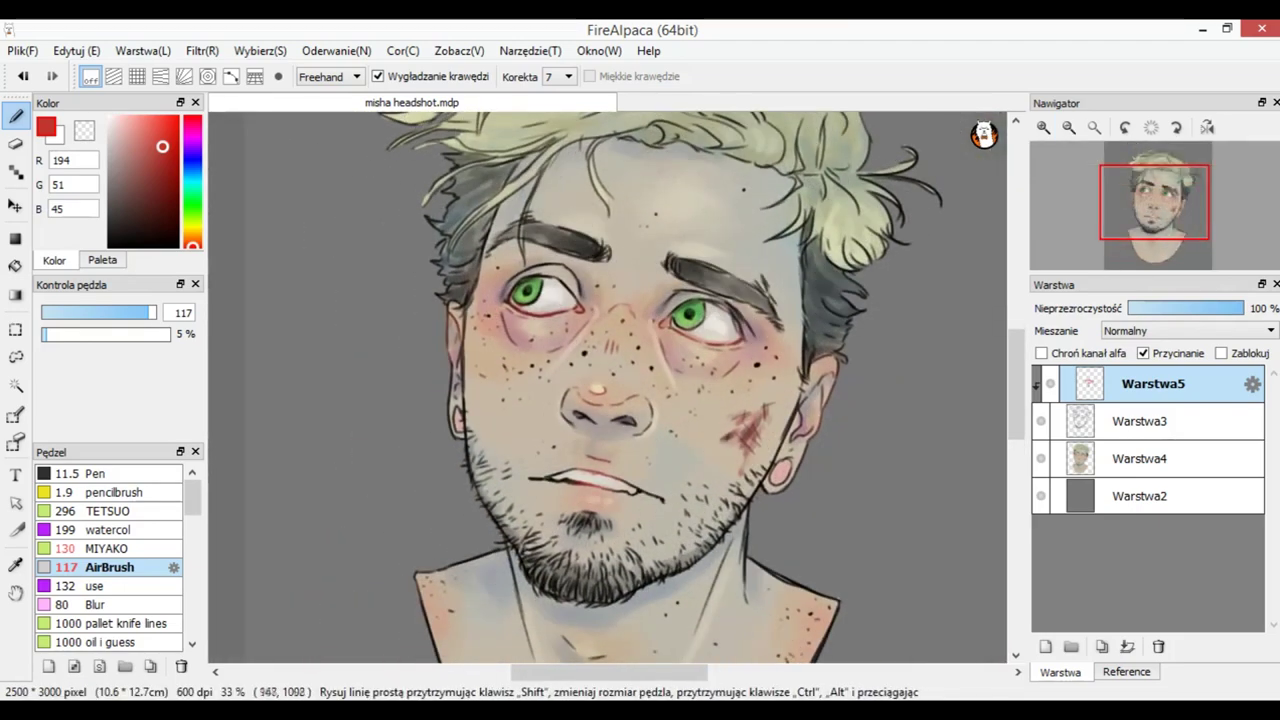
left_click_drag(1155, 216, 1151, 243)
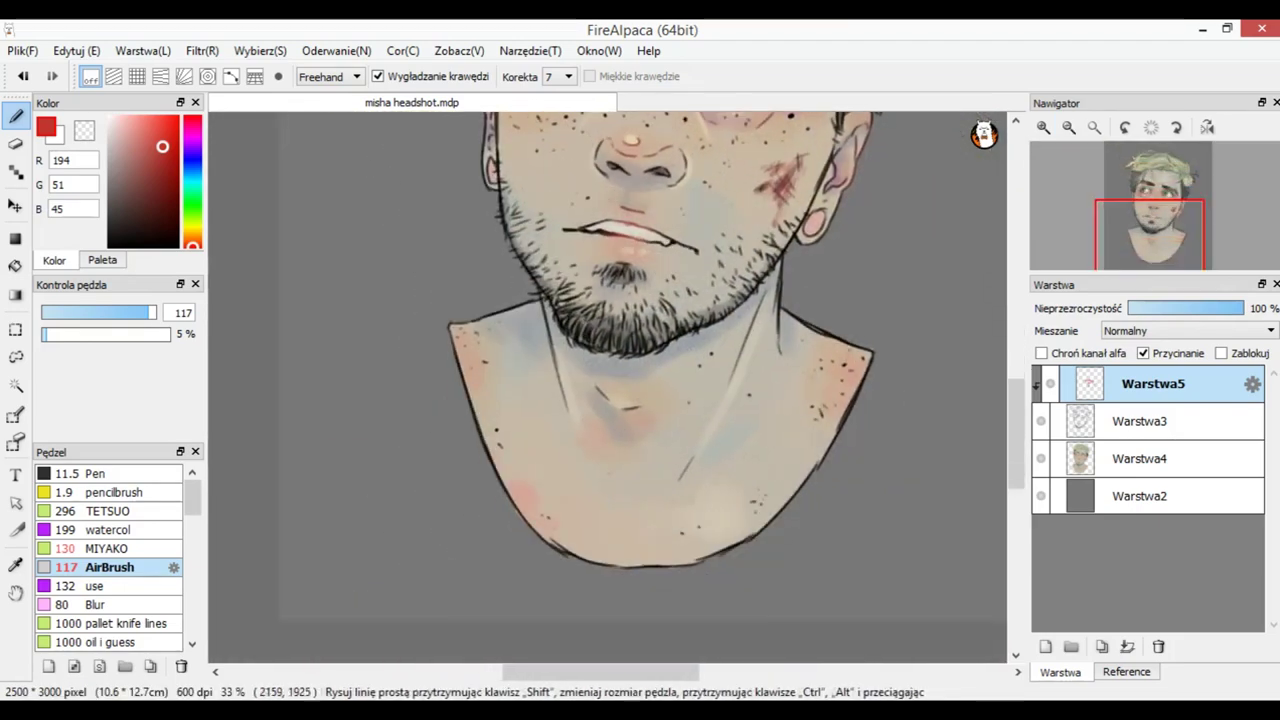
left_click(154, 313)
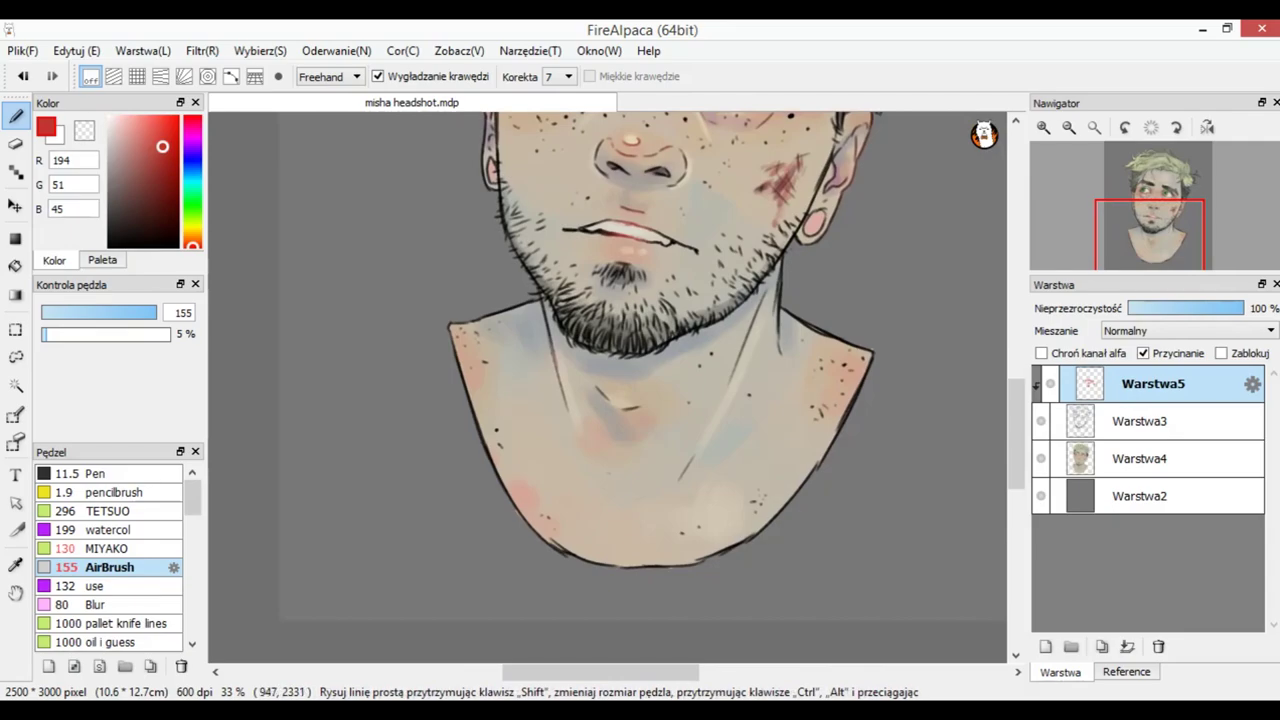
Step: Tint the blond hair's line art muted green (RGB 141, 159, 103) with the AirBrush at size 133
left_click_drag(1171, 239, 1160, 201)
left_click(193, 207)
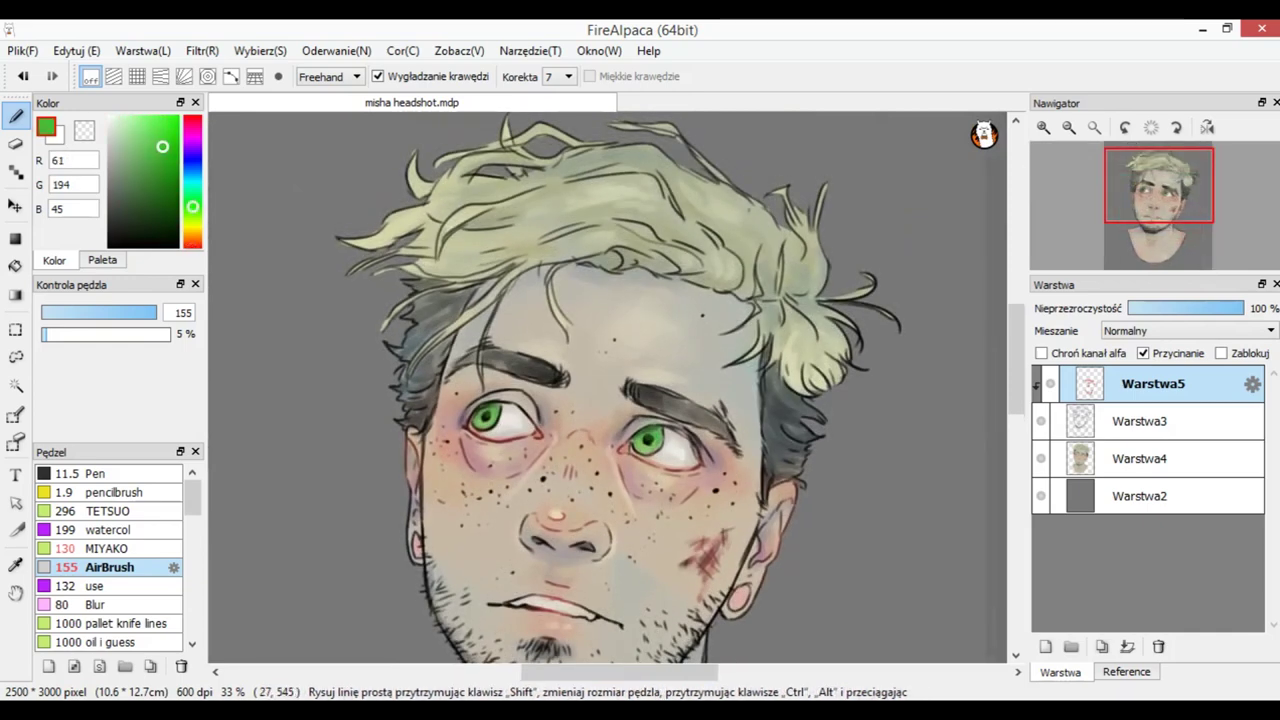
left_click_drag(193, 207, 193, 219)
left_click_drag(153, 147, 140, 169)
left_click_drag(110, 313, 154, 313)
left_click(142, 165)
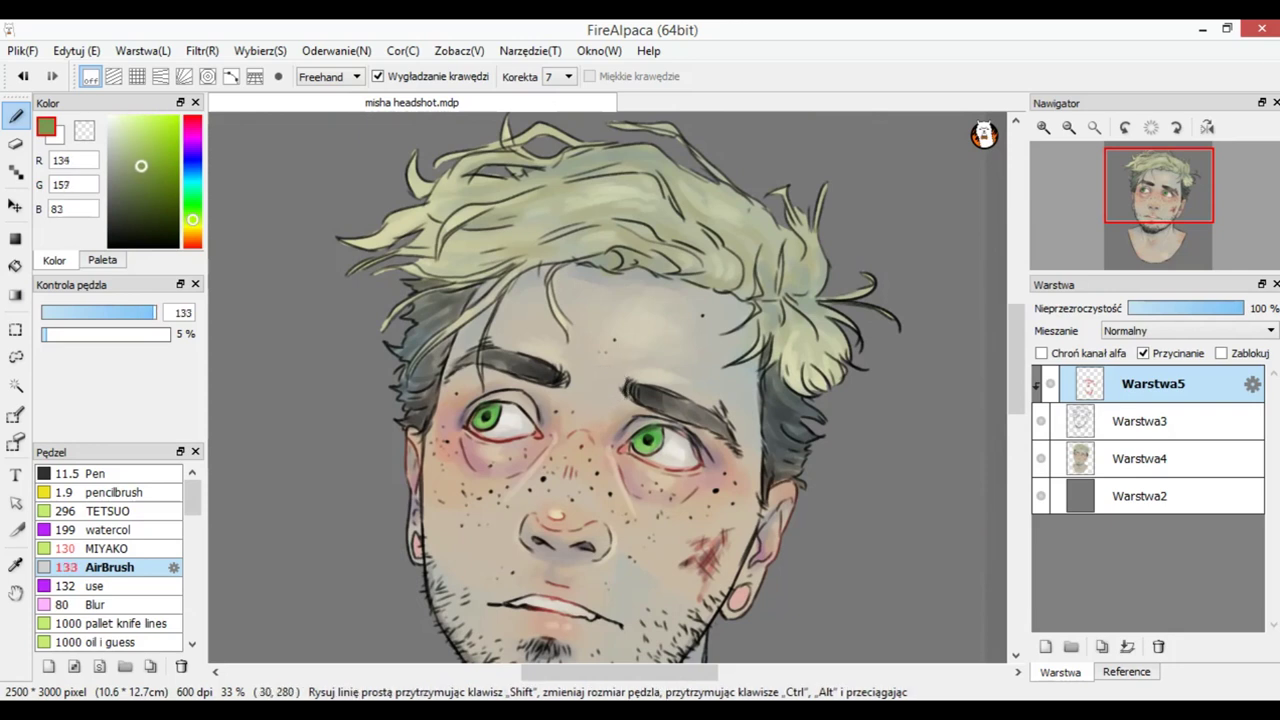
left_click_drag(142, 165, 132, 165)
left_click_drag(460, 186, 362, 240)
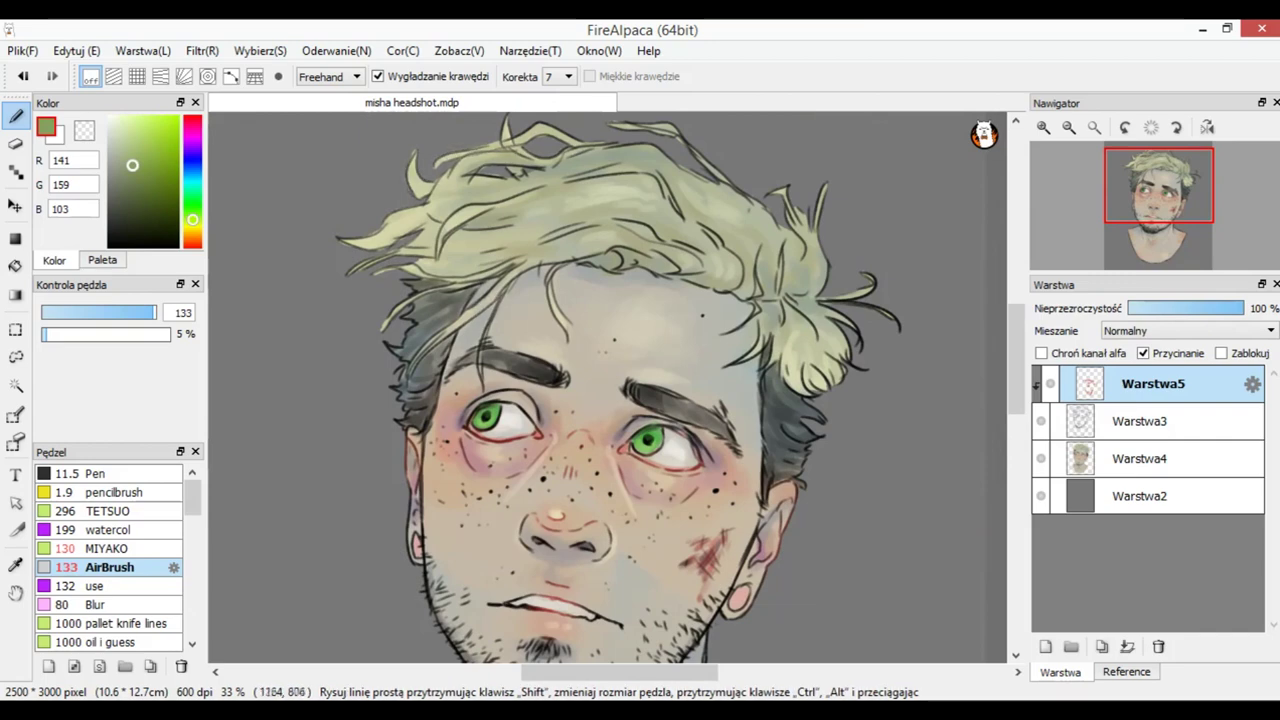
left_click_drag(1160, 186, 1168, 175)
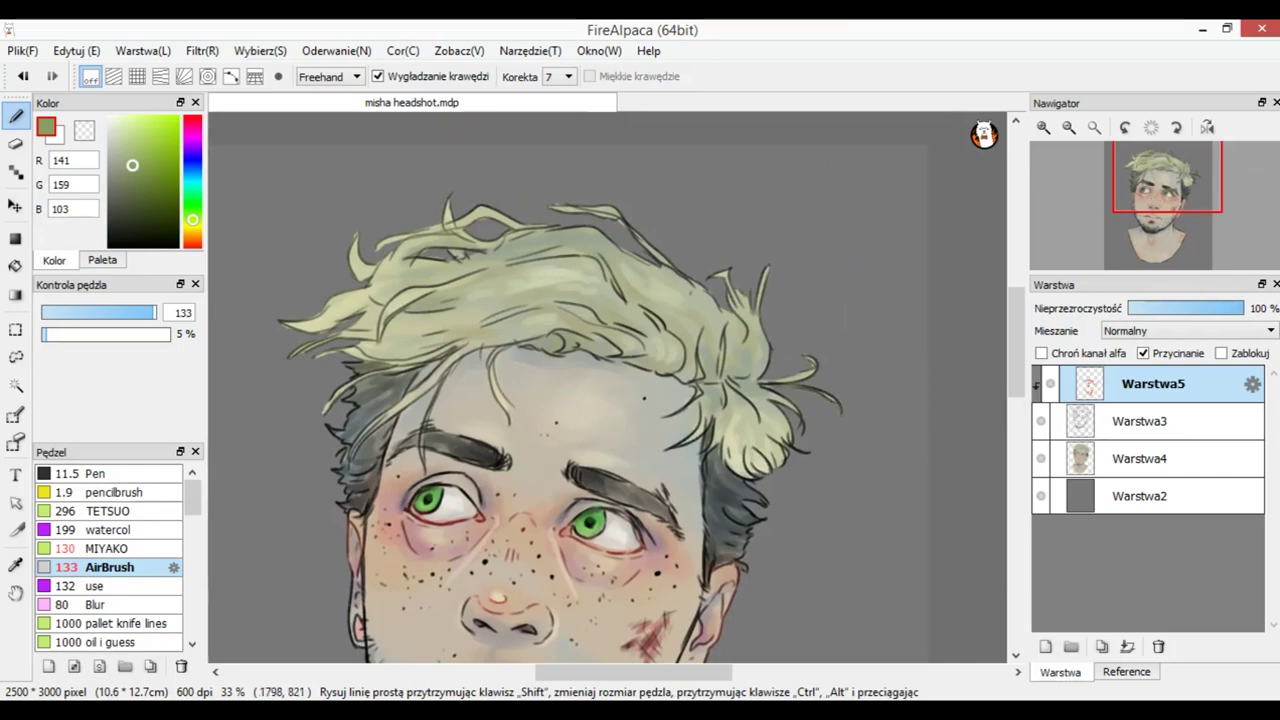
Step: Tint the upper eyelid lines of both eyes grey-blue (RGB 94, 113, 157) with the AirBrush at size 38.4
mouse_move(1170, 203)
left_mouse_down()
mouse_move(1166, 218)
mouse_move(1153, 209)
left_mouse_up()
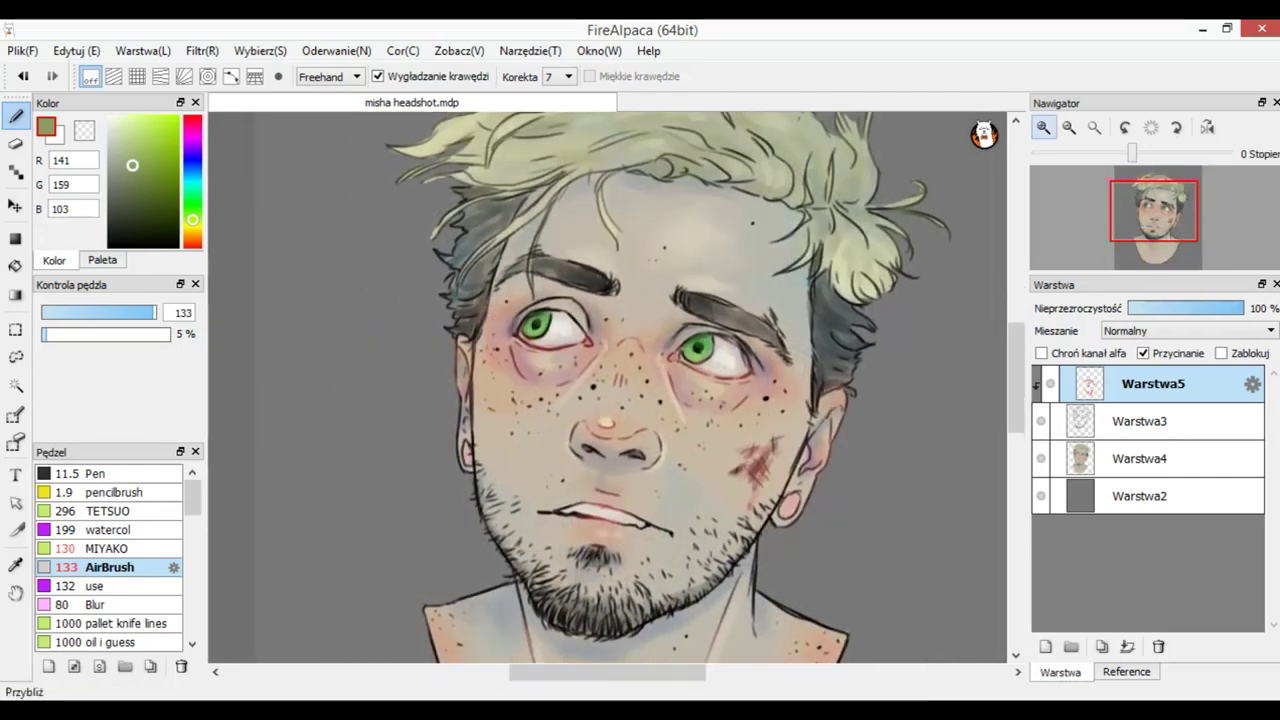
double_click(1044, 128)
left_click_drag(193, 163, 136, 166)
left_click(103, 312)
left_click_drag(103, 312, 115, 312)
left_click_drag(452, 221, 538, 213)
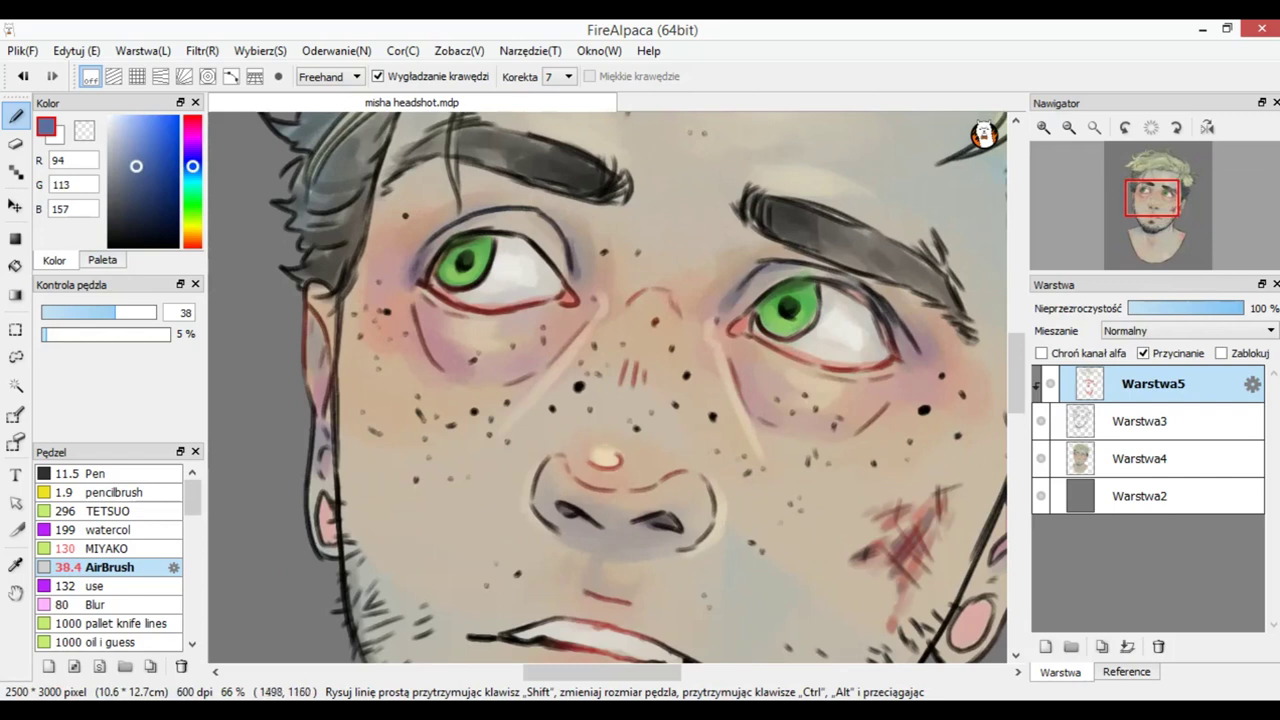
Step: Tint the iris outlines of both eyes dark green (RGB 50, 132, 31) with the AirBrush at size 26.2
left_click_drag(193, 166, 193, 208)
left_click_drag(137, 166, 163, 180)
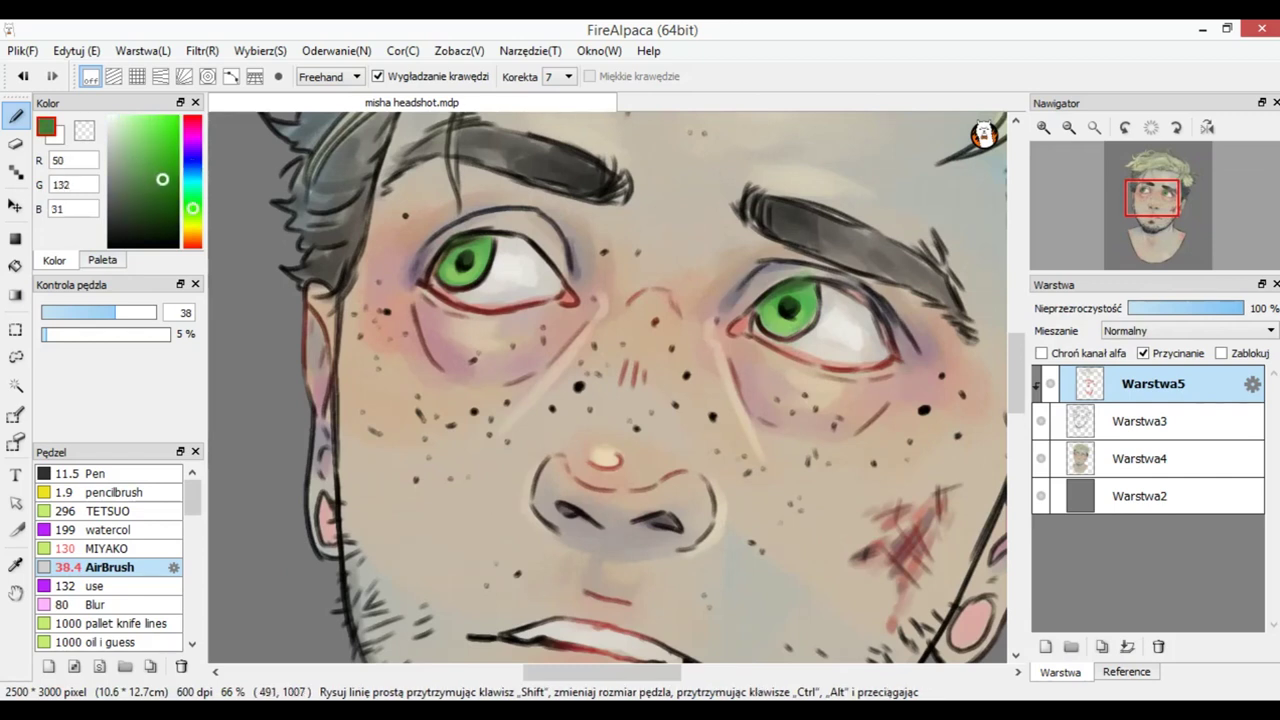
left_click_drag(115, 312, 101, 312)
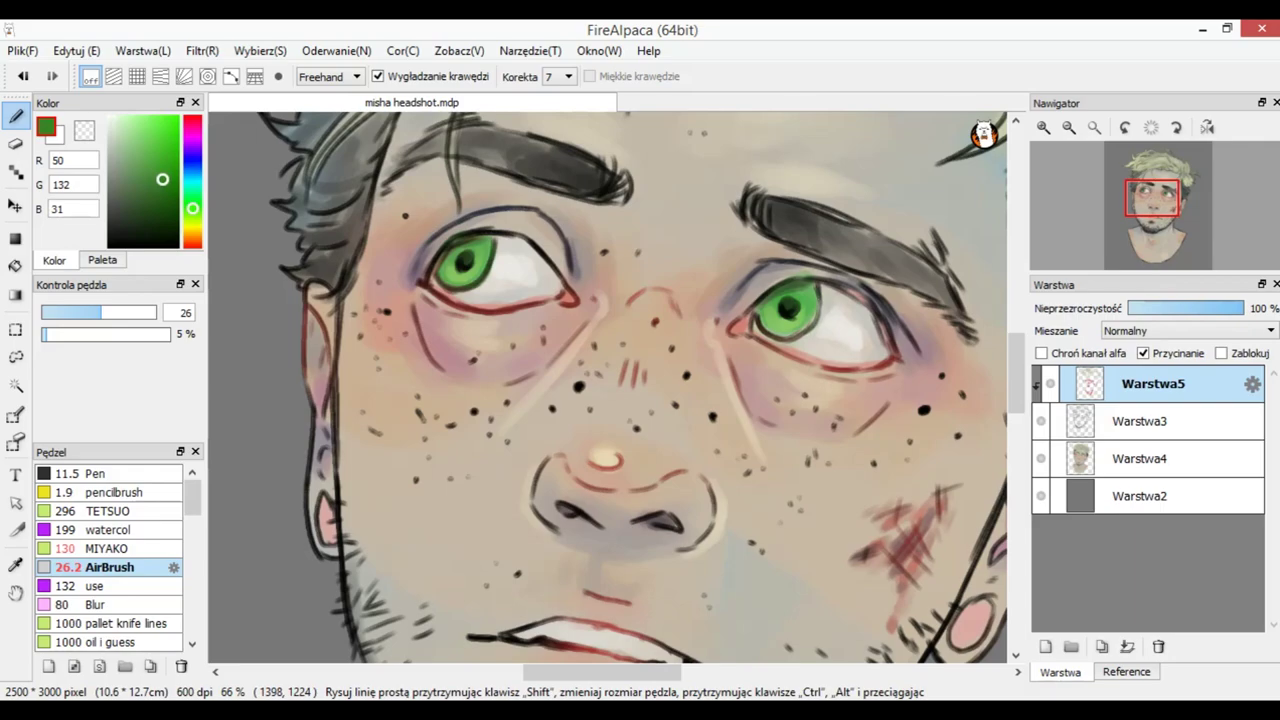
mouse_move(1157, 207)
left_mouse_down()
mouse_move(1158, 191)
mouse_move(1154, 213)
left_mouse_up()
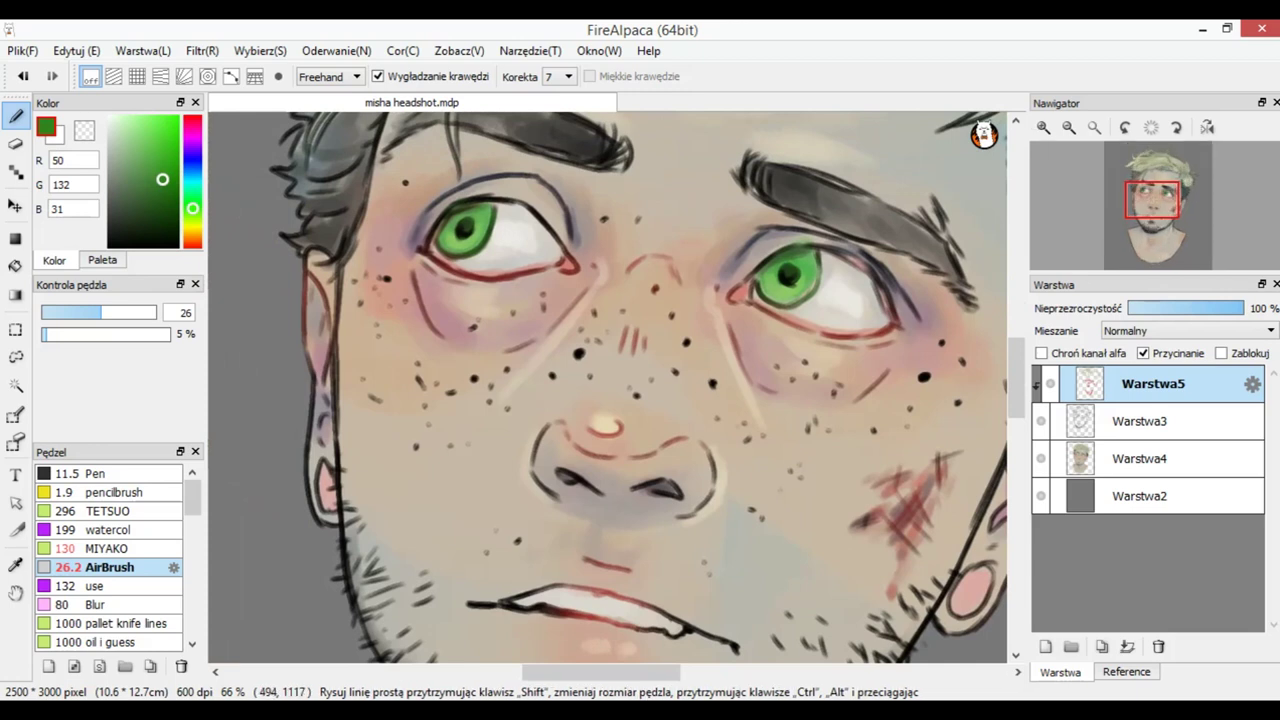
Step: Recolour the freckles on the cheeks, nose and forehead brown (RGB 128, 84, 58) with the MIYAKO brush at size 26.2
left_click(193, 240)
left_click_drag(137, 179, 146, 181)
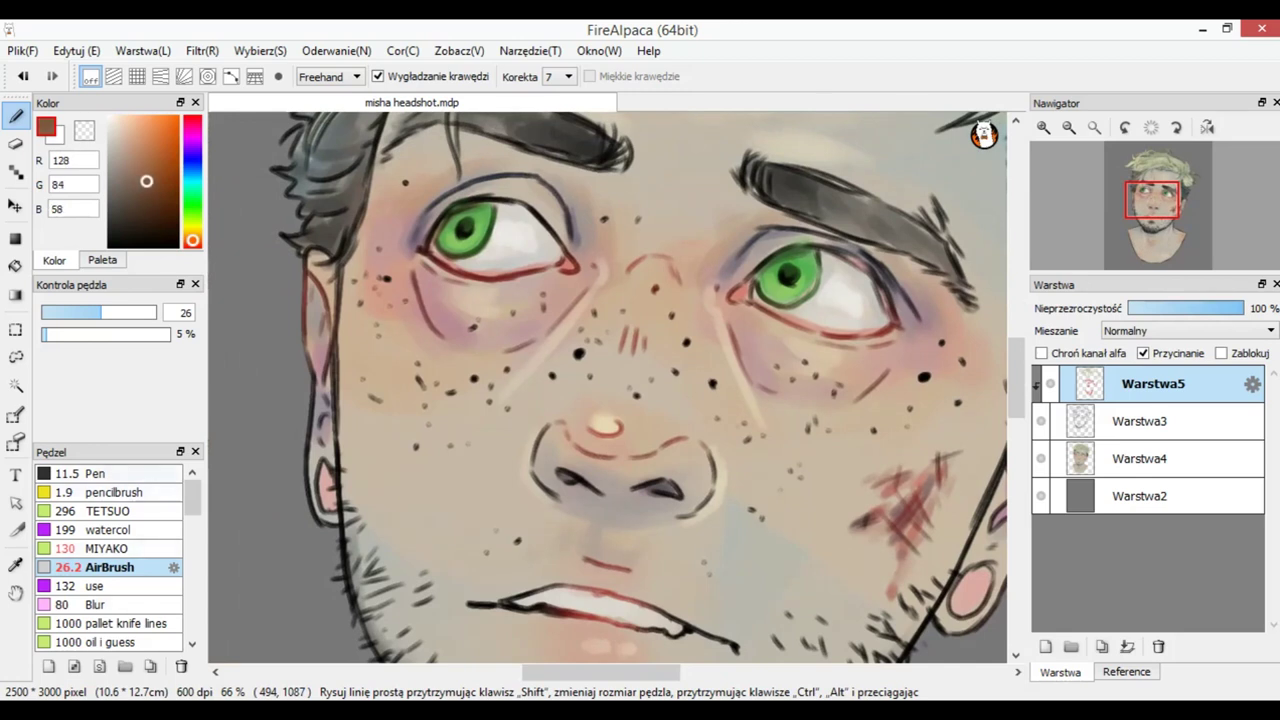
left_click(100, 474)
left_click(108, 549)
left_click(96, 312)
key("bracketright")
key("bracketright")
key("bracketright")
key("bracketleft")
key("bracketleft")
key("bracketright")
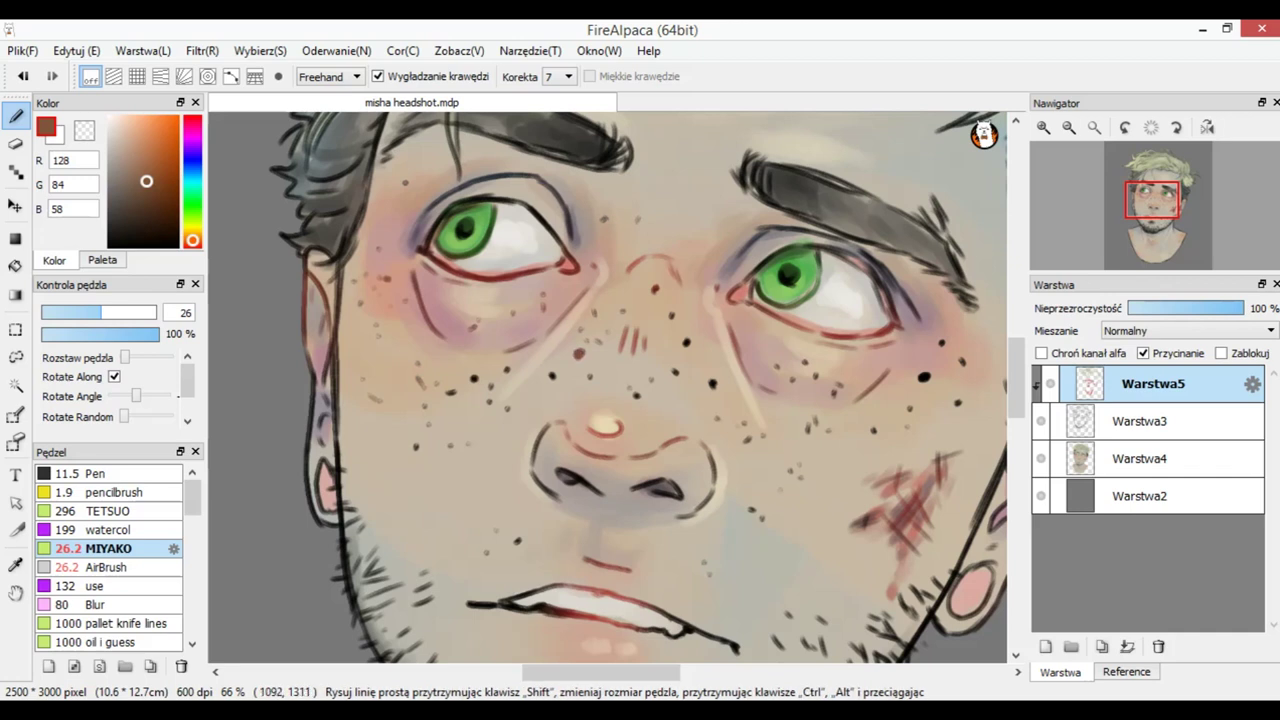
key("ctrl+z")
key("ctrl+z")
key("ctrl+z")
key("ctrl+z")
key("ctrl+z")
key("ctrl+z")
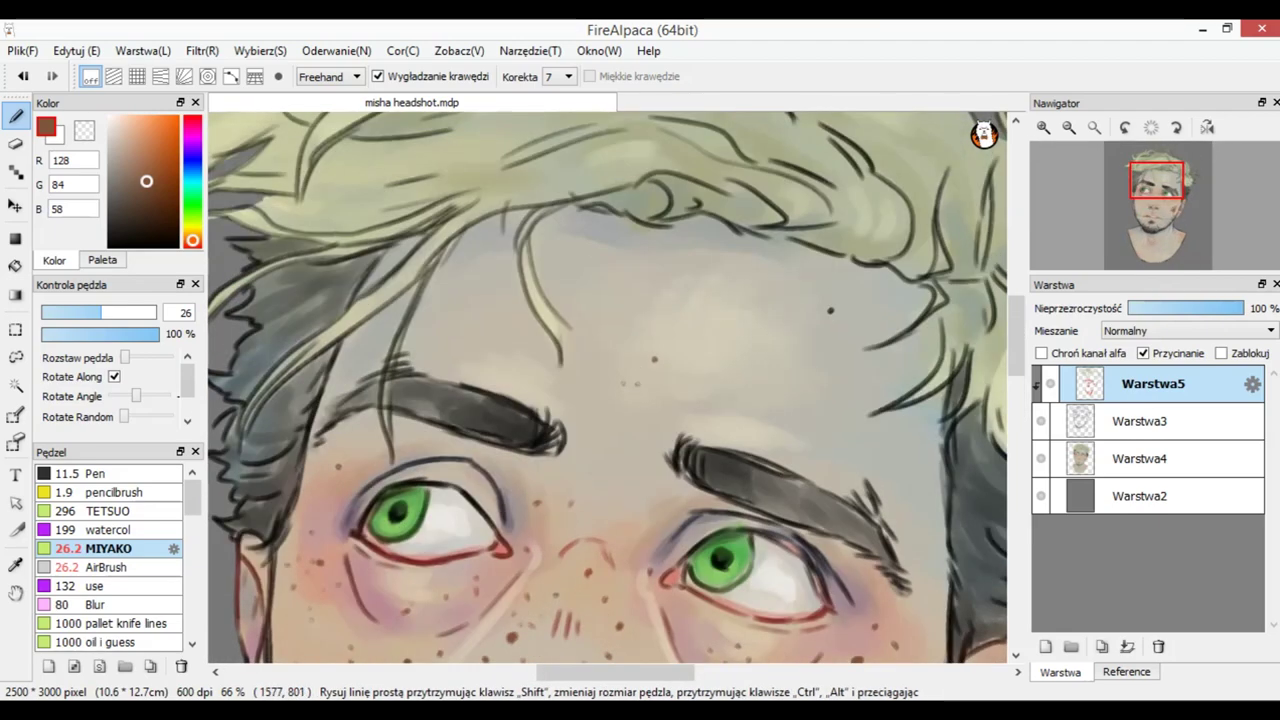
Step: Recolour the freckles on the neck, chest and shoulders with the same brown
left_click_drag(620, 580, 700, 200)
left_click_drag(600, 480, 625, 315)
left_click_drag(560, 500, 645, 340)
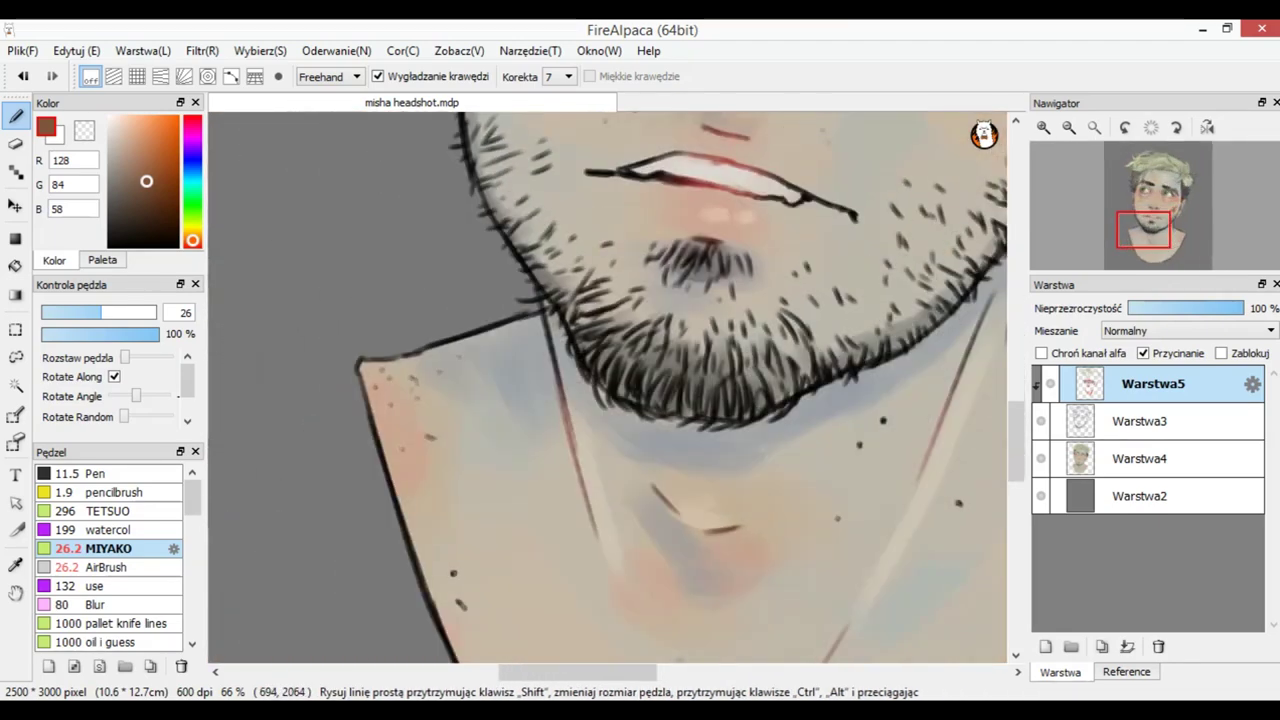
scroll(608, 387, "down", 5)
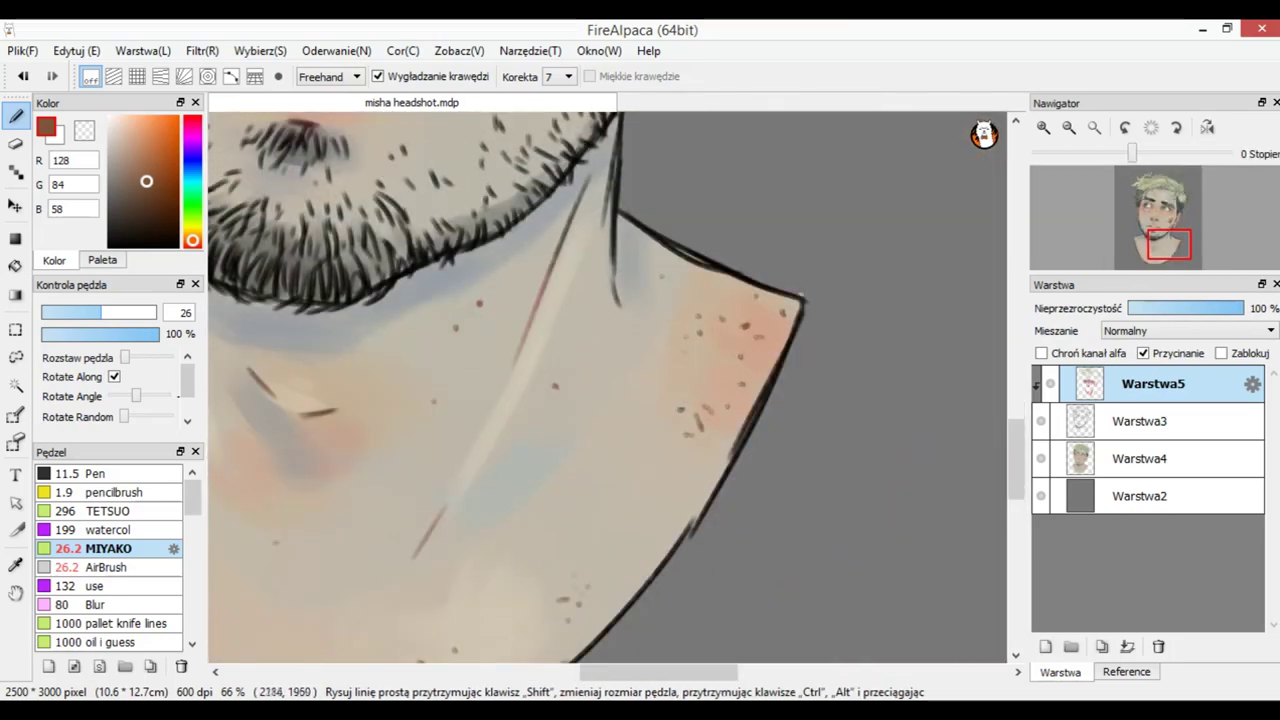
left_click(1069, 128)
left_click_drag(1169, 243, 1154, 228)
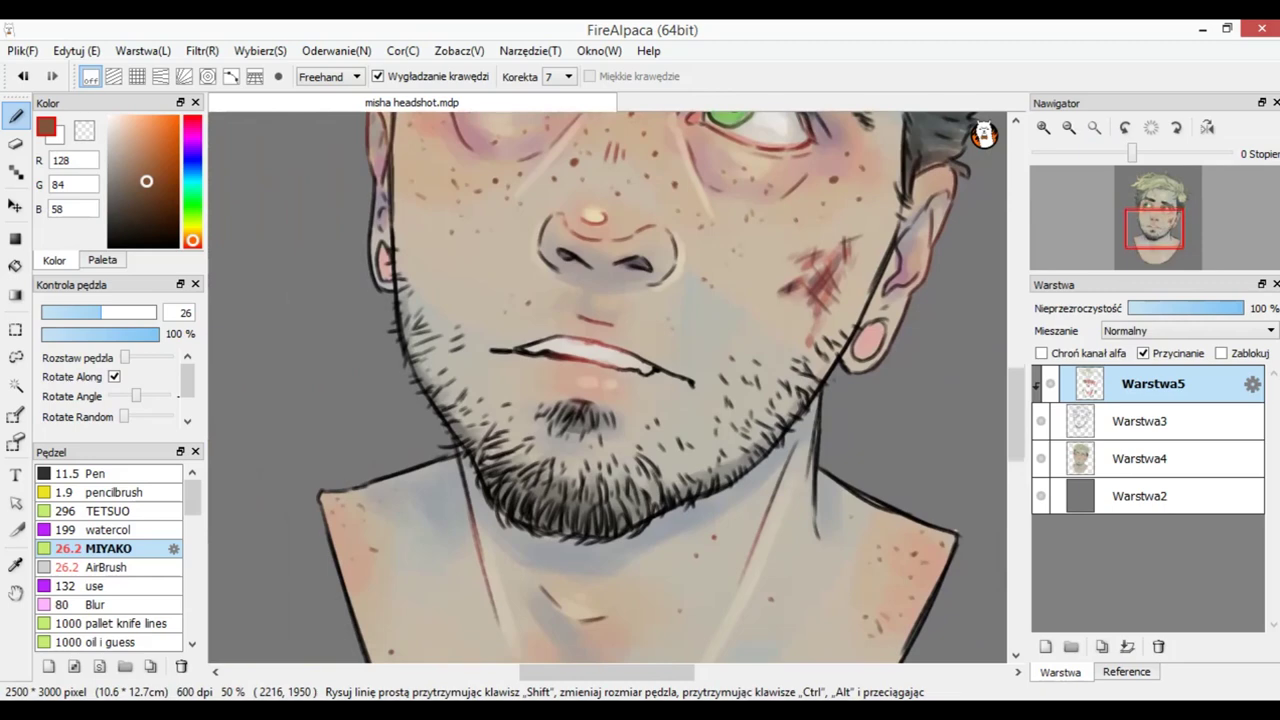
Step: Set the AirBrush to size 81.7 with light brown (RGB 184, 136, 108) and merge the clipped layer Warstwa5 into Warstwa3
scroll(608, 387, "up", 1)
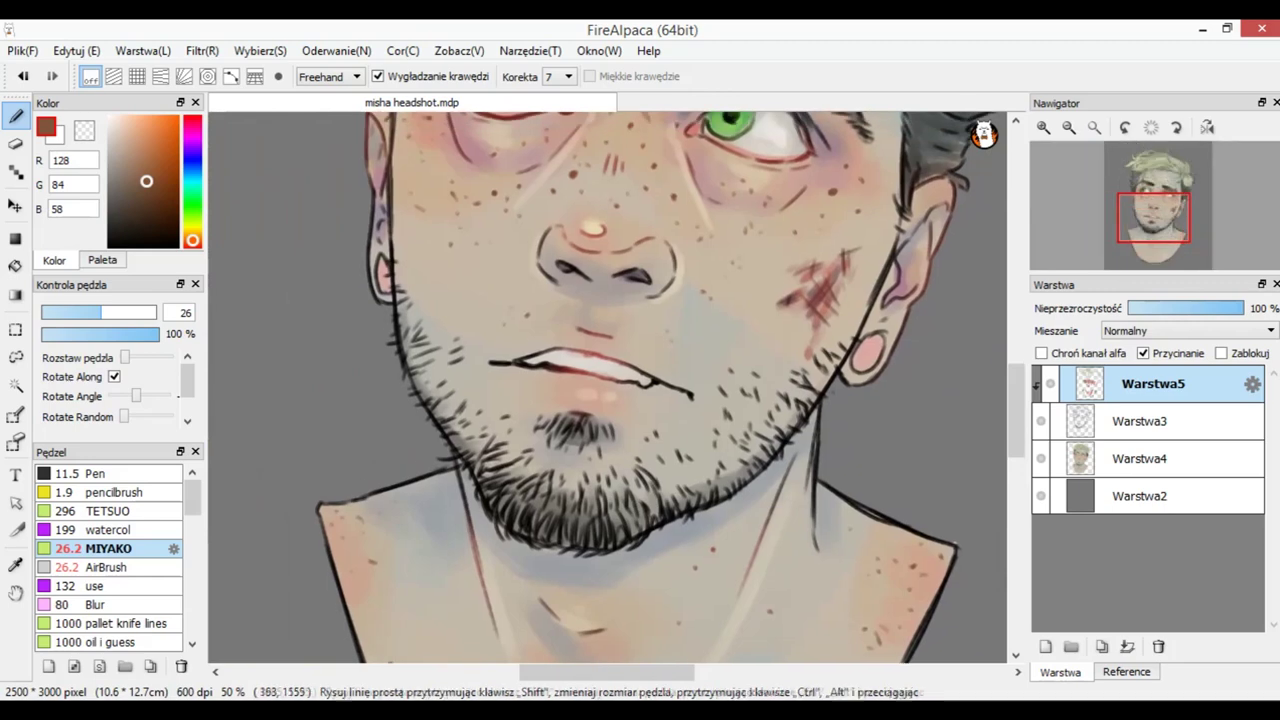
left_click_drag(146, 181, 156, 190)
left_click(108, 567)
left_click_drag(130, 313, 138, 313)
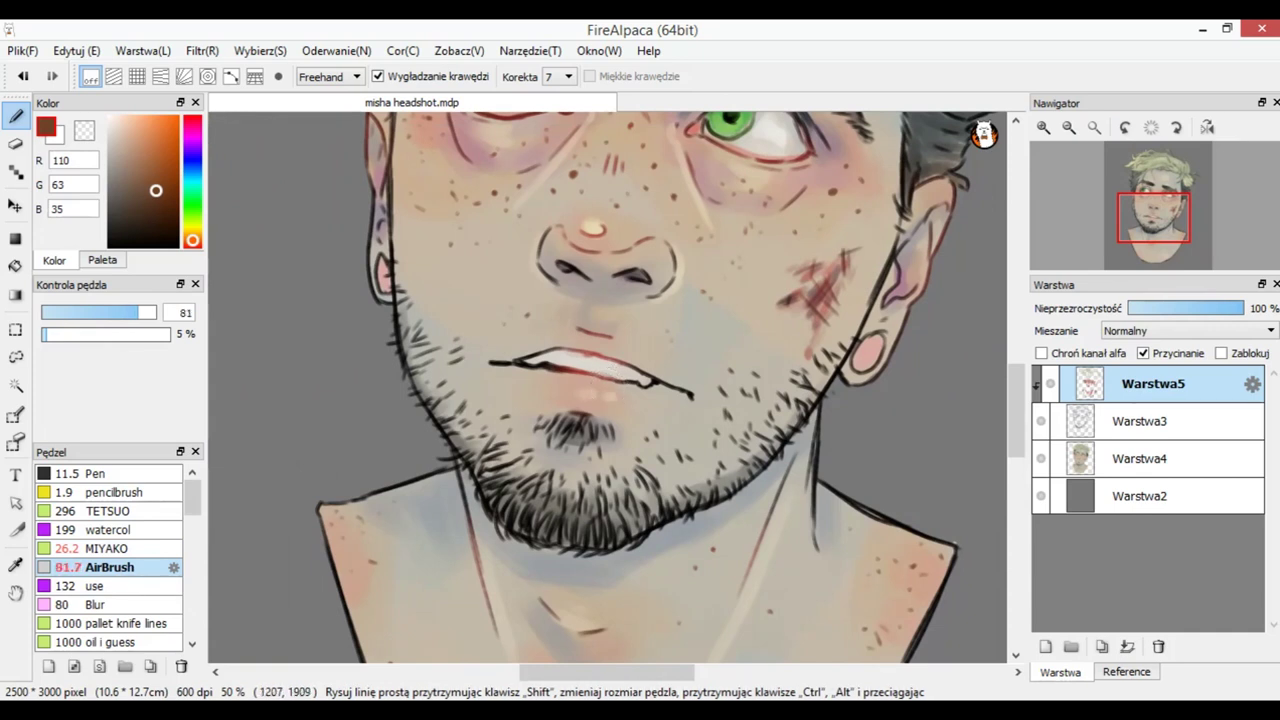
left_click(137, 152)
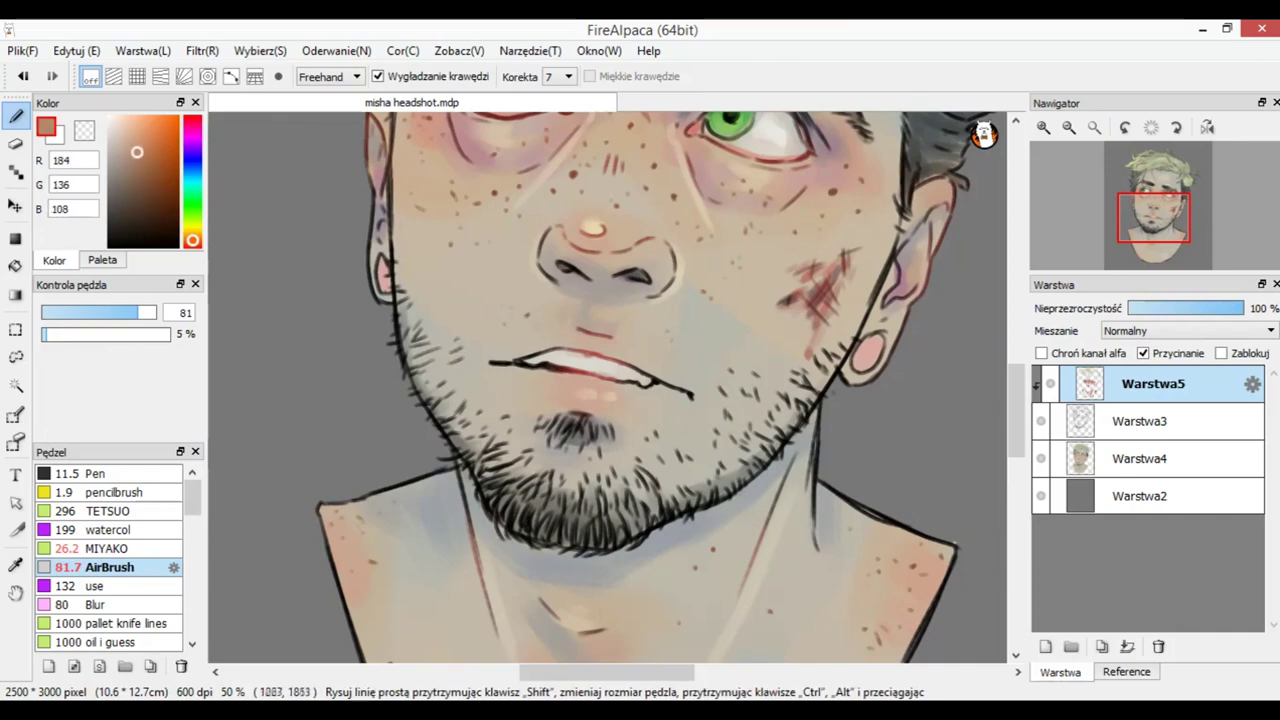
left_click_drag(1154, 227, 1157, 212)
scroll(1158, 205, "down", 2)
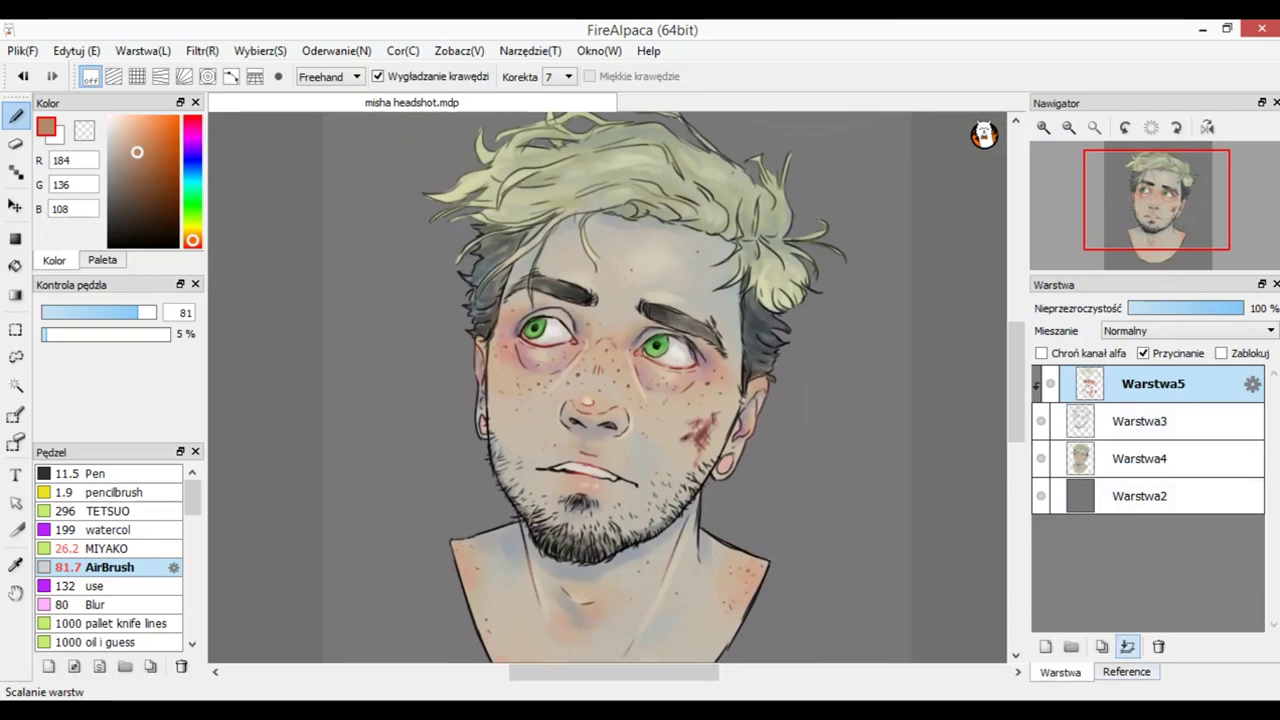
left_click(1127, 646)
left_click_drag(1160, 208, 1157, 220)
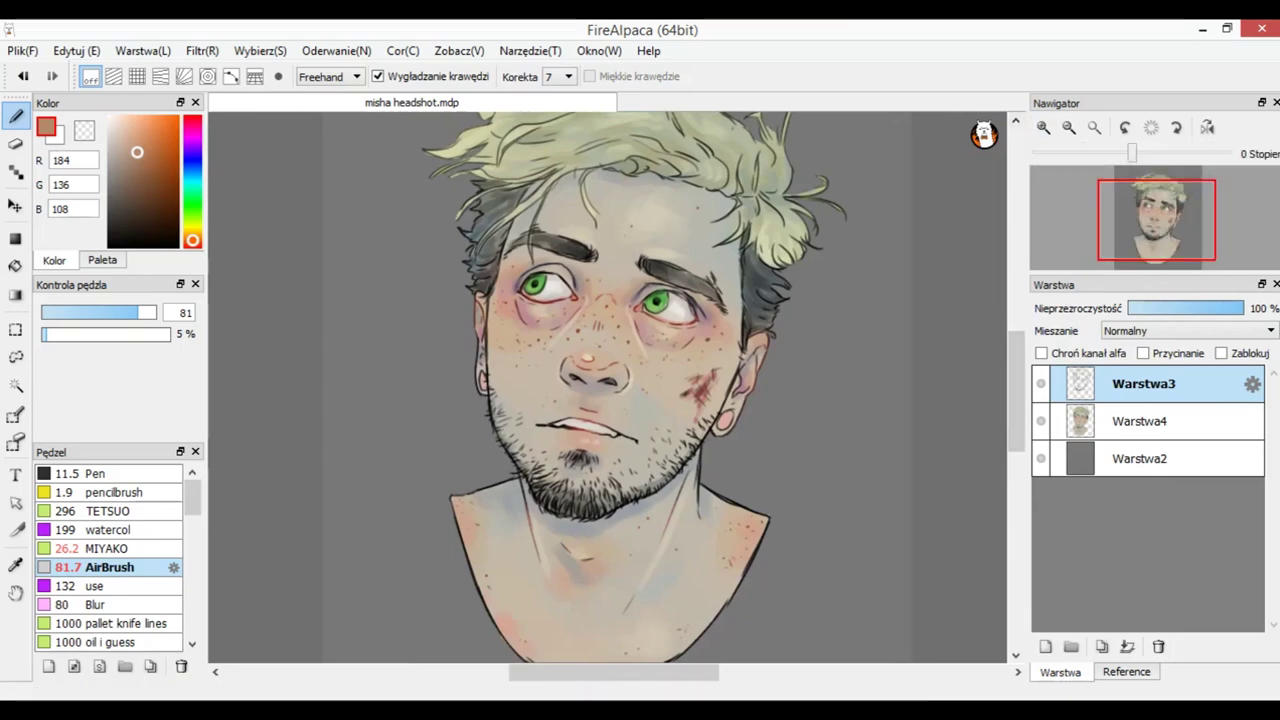
Step: Tint the crease lines under the eyes grey-blue (RGB 69, 105, 130) with the MIYAKO brush at size 23.6
left_click(1043, 128)
left_click(1043, 128)
left_click_drag(1157, 219, 1151, 213)
left_click(193, 173)
left_click_drag(146, 179, 141, 180)
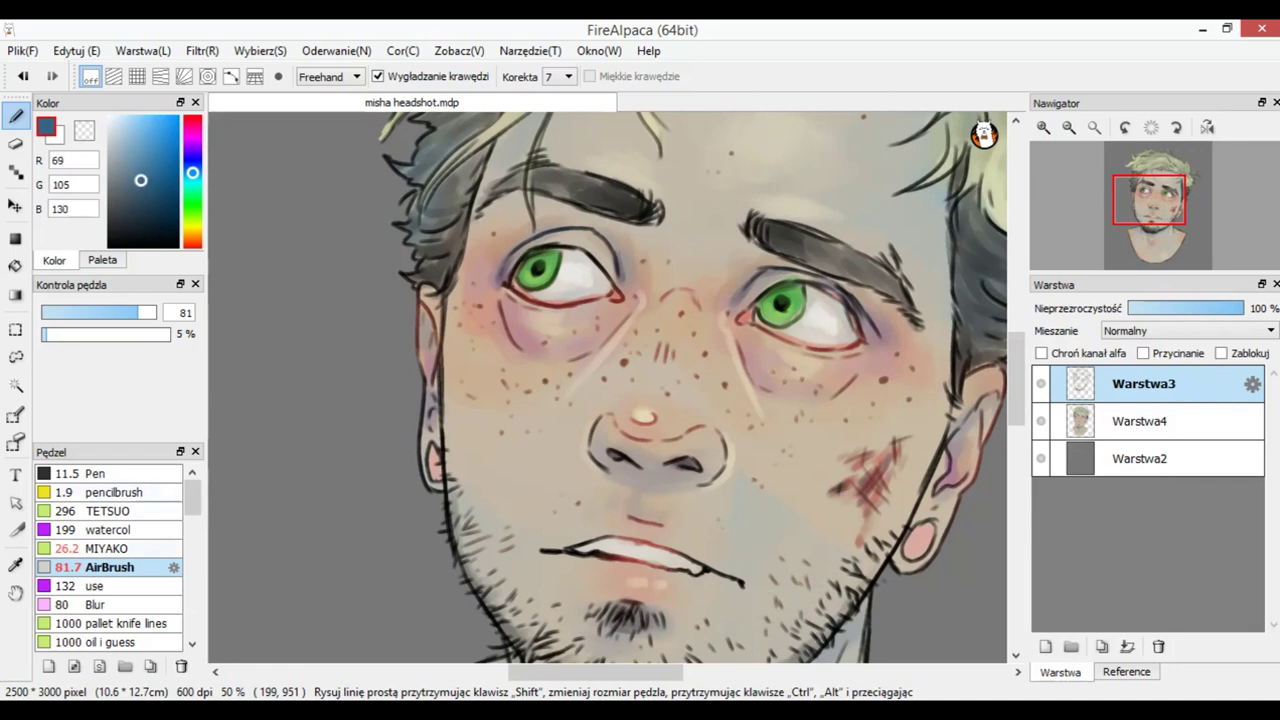
left_click(100, 548)
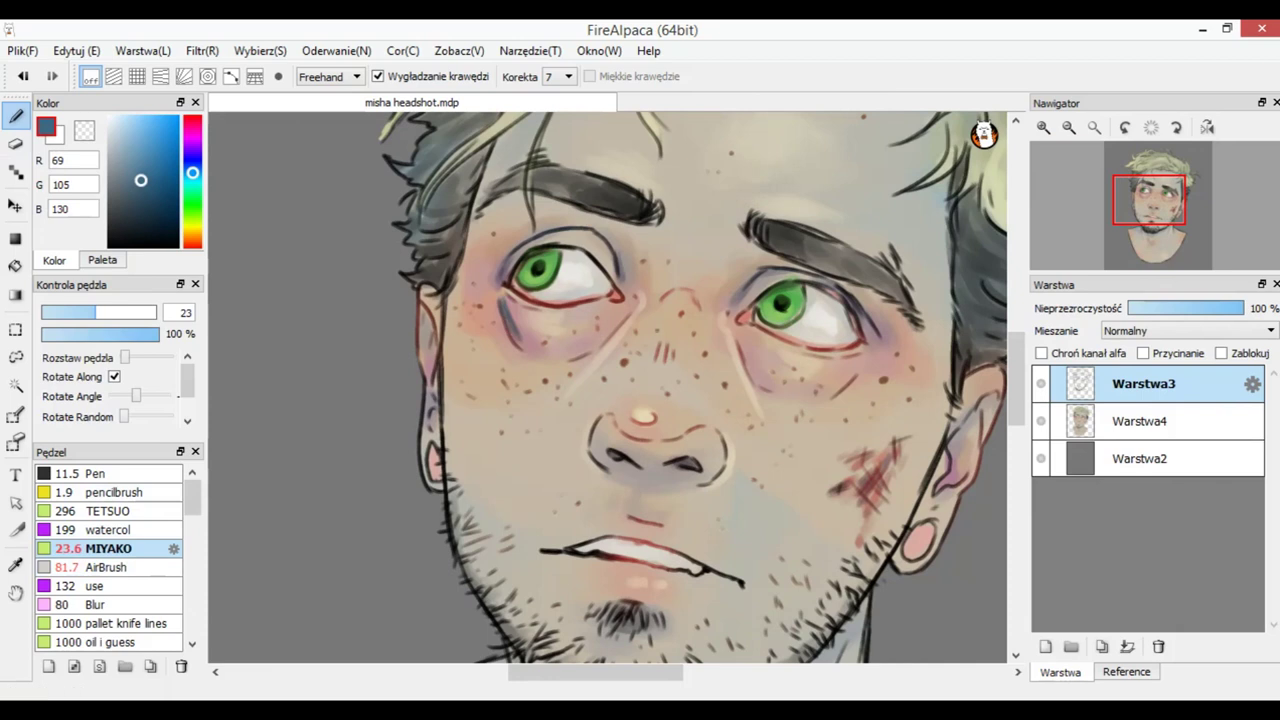
Step: On layer Warstwa4, touch up the area around the mouth with brown (RGB 123, 70, 44) and pale pink (RGB 248, 226, 215) MIYAKO strokes
left_click(1143, 421)
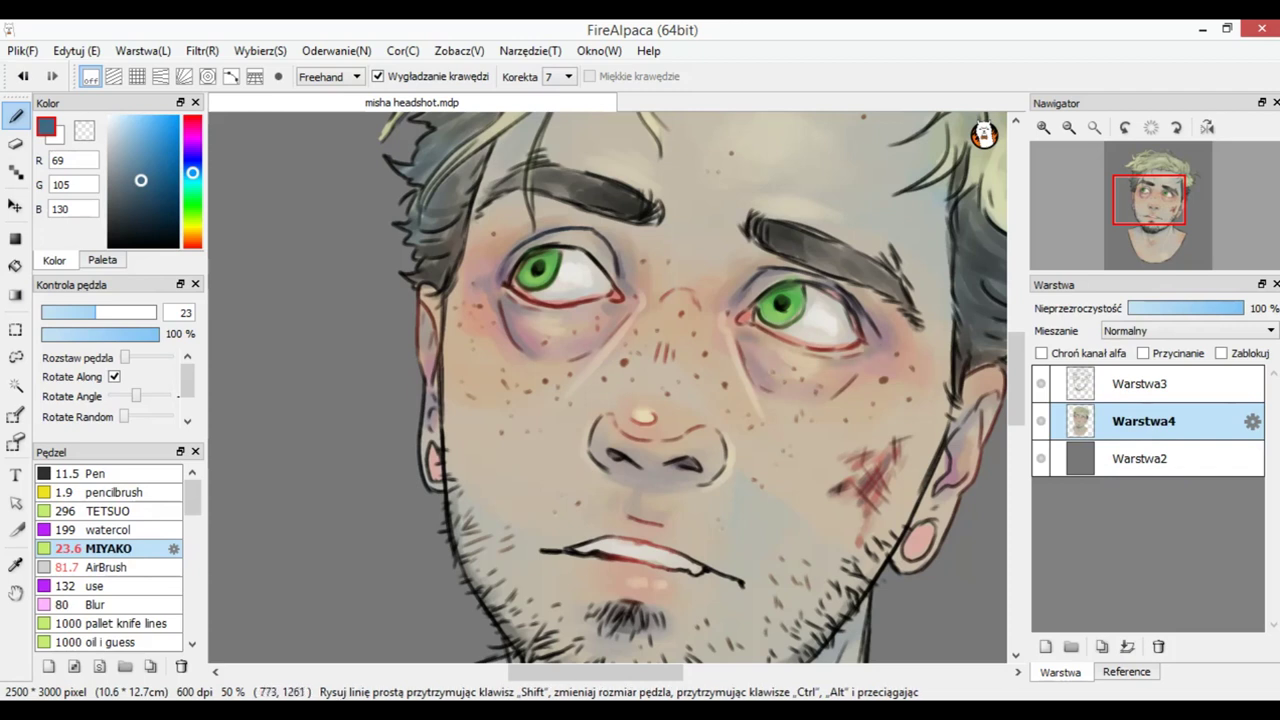
right_click(468, 330)
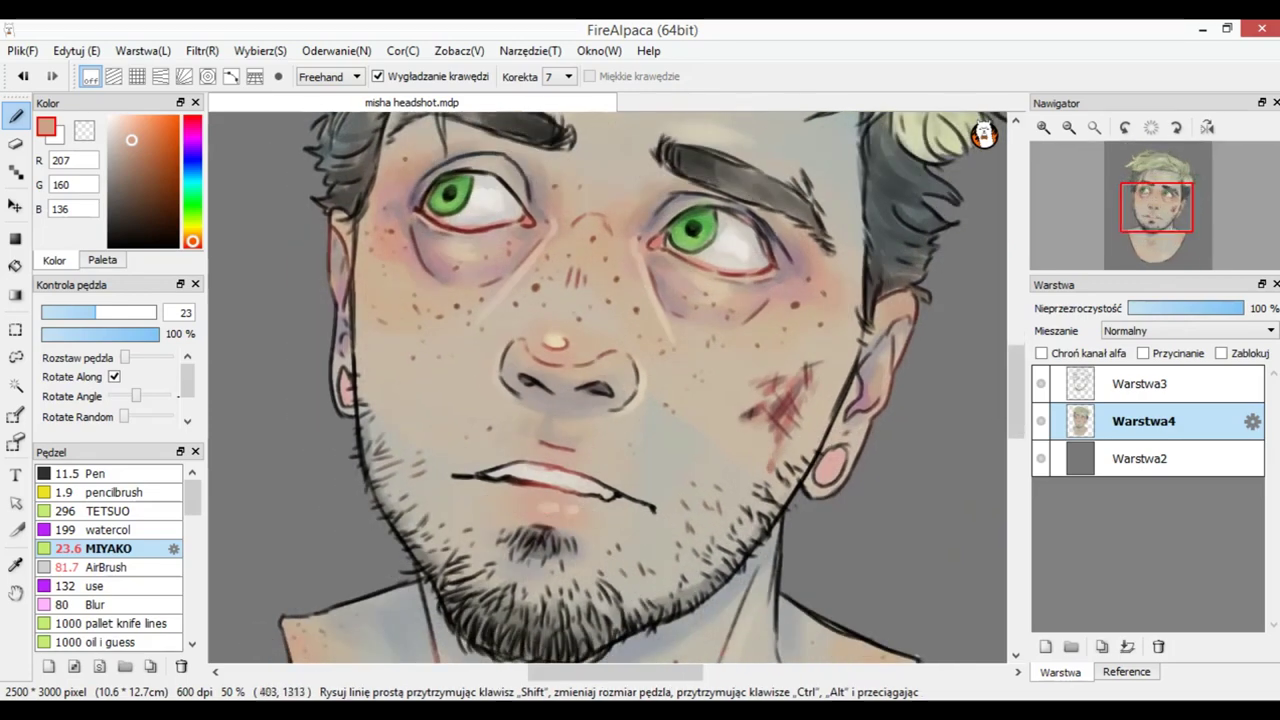
left_click_drag(147, 167, 153, 184)
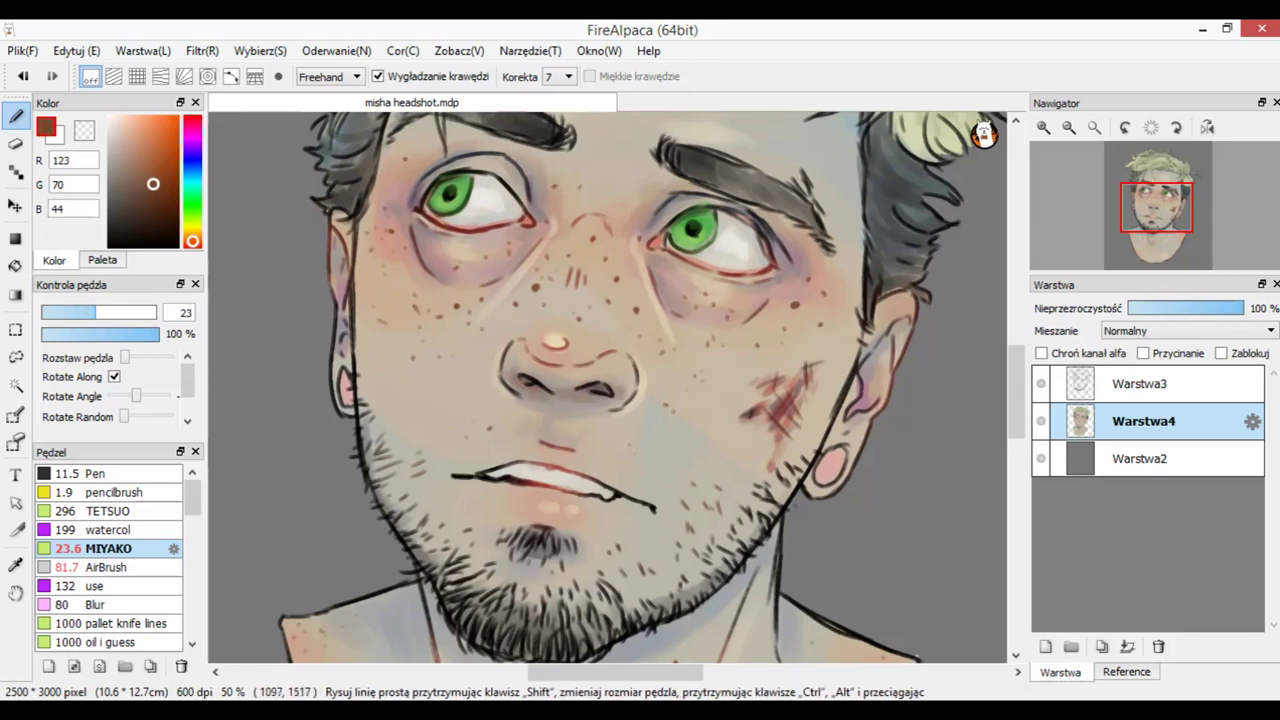
left_click(117, 119)
left_click(74, 312)
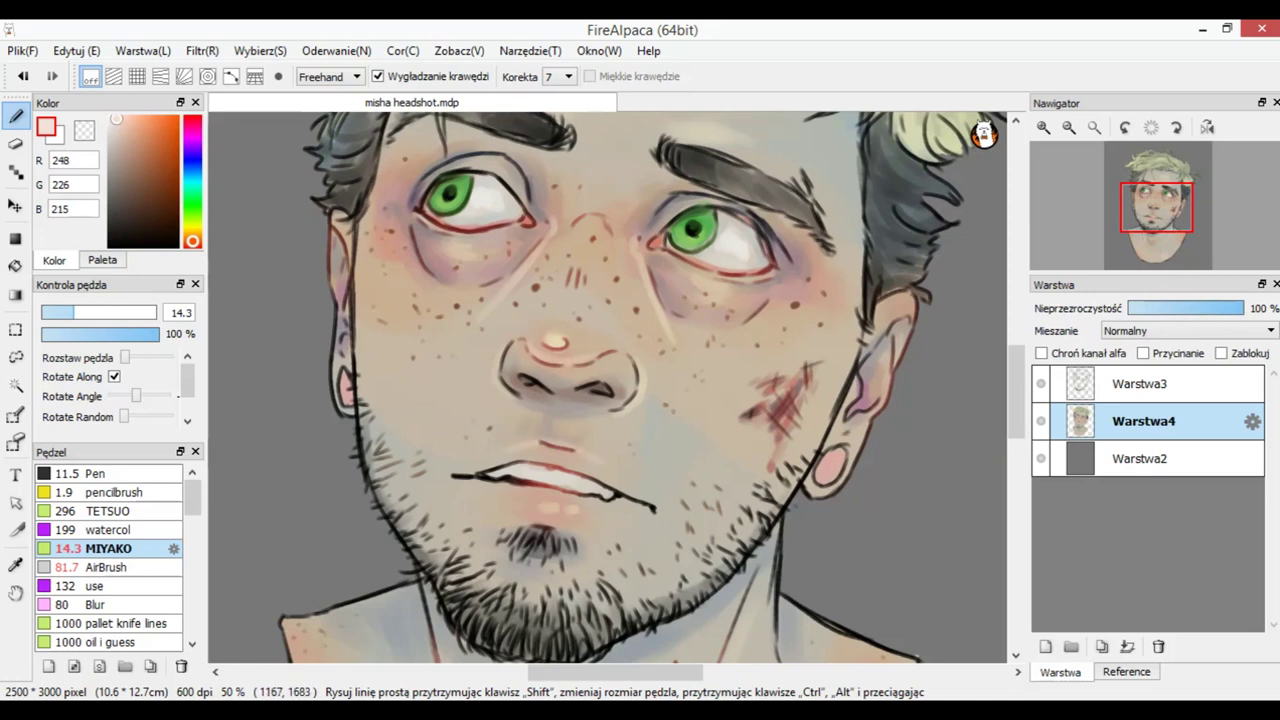
right_click(602, 438)
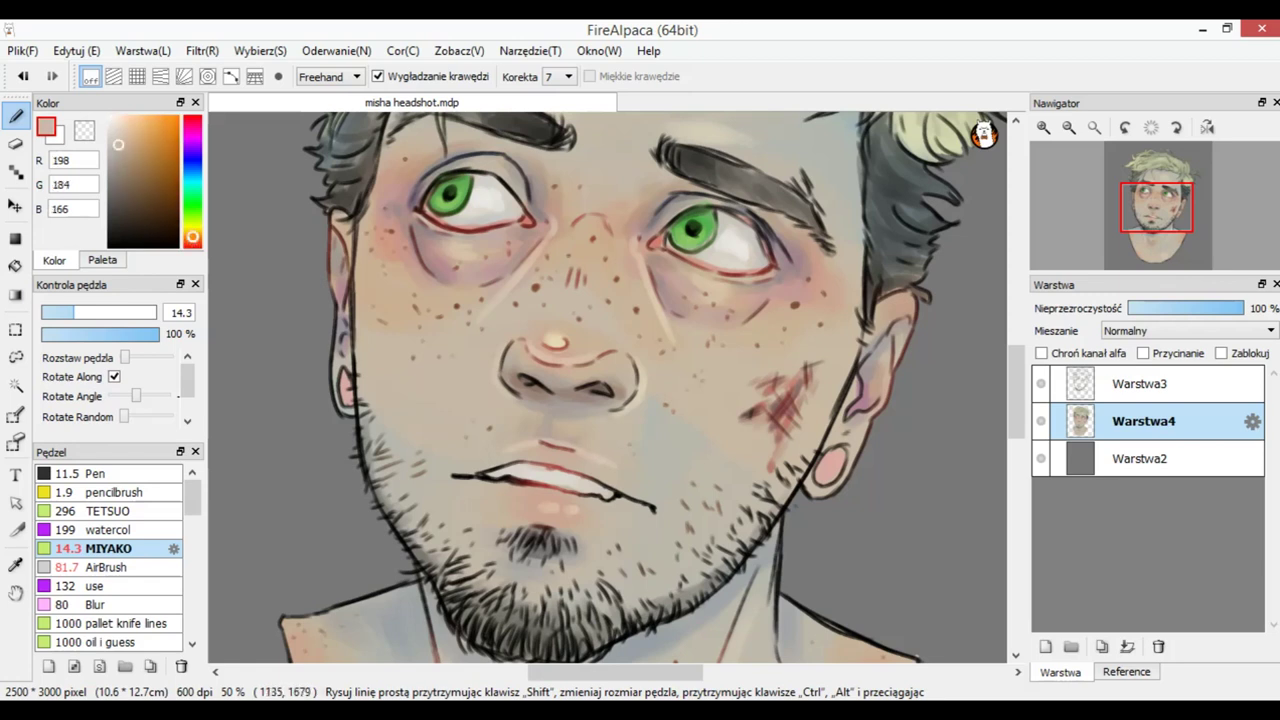
Step: Shade the upper lip reddish brown (RGB 187, 110, 85) with the MIYAKO brush at size 24.4
left_click_drag(193, 240, 193, 243)
left_click_drag(143, 161, 146, 150)
key("bracketright")
key("bracketright")
key("bracketright")
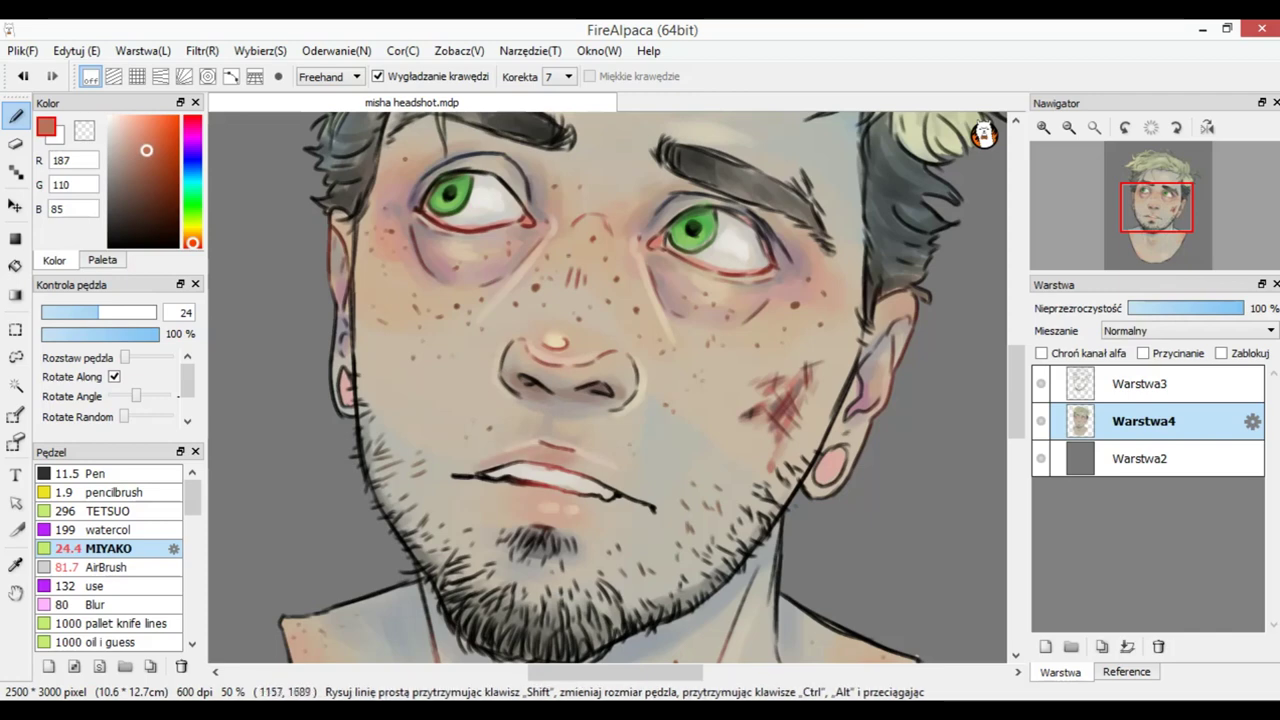
left_click(1069, 128)
left_click(1069, 128)
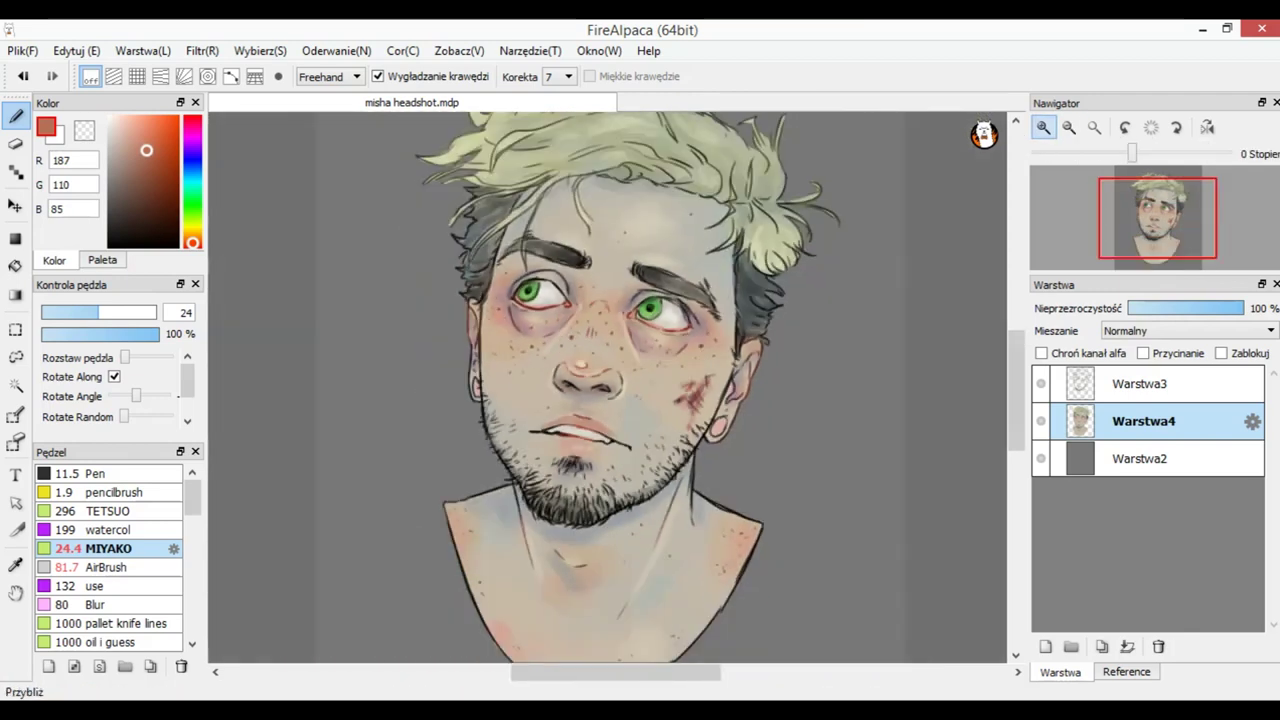
key("ctrl+plus")
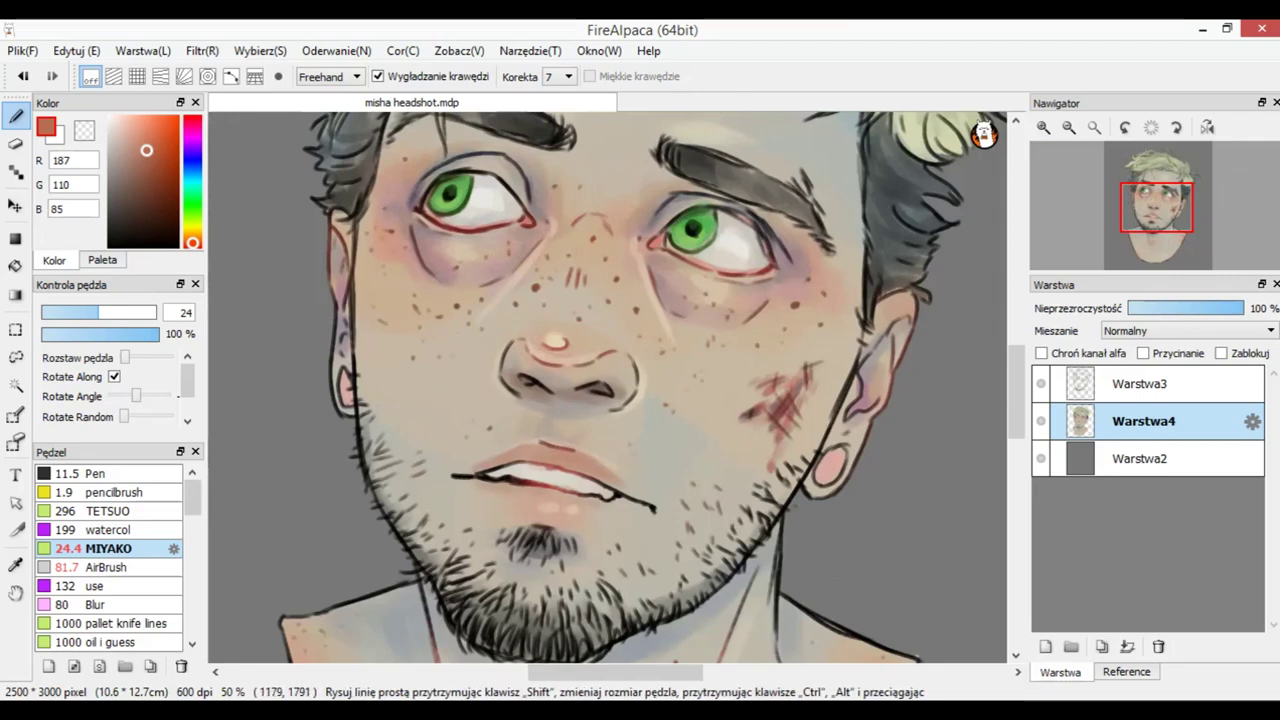
Step: Add dark purple (RGB 96, 61, 124) shading to the neck below the jaw and clean up its edge with the transparent colour
left_click(1069, 127)
left_click_drag(1157, 218, 1157, 230)
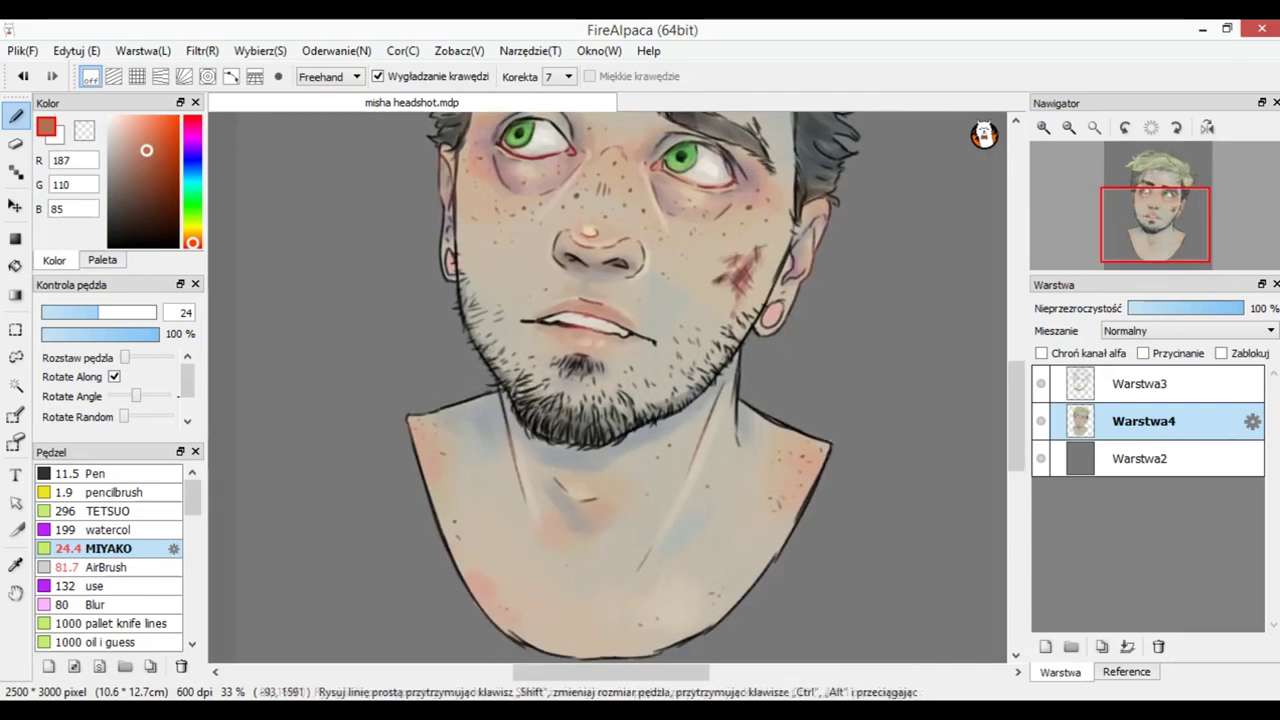
left_click_drag(193, 154, 193, 146)
left_click_drag(144, 190, 144, 183)
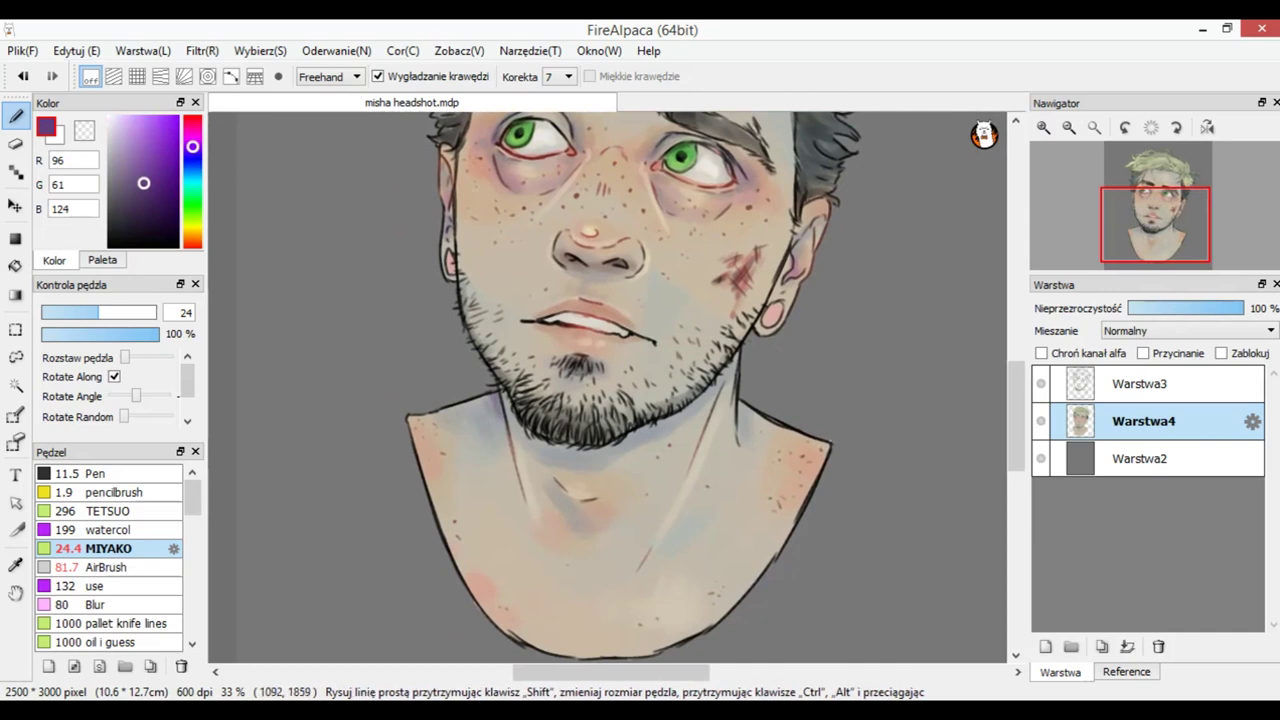
left_click(84, 131)
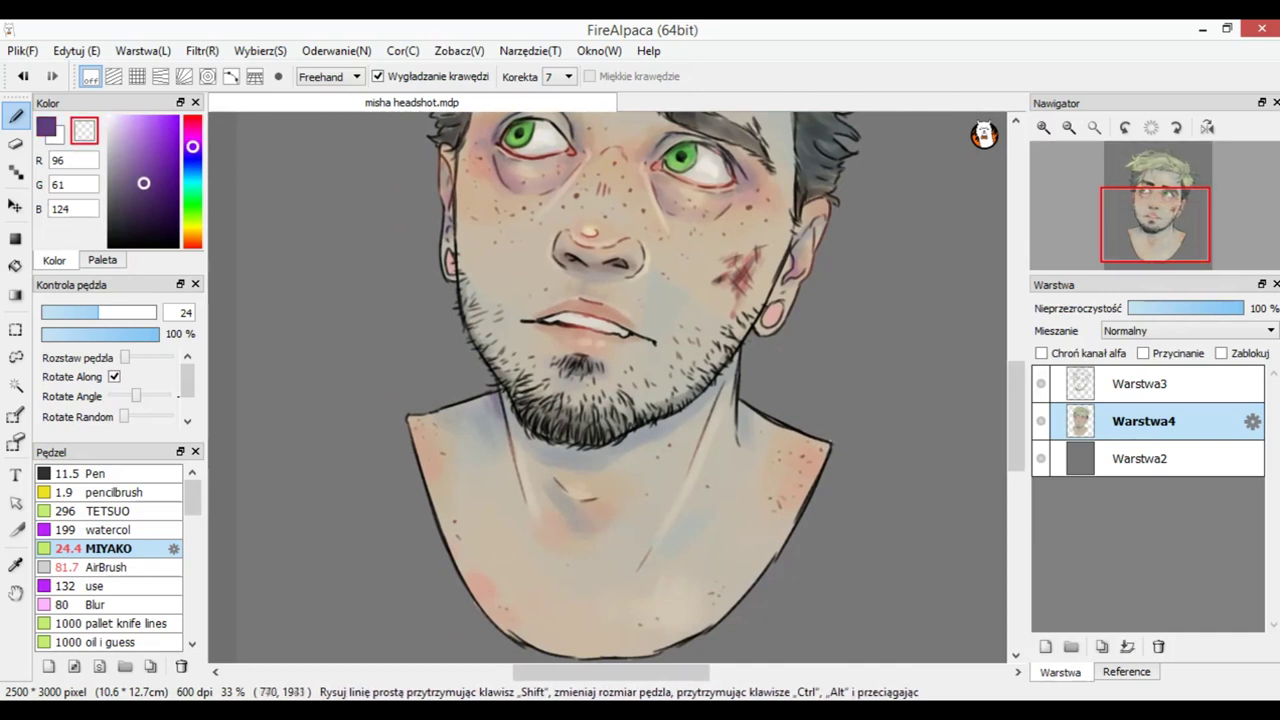
left_click(46, 127)
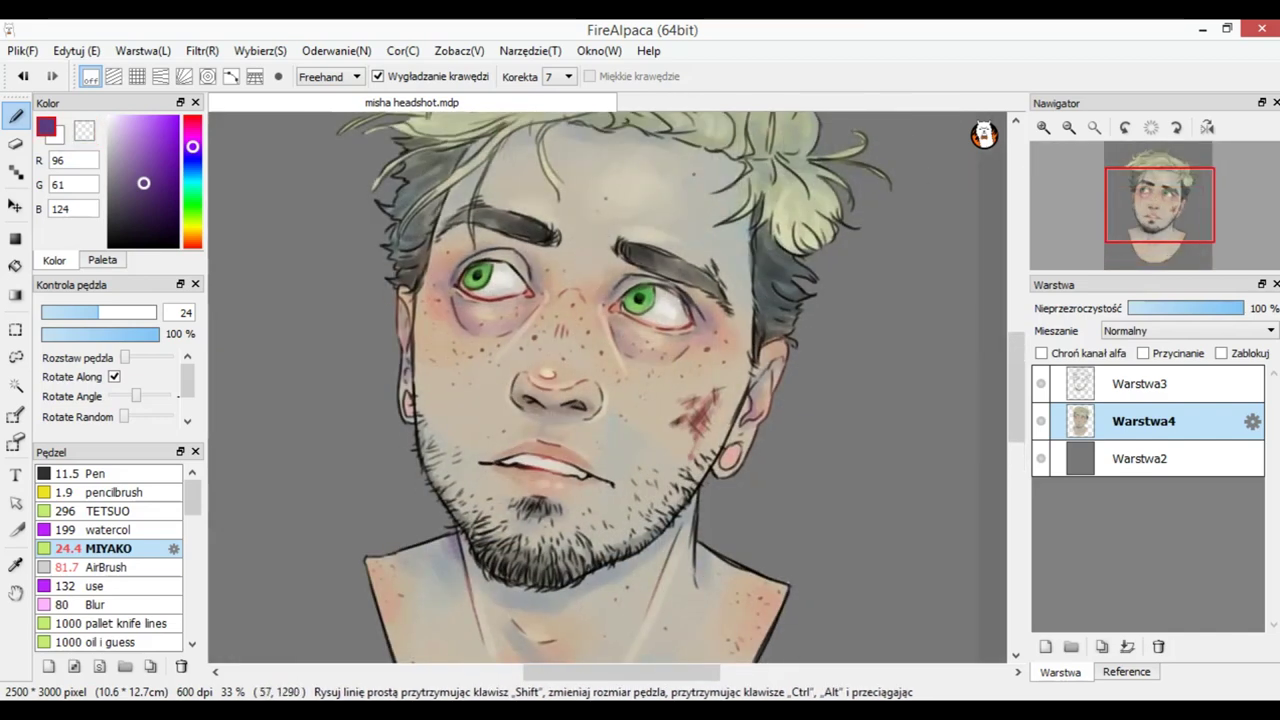
Step: Add lavender (RGB 164, 142, 182) and pale cyan (RGB 210, 242, 245) accents to the face with the MIYAKO brush at size 44.9
left_click(85, 312)
left_click(114, 312)
left_click_drag(114, 312, 123, 312)
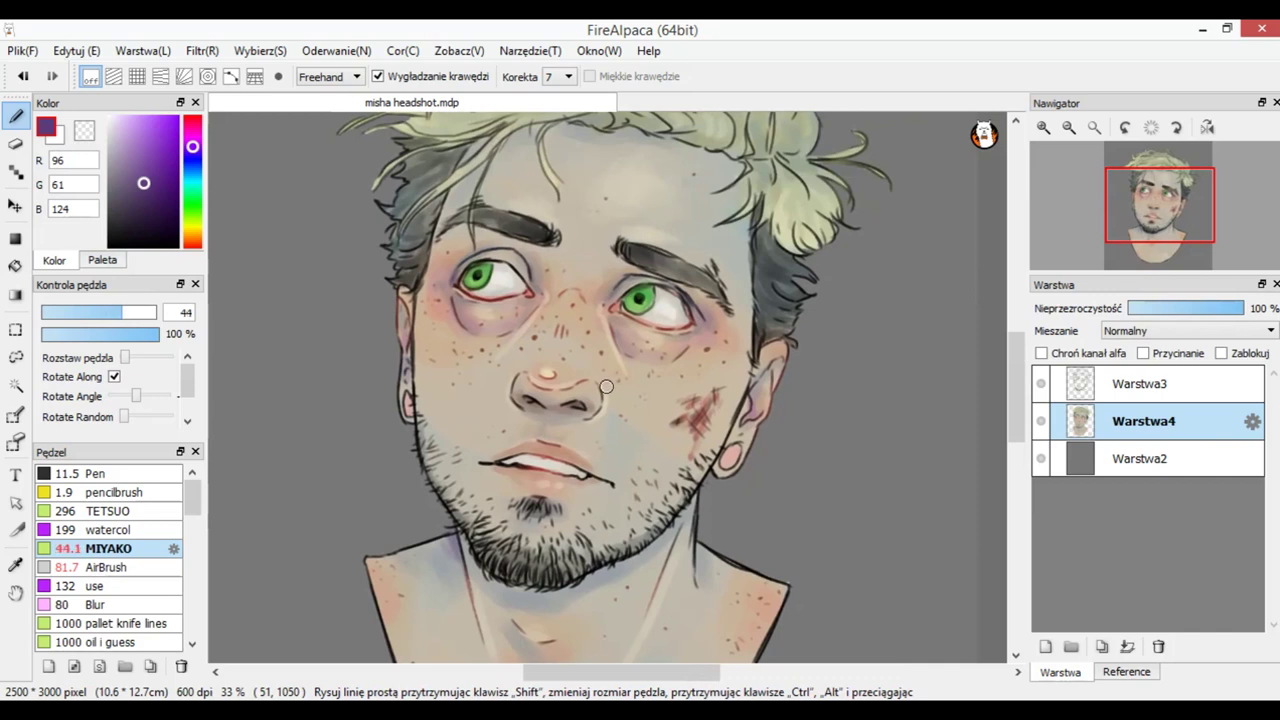
left_click(123, 153)
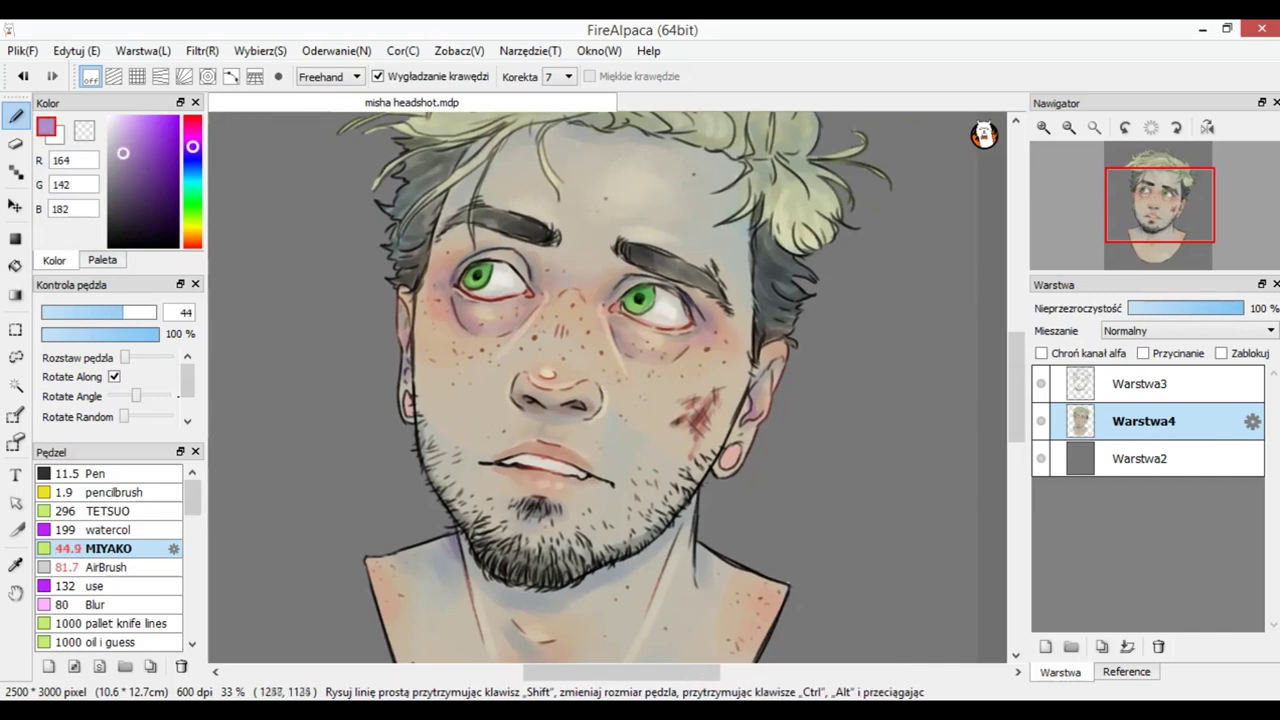
mouse_move(193, 147)
left_mouse_down()
mouse_move(193, 124)
mouse_move(193, 181)
left_mouse_up()
left_click_drag(123, 153, 117, 121)
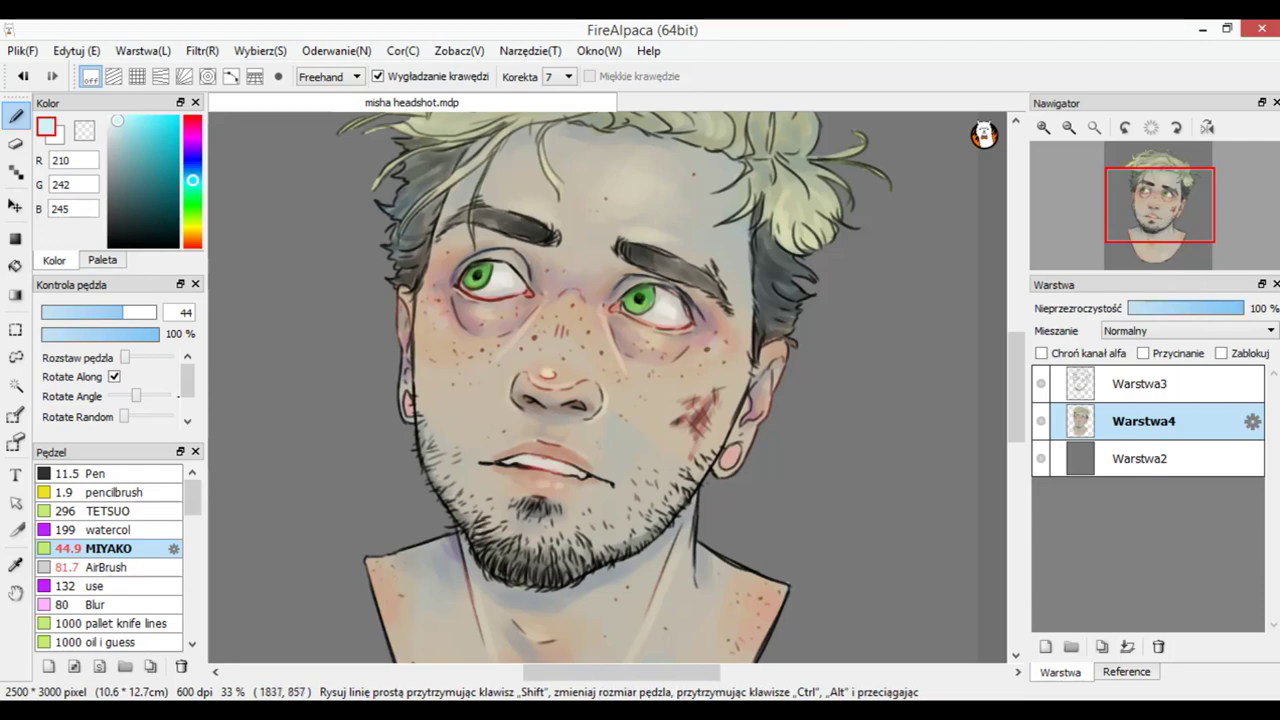
Step: Warm up the forehead with a sampled skin tone (RGB 203, 175, 146) using the MIYAKO brush at size 78.5
left_click_drag(1161, 199, 1164, 207)
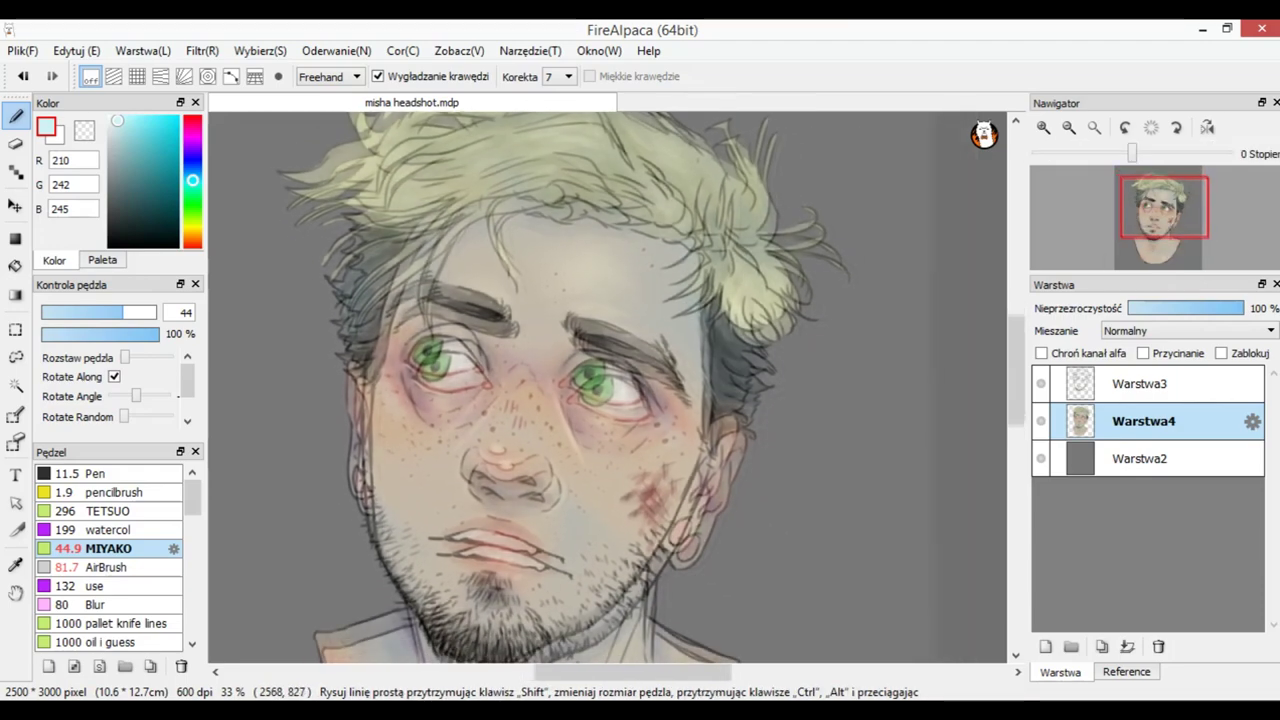
scroll(608, 396, "down", 2)
right_click(508, 367)
mouse_move(606, 387)
left_mouse_down()
mouse_move(638, 387)
mouse_move(624, 387)
left_mouse_up()
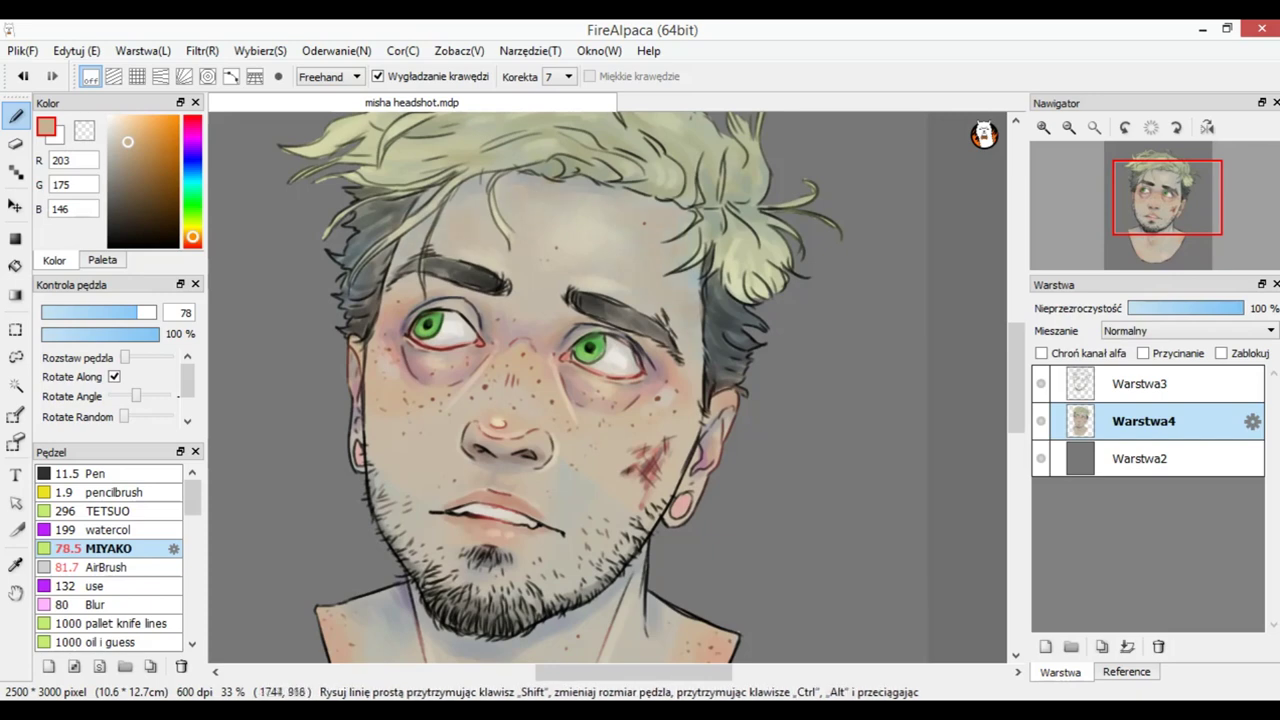
Step: Add a layer above Warstwa4 and brighten both irises with green and lime (RGB 200, 241, 147) using the MIYAKO brush at size 13.9
left_click_drag(1168, 206, 1157, 211)
left_click(1043, 128)
left_click(1043, 128)
left_click(193, 207)
mouse_move(129, 136)
left_mouse_down()
mouse_move(137, 123)
mouse_move(160, 131)
left_mouse_up()
left_click(67, 313)
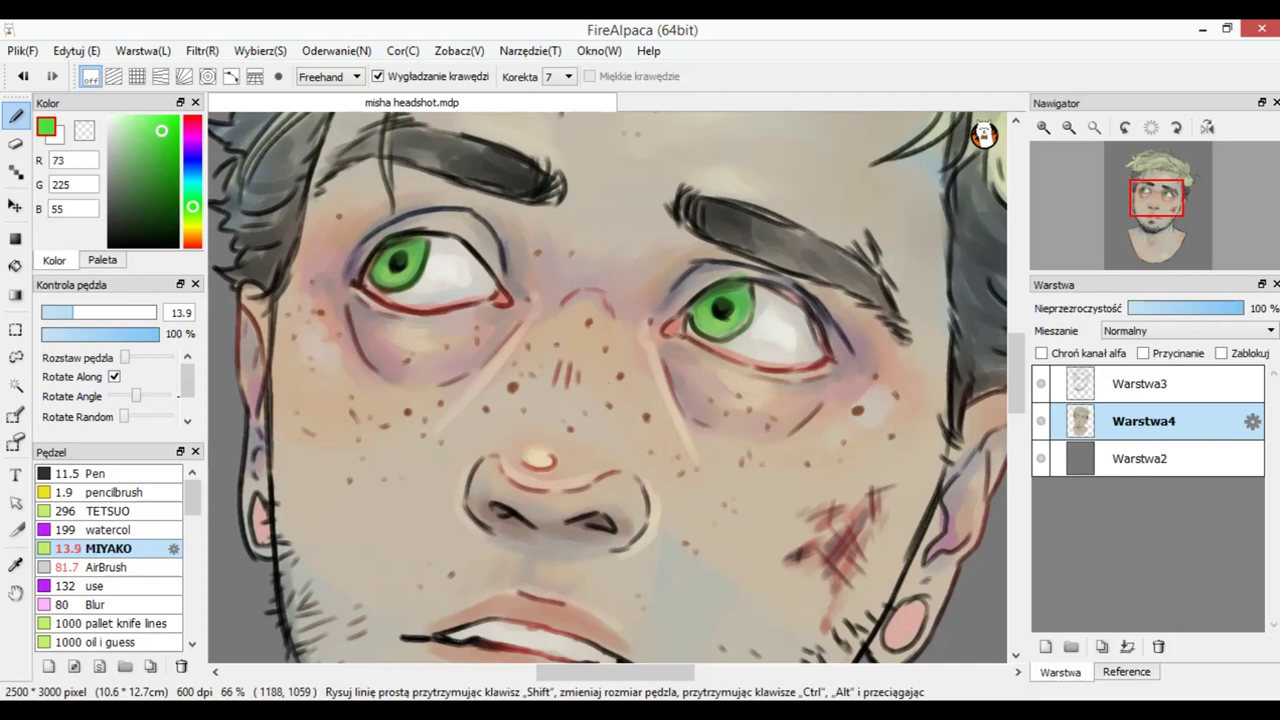
left_click(1045, 646)
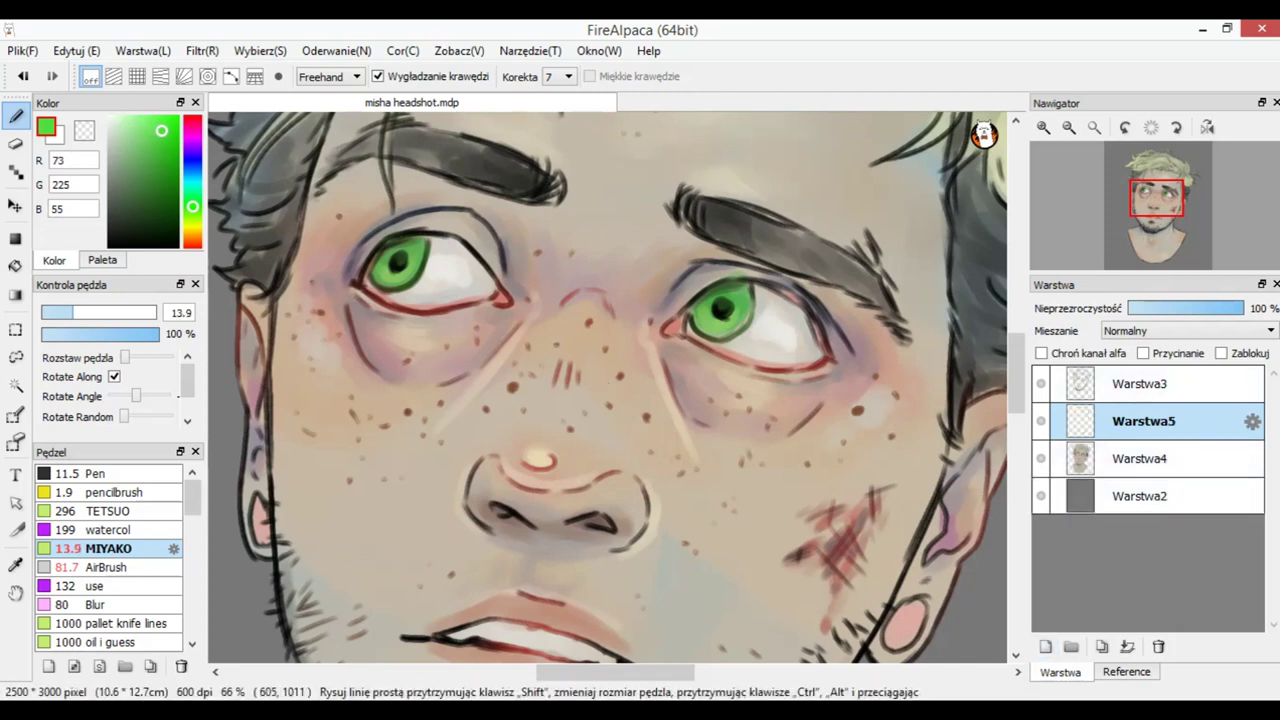
left_click_drag(193, 206, 193, 216)
left_click(137, 124)
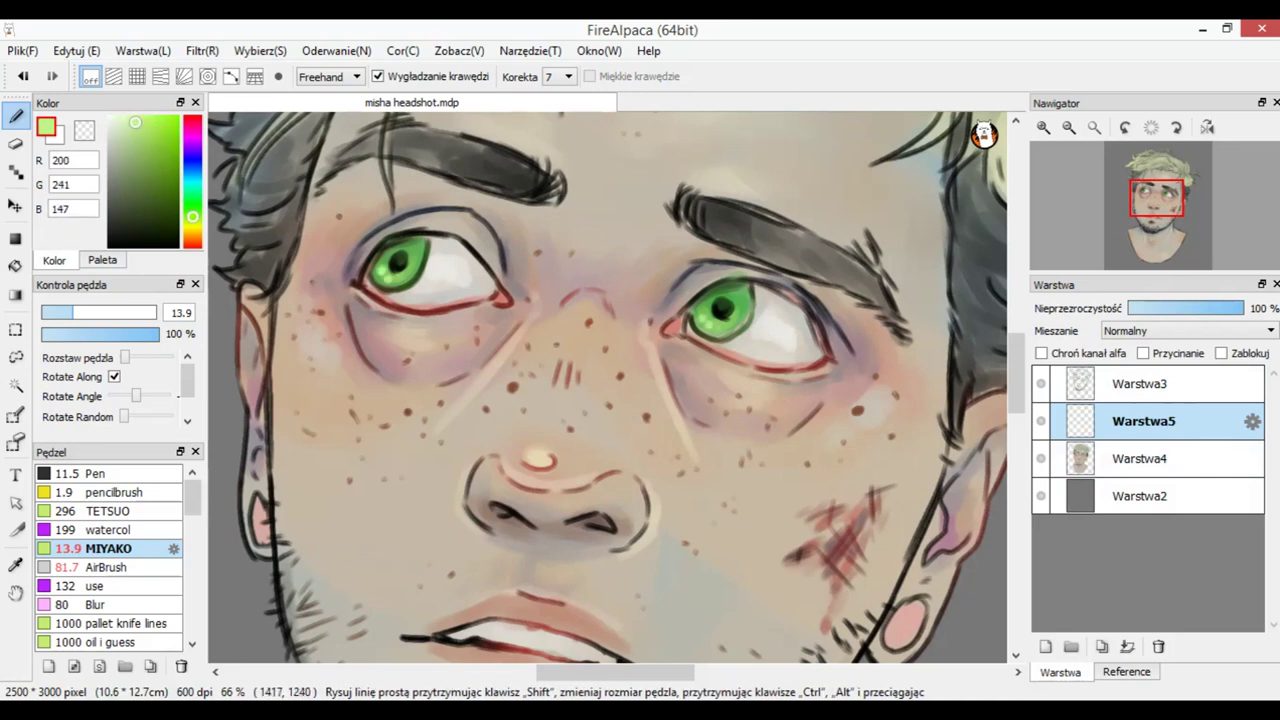
Step: Add teal reflections (RGB 155, 225, 214) around both pupils, repaint the pupil centres black, and pick dark grey (RGB 45, 45, 45)
left_click(193, 185)
left_click(130, 130)
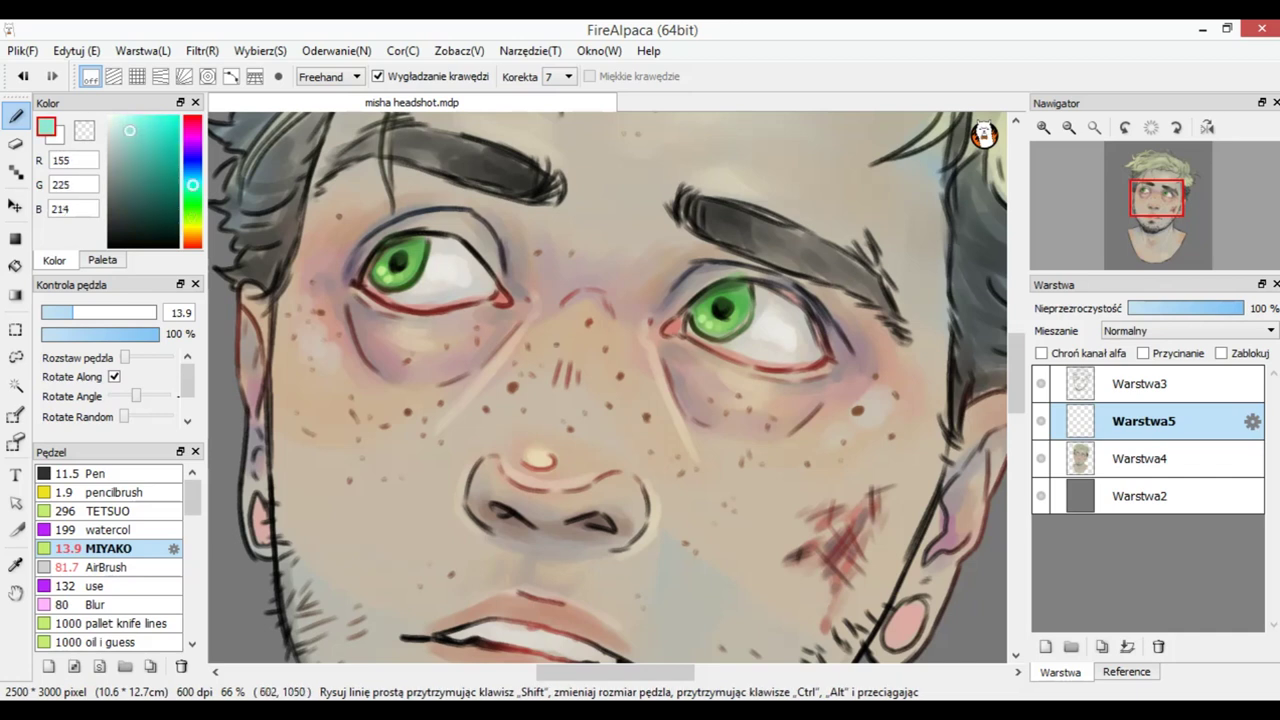
mouse_move(712, 306)
left_mouse_down()
mouse_move(716, 319)
mouse_move(733, 309)
left_mouse_up()
left_click_drag(124, 217, 109, 247)
left_click_drag(400, 258, 403, 263)
left_click_drag(722, 312, 724, 304)
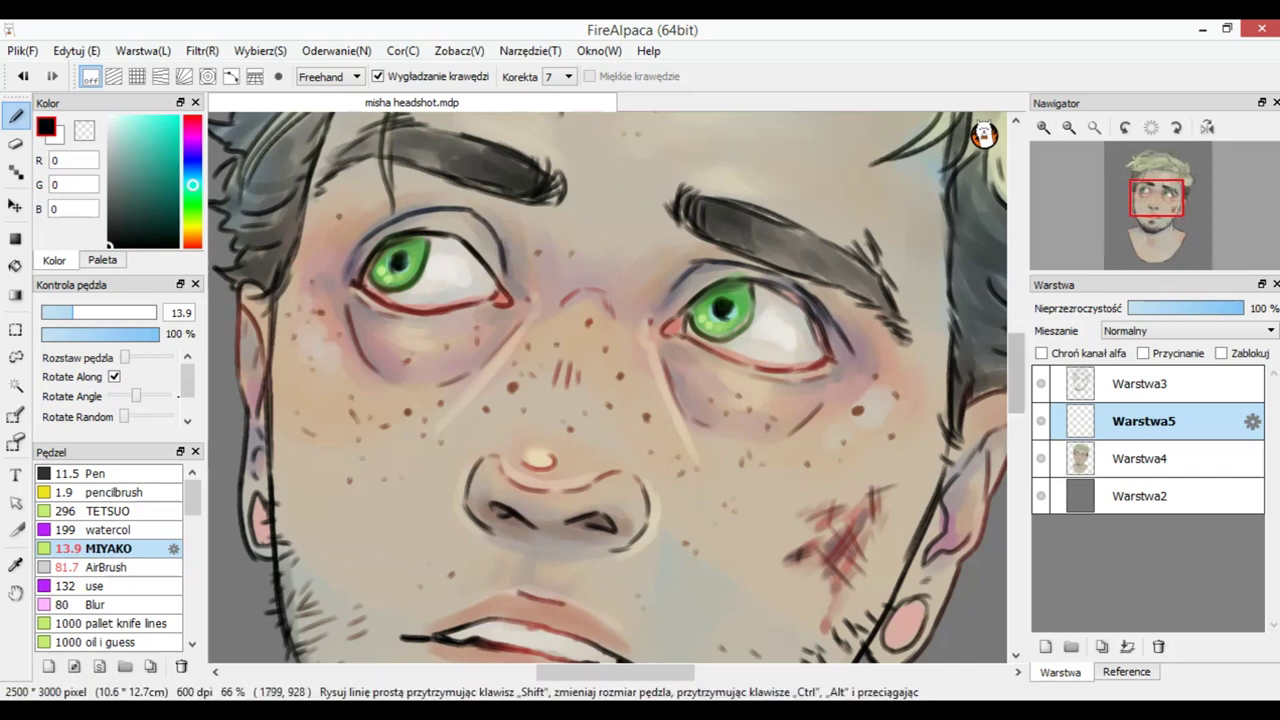
left_click_drag(115, 222, 108, 224)
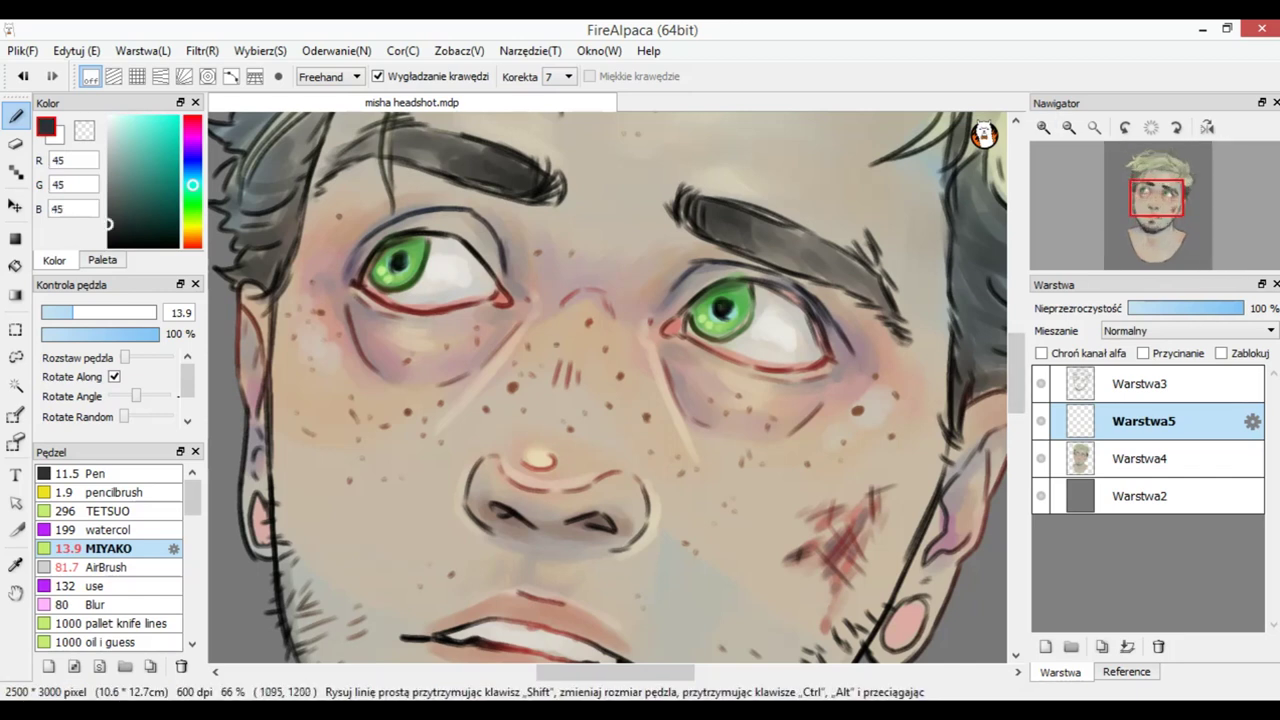
Step: Set the brush colour to white and merge the iris highlight layer into Warstwa4
left_click(1069, 128)
left_click(1069, 128)
left_click(1069, 128)
left_click(1043, 128)
left_click(1043, 128)
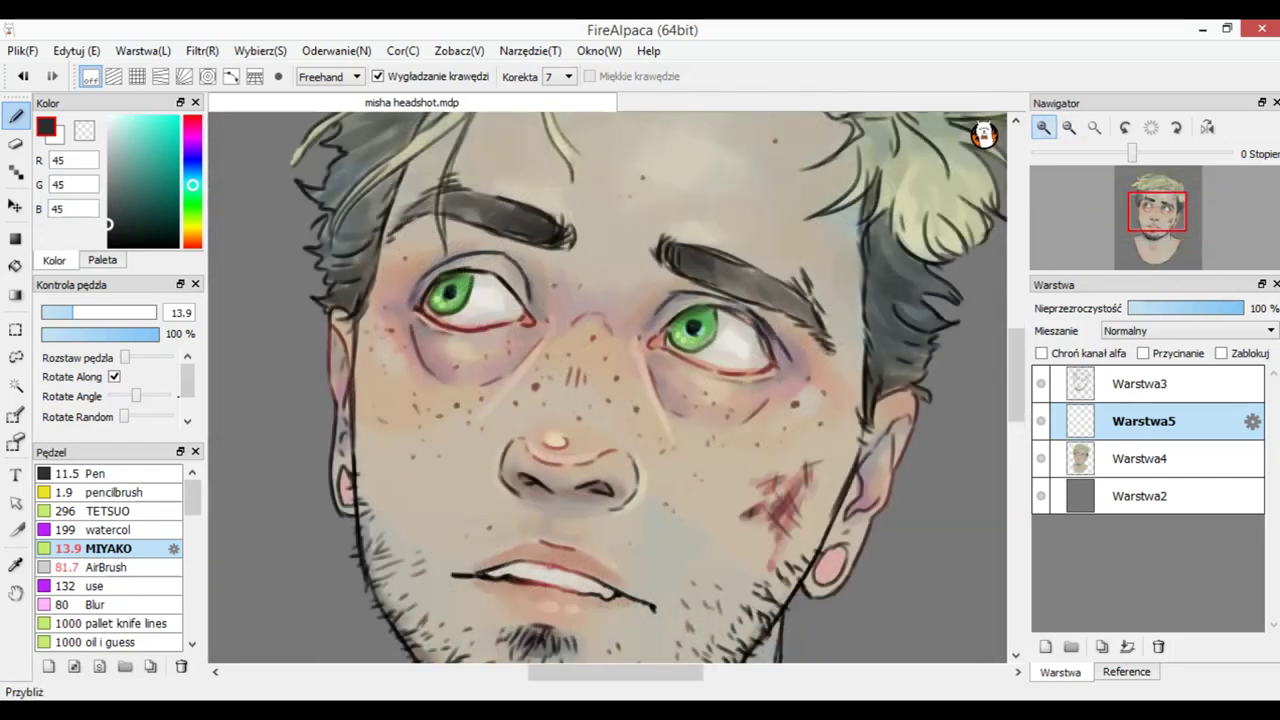
left_click(110, 118)
left_click(1127, 647)
left_click(1144, 385)
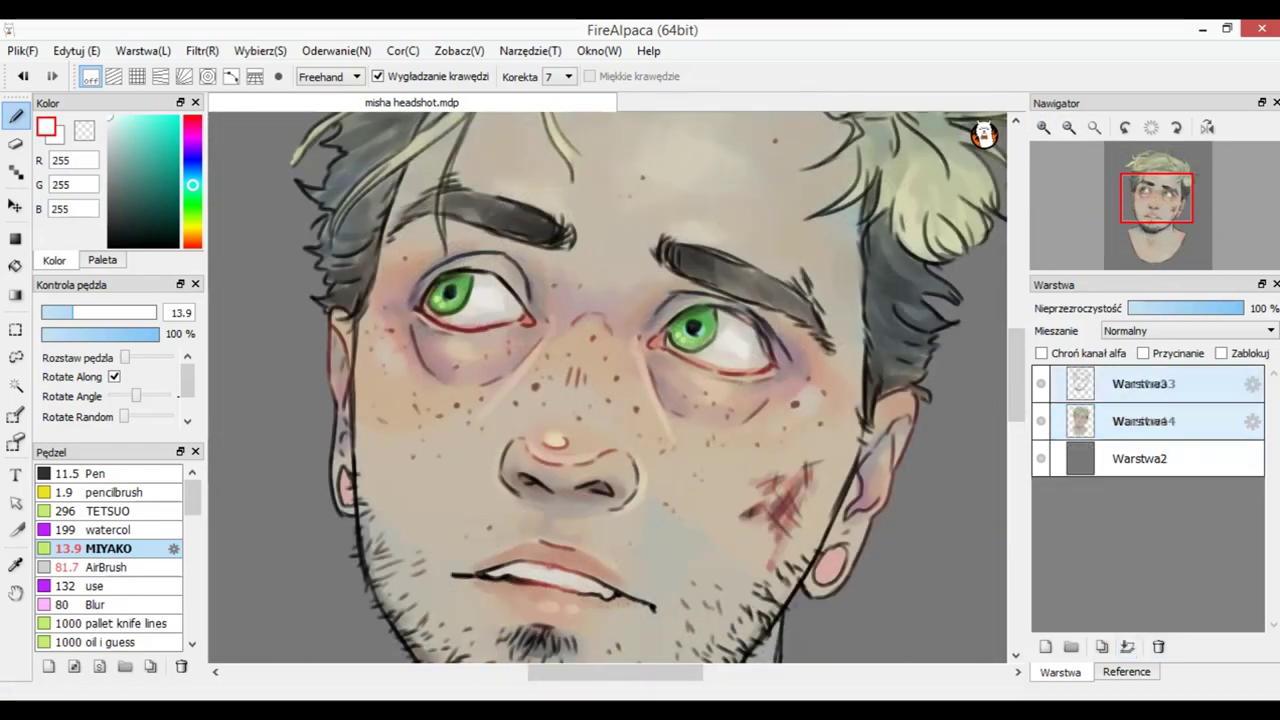
Step: Add a layer above Warstwa3 and paint white highlights on both eyes using the MIYAKO brush at size 23.2
left_click(1043, 128)
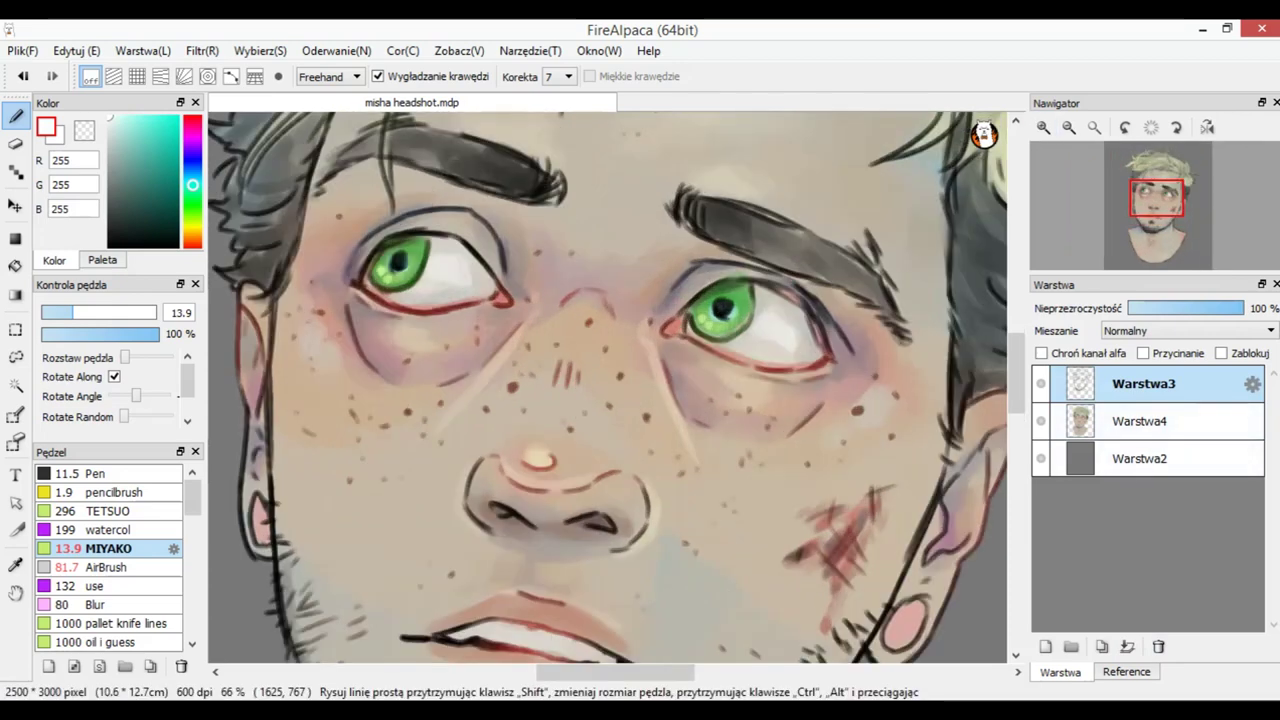
left_click(1144, 421)
left_click(1144, 385)
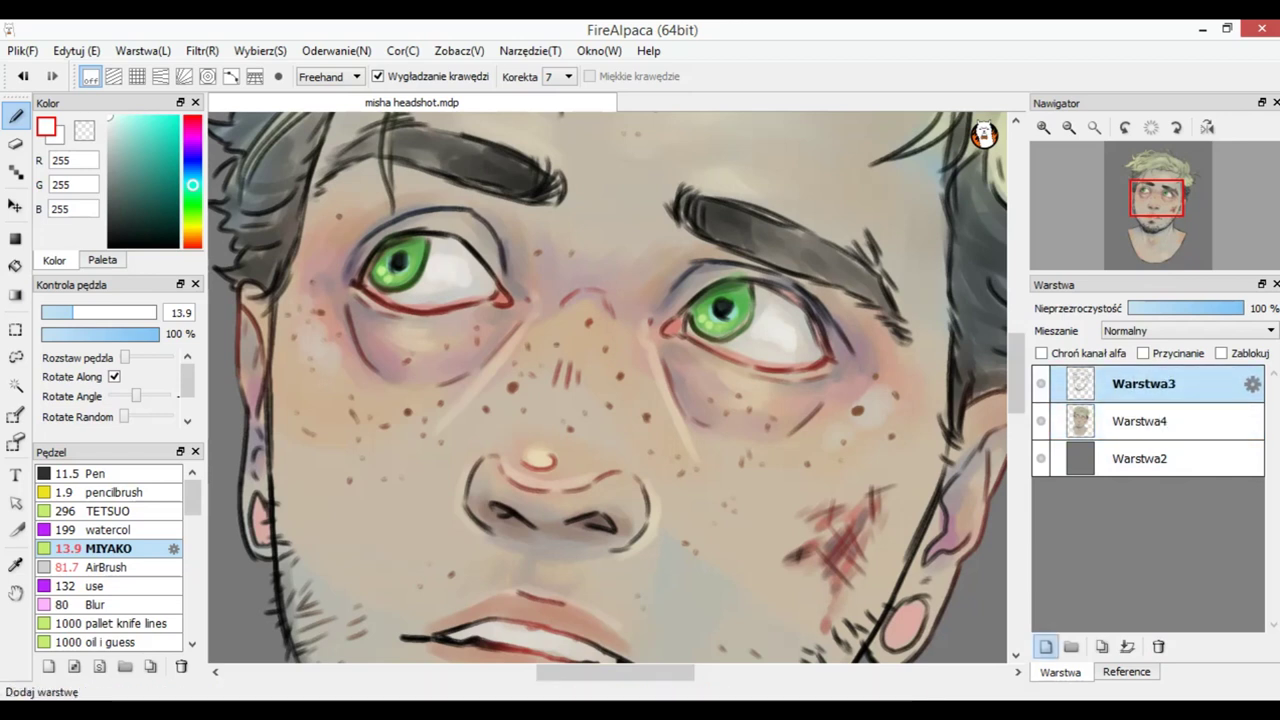
left_click(1045, 646)
key("bracketright")
key("bracketright")
key("bracketright")
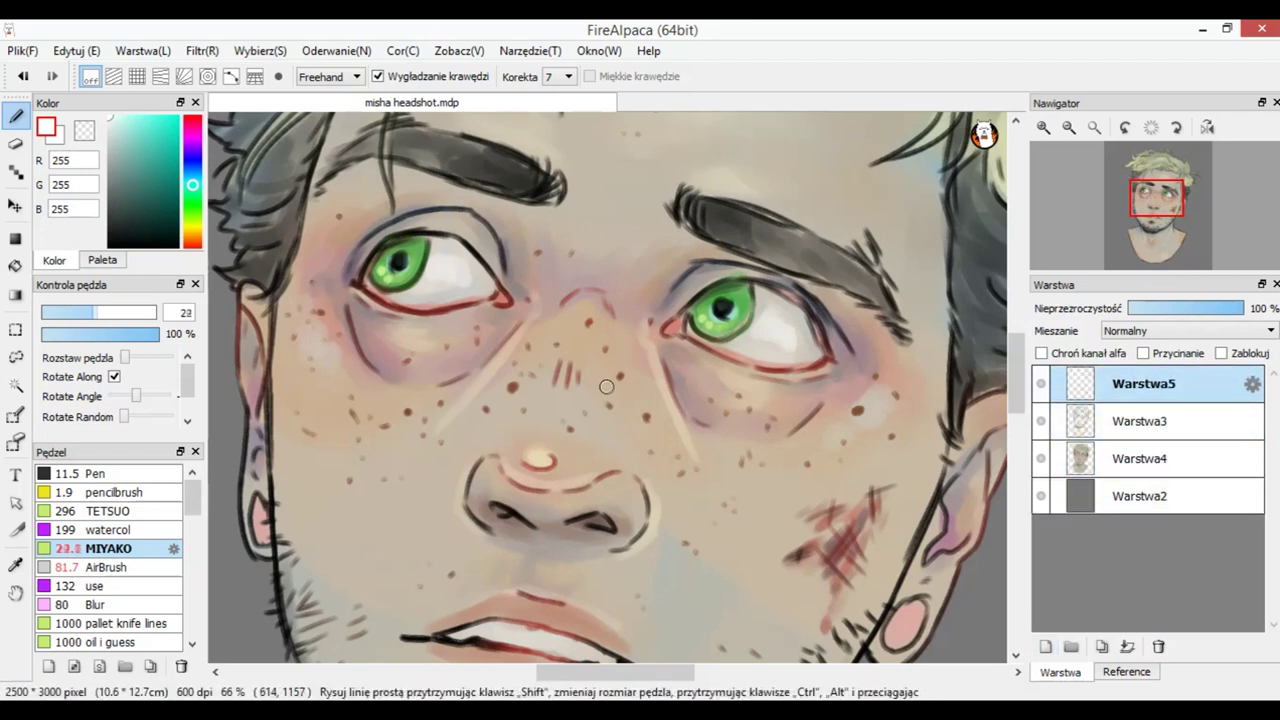
left_click_drag(430, 261, 418, 265)
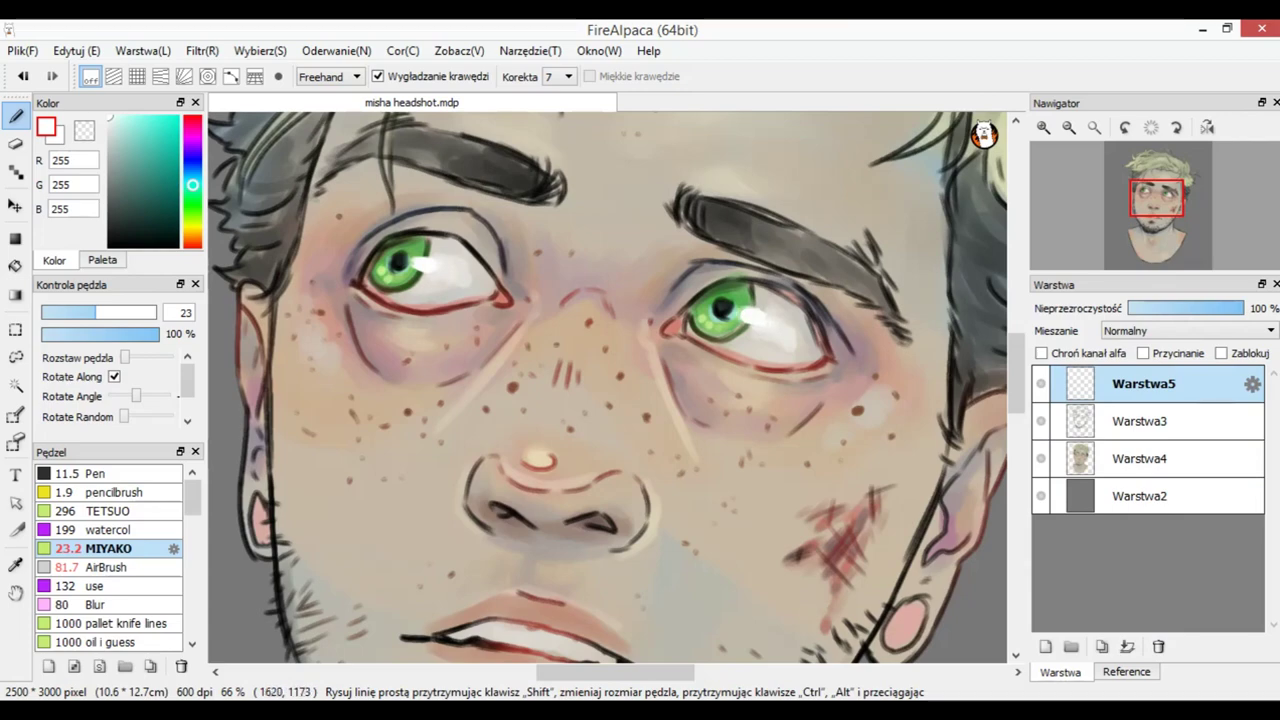
Step: Brighten the nose-tip highlight with pale mint (RGB 222, 248, 244) using the MIYAKO brush at size 13.9
left_click(1069, 128)
left_click(1069, 128)
left_click(1069, 128)
left_click(1069, 128)
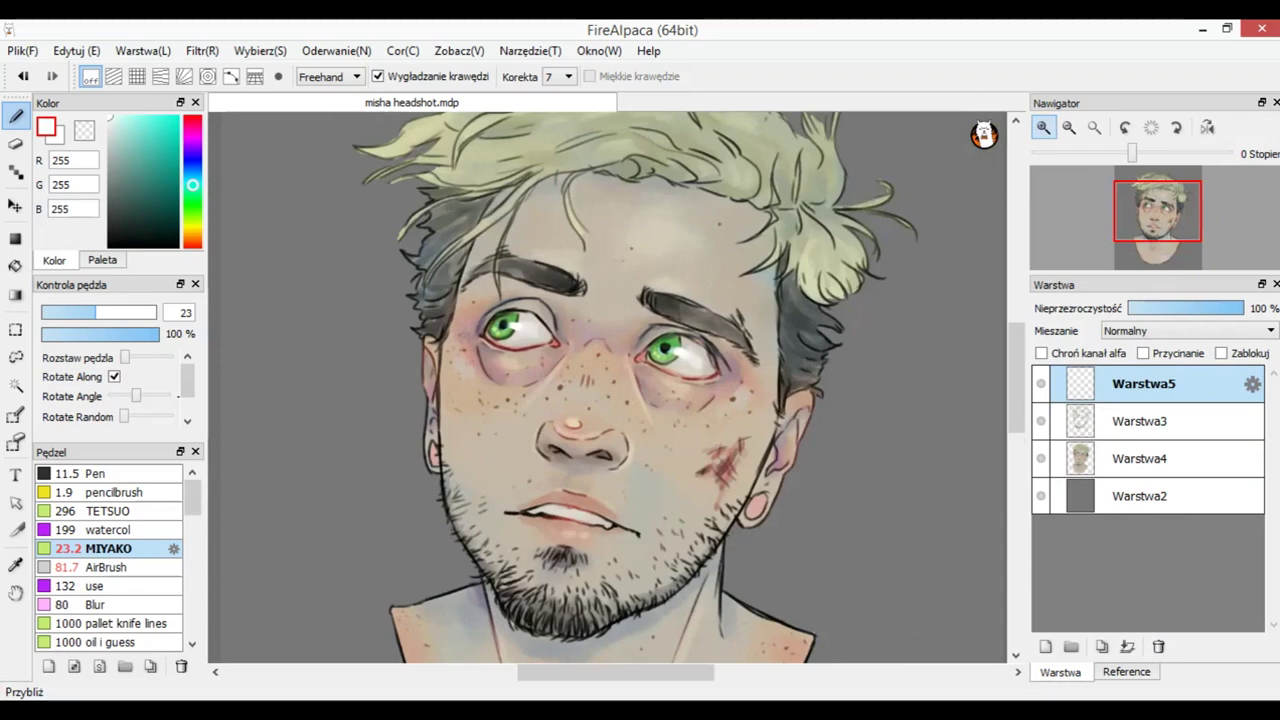
left_click(1044, 128)
left_click(1044, 128)
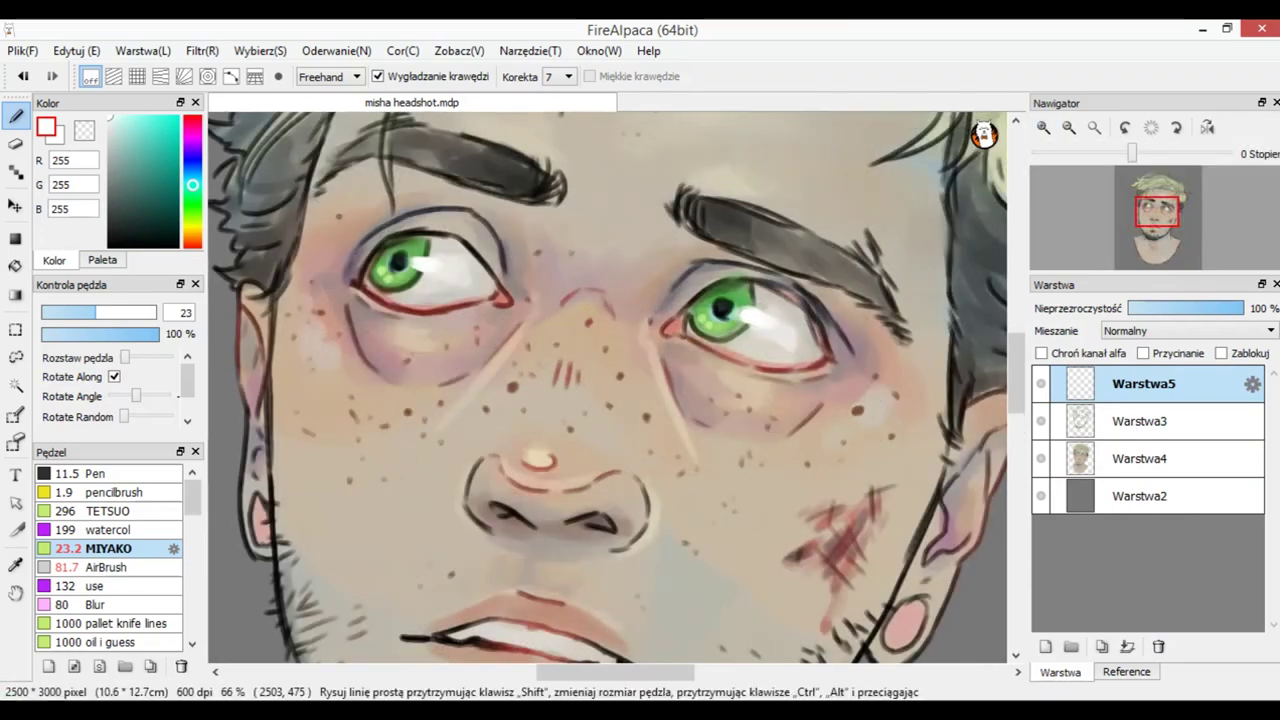
left_click_drag(1158, 211, 1156, 216)
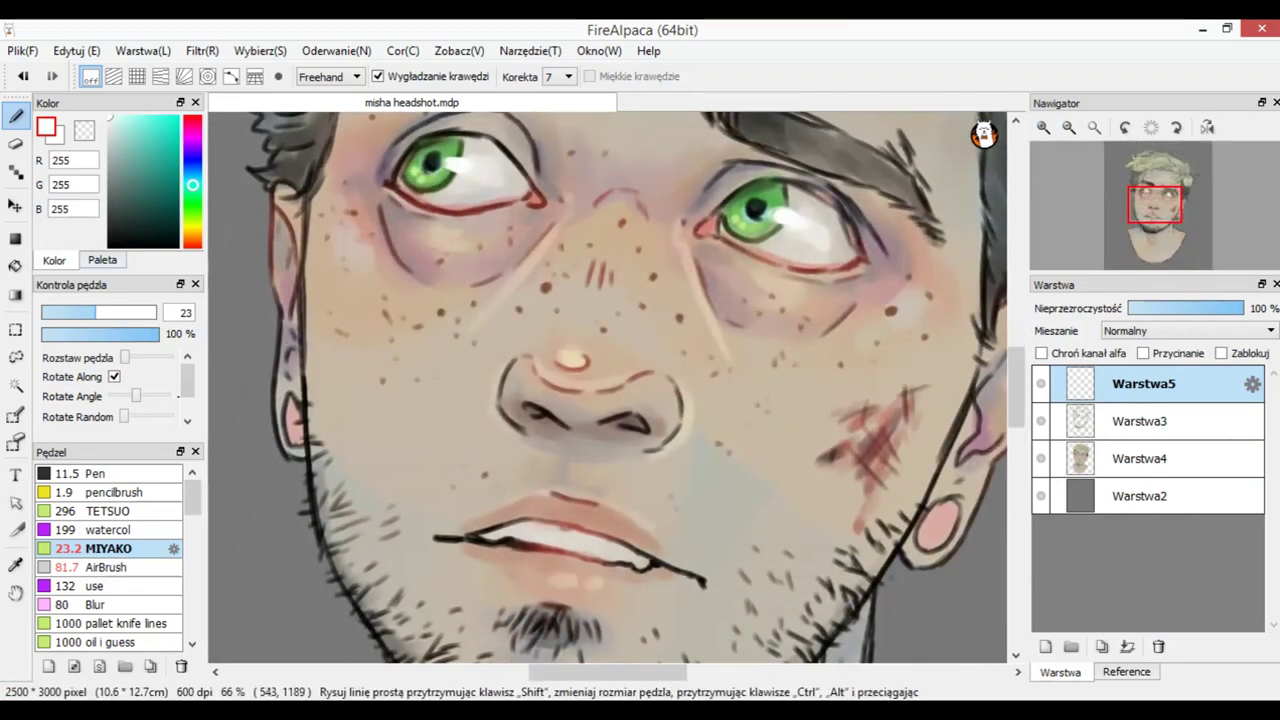
left_click_drag(96, 312, 73, 312)
left_click(115, 120)
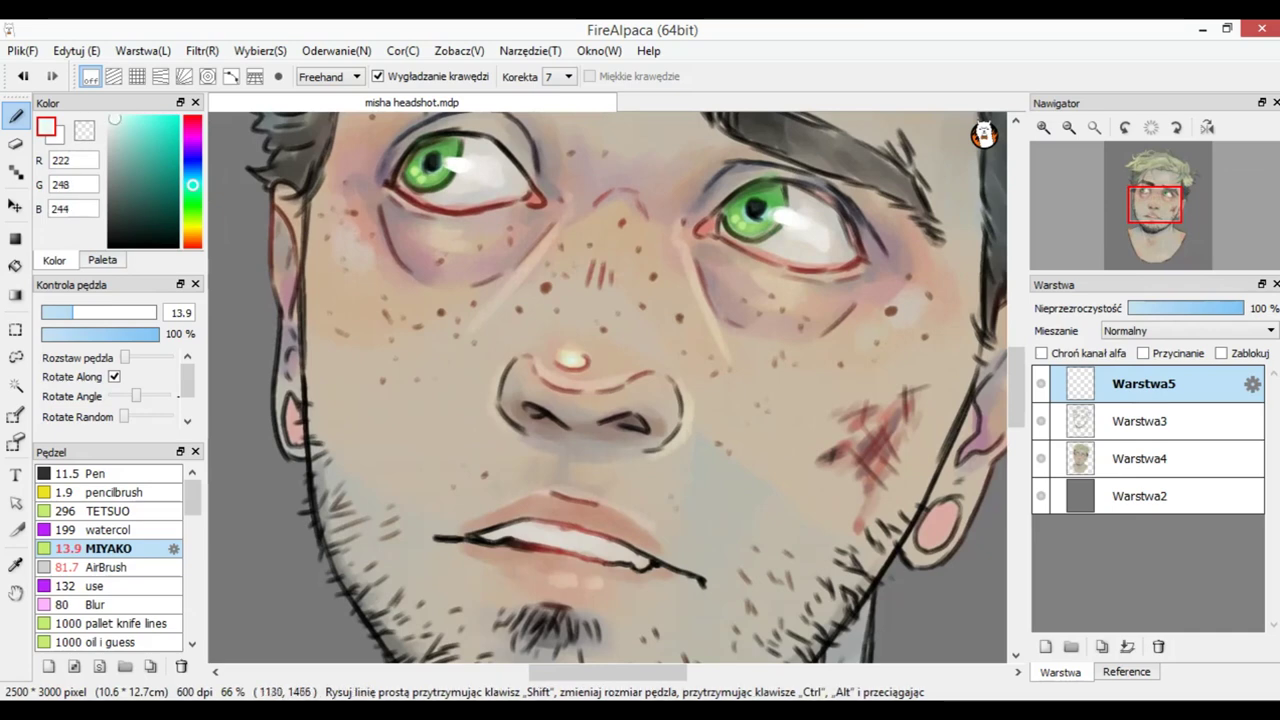
Step: Check the whole portrait and merge the highlight layer Warstwa5 down into Warstwa3
left_click(1069, 128)
left_click(1069, 128)
left_click(1069, 128)
left_click(1069, 128)
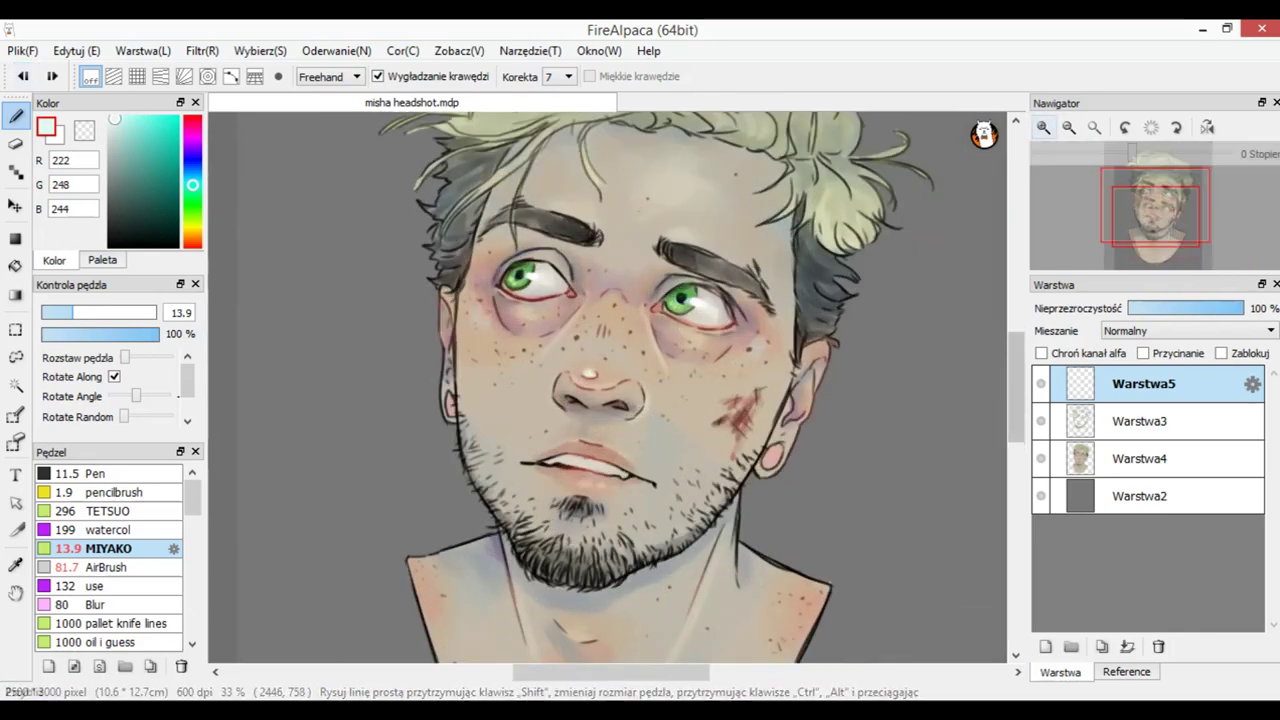
left_click(1069, 127)
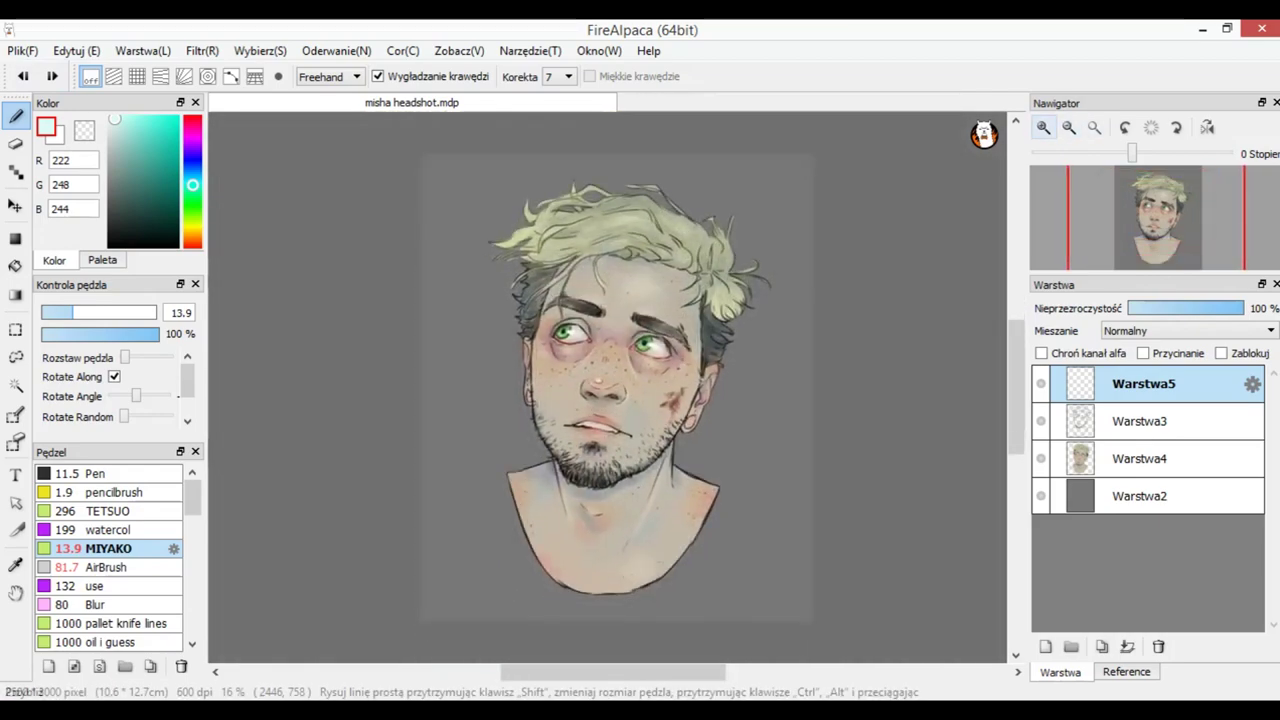
left_click(1043, 127)
left_click(1043, 127)
left_click(1069, 127)
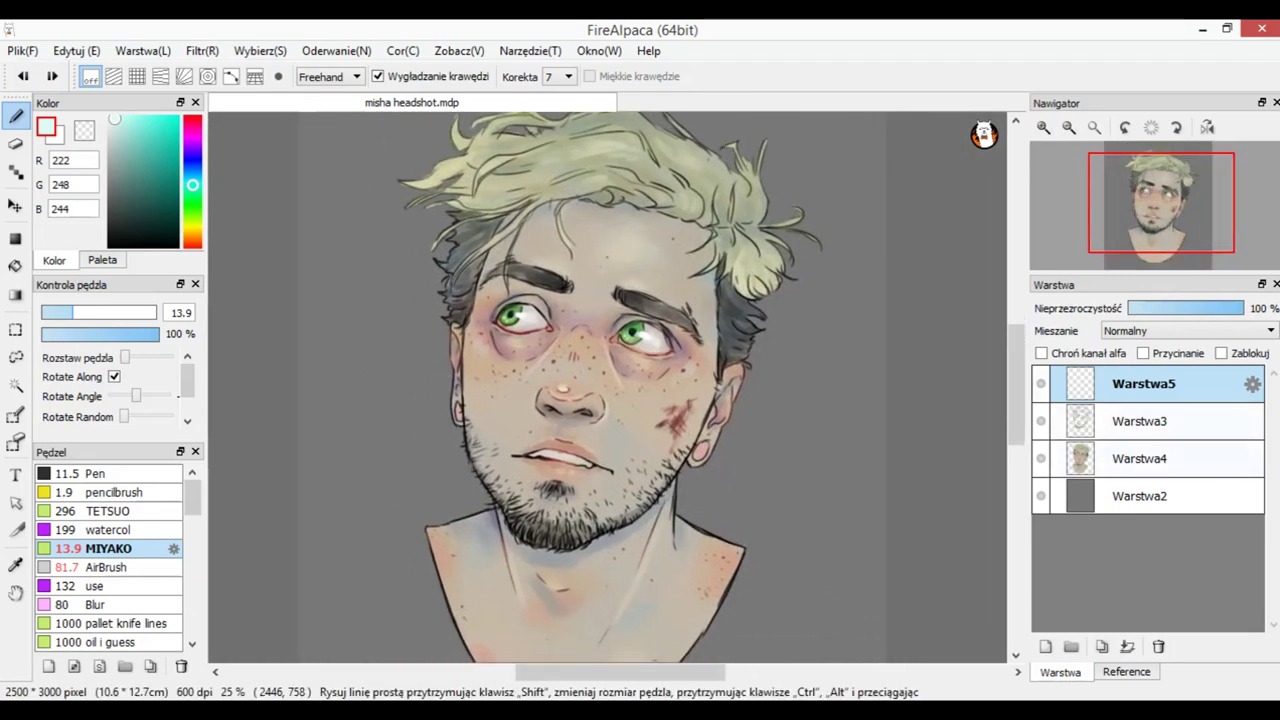
left_click(1127, 646)
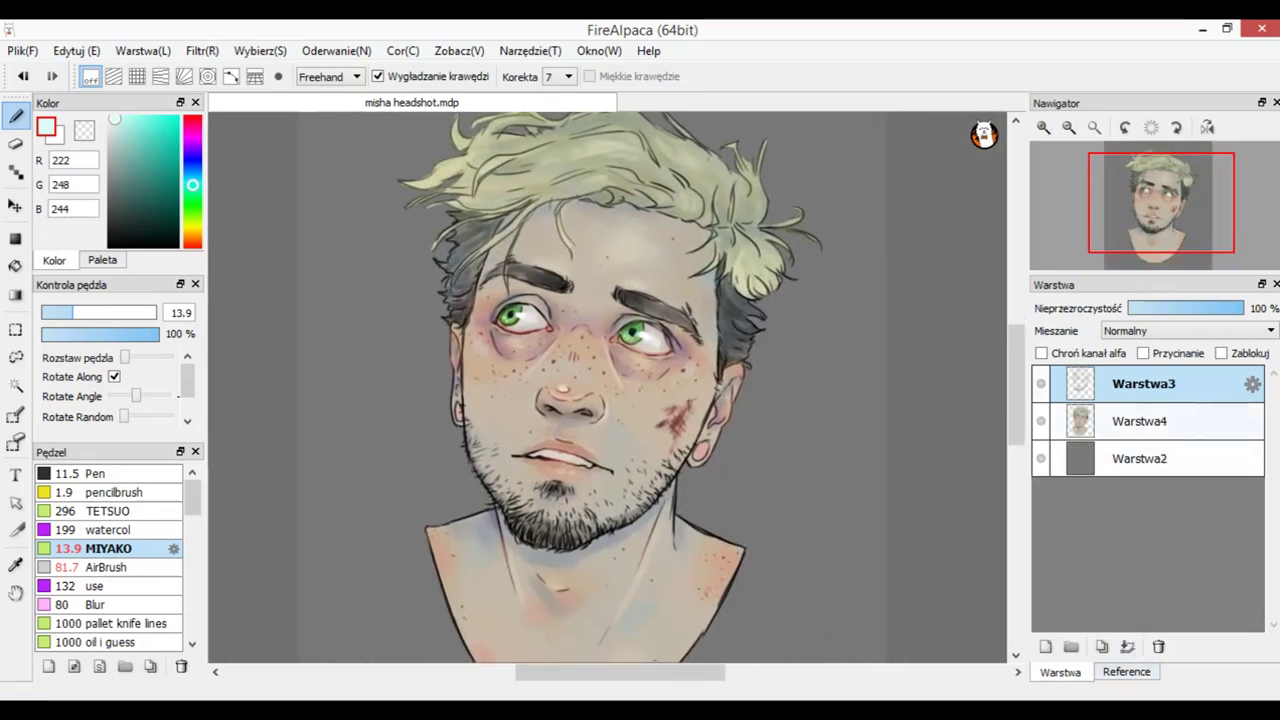
Step: Duplicate Warstwa3 and Warstwa4, merge the two copies into one layer, and move it beneath the original Warstwa4
left_click(1102, 646)
left_click(1140, 383)
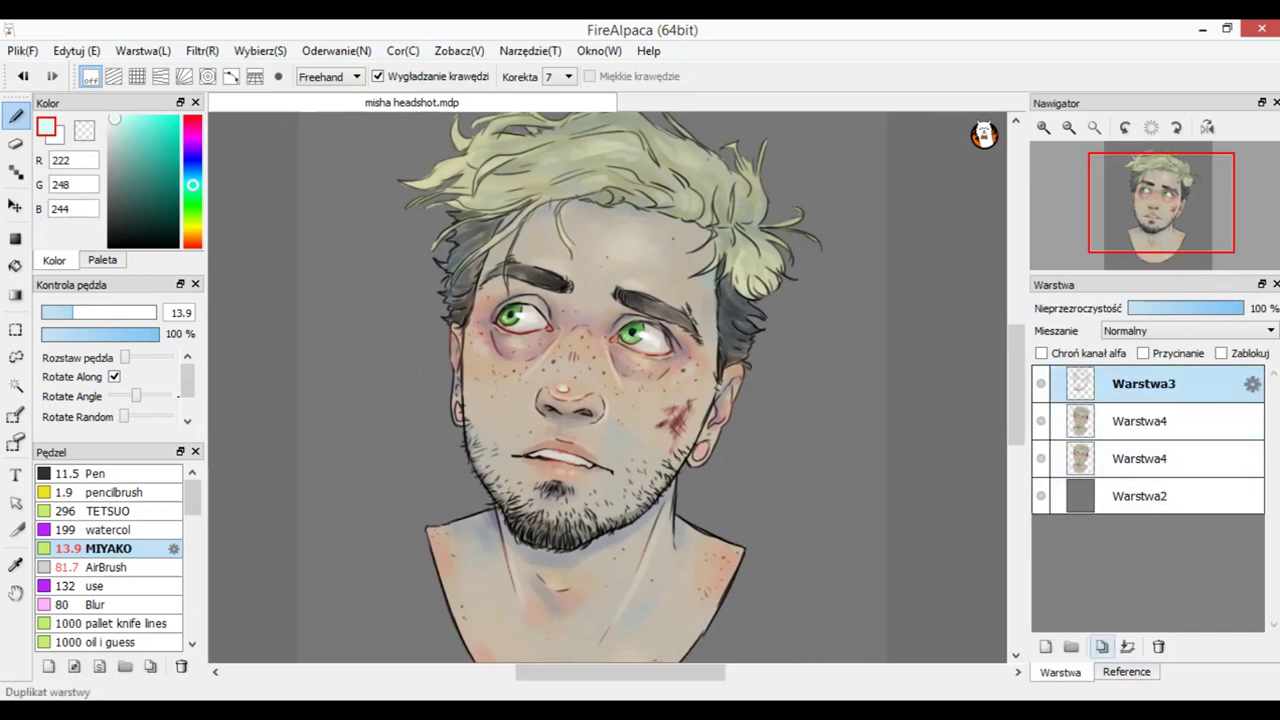
left_click(1102, 646)
left_click(1140, 421)
left_click(1127, 646)
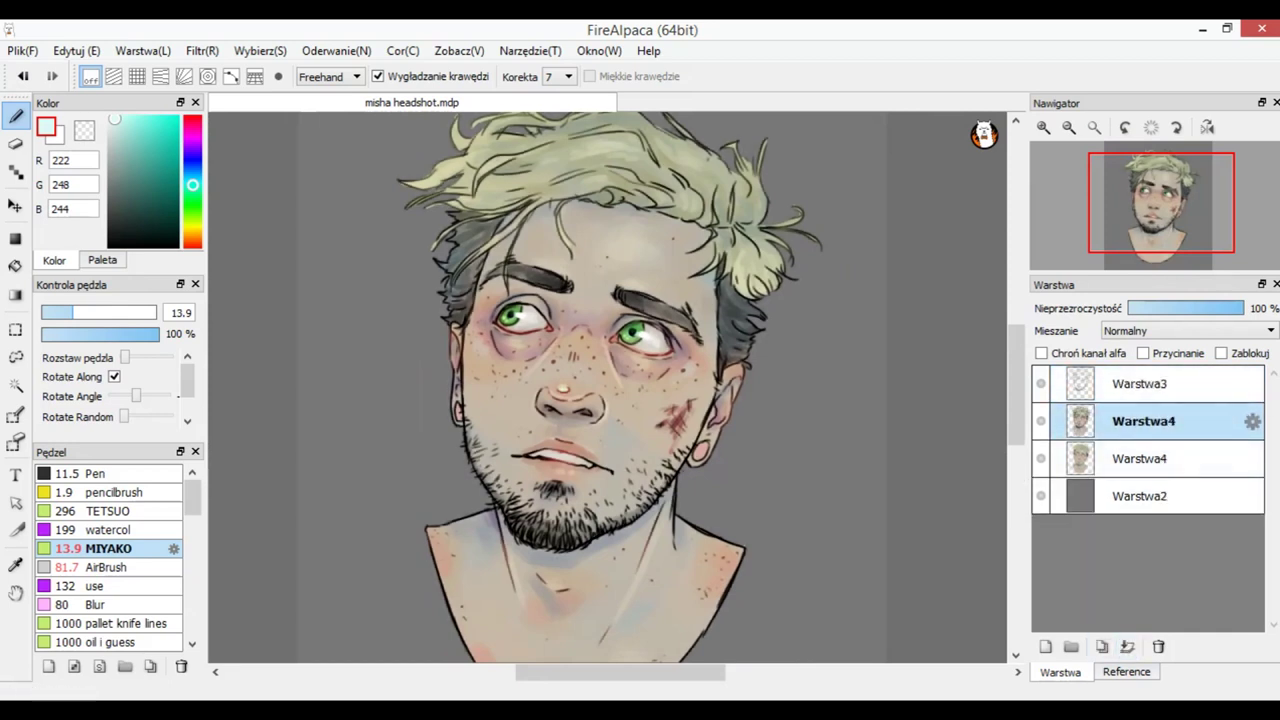
left_click_drag(1140, 421, 1140, 475)
left_click(1069, 128)
left_click(1069, 127)
Step: Add a clipping layer over the merged copy, cover the canvas with a white filled rectangle, and merge it down into a silhouette
left_click(1045, 646)
left_click(1143, 353)
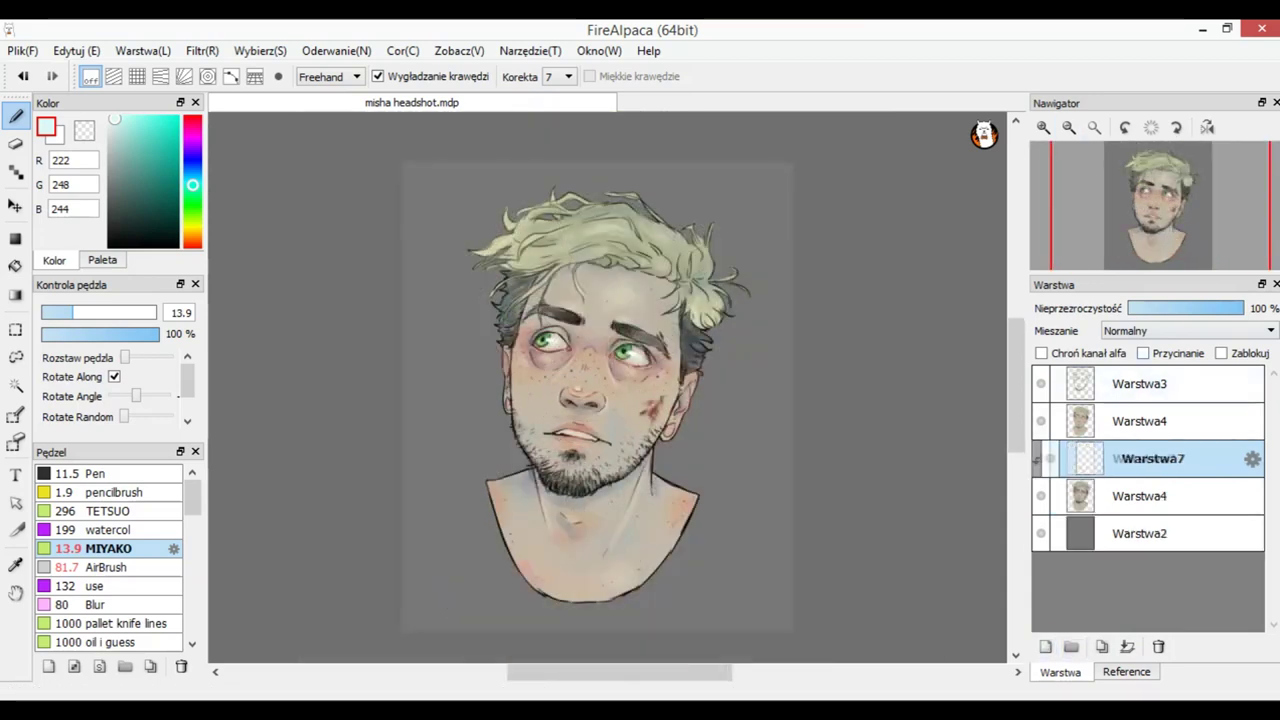
left_click_drag(114, 119, 107, 114)
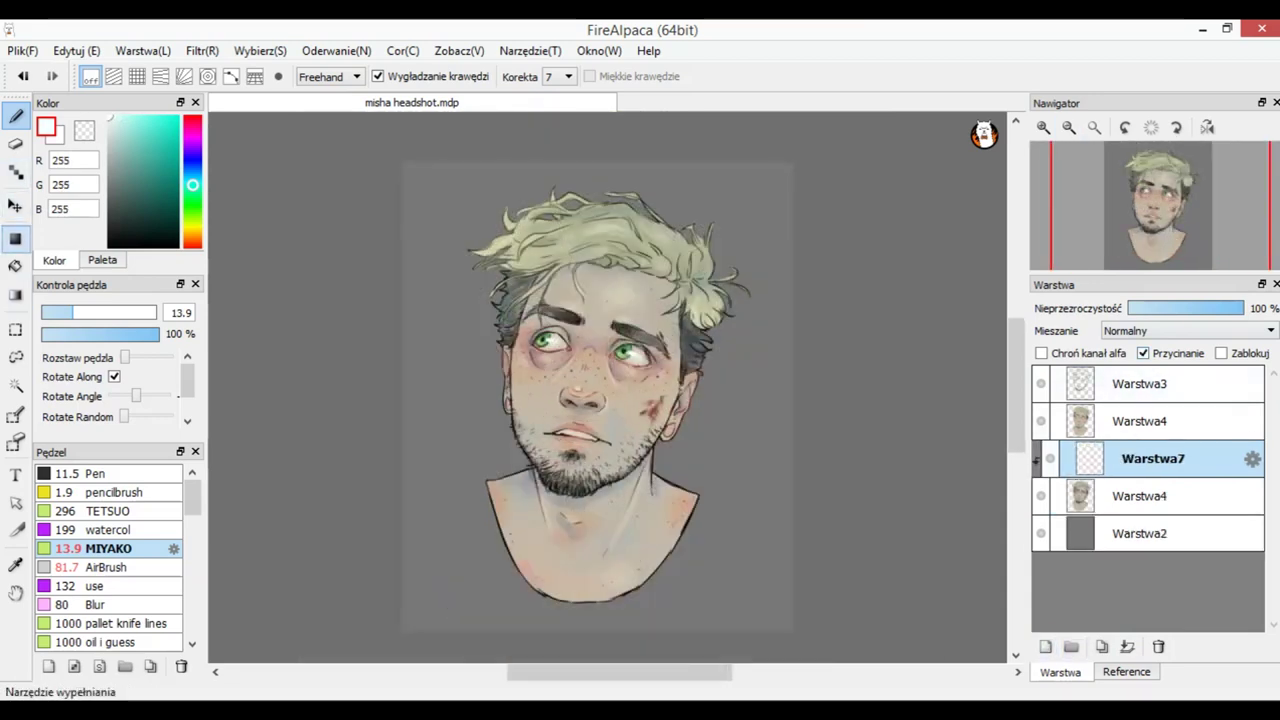
left_click(15, 239)
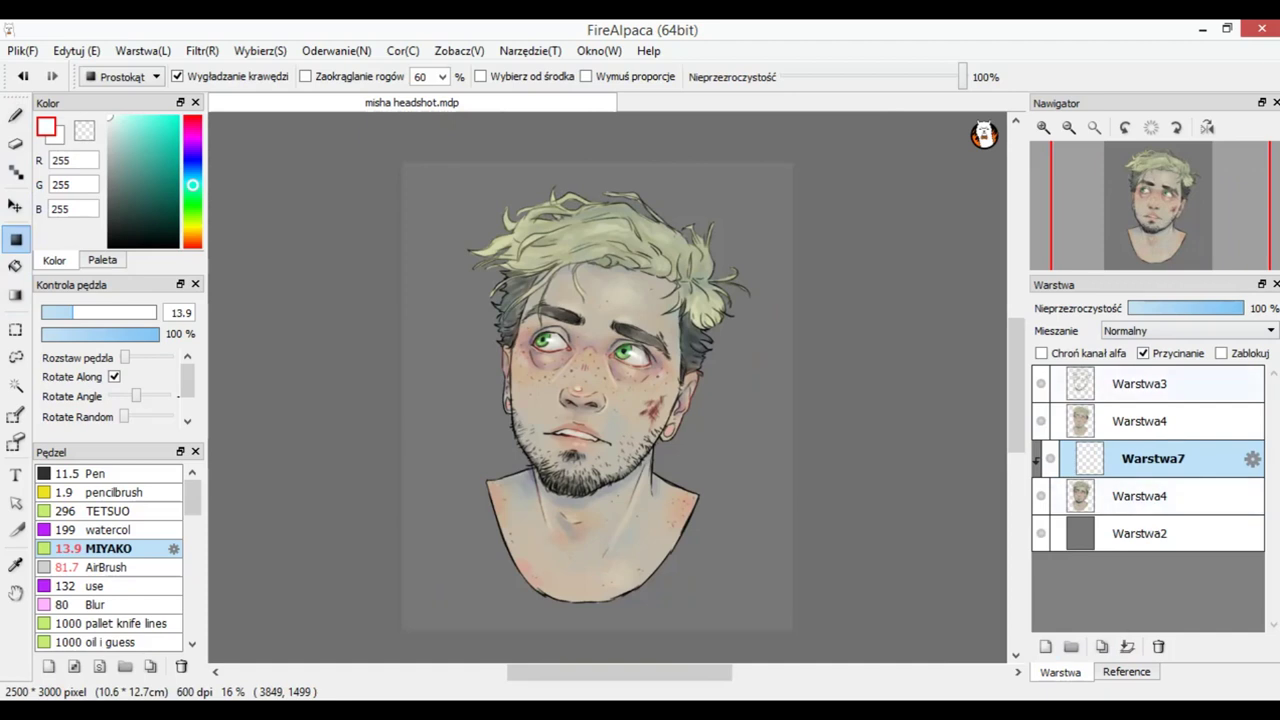
left_click_drag(381, 146, 917, 664)
left_click(1127, 646)
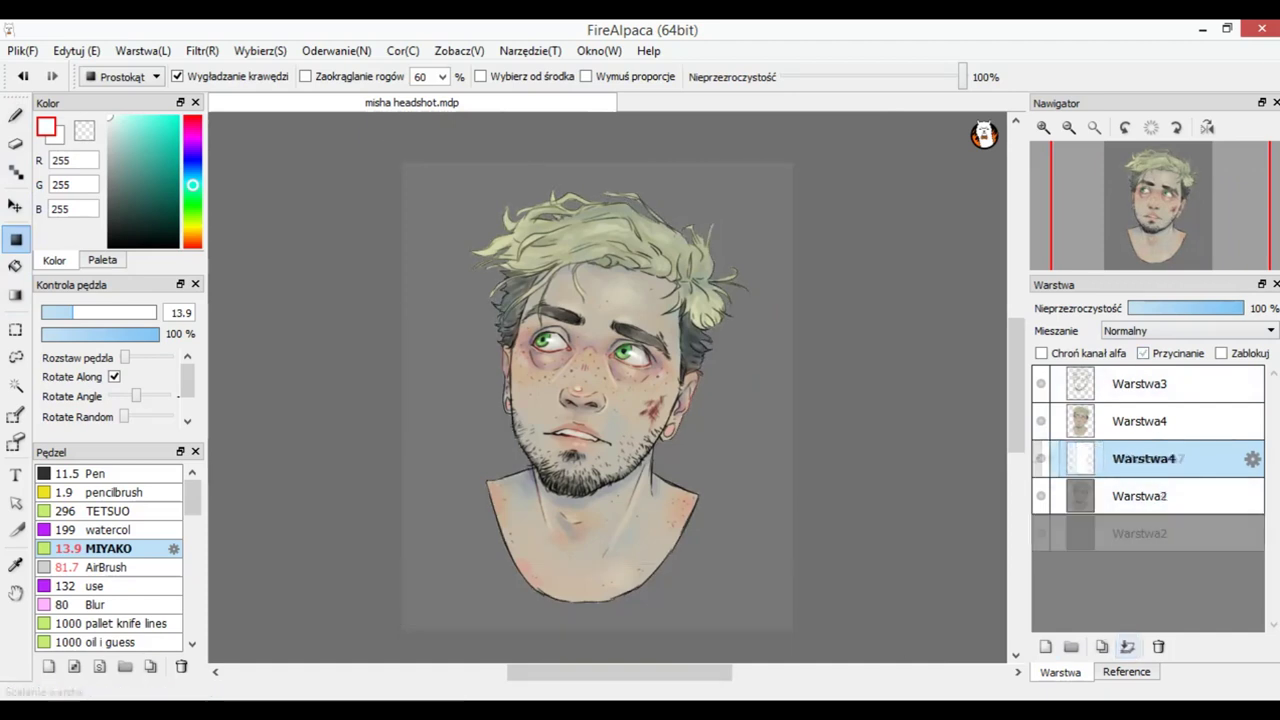
Step: With Warstwa3 and the original Warstwa4 hidden, bucket-fill the silhouette white with a 3-pixel expansion until it borders the portrait, then restore both layers
left_click(1041, 421)
left_click(1041, 384)
left_click(15, 267)
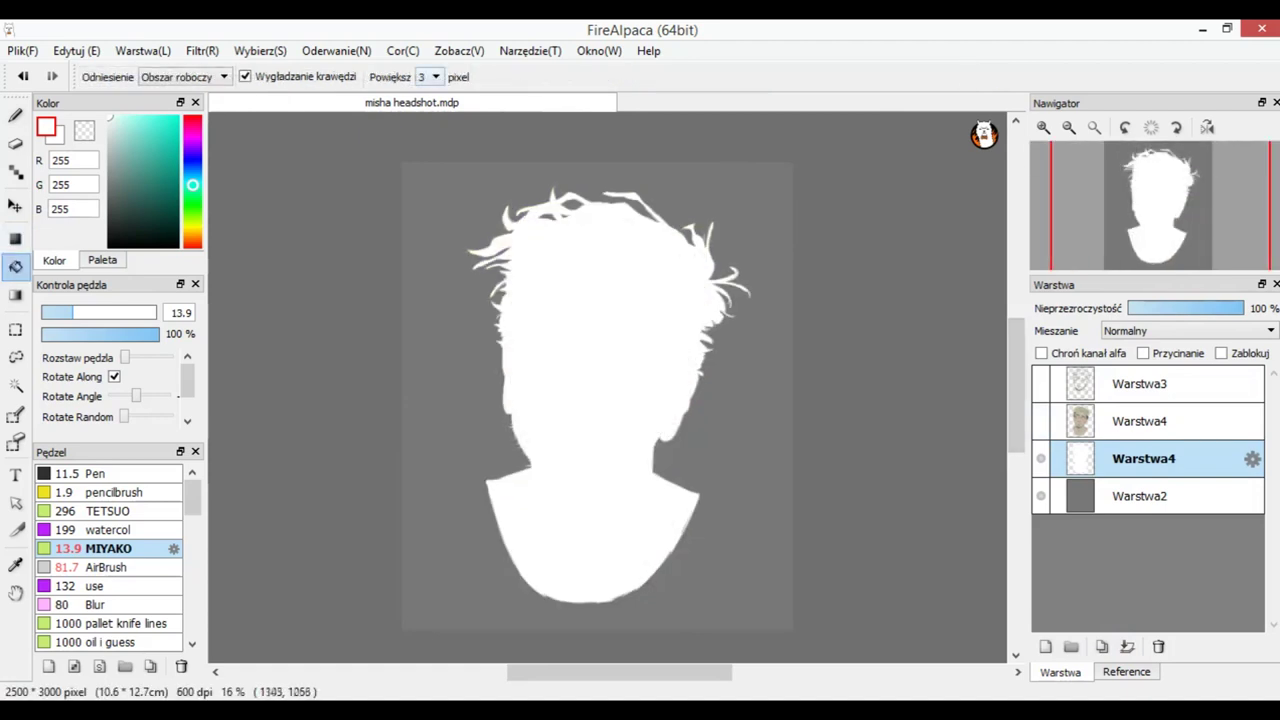
left_click(595, 350)
left_click(596, 351)
left_click(599, 371)
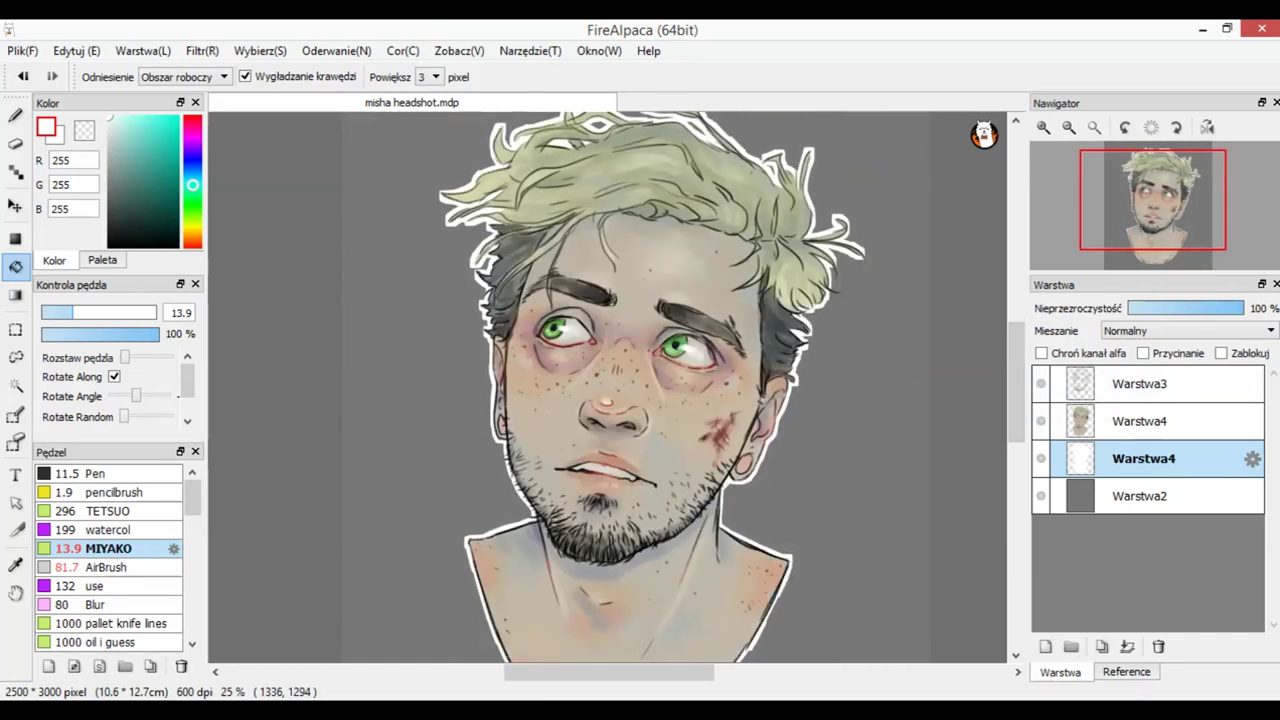
Step: Paint the white border around the loose hair strands beside the scarred cheek's side using the MIYAKO brush at size 18.2
key("b")
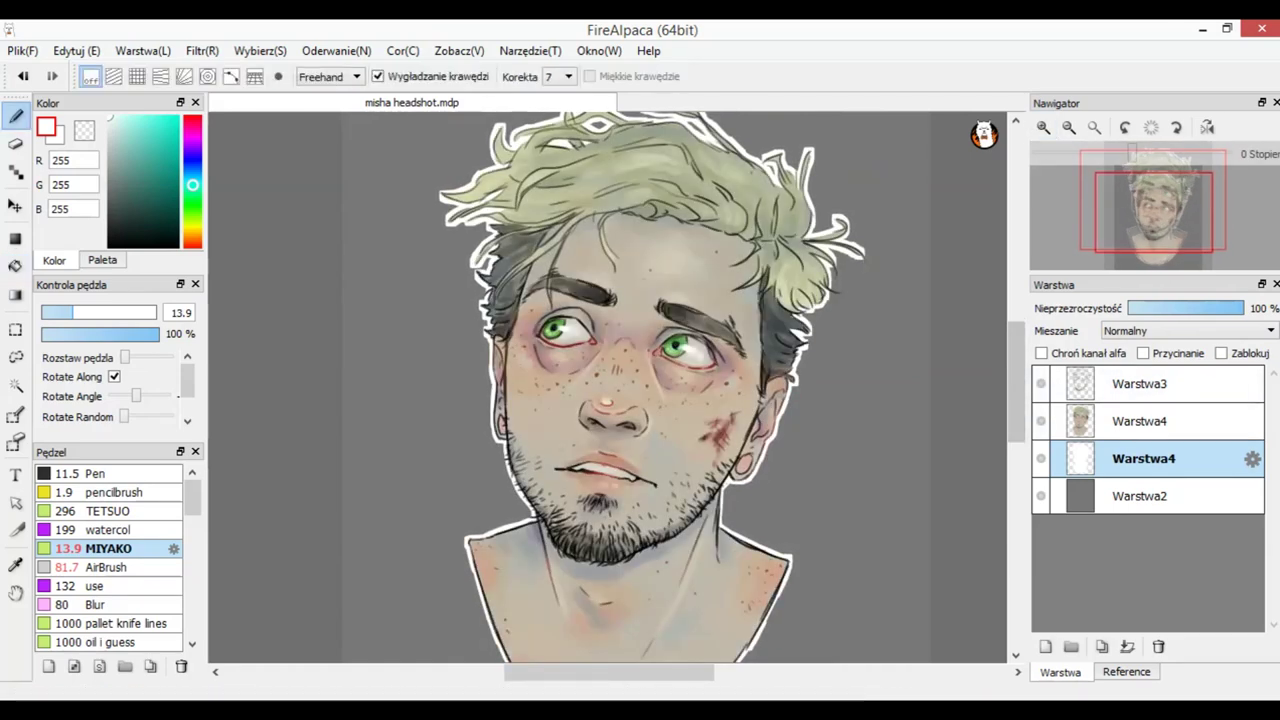
left_click(1044, 128)
left_click(1044, 128)
left_click_drag(1170, 192, 1184, 187)
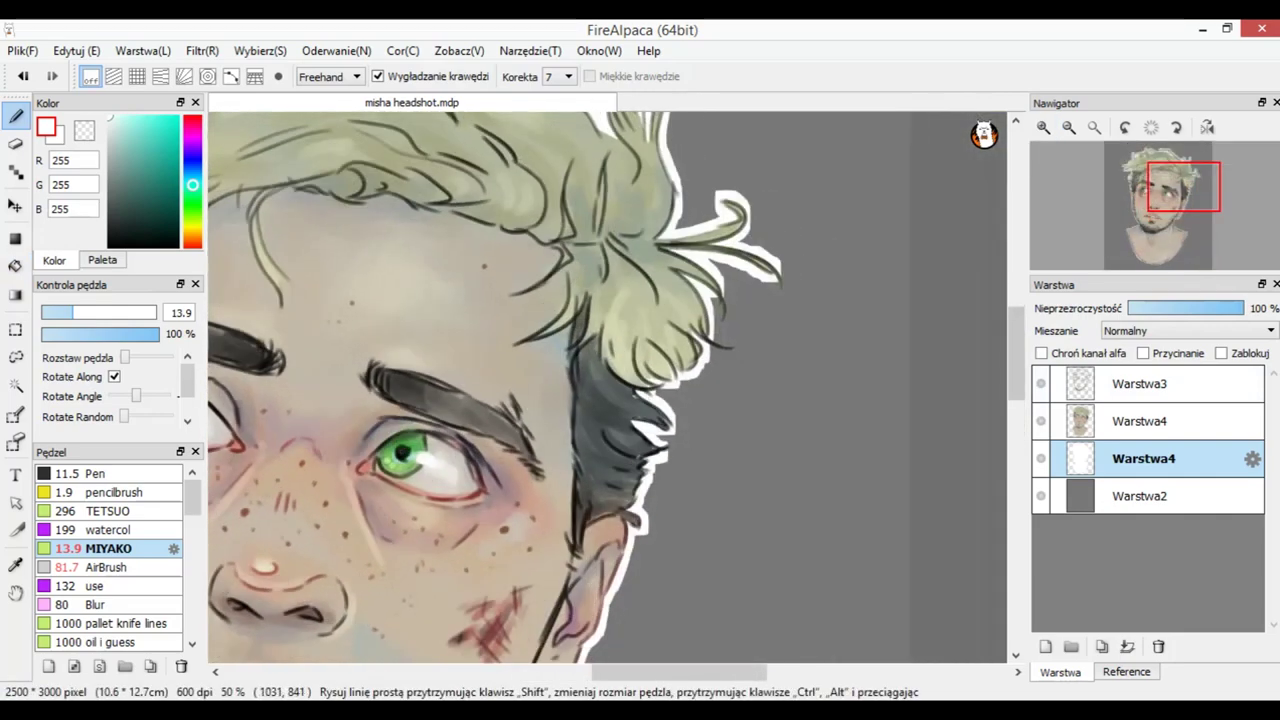
left_click_drag(73, 312, 84, 312)
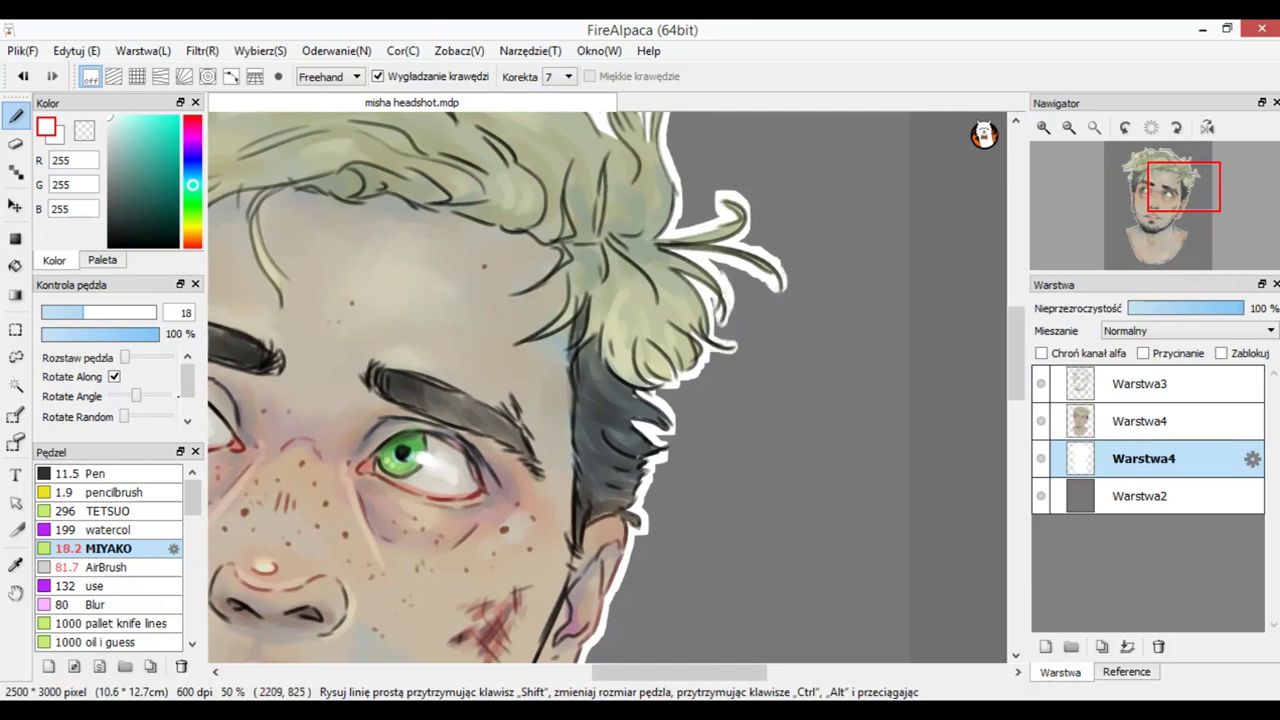
Step: Touch up the white border around the top of the hair, the opposite side of the head and the shoulders, and fit the canvas in view
left_click_drag(1173, 195, 1156, 181)
left_click_drag(495, 218, 502, 224)
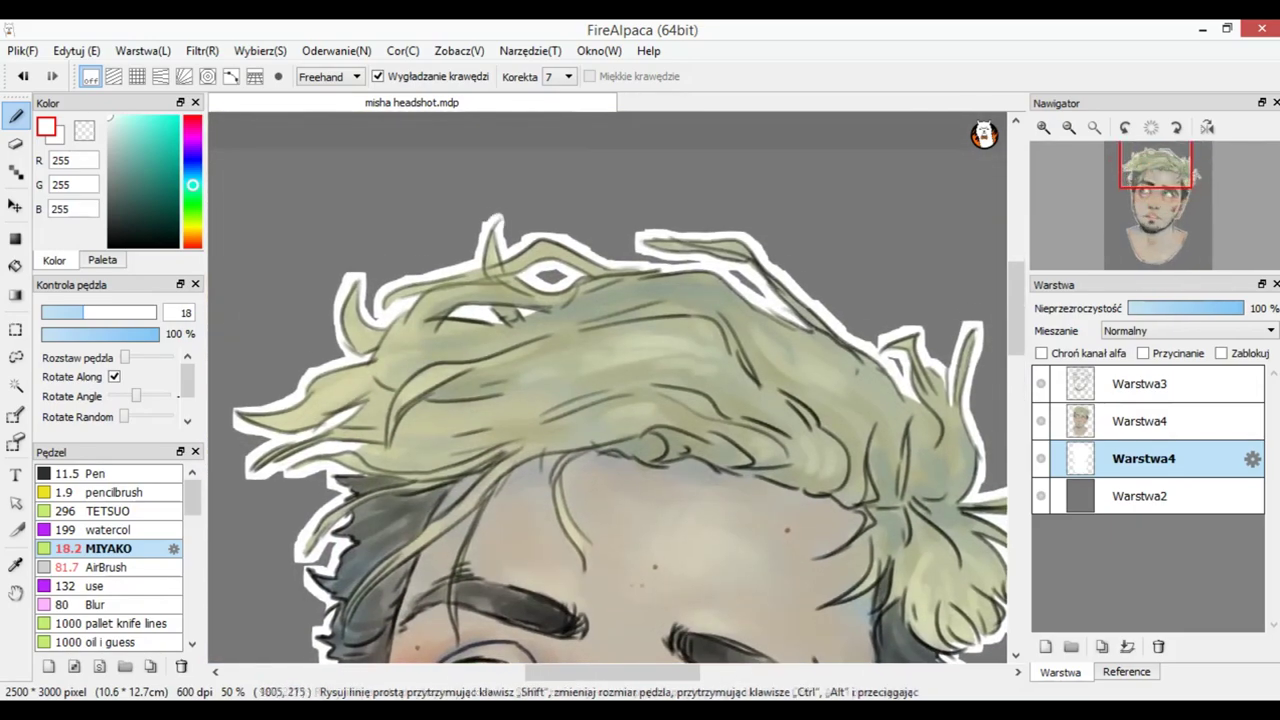
left_click_drag(1156, 191, 1143, 198)
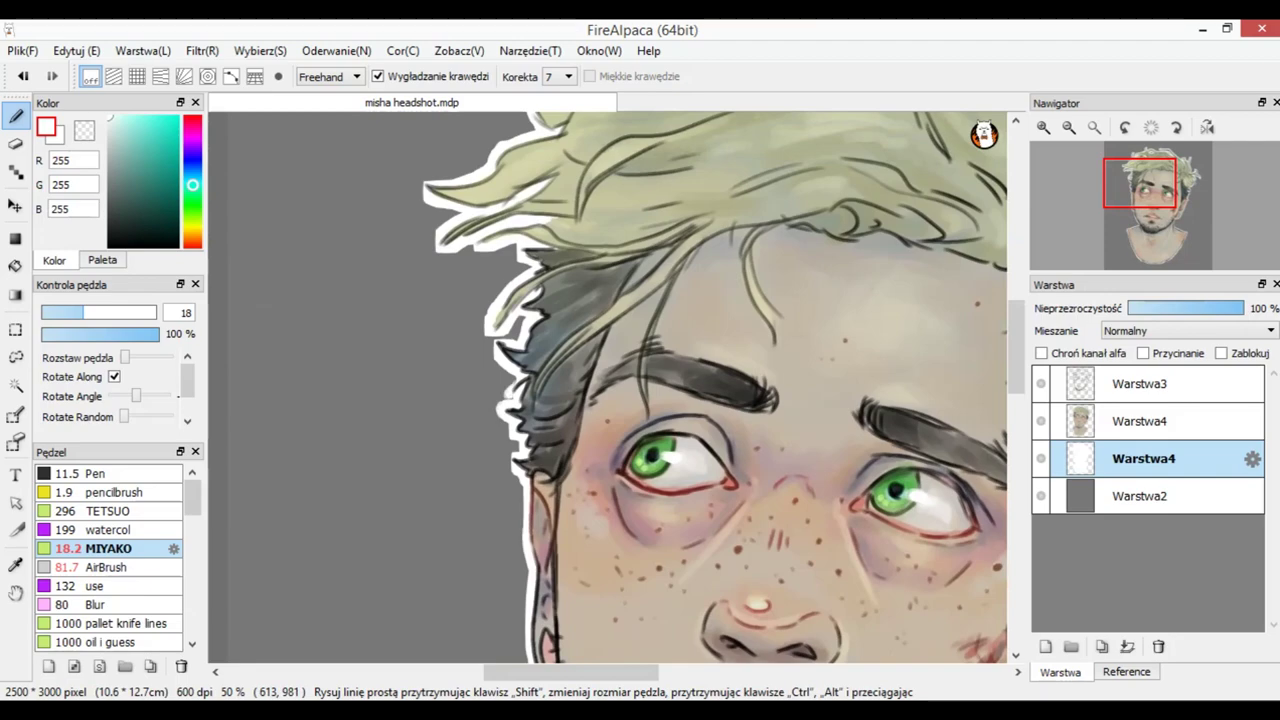
left_click_drag(1145, 203, 1154, 253)
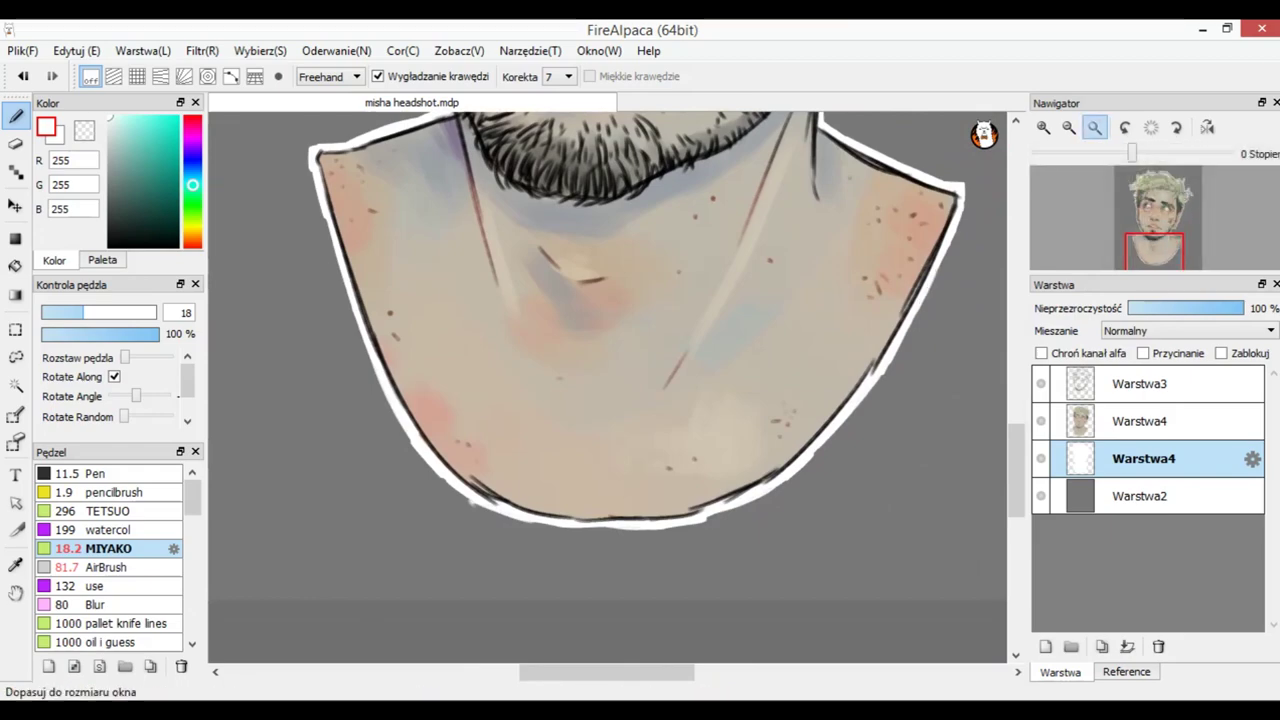
left_click(1094, 127)
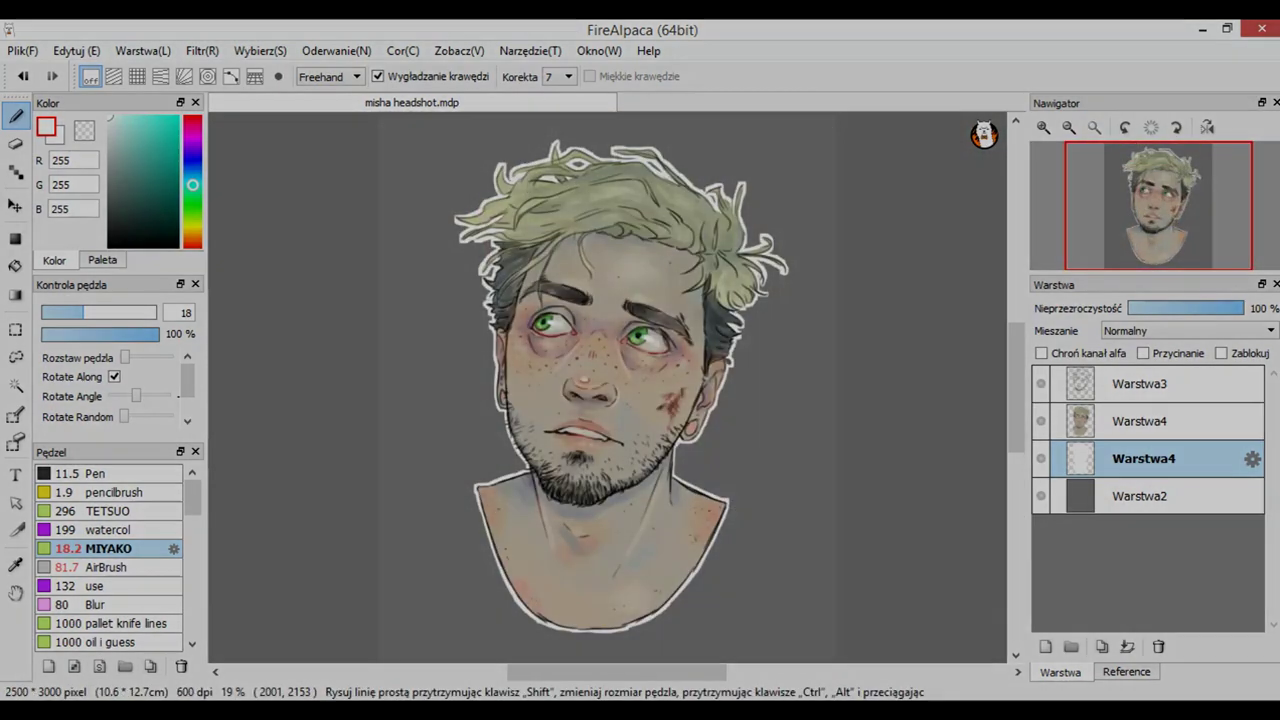